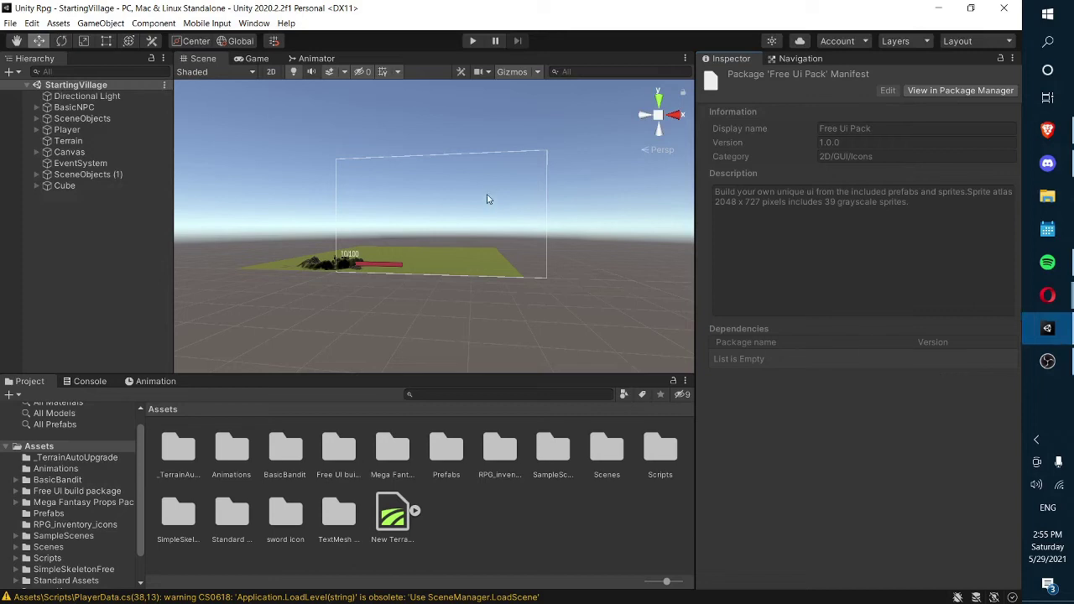
pyautogui.keyDown('alt'); pyautogui.moveTo(297, 300); pyautogui.dragTo(400, 271); pyautogui.keyUp('alt')
pyautogui.moveTo(400, 271); pyautogui.dragTo(409, 276, button='right')
pyautogui.scroll(1, 409, 276)
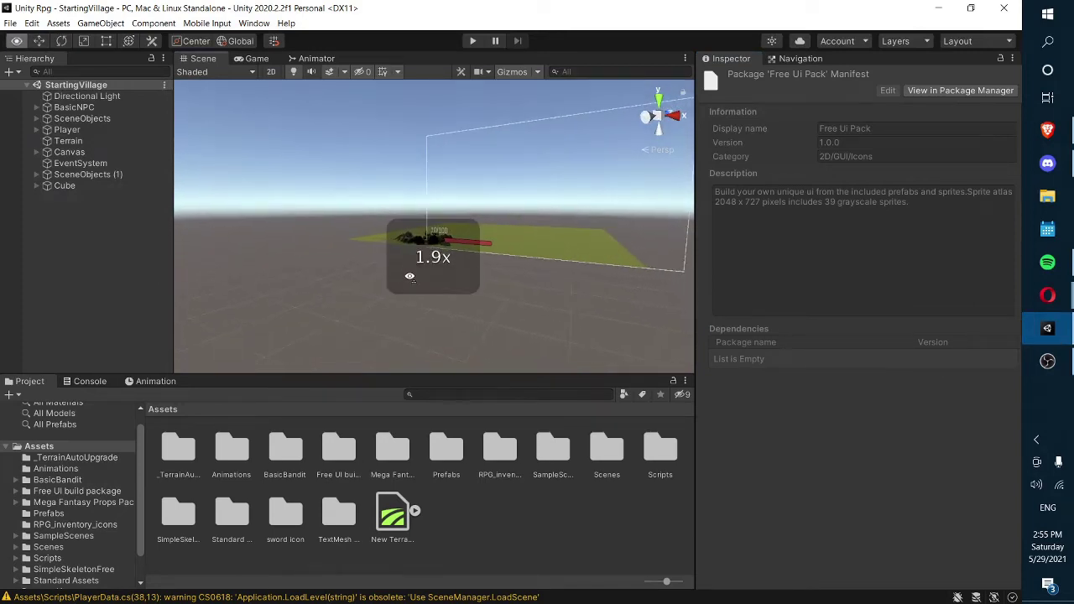
pyautogui.click(74, 107)
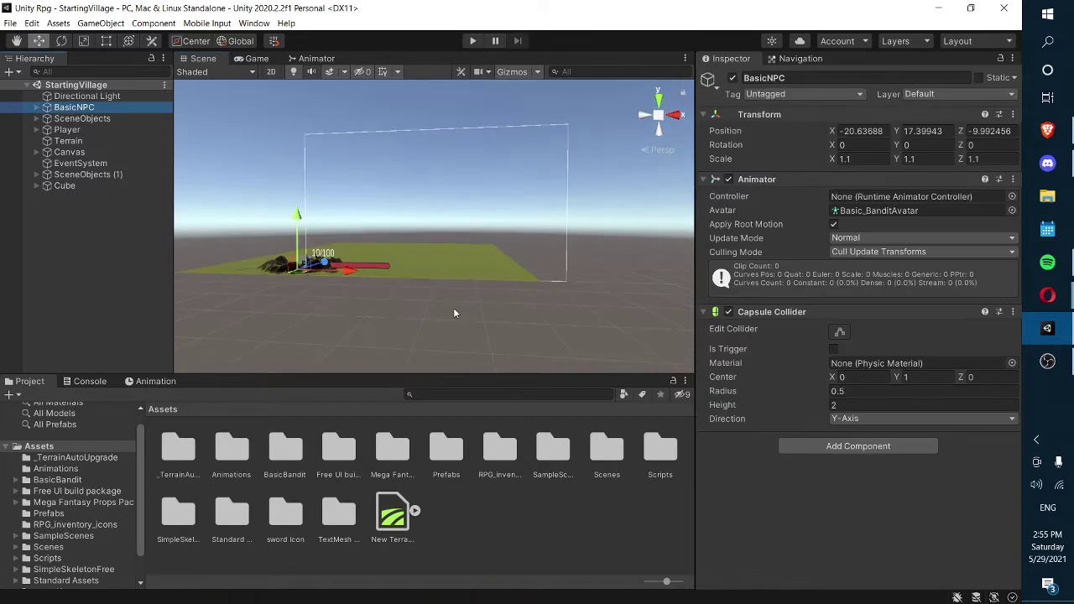
pyautogui.keyDown('alt'); pyautogui.moveTo(458, 313); pyautogui.dragTo(446, 302); pyautogui.keyUp('alt')
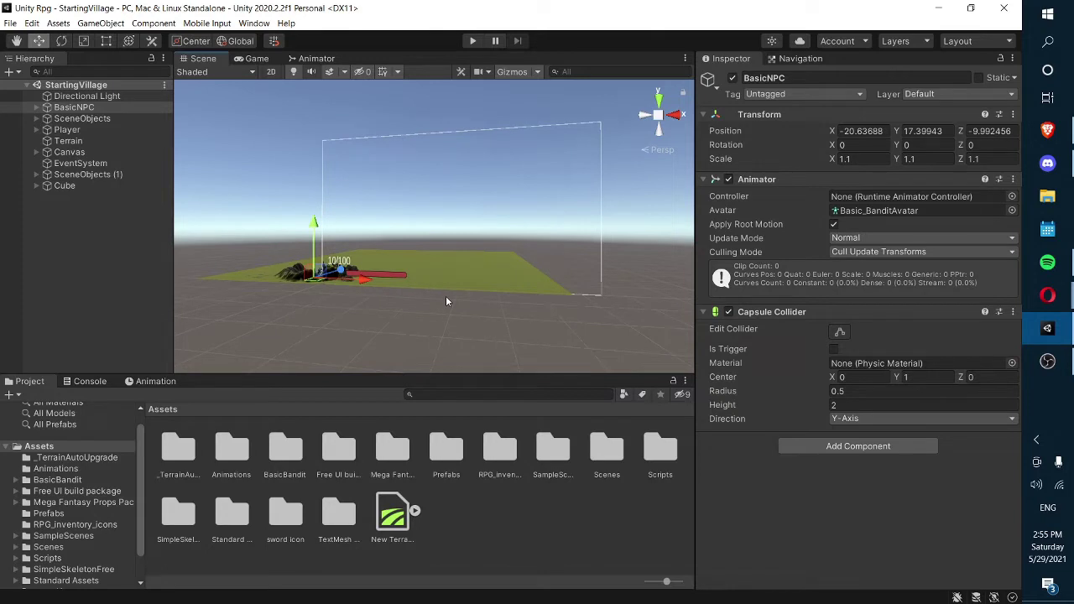
# - Run the game, walk up to the wooden sword pickup, and inspect the Player's hotbar slots in its Player Data component
pyautogui.click(474, 41)
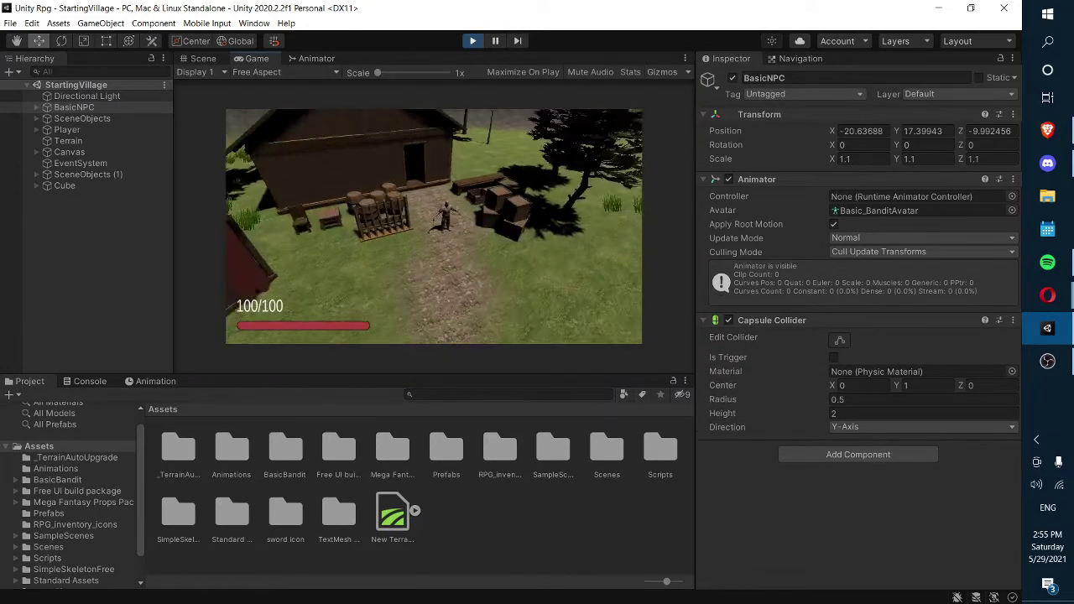
pyautogui.press('w')
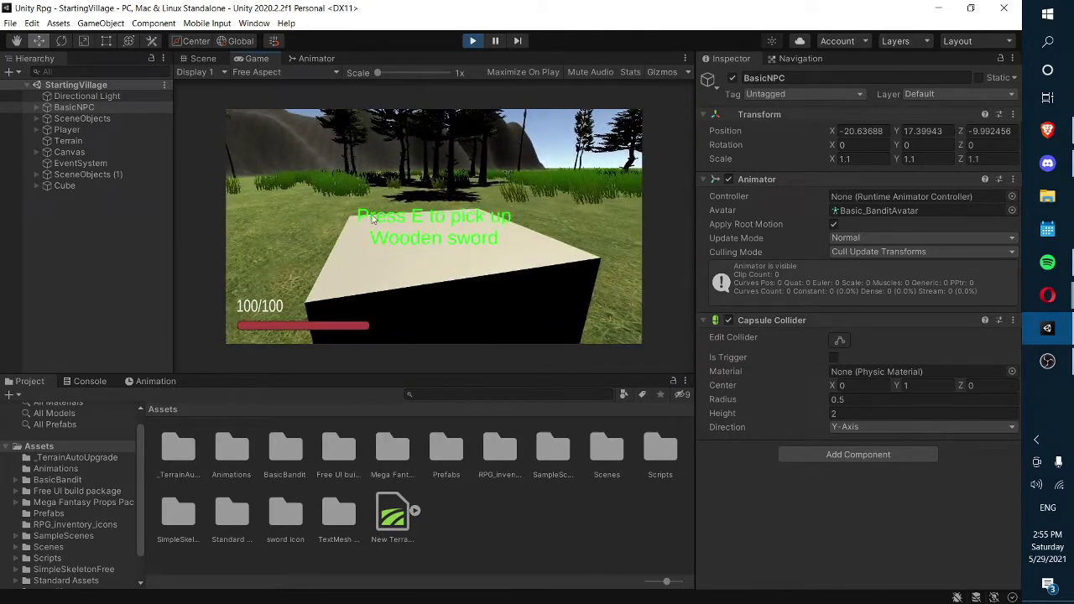
pyautogui.press('Escape')
pyautogui.click(65, 130)
pyautogui.click(66, 132)
pyautogui.scroll(-10, 863, 351)
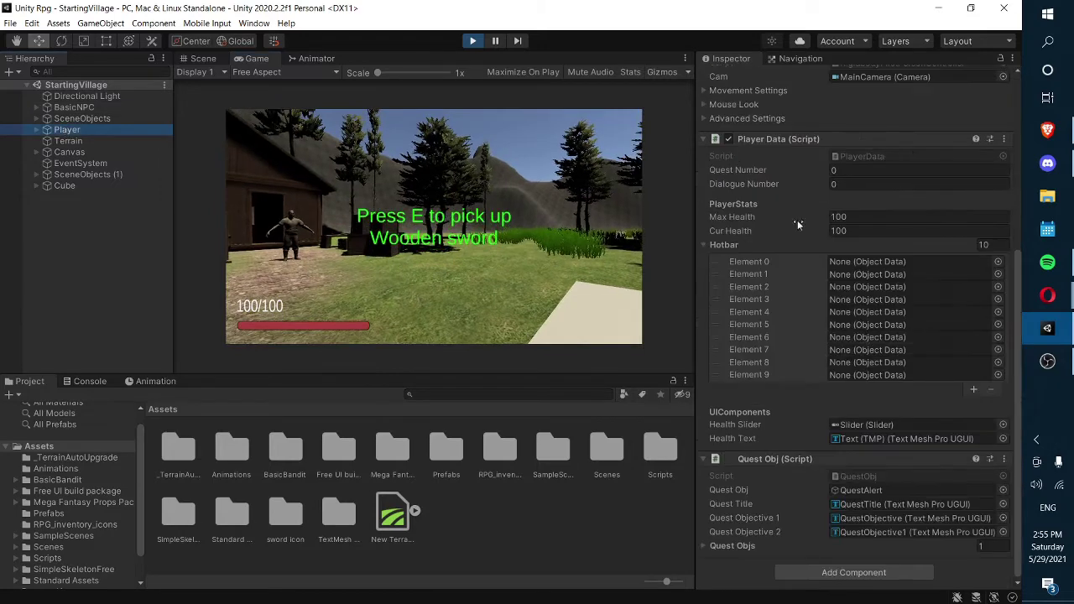
# - Pick up the wooden sword in the running game, locate the hotbar's Element 0 asset in the project, and stop play mode
pyautogui.press('a')
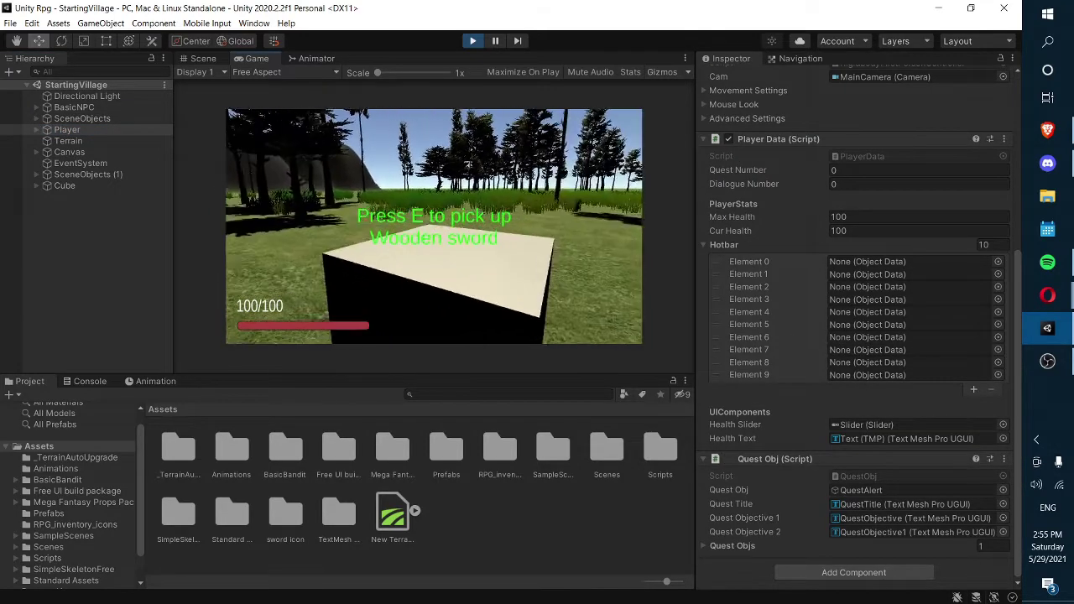
pyautogui.press('e')
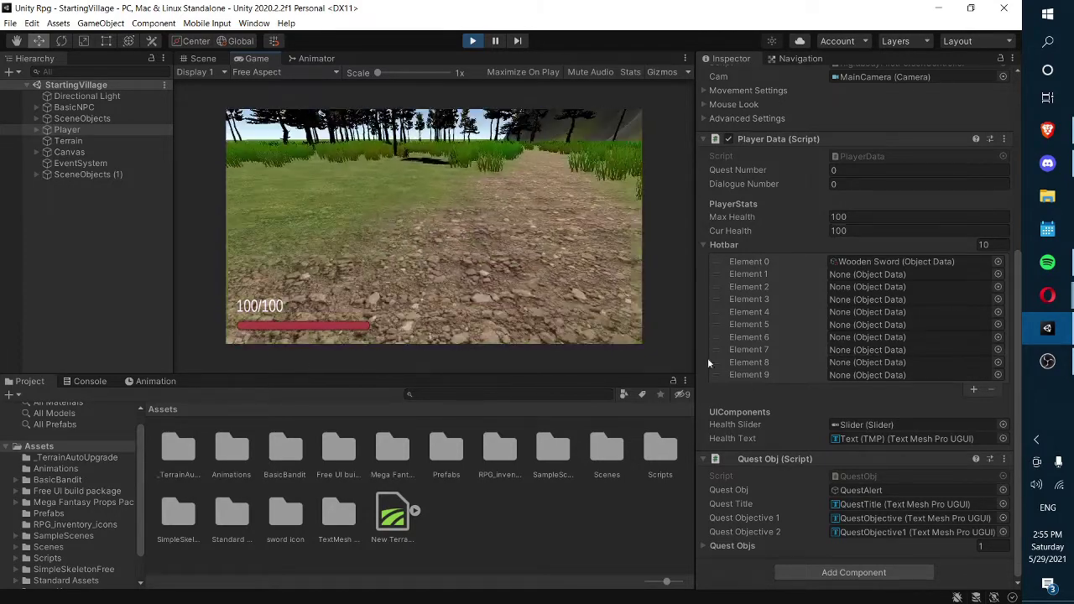
pyautogui.click(864, 263)
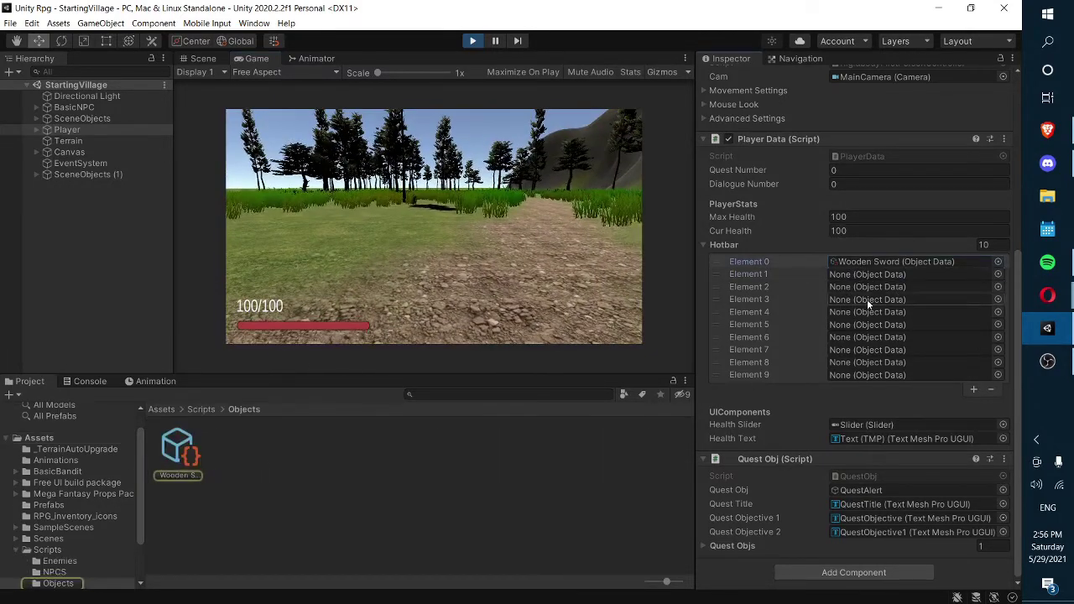
pyautogui.click(473, 41)
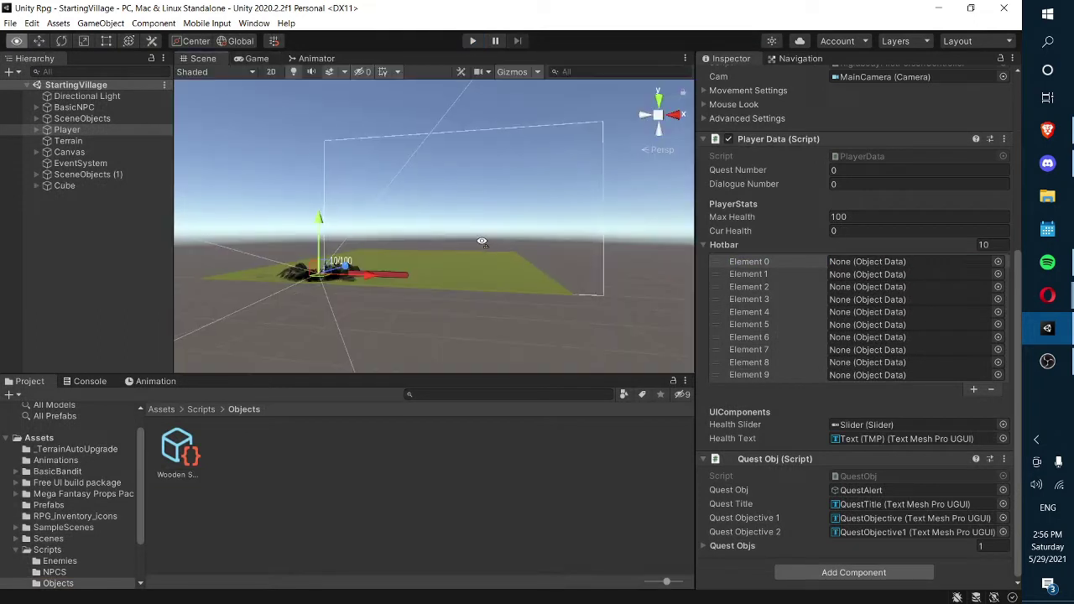
pyautogui.keyDown('alt'); pyautogui.moveTo(486, 226); pyautogui.dragTo(502, 234); pyautogui.keyUp('alt')
pyautogui.press('w')
pyautogui.scroll(3, 516, 230)
pyautogui.moveTo(501, 234); pyautogui.dragTo(525, 238, button='right')
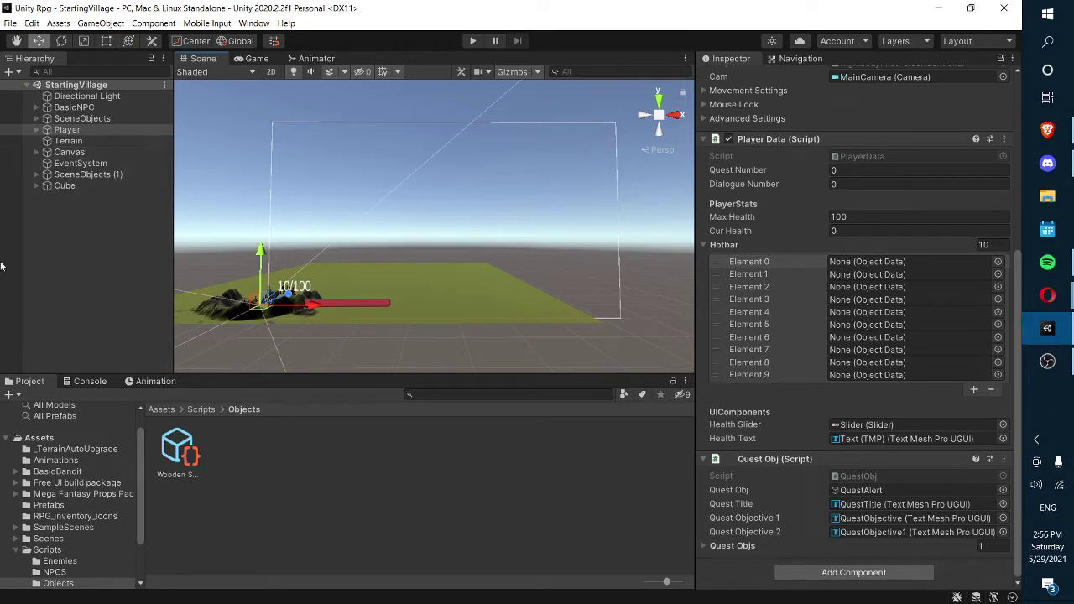
# - Collapse the Scripts folder in the project tree and return to the root Assets folder
pyautogui.click(14, 551)
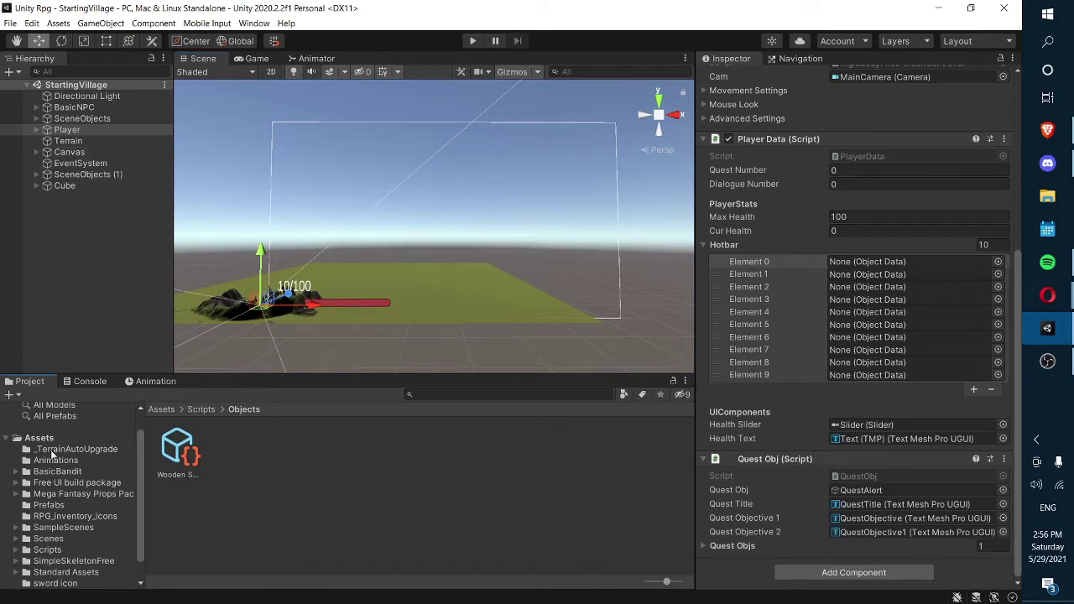
pyautogui.click(64, 450)
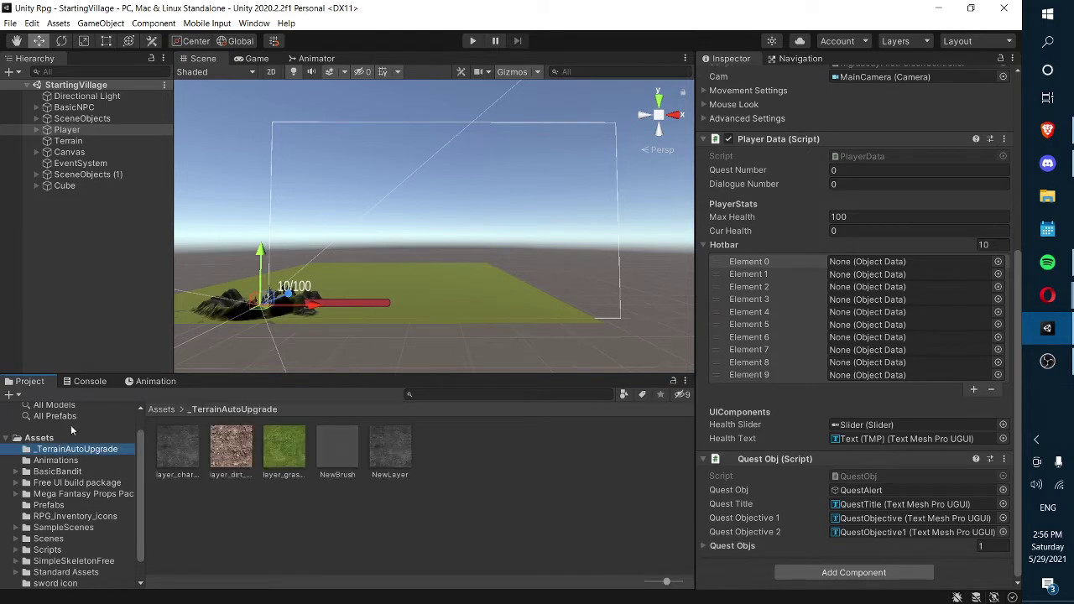
pyautogui.click(57, 439)
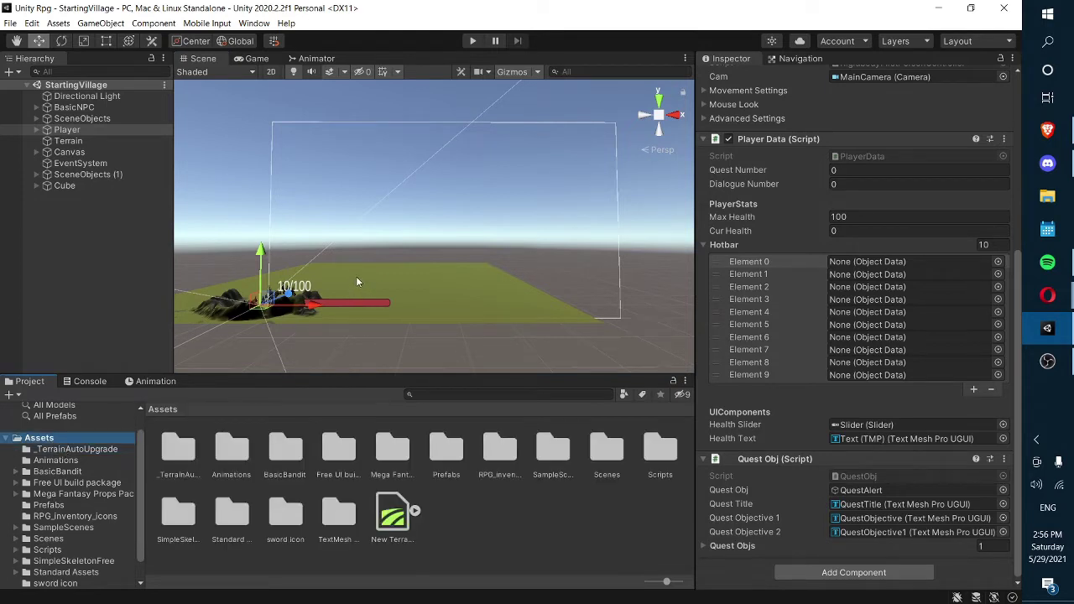
pyautogui.keyDown('alt'); pyautogui.moveTo(422, 222); pyautogui.dragTo(427, 209); pyautogui.keyUp('alt')
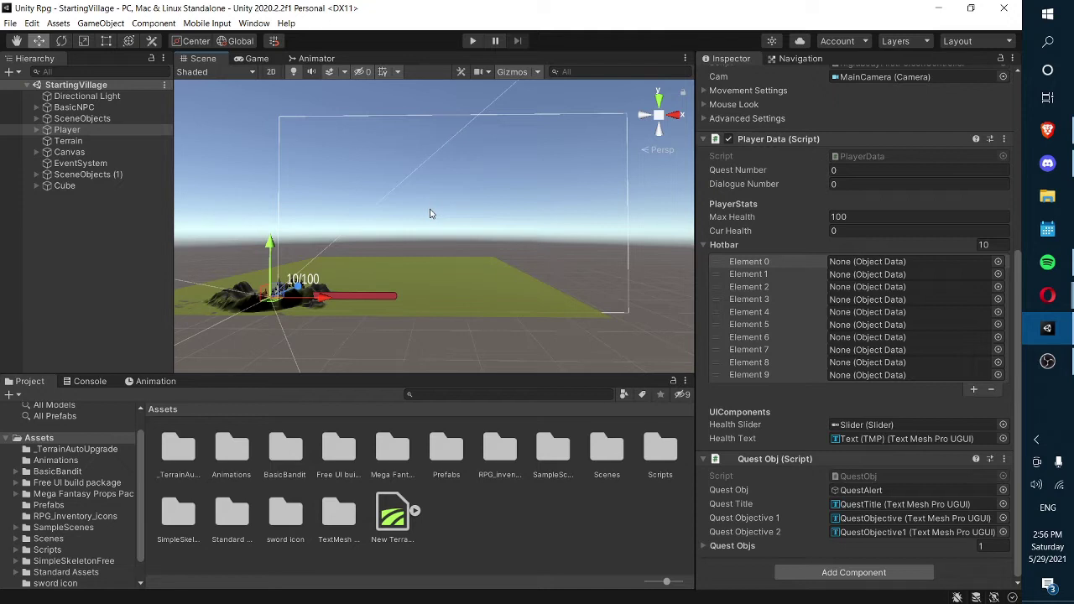
pyautogui.moveTo(431, 240); pyautogui.dragTo(441, 228, button='right')
pyautogui.press('w')
pyautogui.scroll(2, 439, 227)
pyautogui.scroll(1, 441, 228)
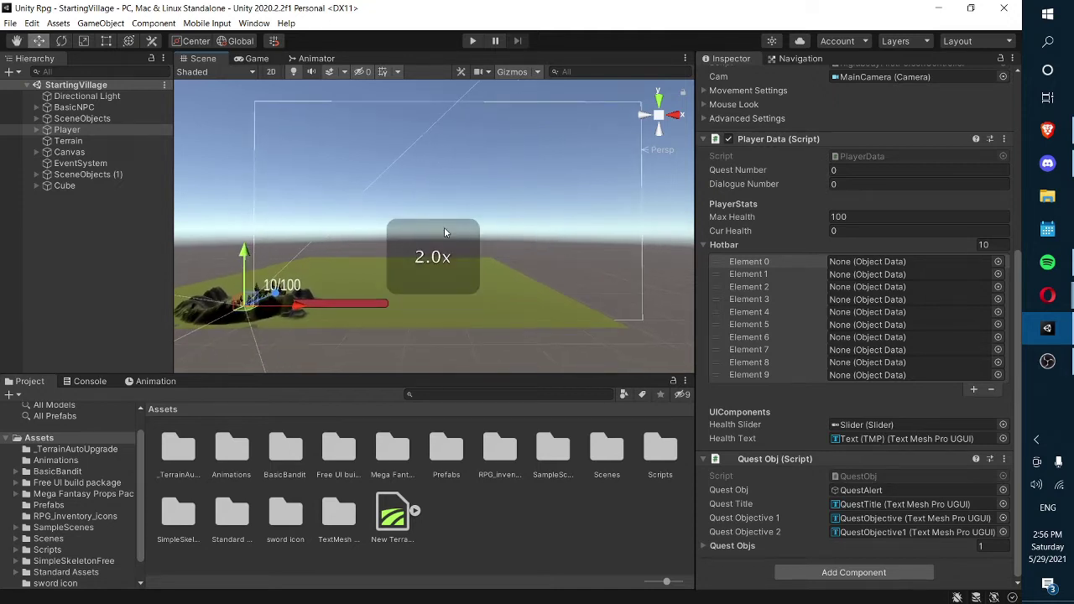
pyautogui.click(68, 140)
pyautogui.click(82, 173)
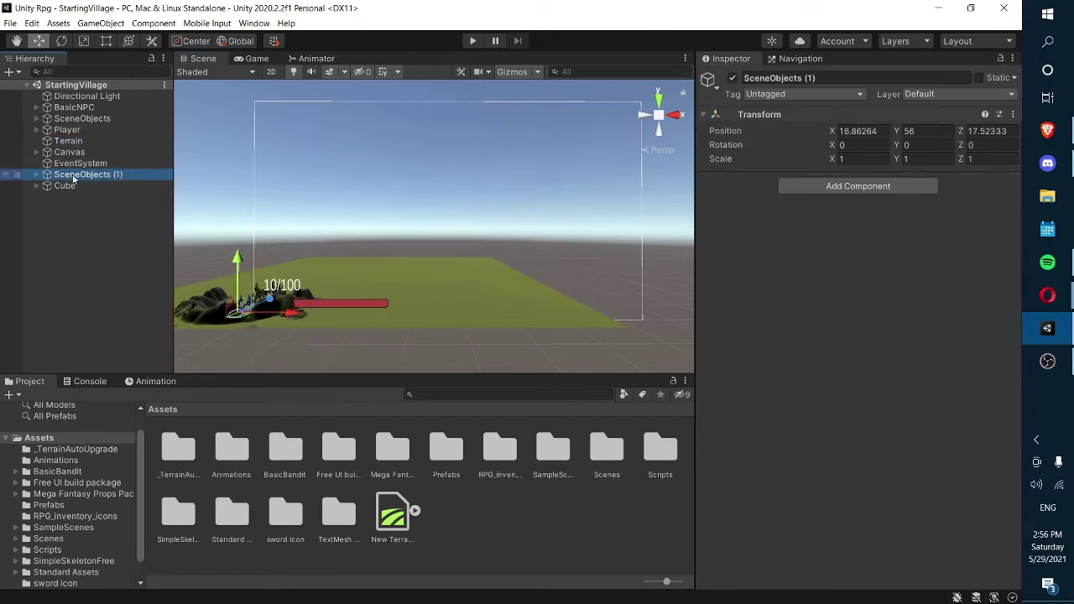
# - Move the Canvas's health Slider up to the upper-left area of the canvas, at about Pos Y 140
pyautogui.click(37, 152)
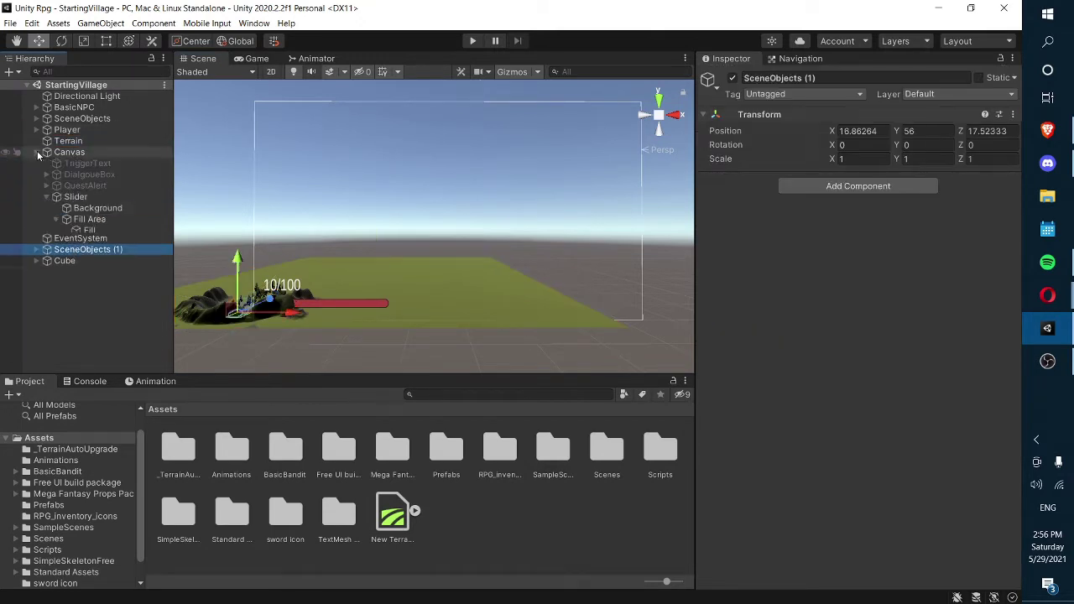
pyautogui.click(55, 196)
pyautogui.click(46, 197)
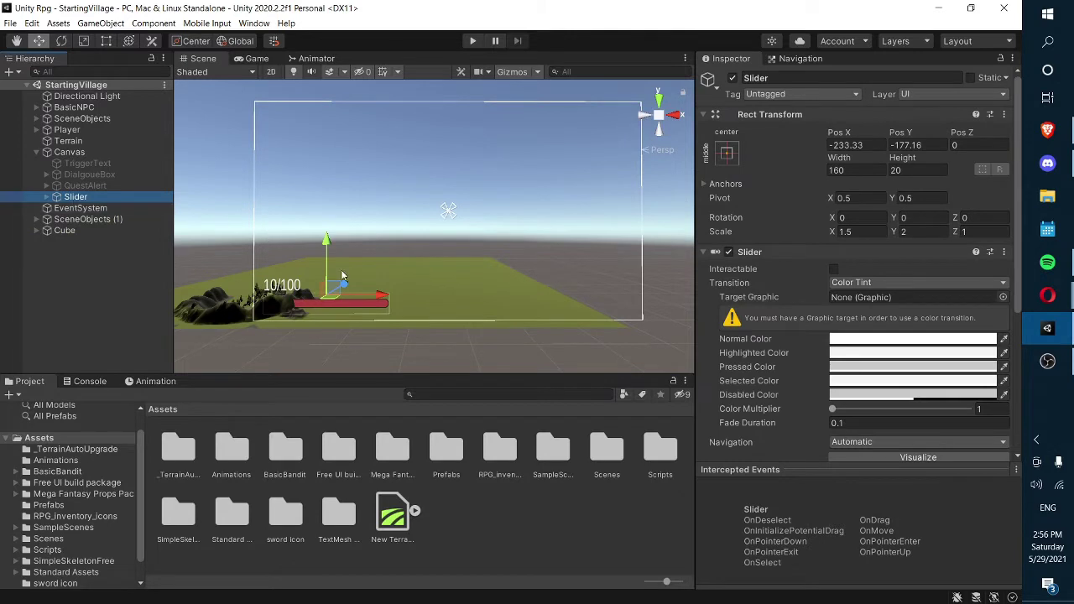
pyautogui.moveTo(327, 249); pyautogui.dragTo(341, 86)
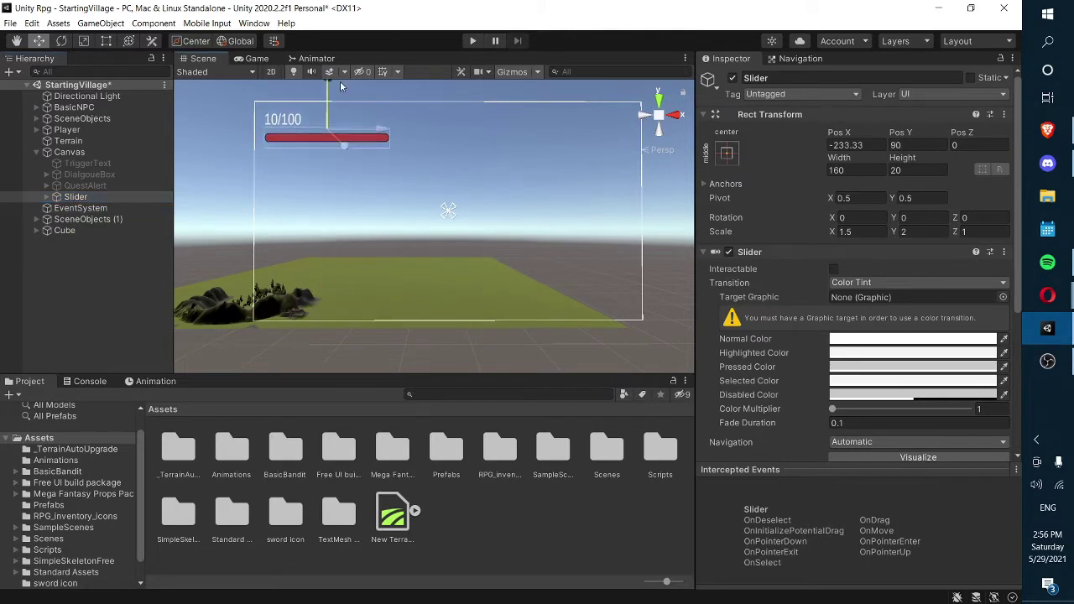
pyautogui.click(258, 58)
pyautogui.click(191, 61)
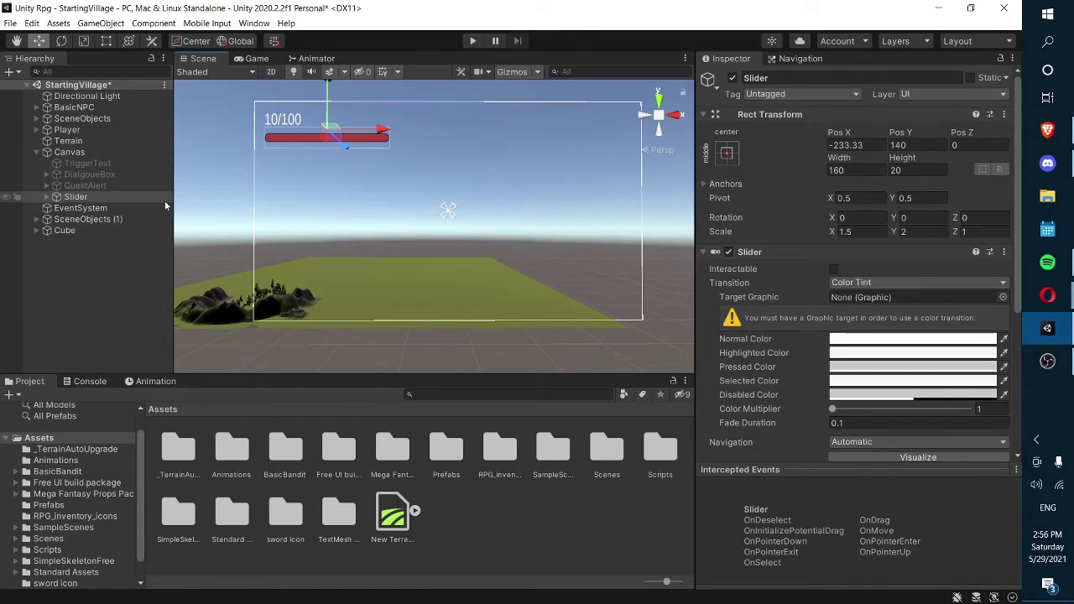
# - Create an empty child object under Canvas and stretch it into a strip about 649 by 52 near the canvas's lower edge
pyautogui.click(70, 152)
pyautogui.rightClick(68, 153)
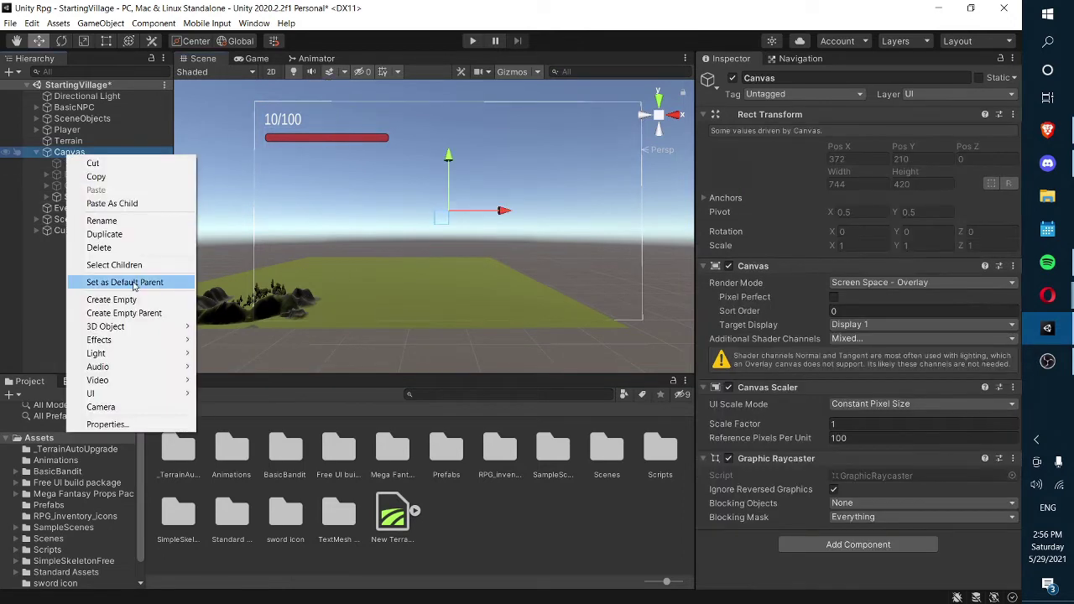
pyautogui.click(126, 302)
pyautogui.click(106, 42)
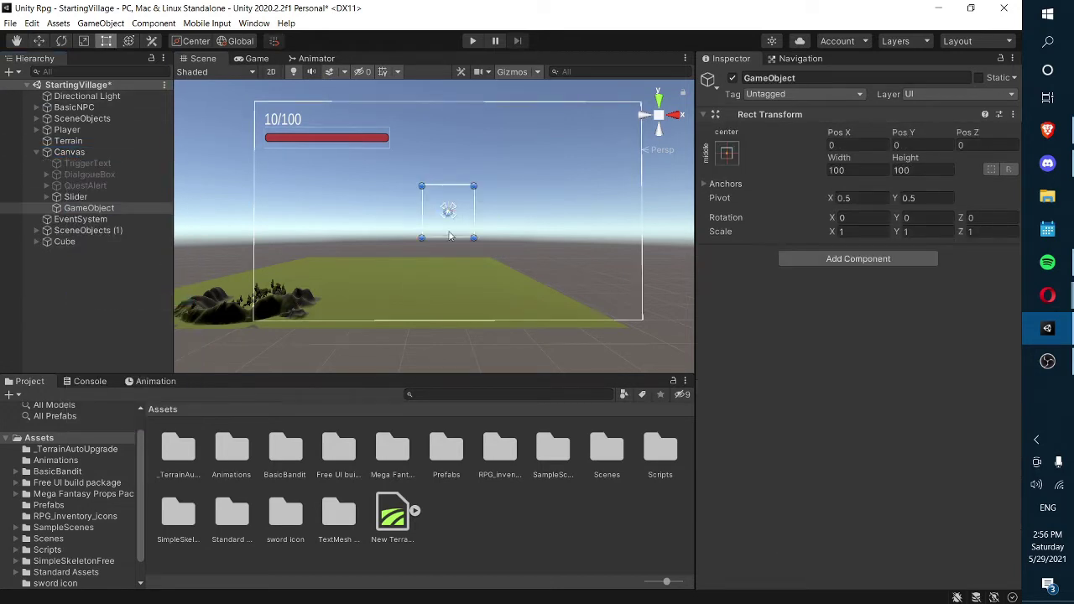
pyautogui.moveTo(453, 237); pyautogui.dragTo(457, 315)
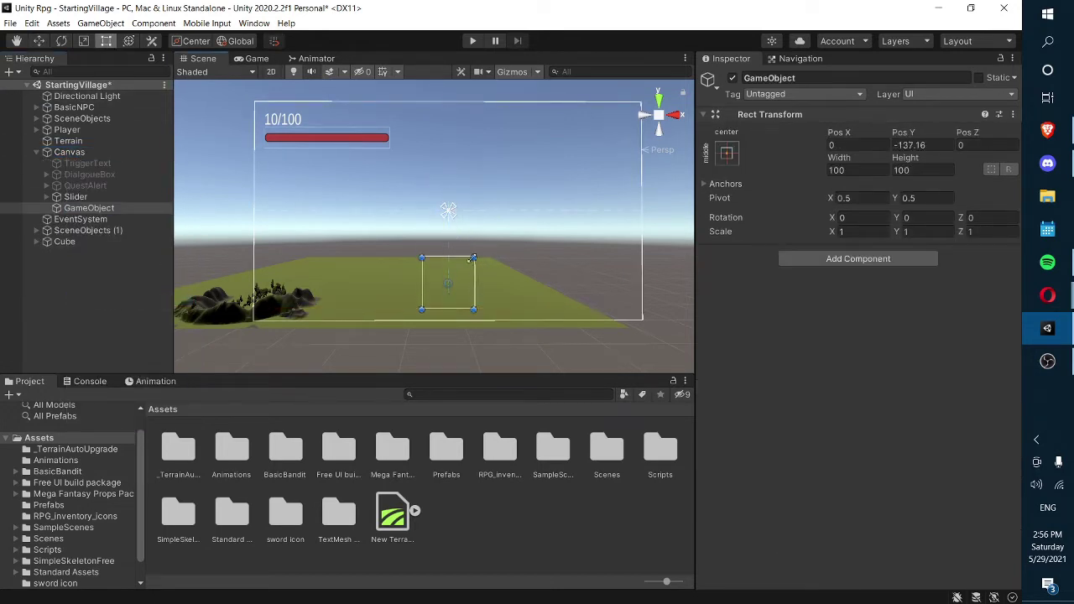
pyautogui.moveTo(472, 258); pyautogui.dragTo(622, 283)
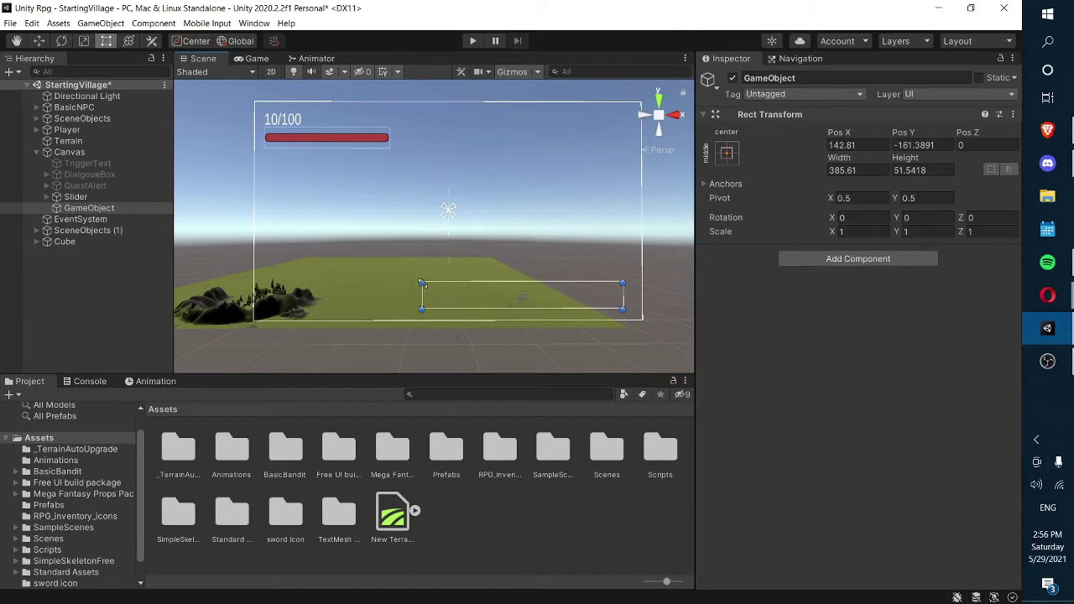
pyautogui.moveTo(422, 284); pyautogui.dragTo(280, 289)
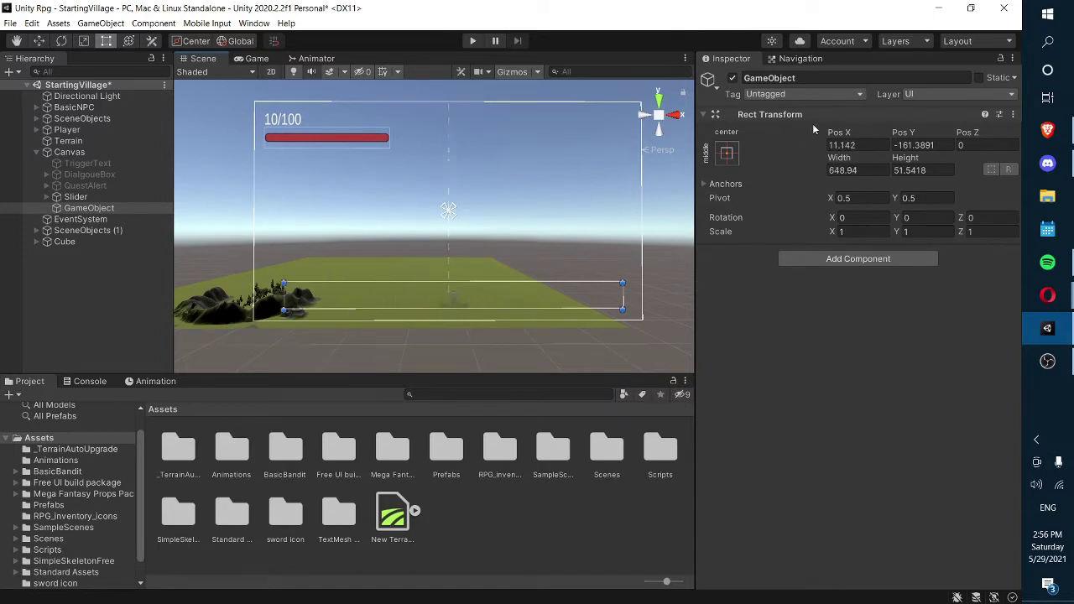
# - Rename the new empty object as Hotbar and centre it horizontally on the canvas at Pos Y -173
pyautogui.click(791, 78)
pyautogui.write('Hotbar')
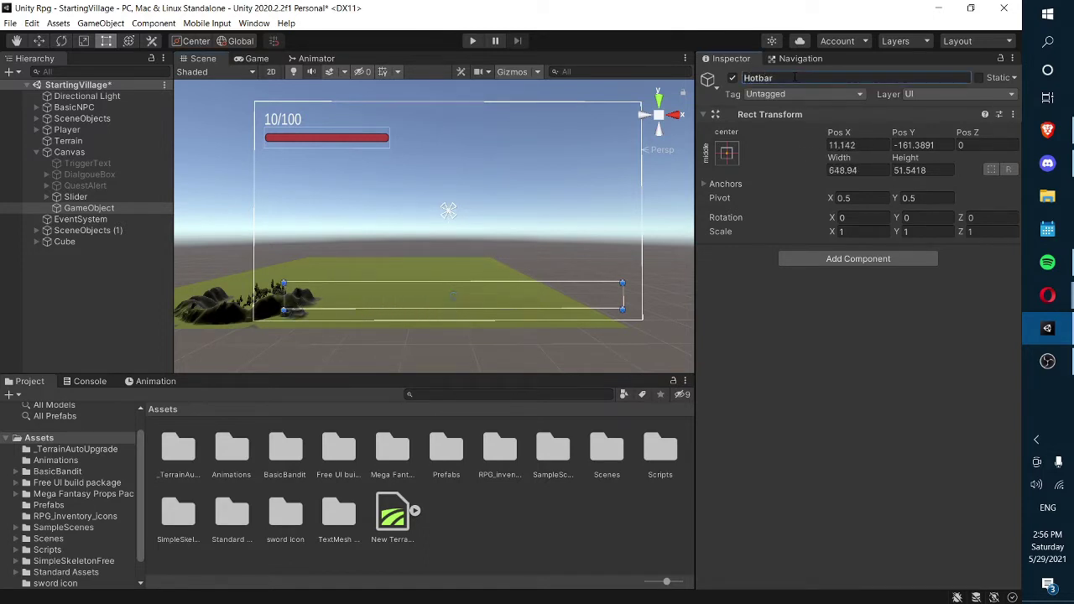
pyautogui.moveTo(558, 292); pyautogui.dragTo(551, 297)
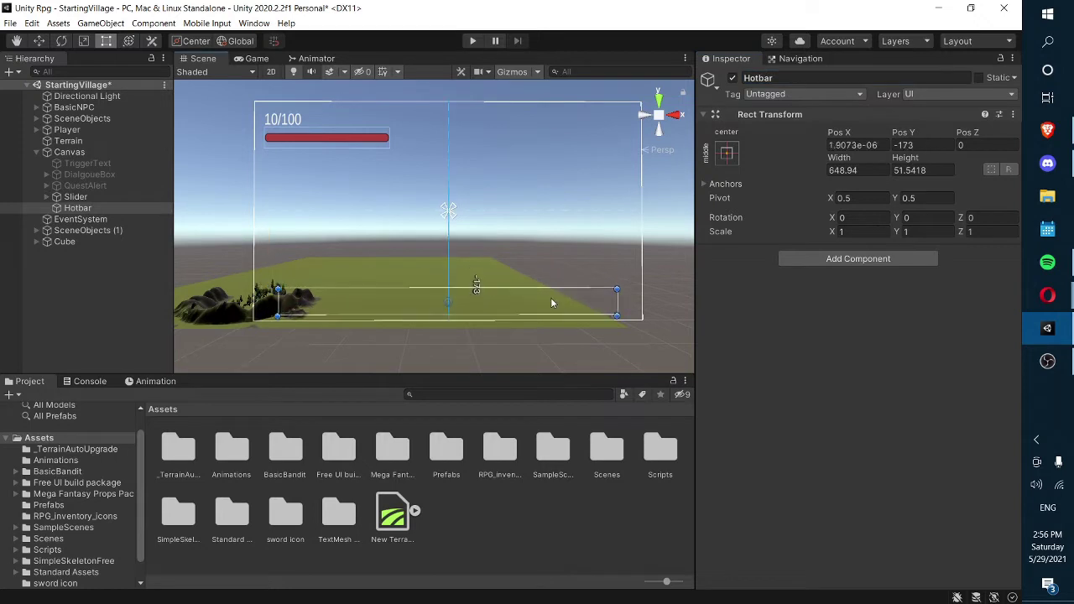
# - Add a UI Panel as a child of the Hotbar object
pyautogui.click(74, 208)
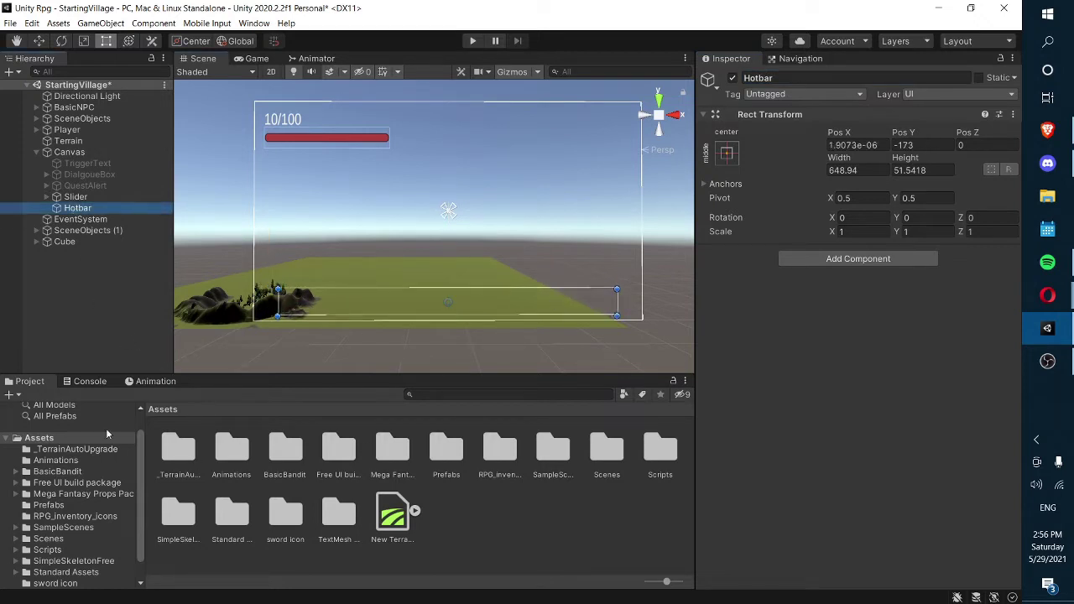
pyautogui.rightClick(93, 210)
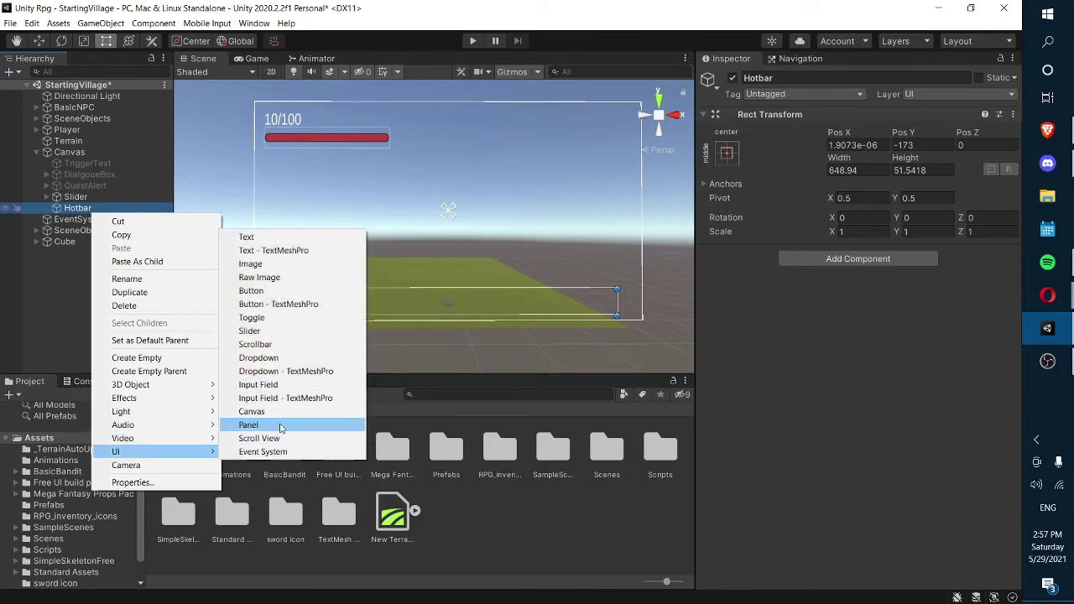
pyautogui.click(252, 426)
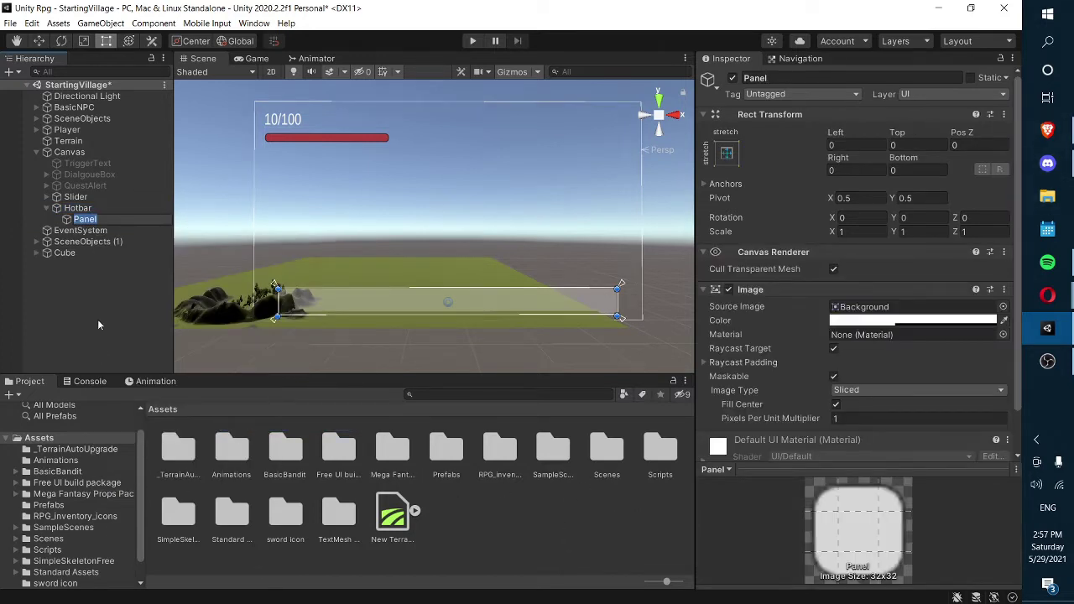
# - Look through the Free UI build package's folders, including the Gray prefab categories, for assets suited to the hotbar
pyautogui.scroll(-2, 18, 490)
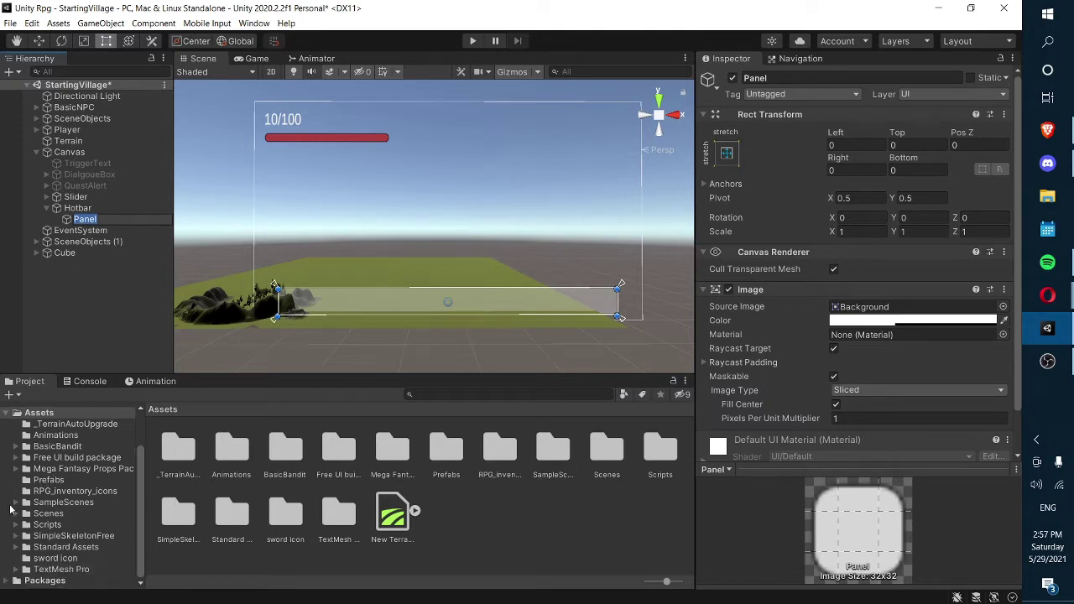
pyautogui.click(57, 458)
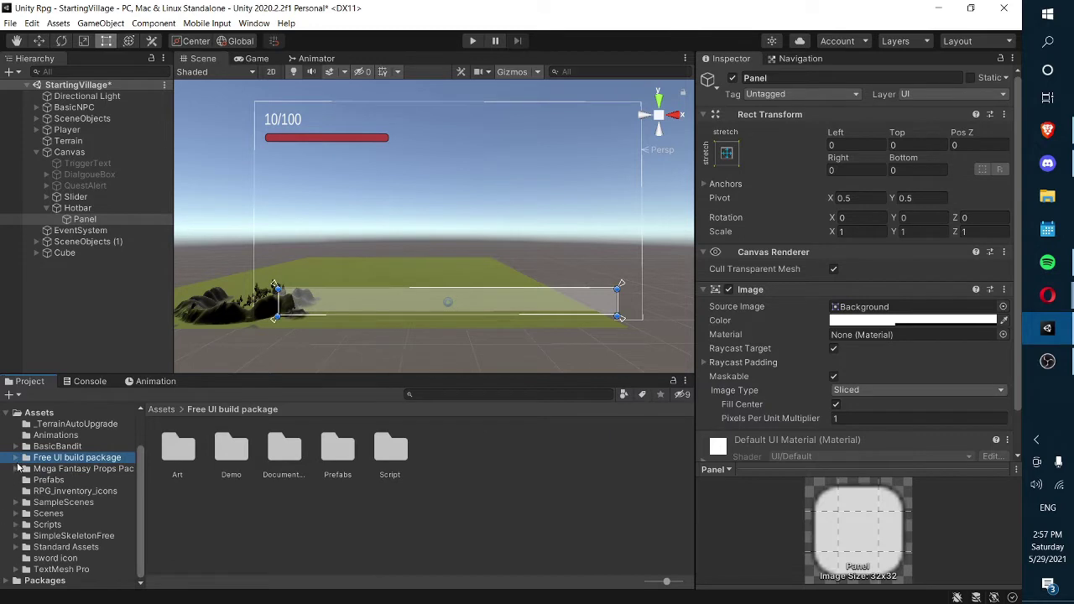
pyautogui.click(16, 458)
pyautogui.click(71, 491)
pyautogui.click(50, 502)
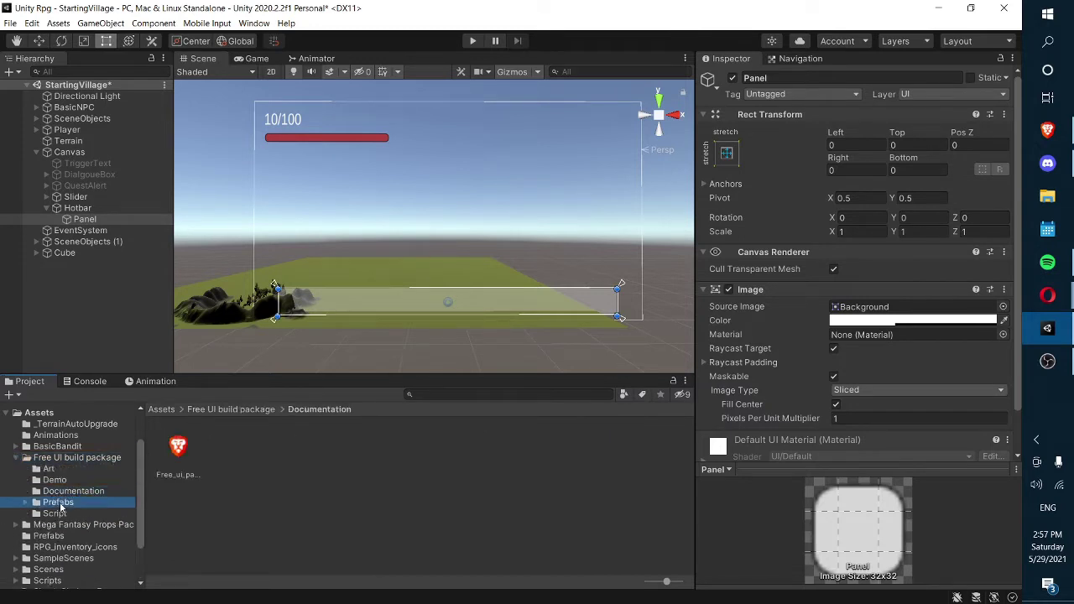
pyautogui.click(55, 514)
pyautogui.click(52, 502)
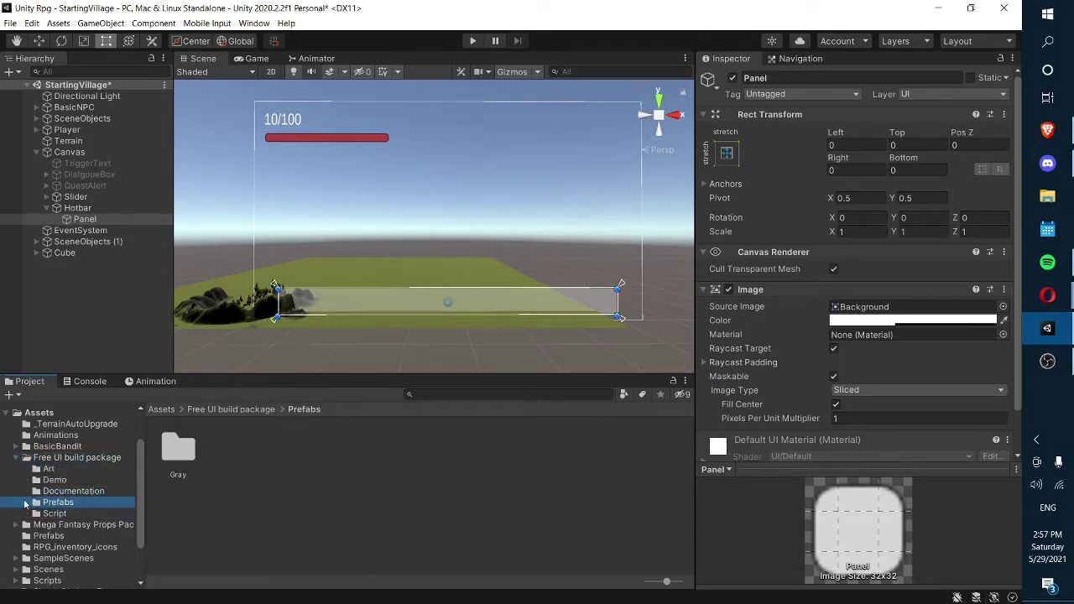
pyautogui.click(25, 502)
pyautogui.click(36, 513)
pyautogui.click(42, 524)
pyautogui.click(42, 535)
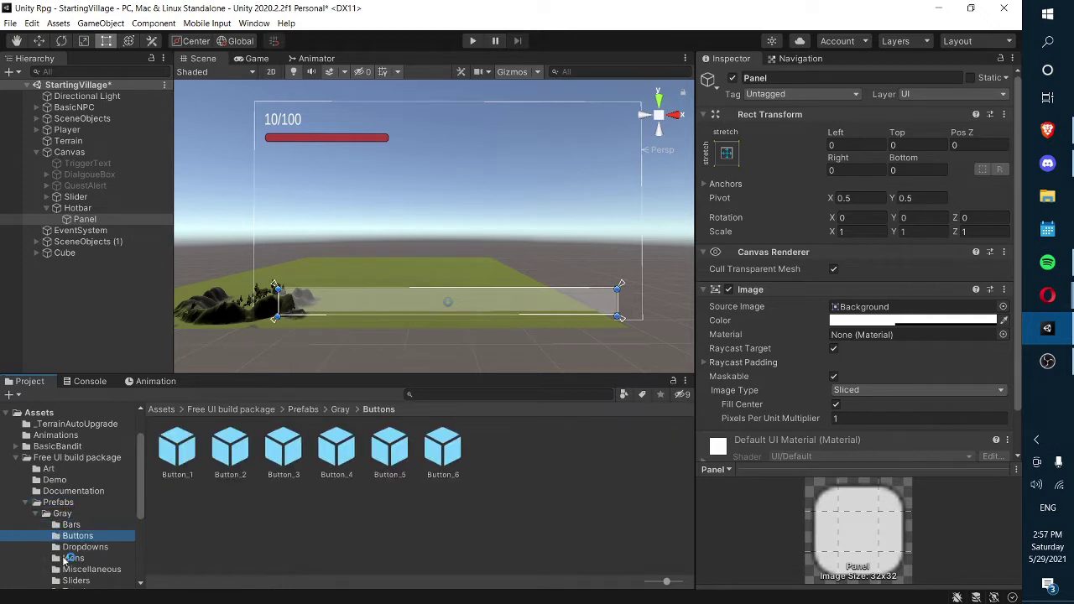
pyautogui.click(44, 557)
pyautogui.scroll(-3, 44, 537)
pyautogui.scroll(2, 39, 520)
pyautogui.scroll(2, 38, 521)
pyautogui.click(67, 572)
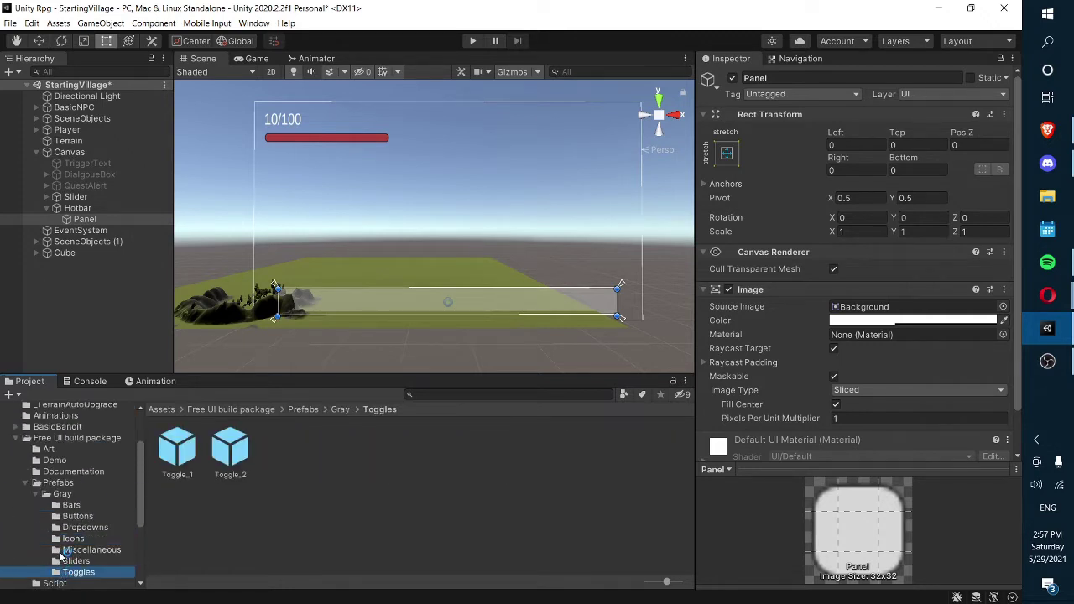
pyautogui.click(63, 550)
pyautogui.click(51, 505)
pyautogui.click(20, 440)
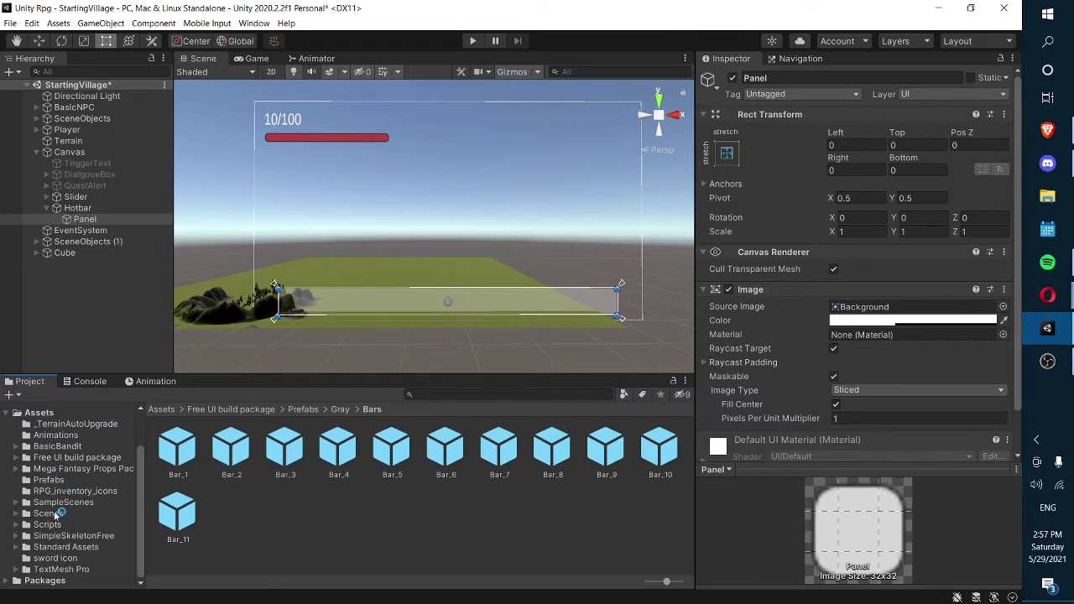
# - Browse the sword icon, Scenes, RPG_inventory_icons and Mega Fantasy Props Pack folders for usable hotbar graphics
pyautogui.click(50, 558)
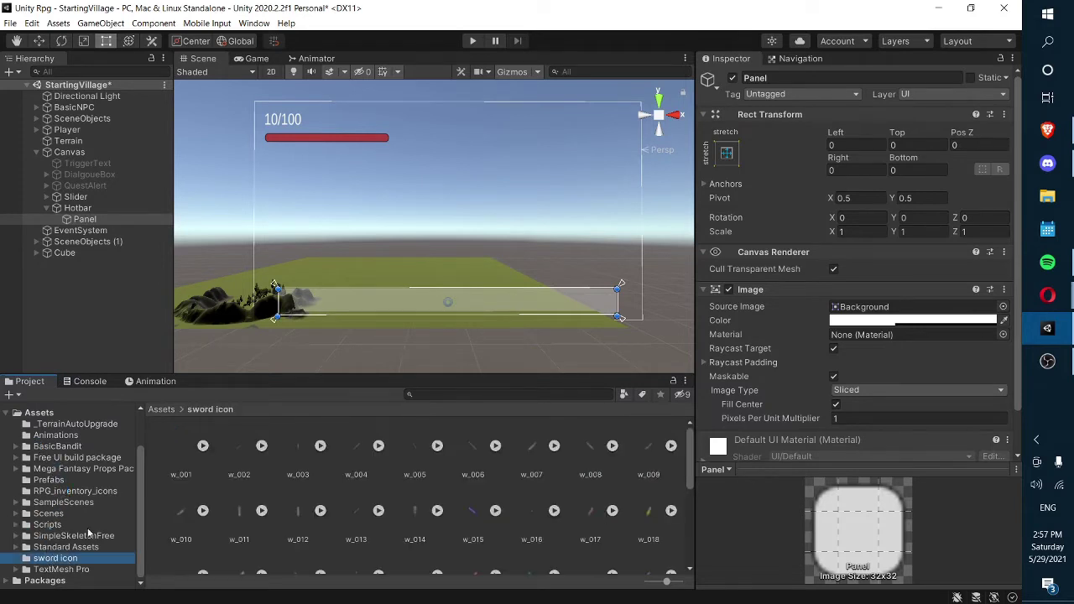
pyautogui.click(63, 514)
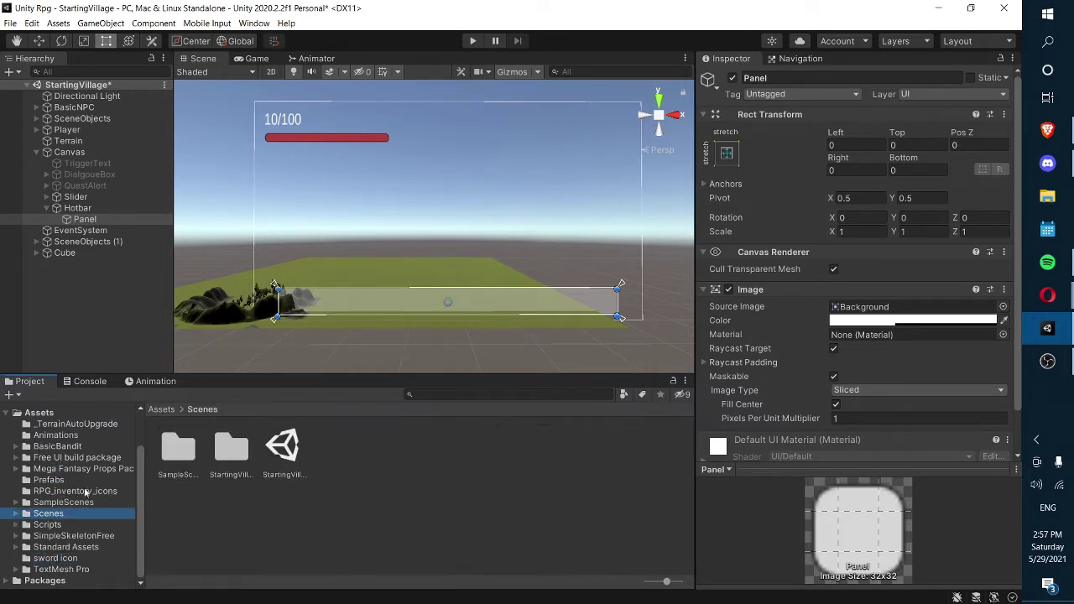
pyautogui.click(88, 491)
pyautogui.click(95, 470)
pyautogui.click(86, 501)
pyautogui.click(94, 492)
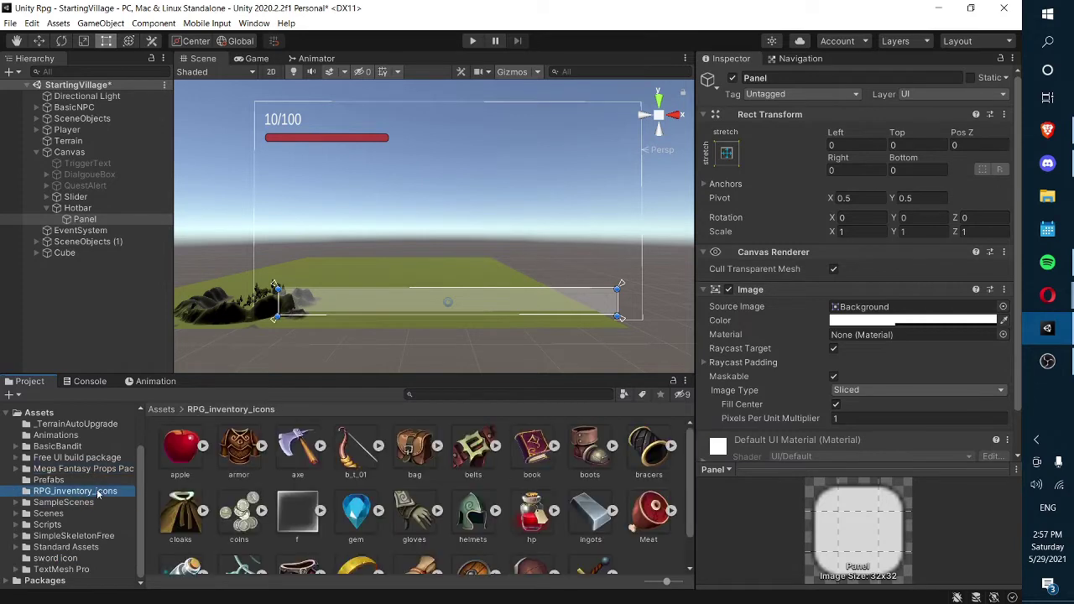
pyautogui.scroll(-1, 423, 537)
pyautogui.scroll(1, 452, 483)
pyautogui.click(88, 469)
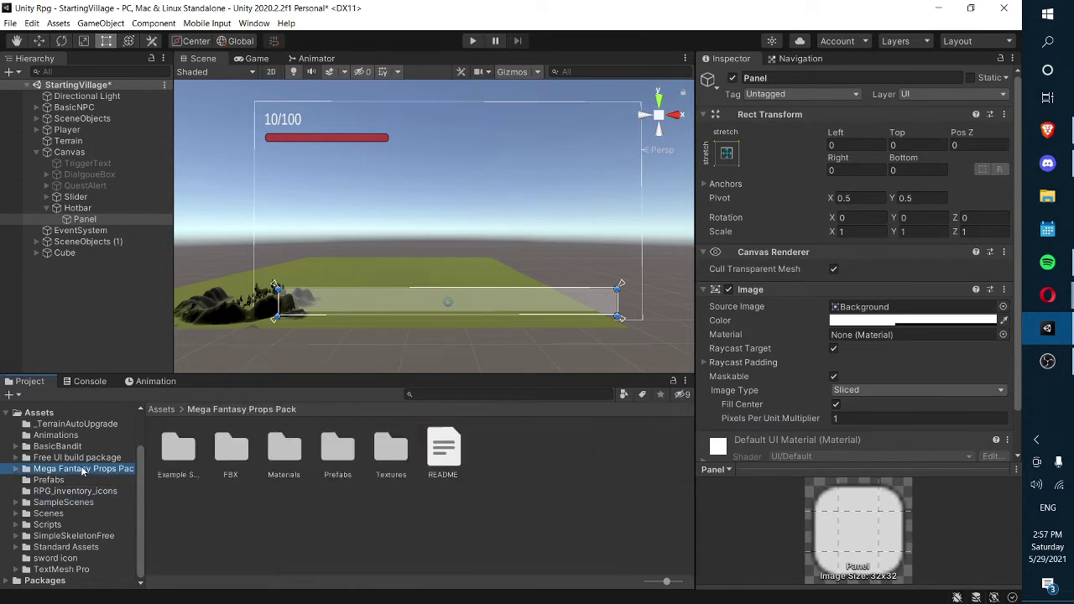
pyautogui.click(33, 493)
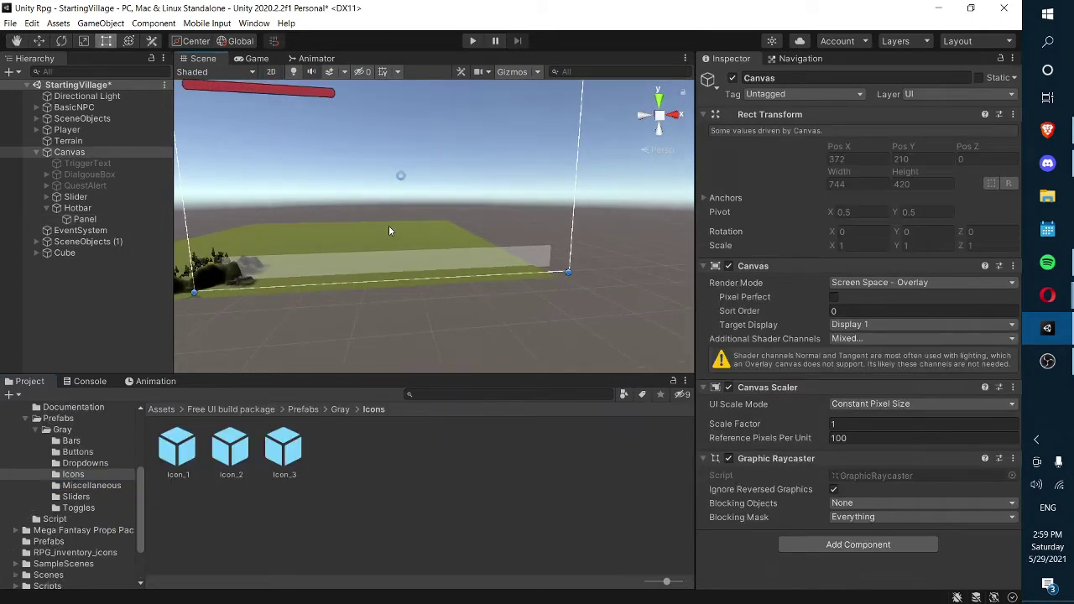
# - Enlarge the Hotbar object upward to about 651 by 83
pyautogui.click(97, 198)
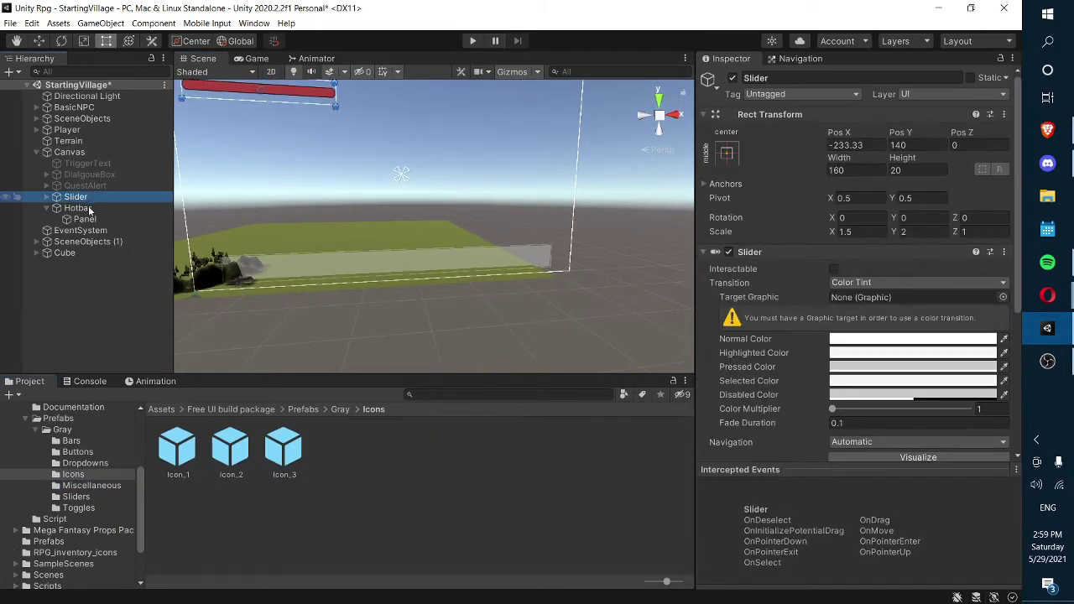
pyautogui.click(87, 208)
pyautogui.moveTo(221, 257); pyautogui.dragTo(219, 239)
pyautogui.click(96, 233)
# - Make the Hotbar Panel's image colour black with full opacity, alpha 255
pyautogui.click(97, 222)
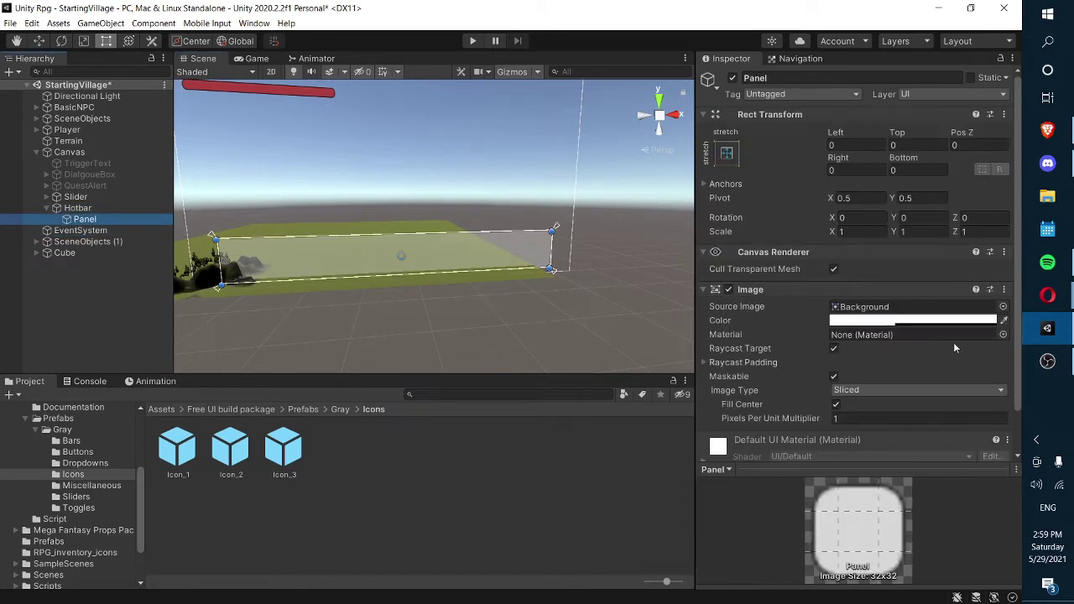
pyautogui.click(957, 321)
pyautogui.moveTo(955, 538); pyautogui.dragTo(973, 539)
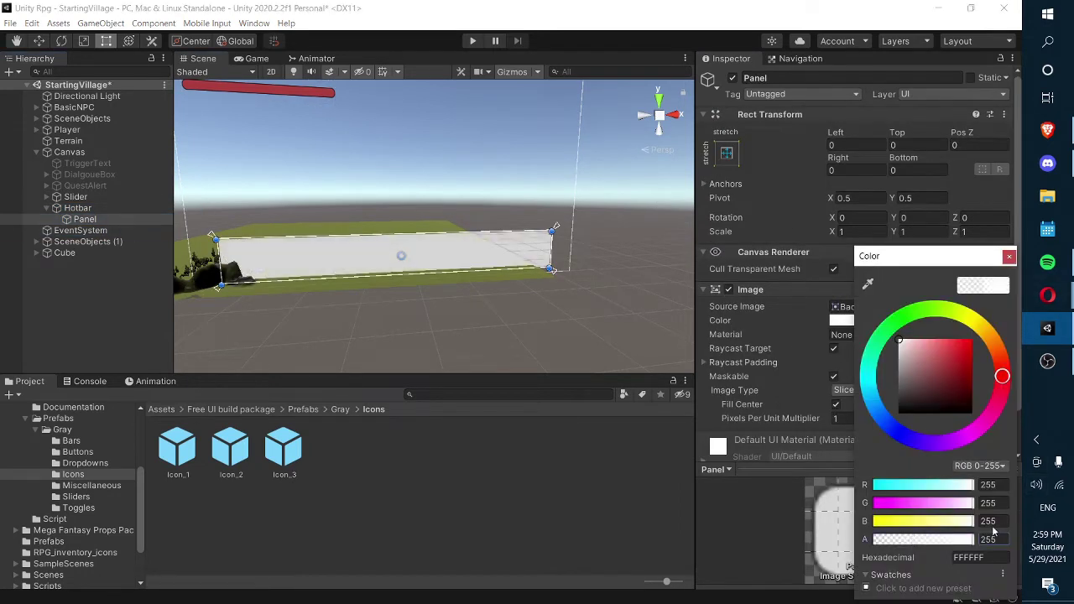
pyautogui.moveTo(948, 402); pyautogui.dragTo(971, 413)
pyautogui.click(1008, 255)
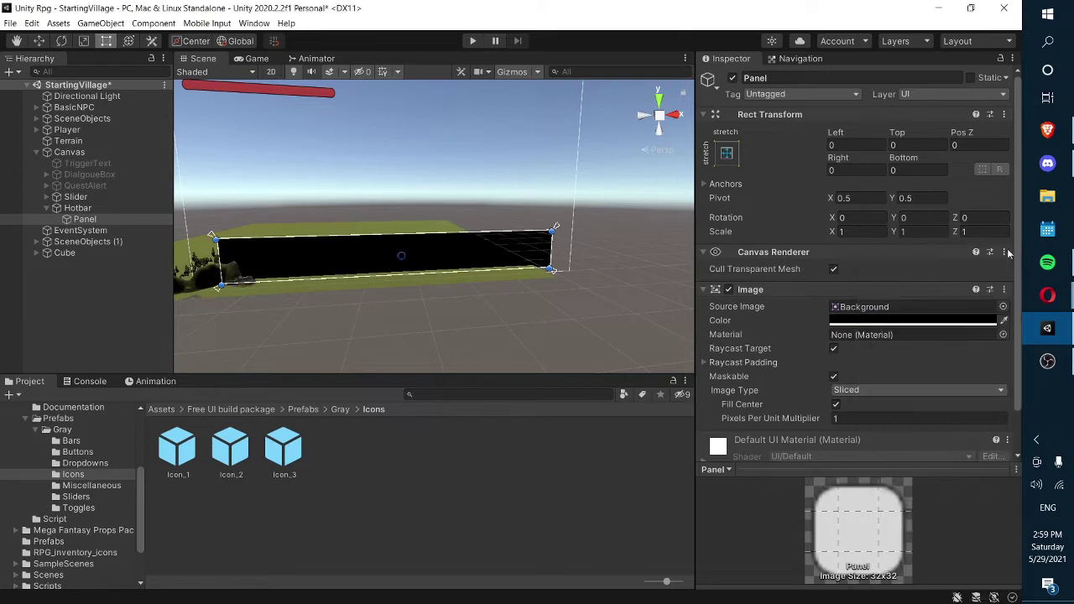
# - Preview the hotbar in the Game view and reduce the Hotbar object's size to about 650 by 64
pyautogui.click(256, 59)
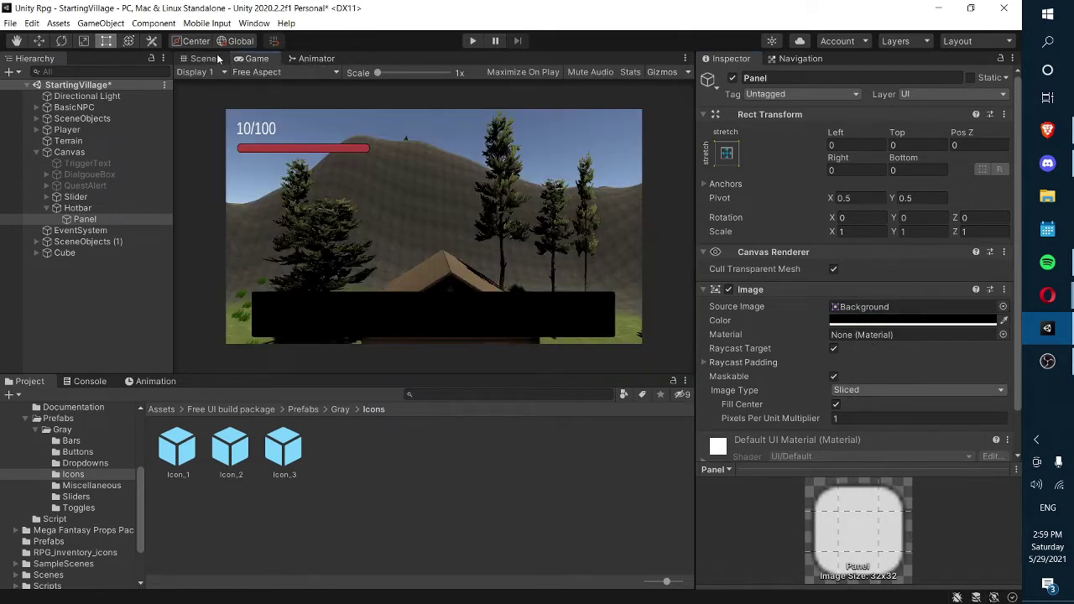
pyautogui.click(203, 59)
pyautogui.moveTo(429, 231); pyautogui.dragTo(429, 243)
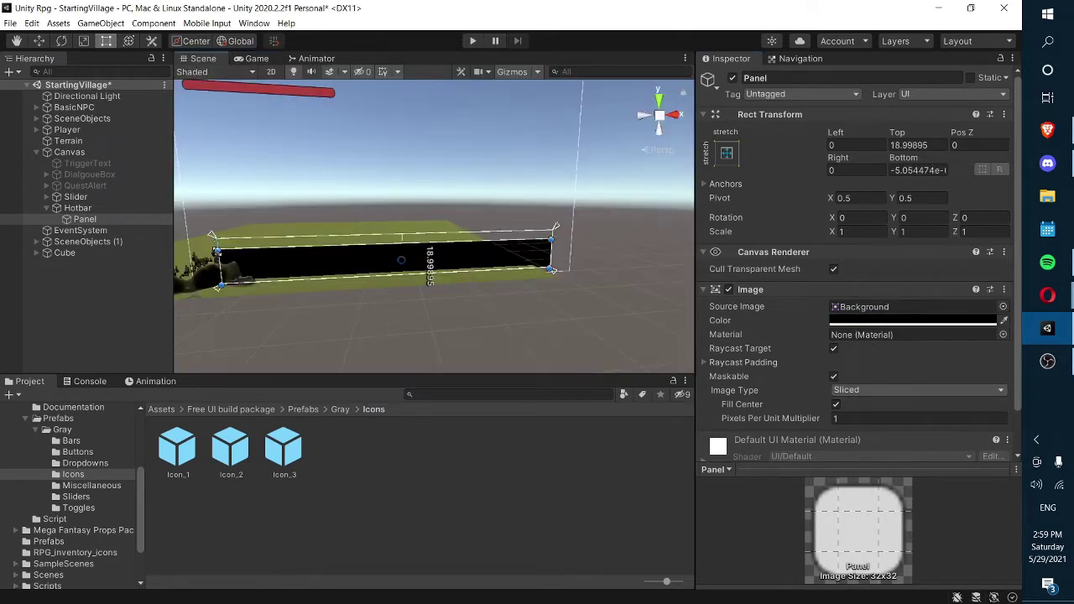
pyautogui.hotkey('ctrl', 'z')
pyautogui.click(86, 209)
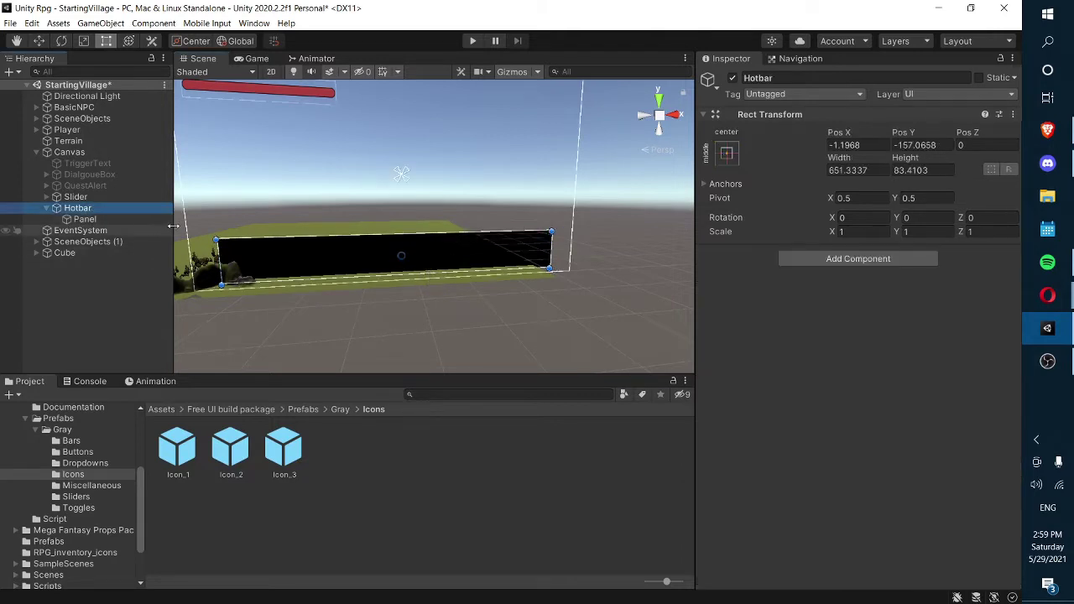
pyautogui.moveTo(222, 239); pyautogui.dragTo(214, 247)
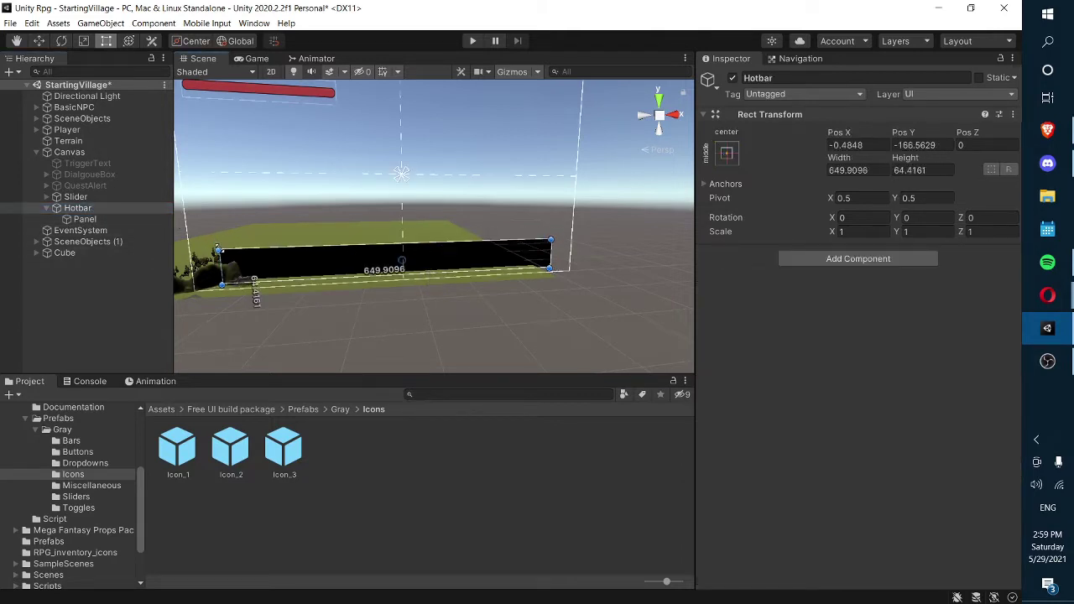
# - Lighten the Hotbar Panel's image colour from black to a very dark grey
pyautogui.click(118, 221)
pyautogui.click(886, 321)
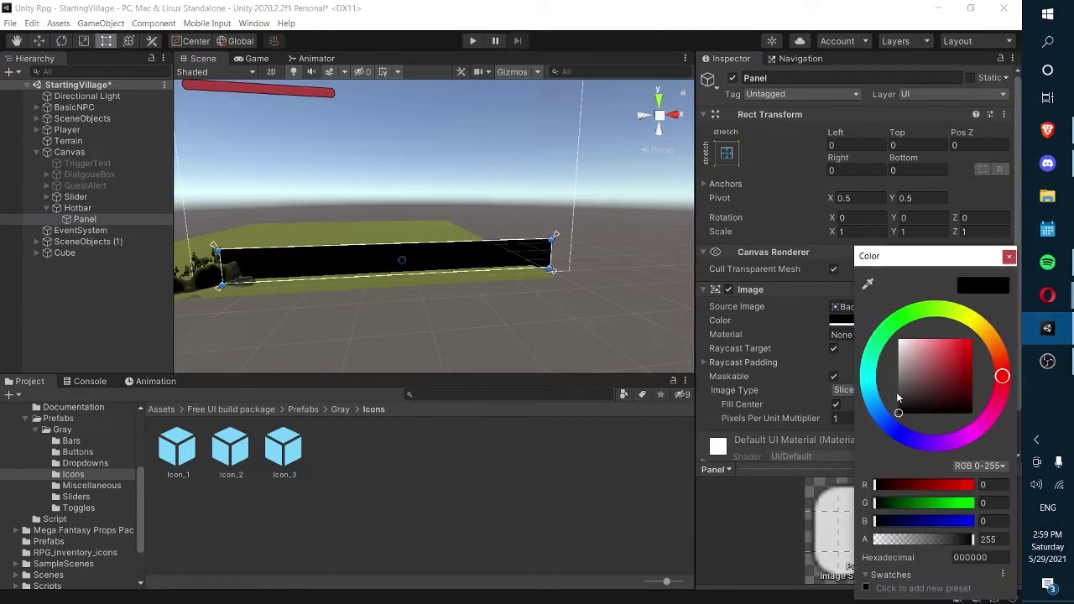
pyautogui.click(897, 396)
pyautogui.moveTo(894, 396); pyautogui.dragTo(883, 403)
pyautogui.click(535, 368)
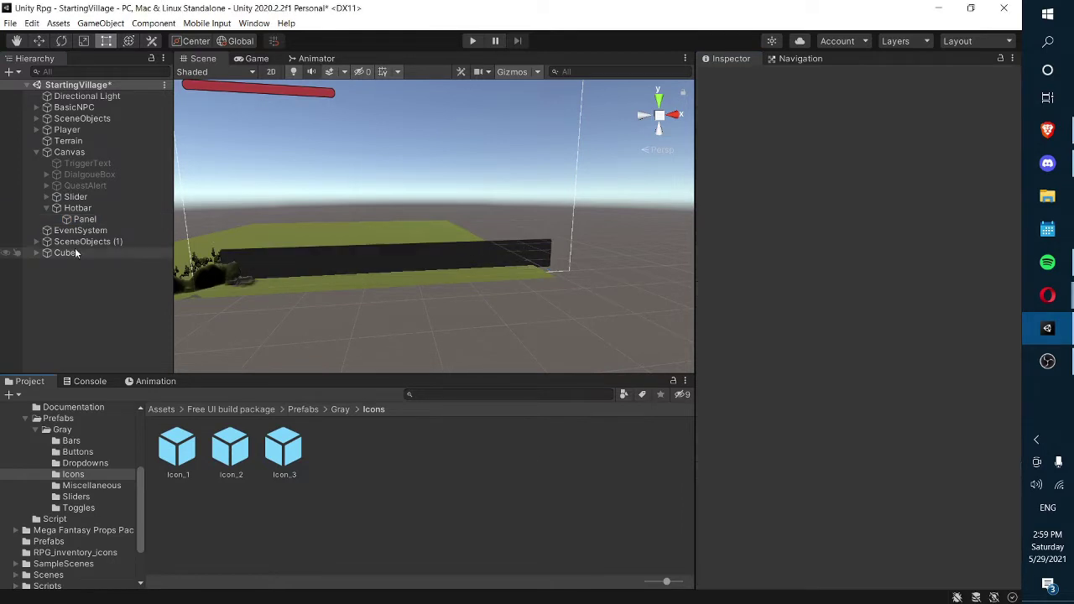
# - Centre the Hotbar object horizontally on the canvas at Pos Y -165 and check it in the Game view
pyautogui.click(80, 212)
pyautogui.moveTo(453, 252); pyautogui.dragTo(448, 251)
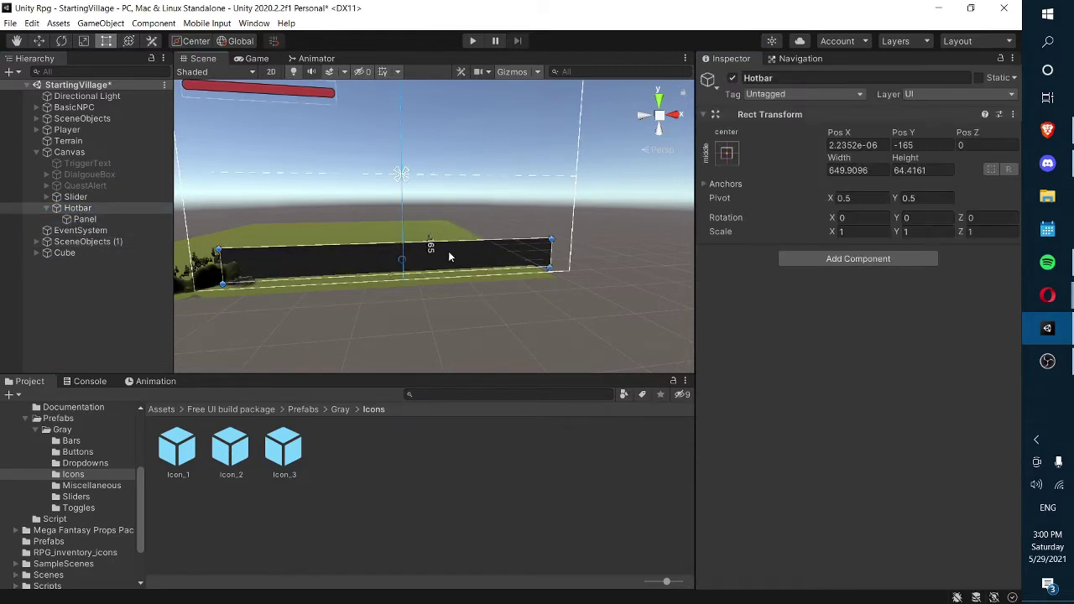
pyautogui.click(255, 59)
pyautogui.click(209, 59)
# - Examine the Hotbar array in the Player's Player Data script to see how many slots it has
pyautogui.moveTo(448, 193); pyautogui.dragTo(421, 213, button='right')
pyautogui.press('w')
pyautogui.scroll(3, 419, 210)
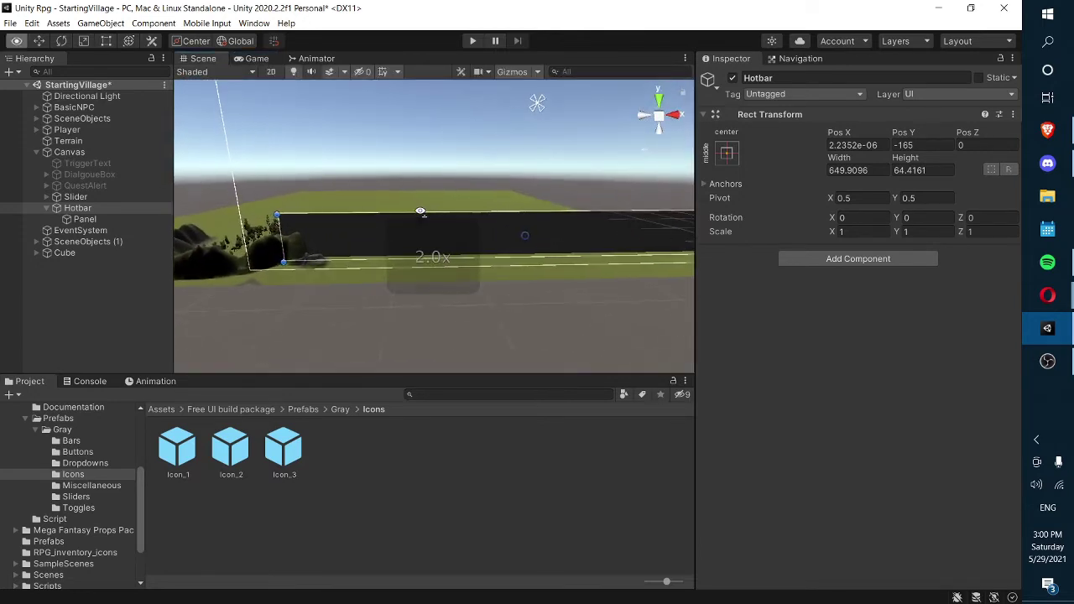
pyautogui.click(85, 219)
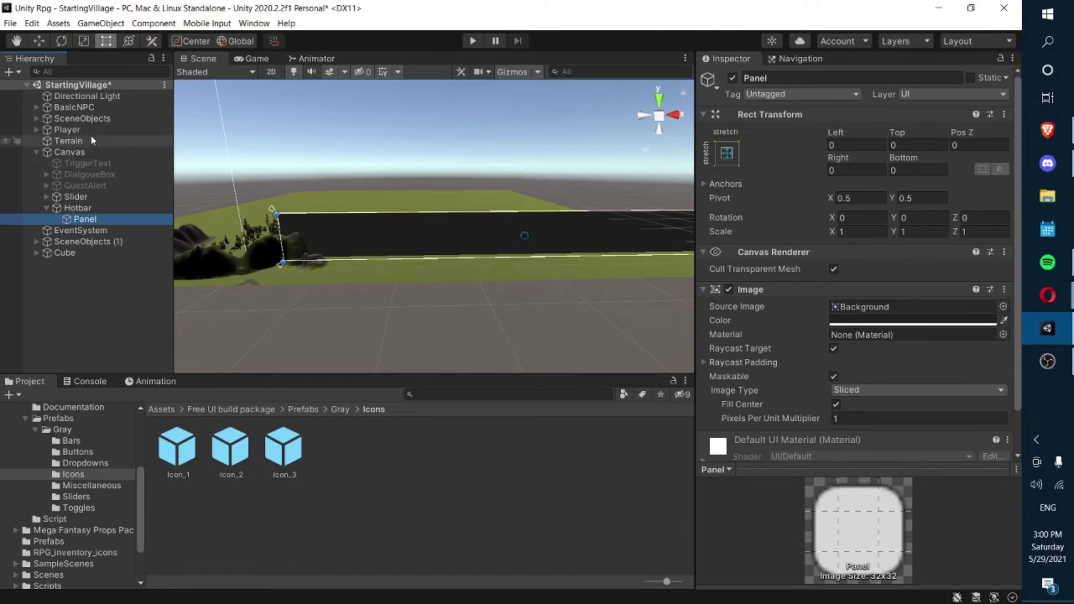
pyautogui.click(67, 130)
pyautogui.scroll(-10, 896, 323)
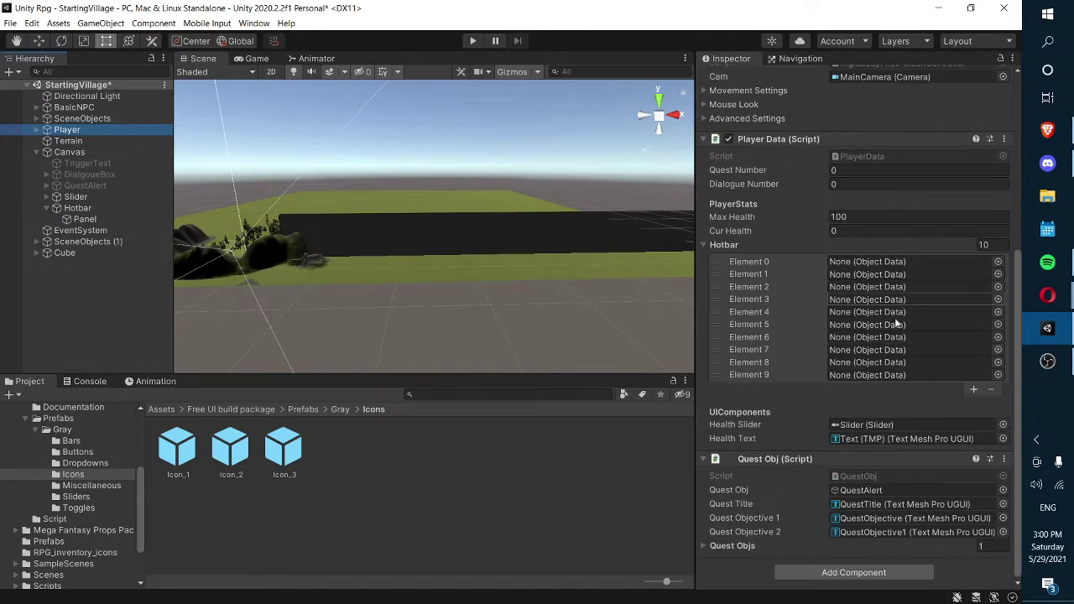
# - Add a UI Panel as a child of the Hotbar's Panel
pyautogui.click(109, 222)
pyautogui.rightClick(109, 221)
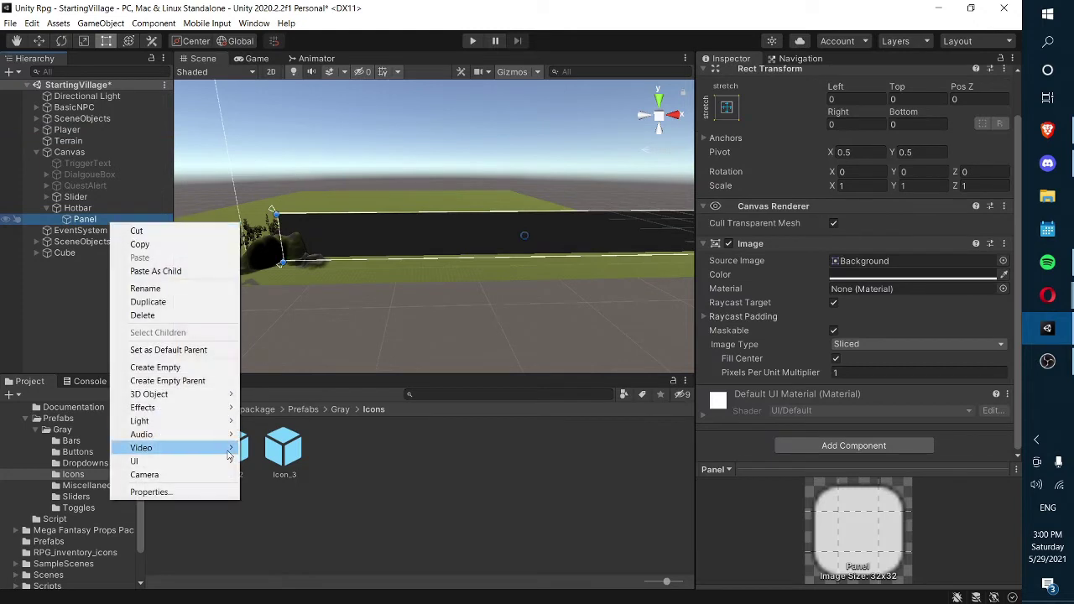
pyautogui.moveTo(210, 461)
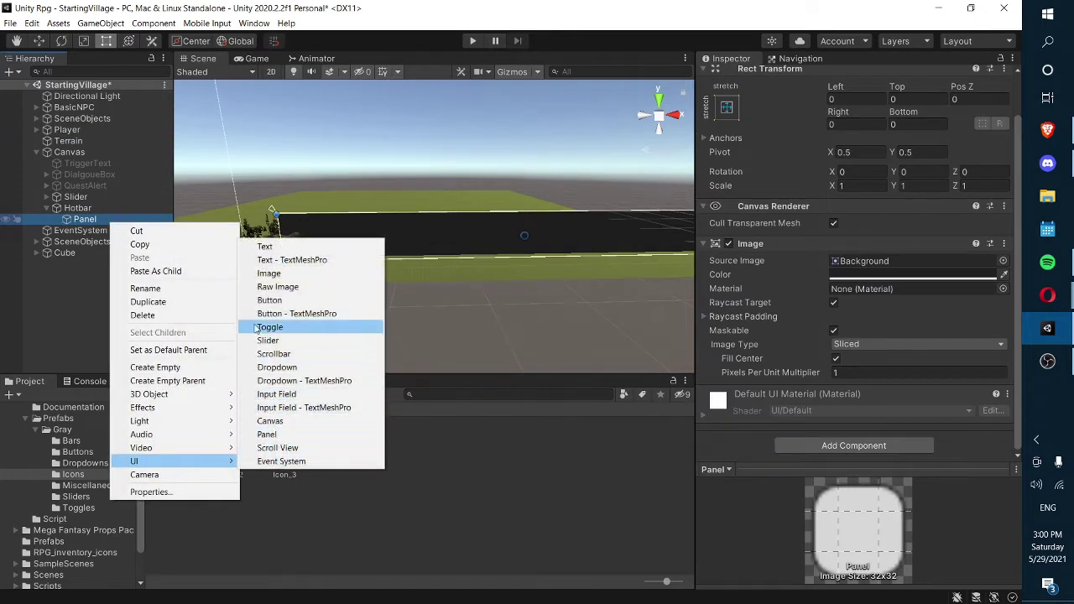
pyautogui.click(267, 434)
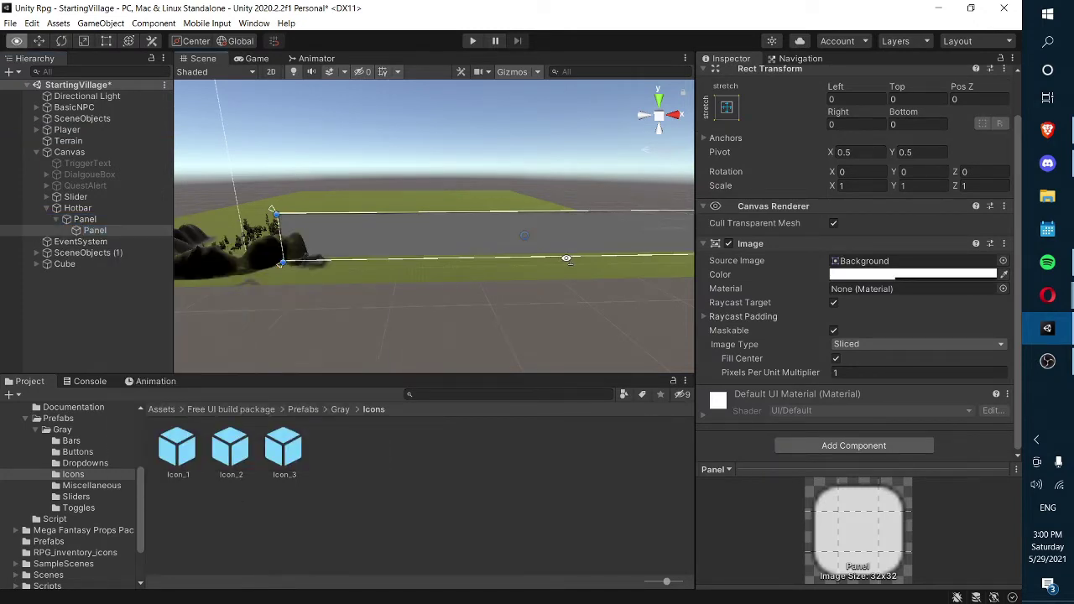
# - Shrink the nested Panel to about 280 by 39, then anchor and position it at the middle centre of its parent
pyautogui.keyDown('alt'); pyautogui.moveTo(566, 259); pyautogui.dragTo(575, 240); pyautogui.keyUp('alt')
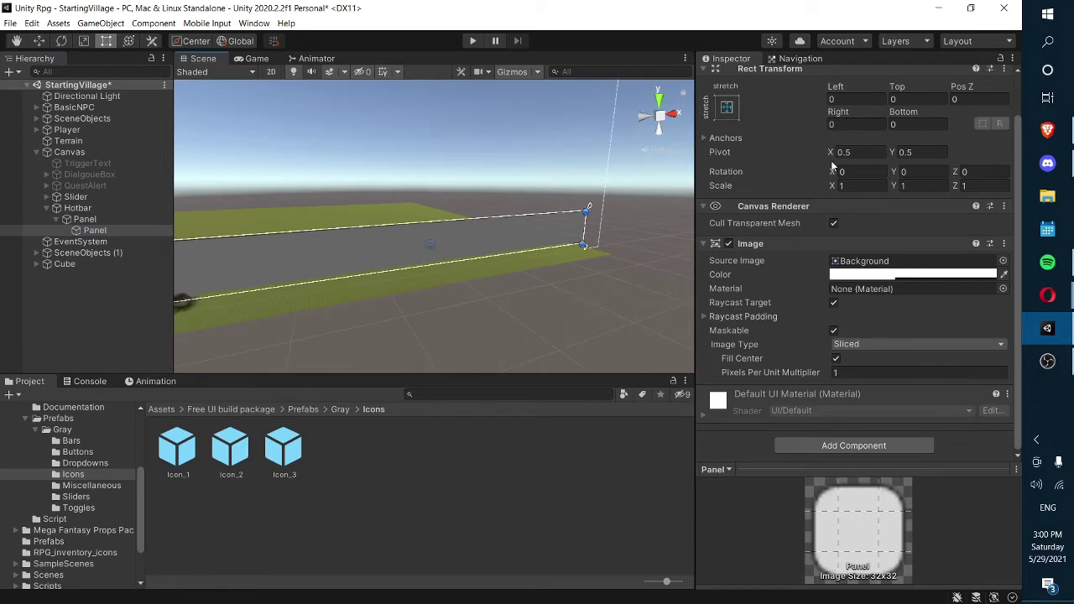
pyautogui.moveTo(588, 210); pyautogui.dragTo(400, 244)
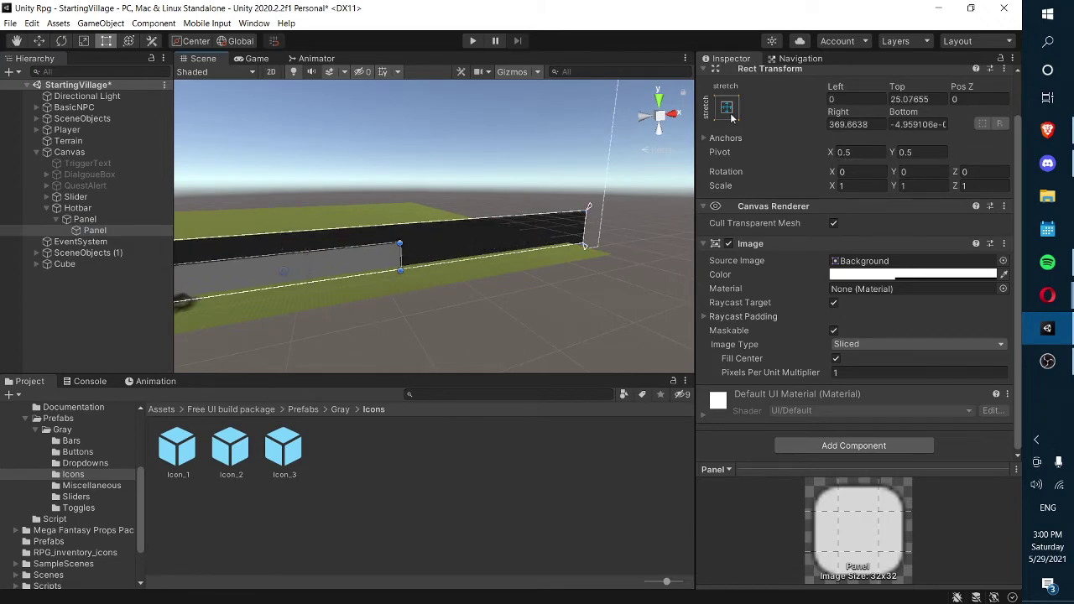
pyautogui.click(730, 114)
pyautogui.press('super')
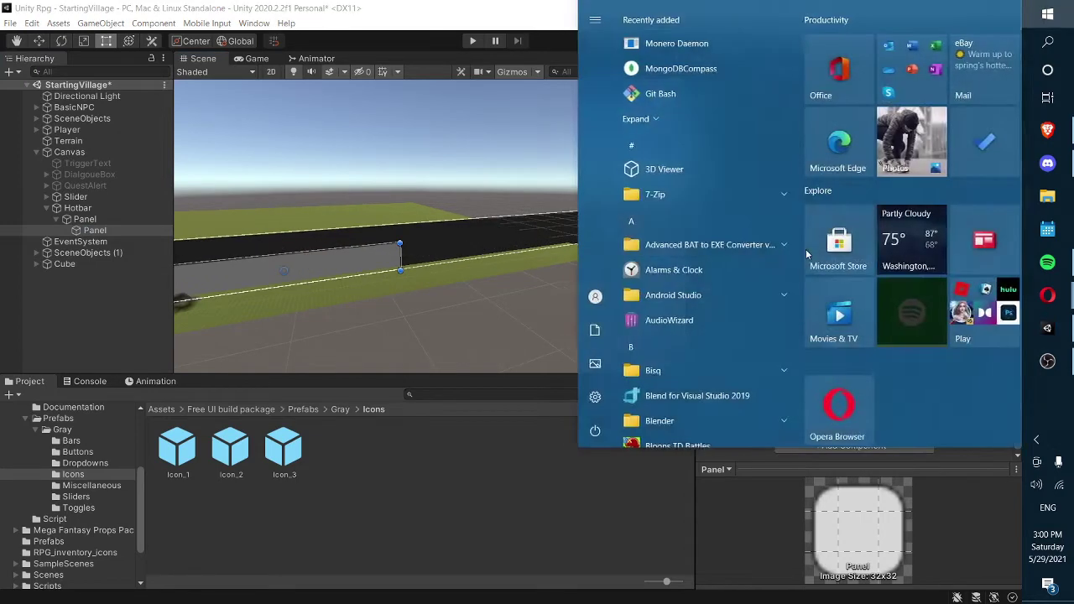
pyautogui.press('super')
pyautogui.click(727, 107)
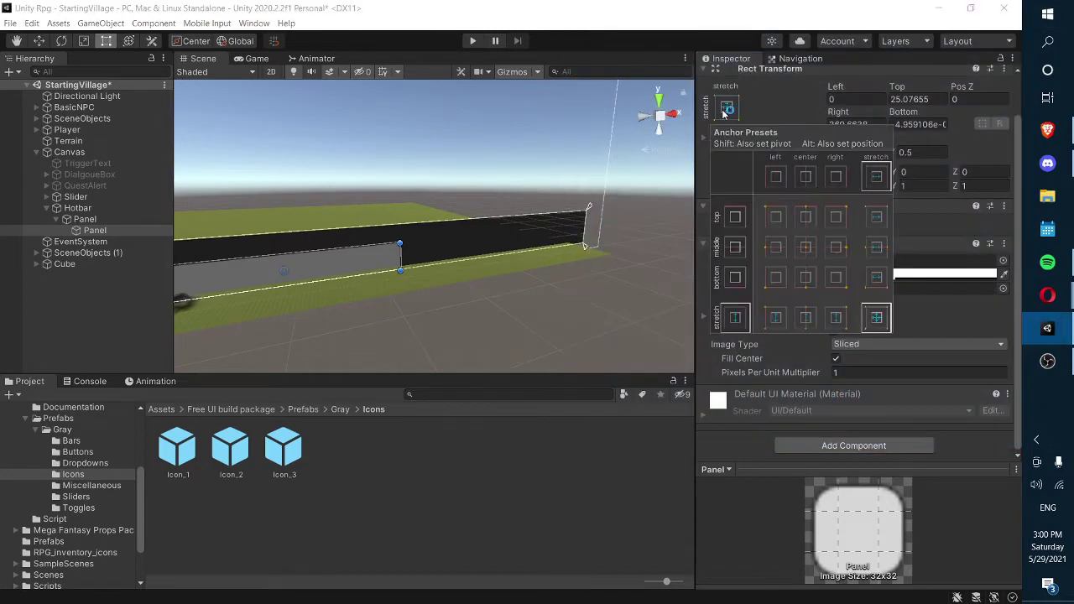
pyautogui.keyDown('alt'); pyautogui.click(808, 245); pyautogui.keyUp('alt')
# - Set the nested Panel's width and height to 50 each
pyautogui.moveTo(493, 258); pyautogui.dragTo(531, 257, button='right')
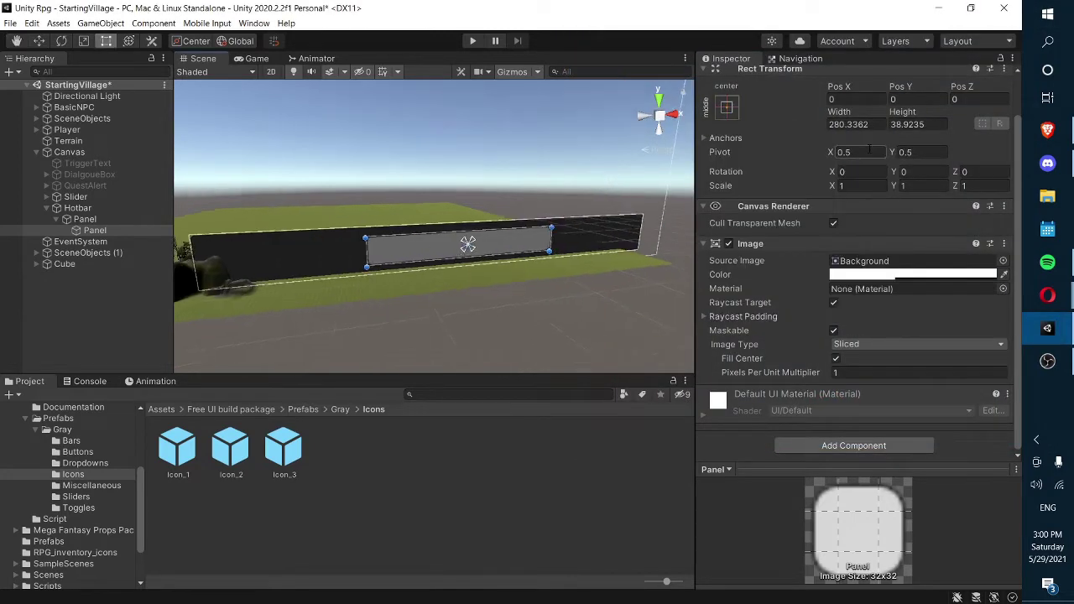
pyautogui.click(850, 123)
pyautogui.write('50')
pyautogui.press('Tab')
pyautogui.write('50')
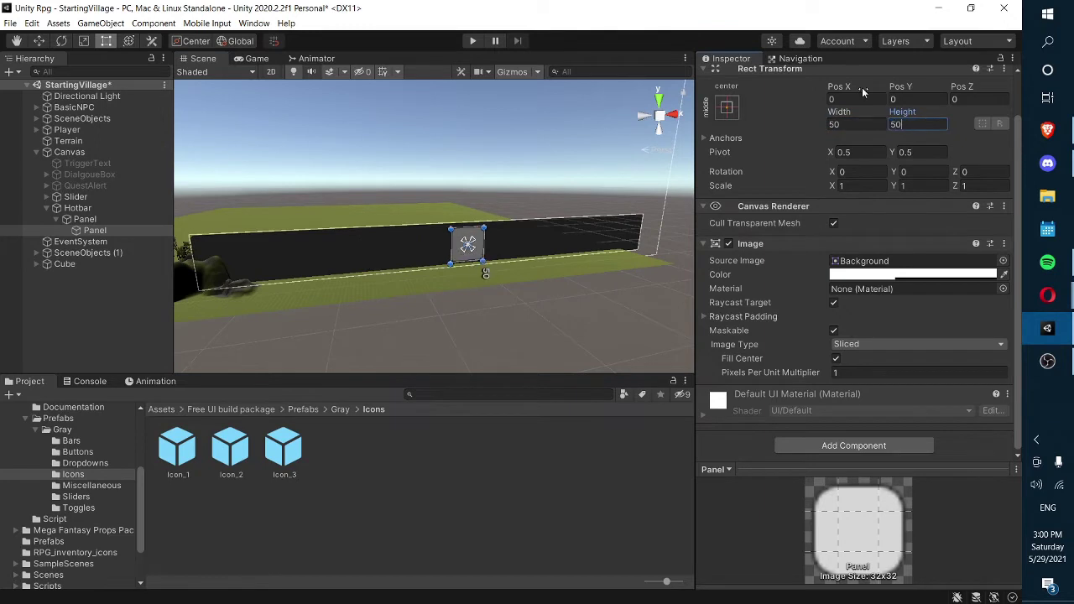
# - Move the nested Panel to the left end of the dark bar, at Pos X about -281.6
pyautogui.keyDown('alt'); pyautogui.moveTo(639, 273); pyautogui.dragTo(470, 235); pyautogui.keyUp('alt')
pyautogui.moveTo(533, 252); pyautogui.dragTo(318, 258)
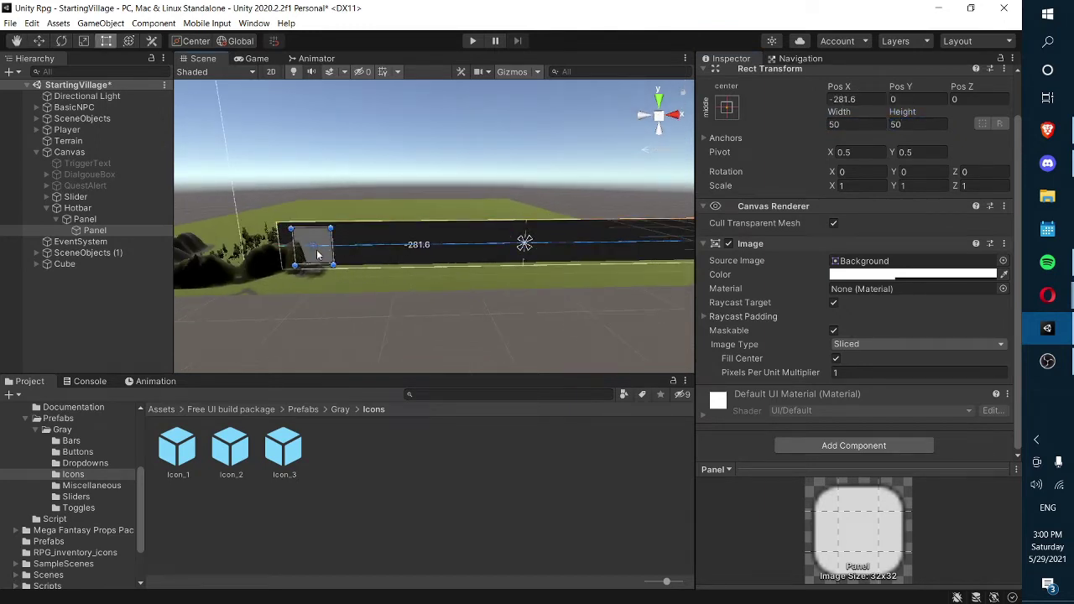
pyautogui.click(39, 40)
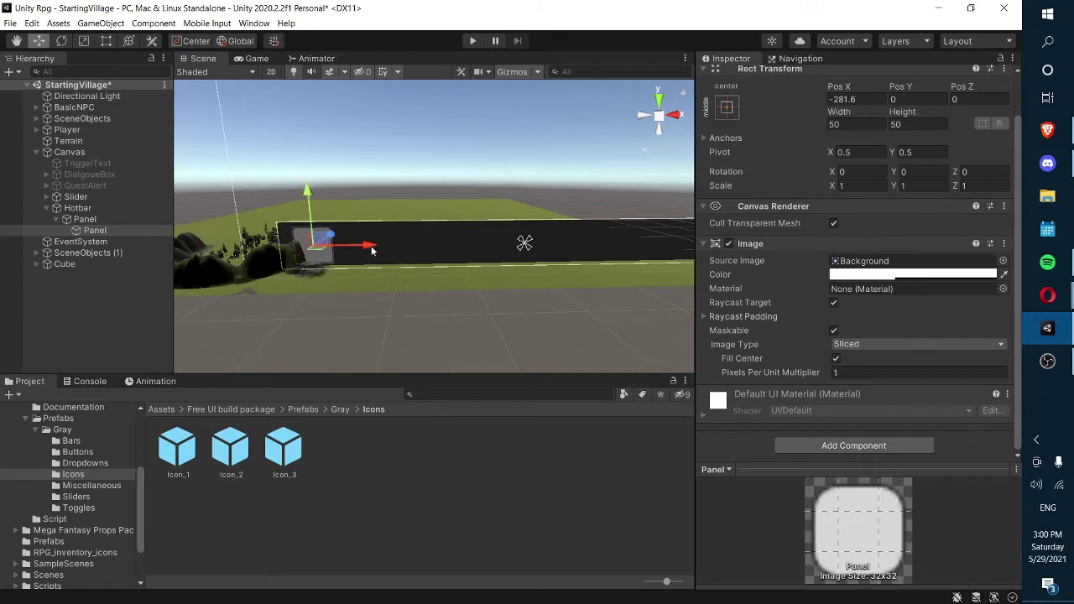
# - Rename the nested slot Panel as Item
pyautogui.rightClick(138, 232)
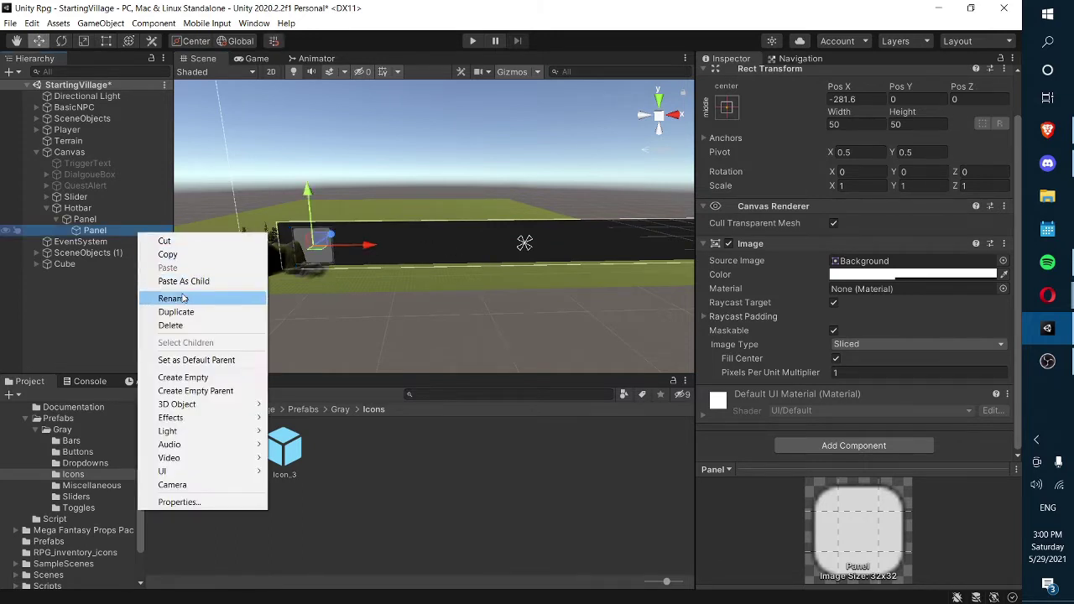
pyautogui.click(183, 298)
pyautogui.write('Item')
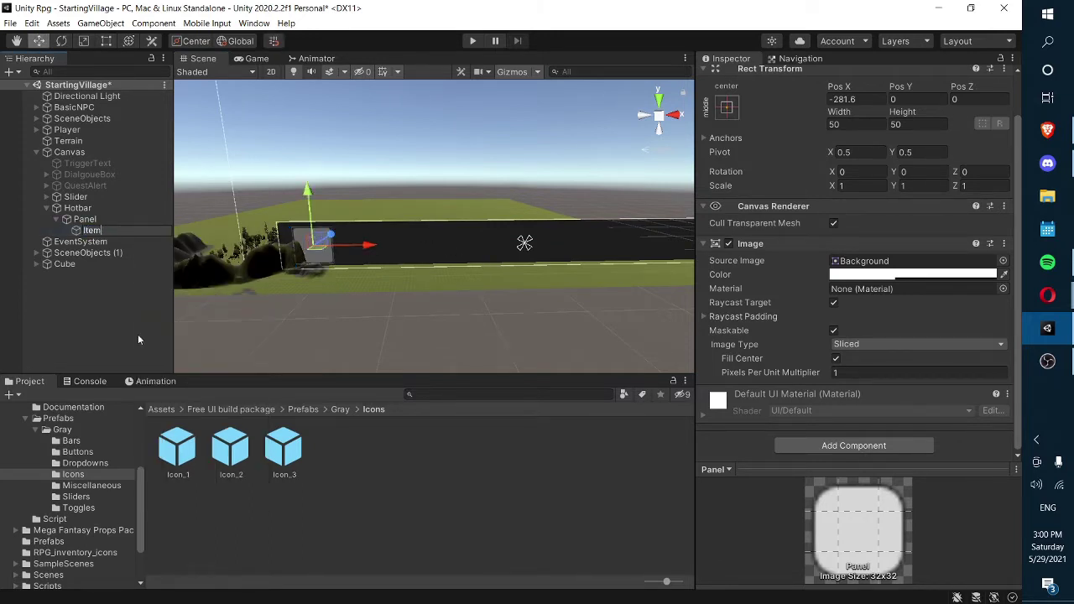
pyautogui.press('Return')
# - Rename the Hotbar's dark parent Panel as Background
pyautogui.rightClick(107, 220)
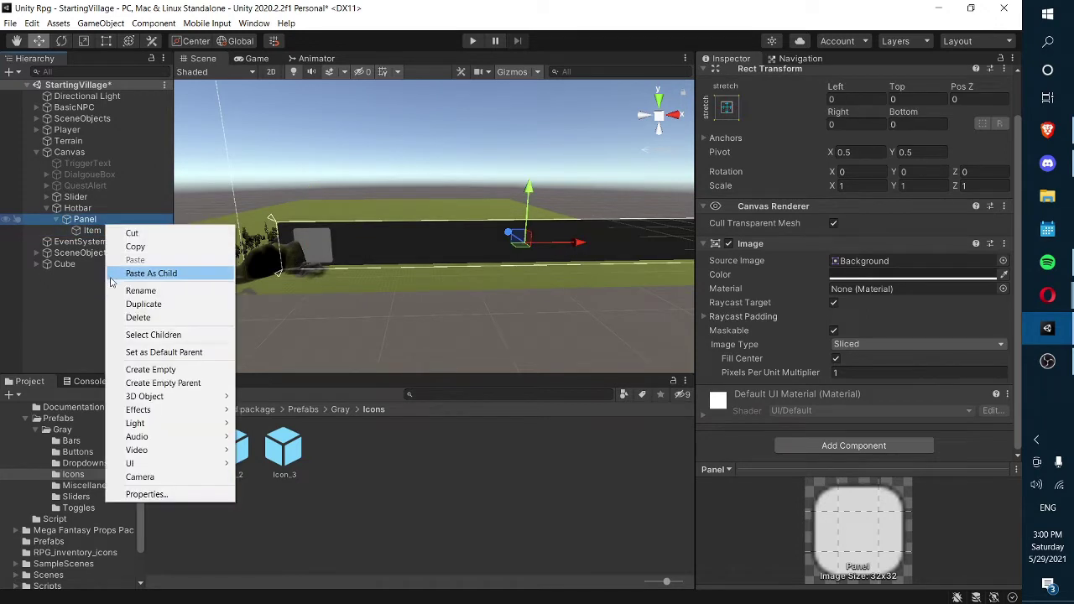
pyautogui.click(118, 291)
pyautogui.write('Backg')
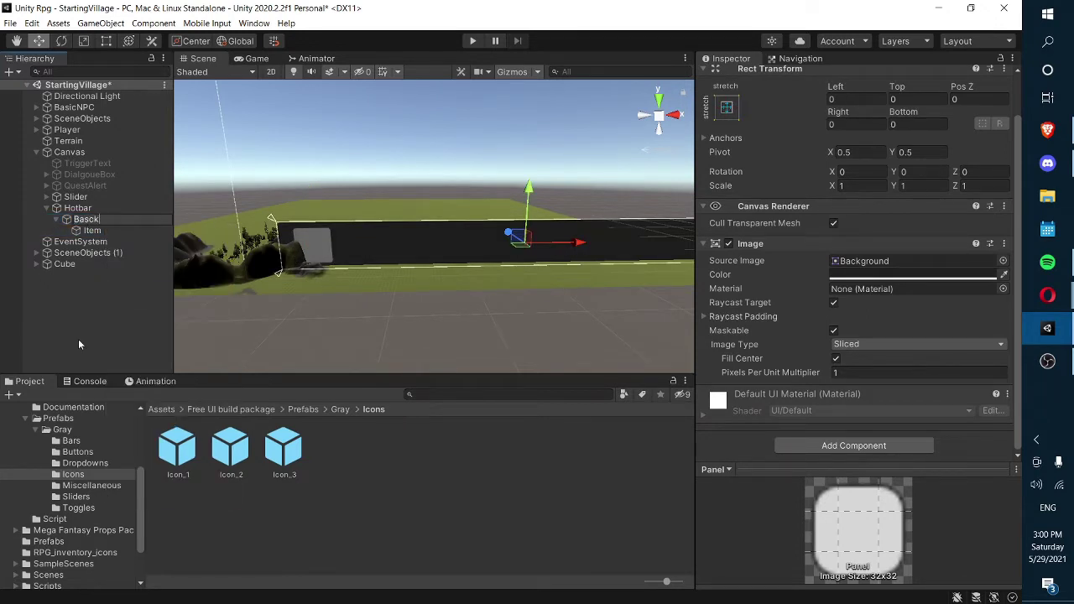
pyautogui.write('round')
pyautogui.press('Return')
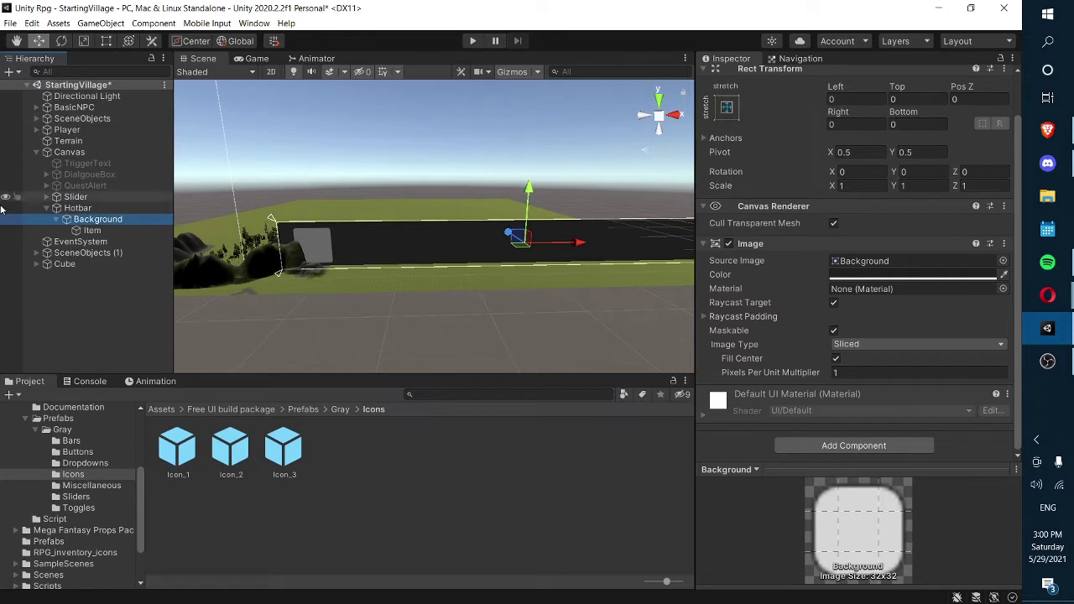
# - Duplicate Item four times, spacing the copies in a row along the bar toward its centre
pyautogui.click(92, 230)
pyautogui.hotkey('ctrl', 'd')
pyautogui.moveTo(366, 265); pyautogui.dragTo(527, 254)
pyautogui.hotkey('ctrl', 'd')
pyautogui.hotkey('ctrl', 'd')
pyautogui.hotkey('ctrl', 'd')
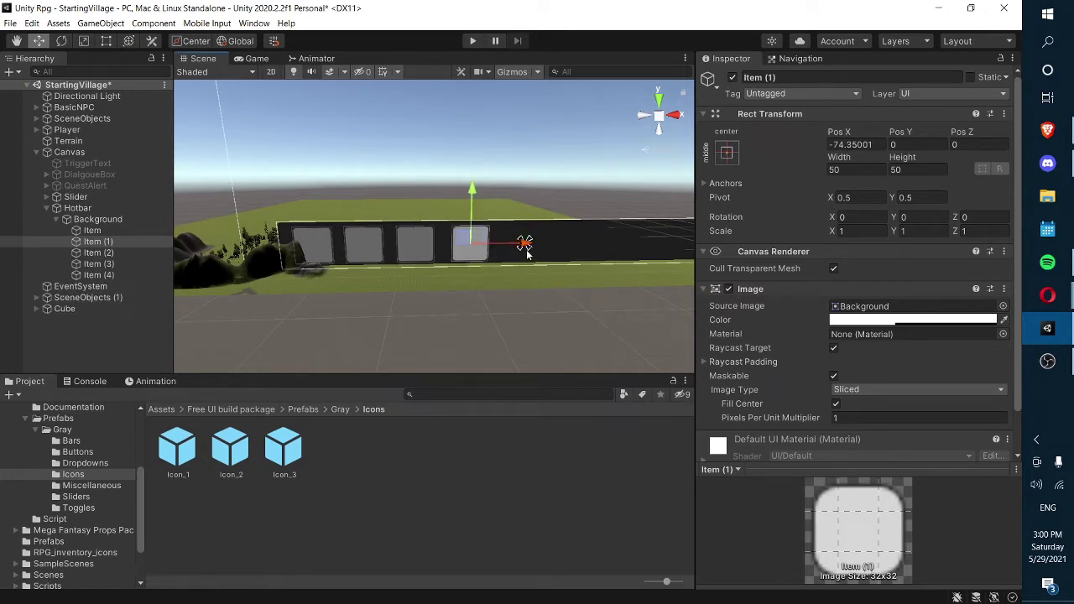
pyautogui.moveTo(523, 245); pyautogui.dragTo(578, 244)
# - Add four more slot copies to fill the row, with Item (5) at the right end at Pos X about 295
pyautogui.hotkey('ctrl', 'd')
pyautogui.moveTo(578, 244)
pyautogui.mouseDown(button='right')
pyautogui.moveTo(555, 254)
pyautogui.moveTo(564, 256)
pyautogui.mouseUp(button='right')
pyautogui.press('s')
pyautogui.keyDown('alt'); pyautogui.moveTo(564, 255); pyautogui.dragTo(660, 235); pyautogui.keyUp('alt')
pyautogui.hotkey('ctrl', 'd')
pyautogui.hotkey('ctrl', 'd')
pyautogui.hotkey('ctrl', 'd')
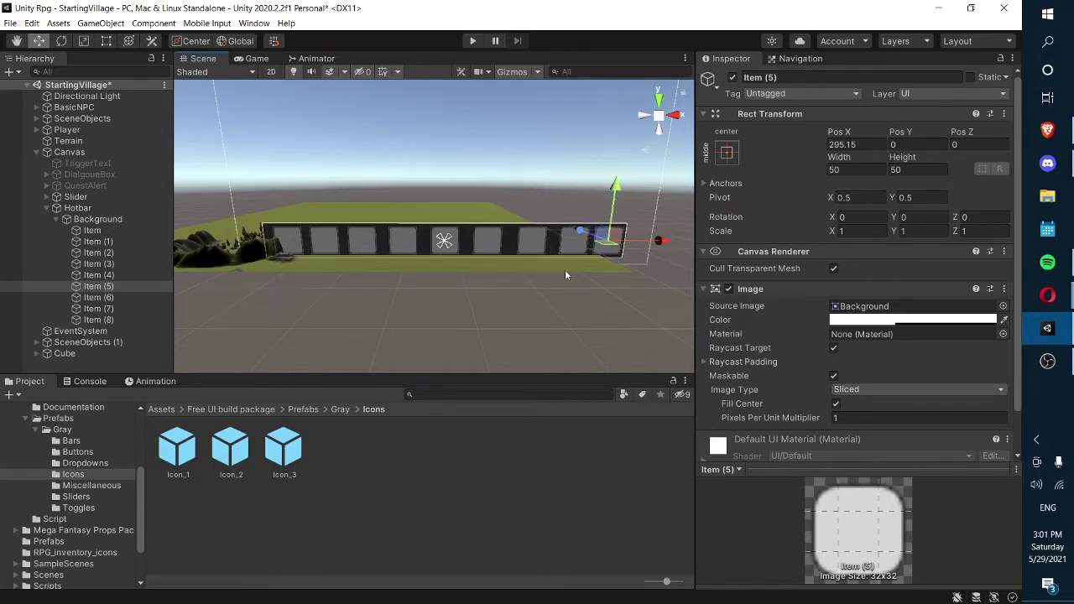
# - Set the width and height of all nine slots, Item through Item (8), to 45
pyautogui.moveTo(445, 292); pyautogui.dragTo(494, 297, button='right')
pyautogui.press('a')
pyautogui.click(133, 229)
pyautogui.keyDown('shift'); pyautogui.click(112, 310); pyautogui.keyUp('shift')
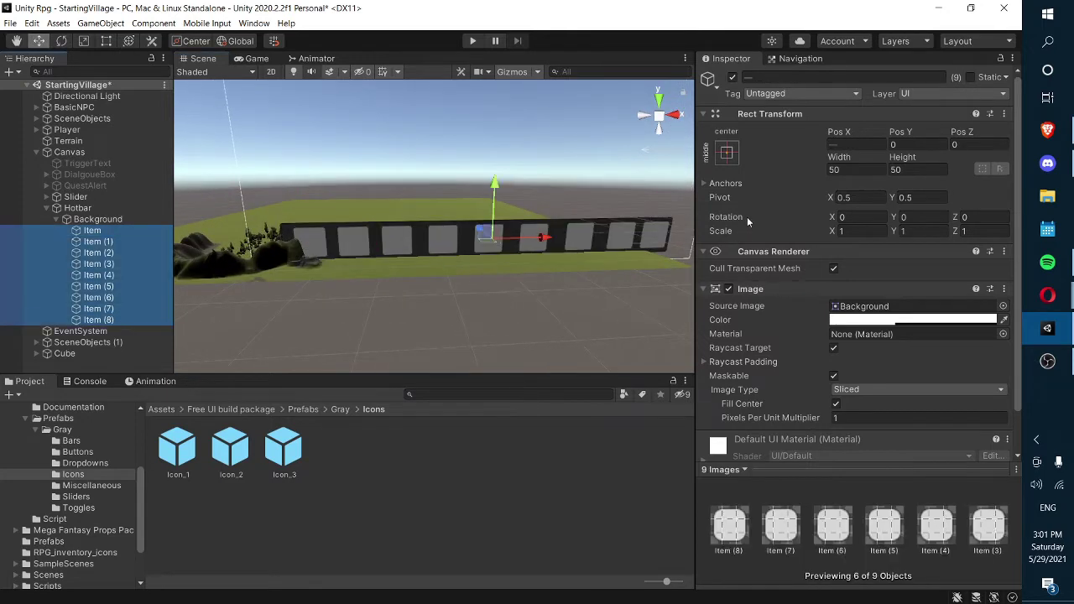
pyautogui.click(842, 171)
pyautogui.write('45')
pyautogui.press('Tab')
pyautogui.write('45')
pyautogui.moveTo(413, 264); pyautogui.dragTo(407, 259, button='right')
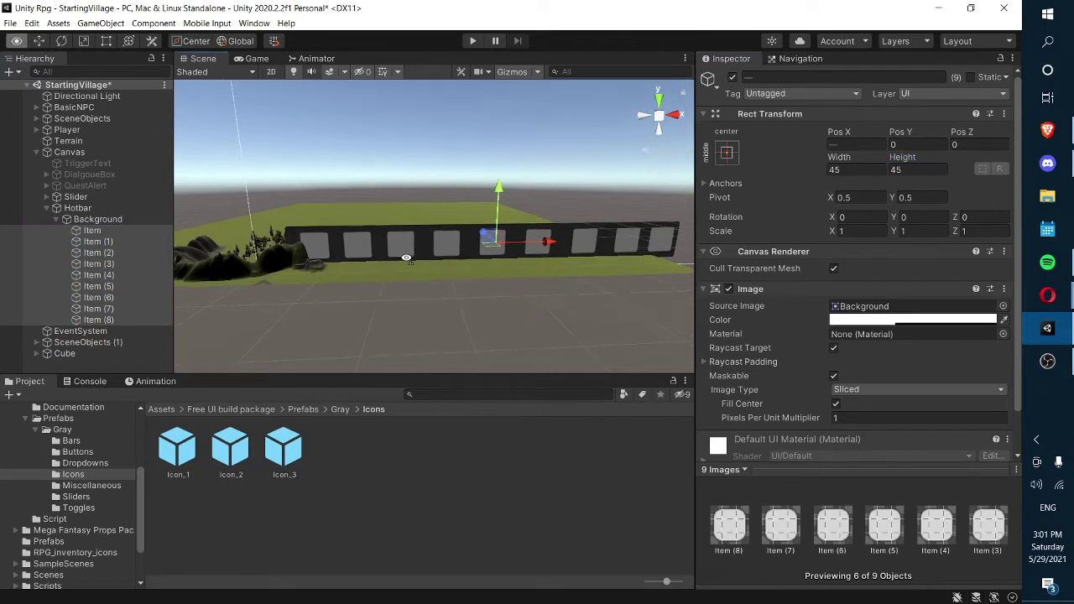
# - Move the first slot, Item, slightly left to Pos X about -288
pyautogui.click(93, 219)
pyautogui.click(91, 230)
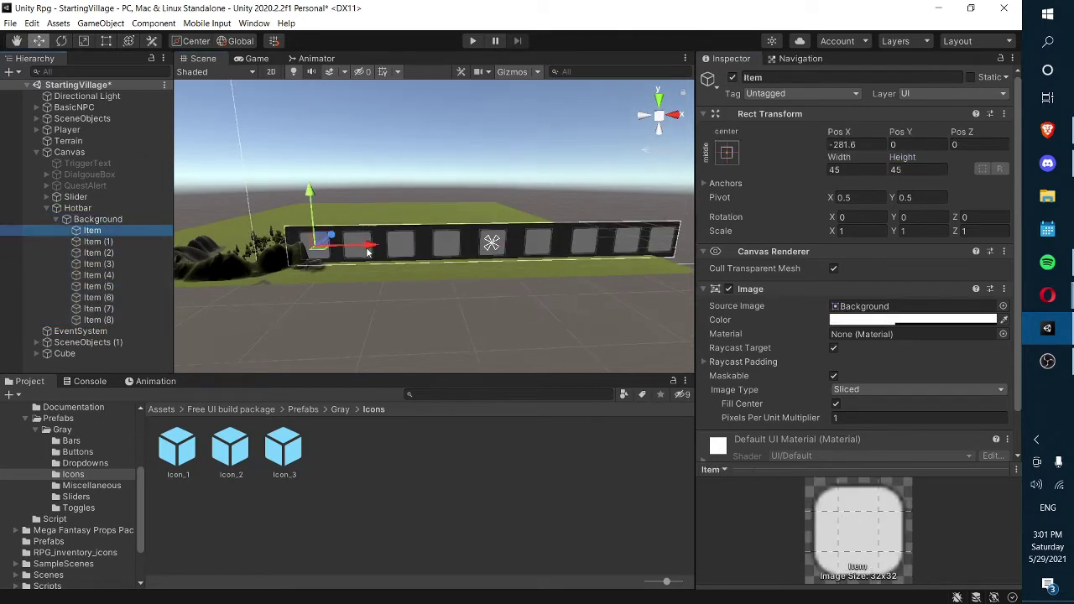
pyautogui.moveTo(366, 252); pyautogui.dragTo(364, 252)
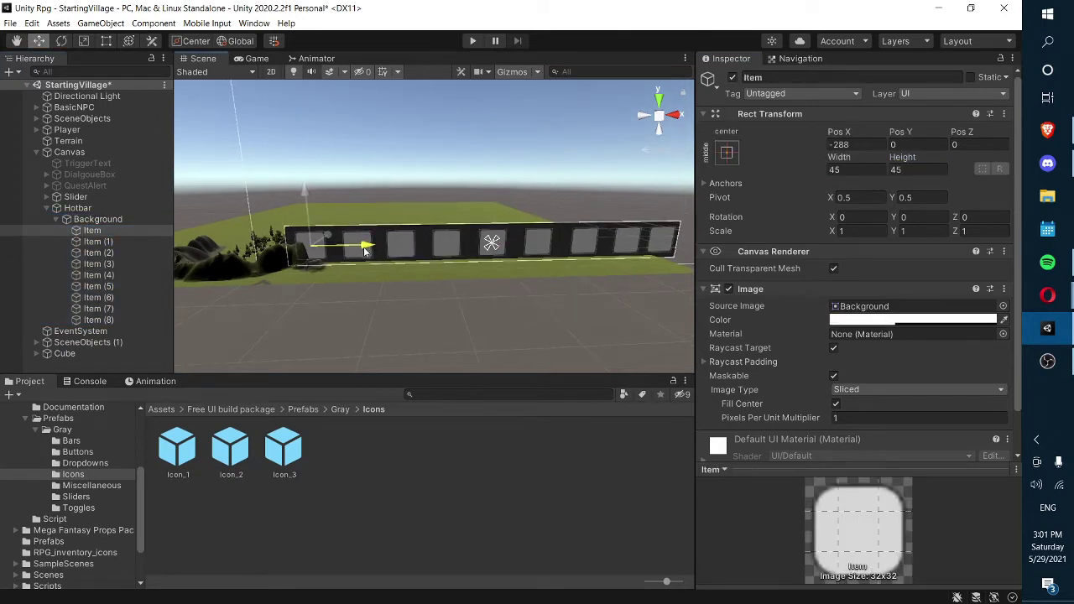
# - Shift slots Item (1) through Item (8) together about 8 units to the left
pyautogui.click(136, 241)
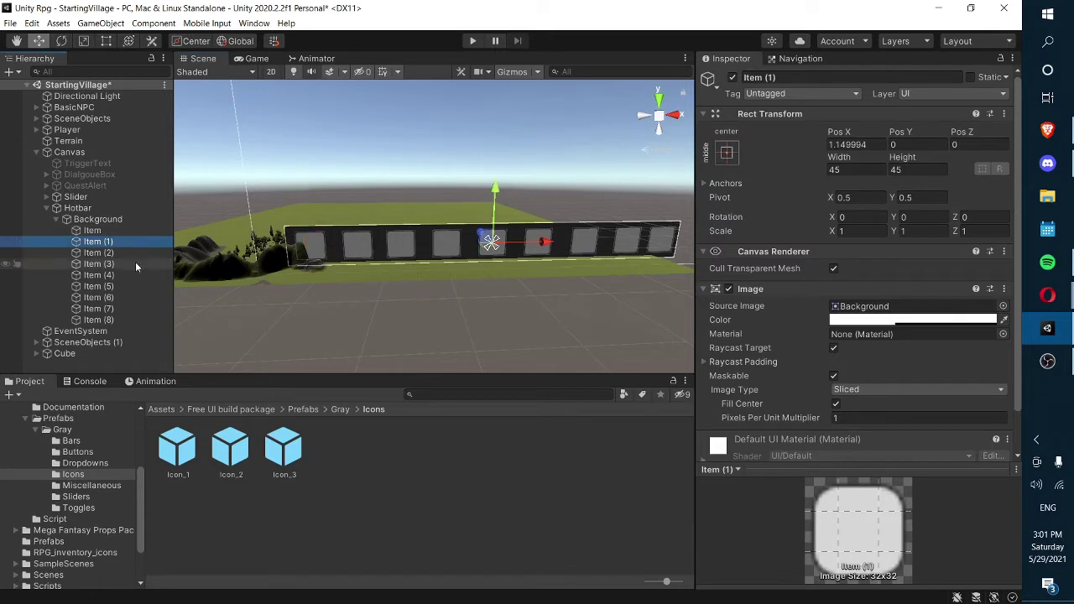
pyautogui.click(108, 253)
pyautogui.click(98, 241)
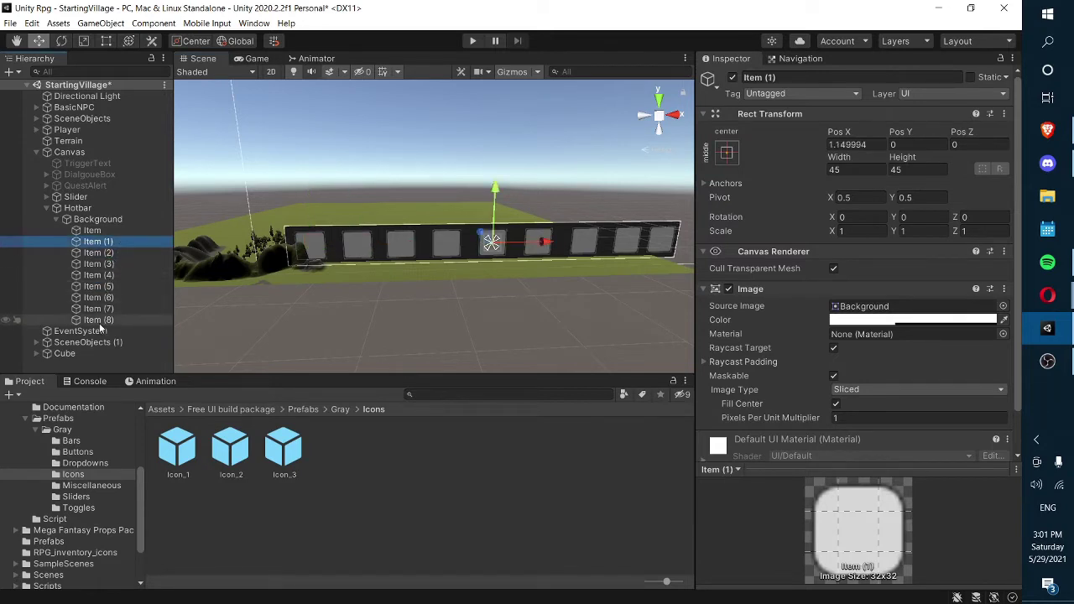
pyautogui.keyDown('shift'); pyautogui.click(98, 320); pyautogui.keyUp('shift')
pyautogui.moveTo(573, 245); pyautogui.dragTo(568, 243)
pyautogui.moveTo(364, 290); pyautogui.dragTo(357, 282, button='right')
# - Move the fourth slot, Item (4), left to Pos X about -89 to even out the spacing
pyautogui.click(118, 263)
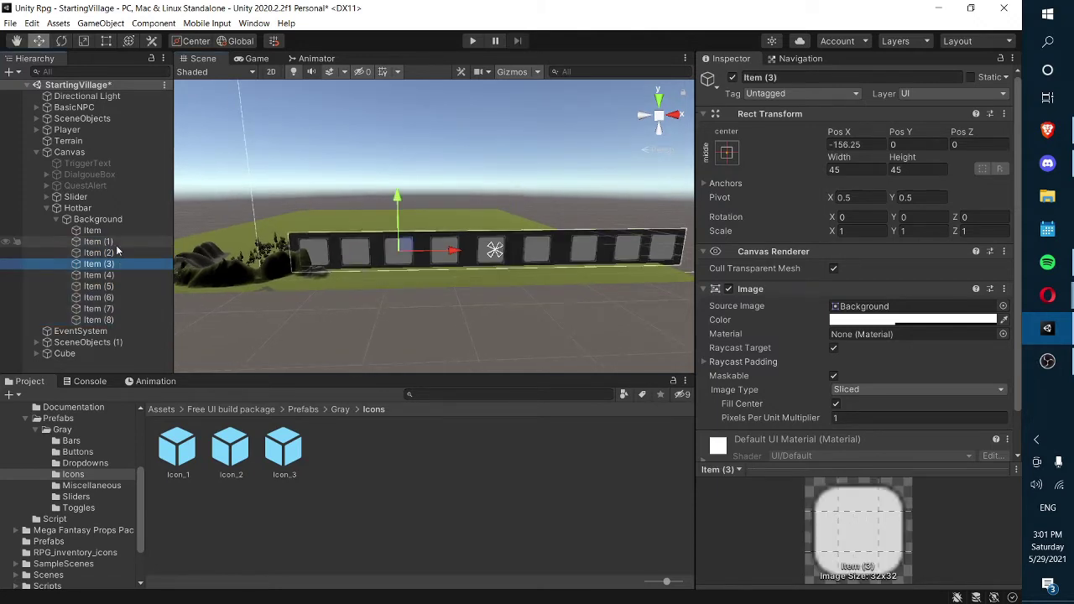
pyautogui.click(115, 243)
pyautogui.click(113, 262)
pyautogui.click(101, 253)
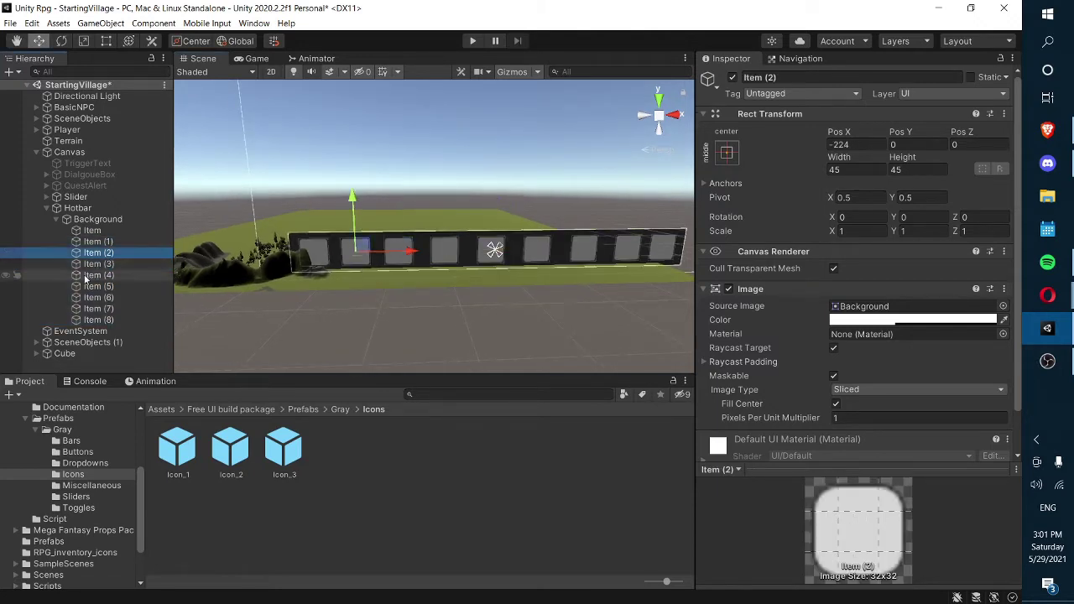
pyautogui.click(104, 263)
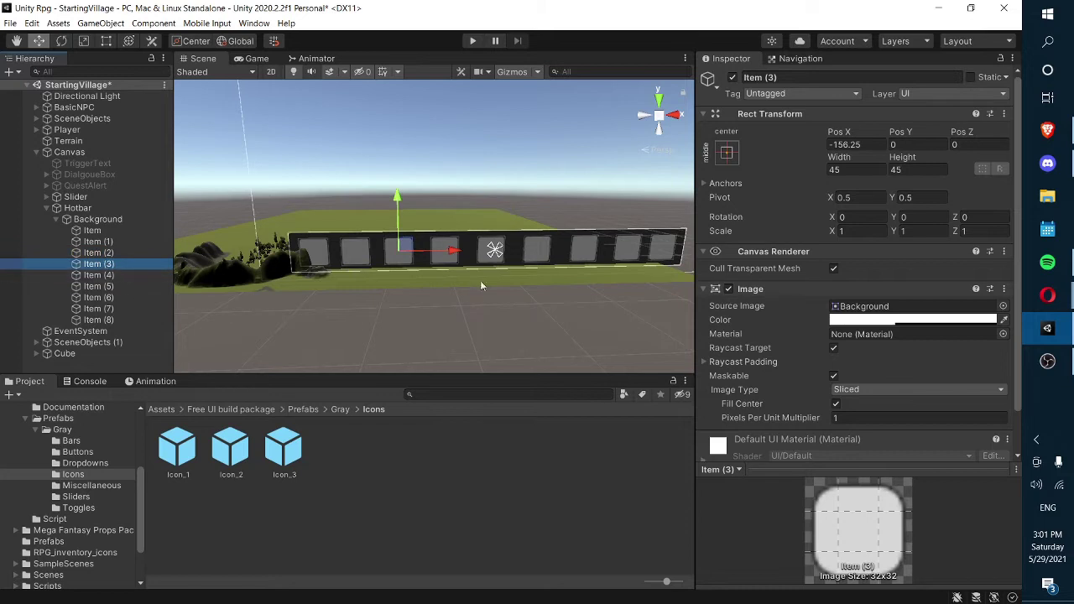
pyautogui.click(103, 275)
pyautogui.moveTo(493, 250); pyautogui.dragTo(495, 253)
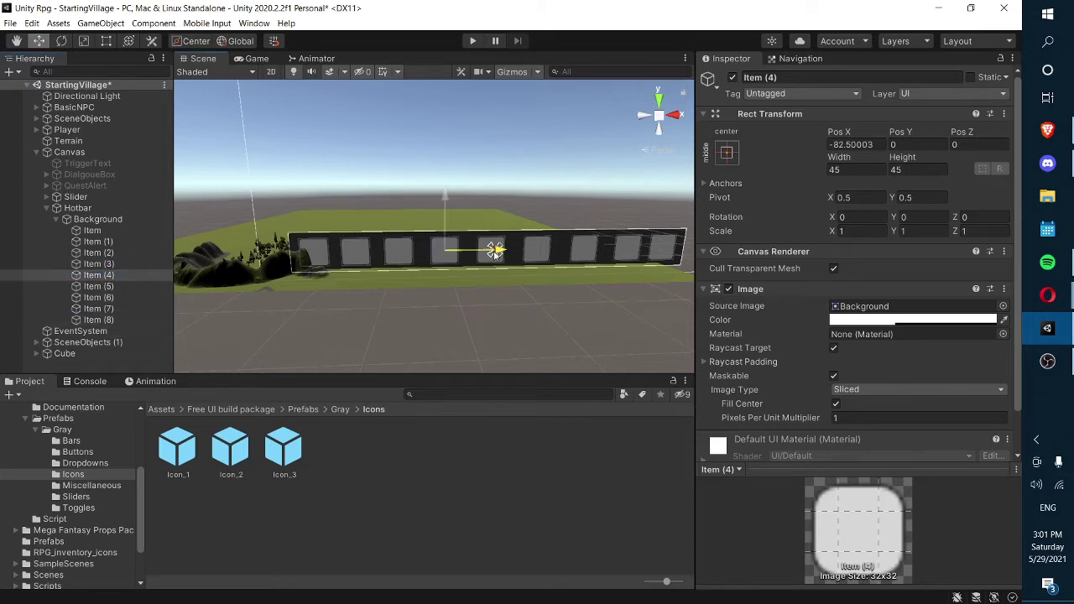
# - Move the middle slot, Item (1), left to Pos X about -14.9
pyautogui.click(109, 286)
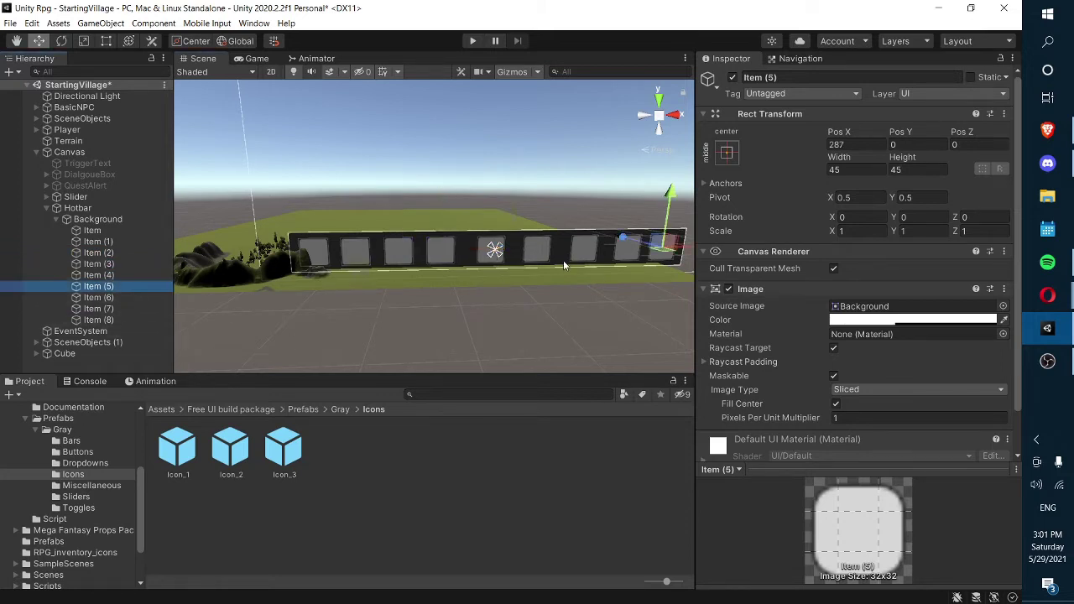
pyautogui.click(135, 297)
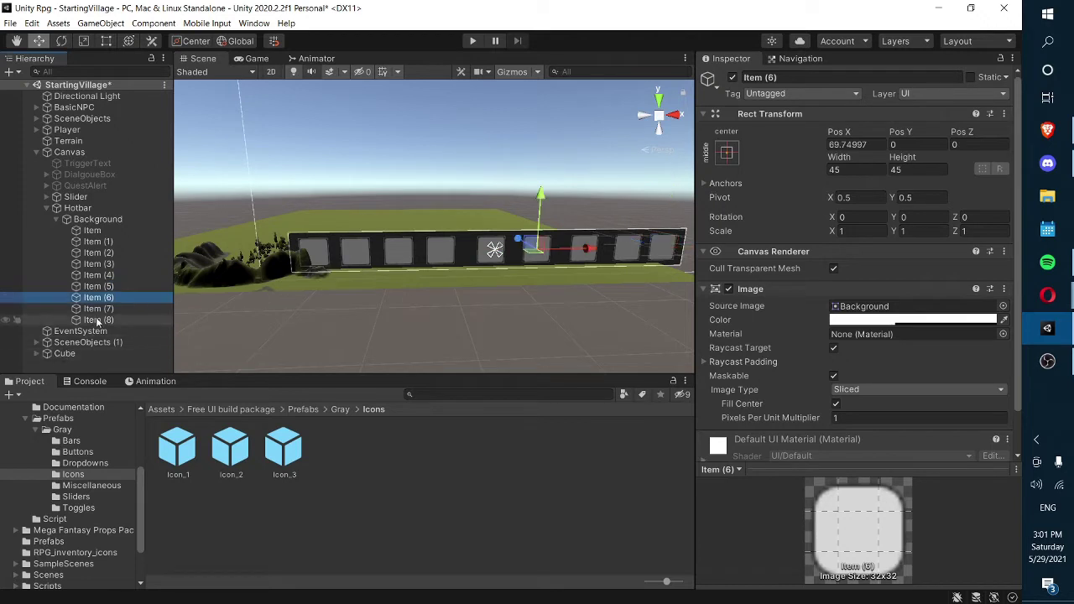
pyautogui.click(109, 308)
pyautogui.click(97, 320)
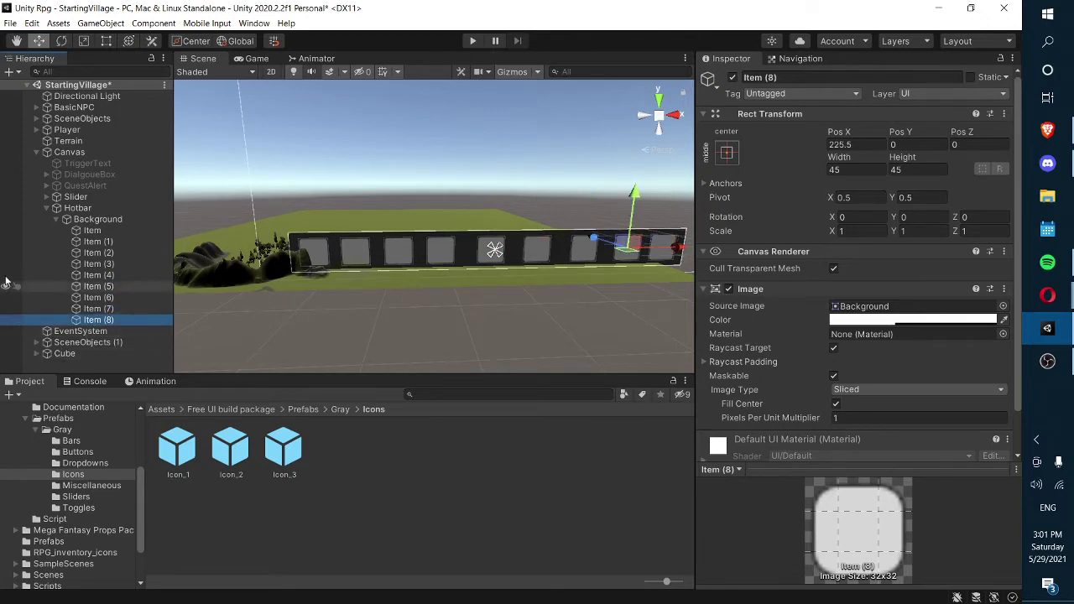
pyautogui.click(84, 240)
pyautogui.moveTo(534, 254); pyautogui.dragTo(484, 268)
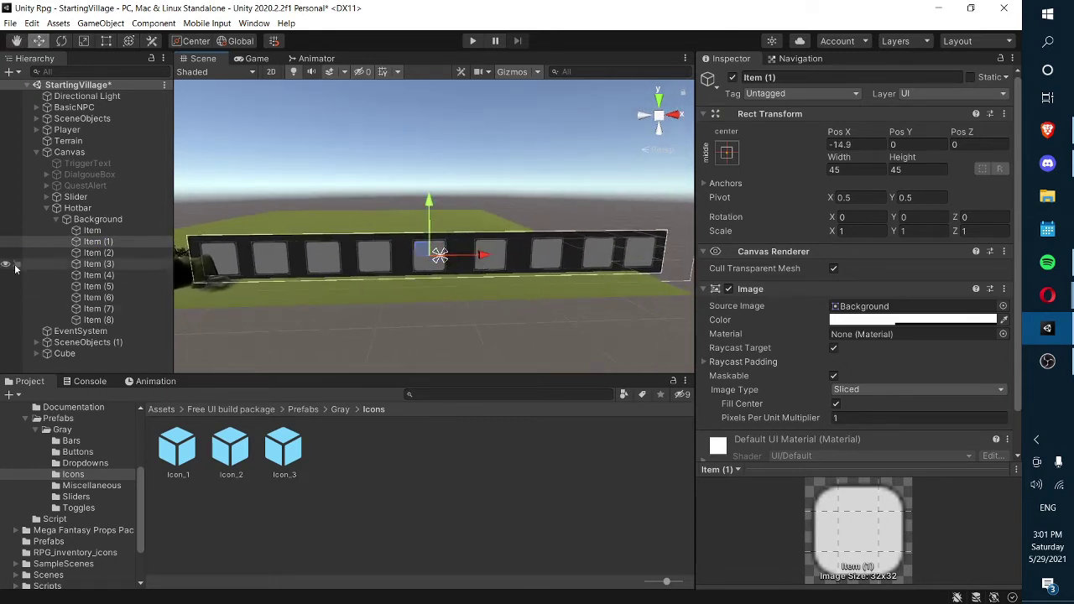
# - Move Item (6), the slot right of the middle one, left to Pos X about 62
pyautogui.click(88, 253)
pyautogui.click(84, 263)
pyautogui.click(78, 275)
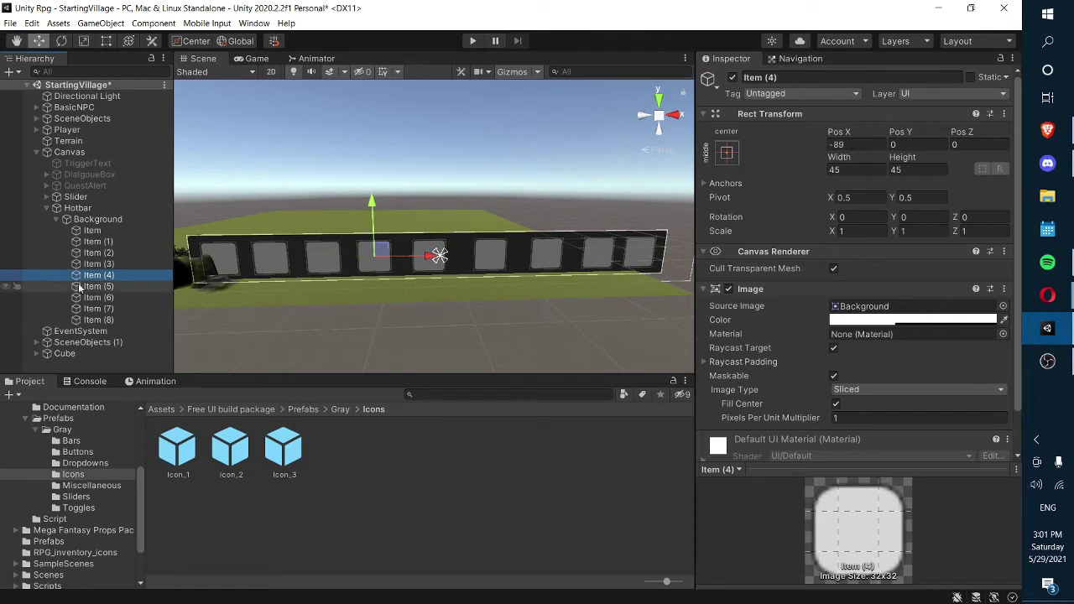
pyautogui.click(83, 286)
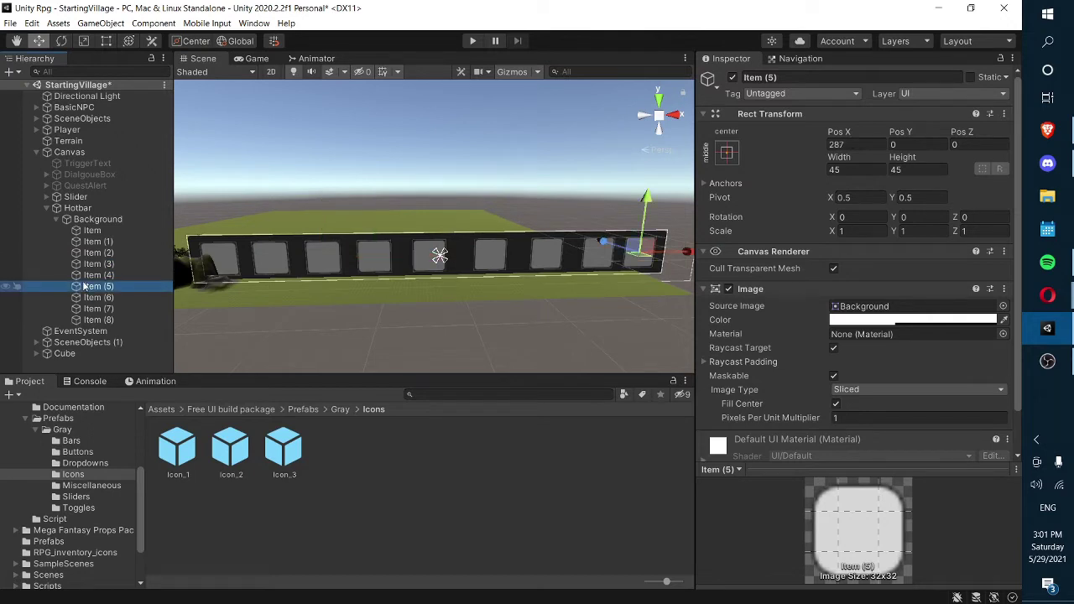
pyautogui.doubleClick(84, 274)
pyautogui.scroll(-3, 374, 258)
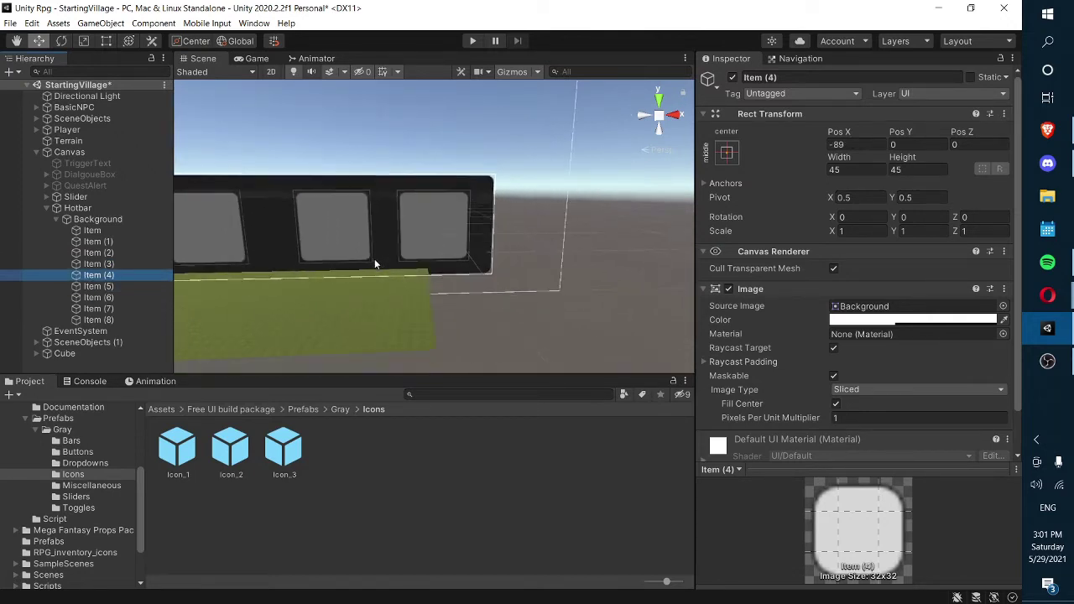
pyautogui.moveTo(374, 259)
pyautogui.mouseDown(button='right')
pyautogui.moveTo(394, 250)
pyautogui.moveTo(378, 254)
pyautogui.mouseUp(button='right')
pyautogui.scroll(1, 394, 255)
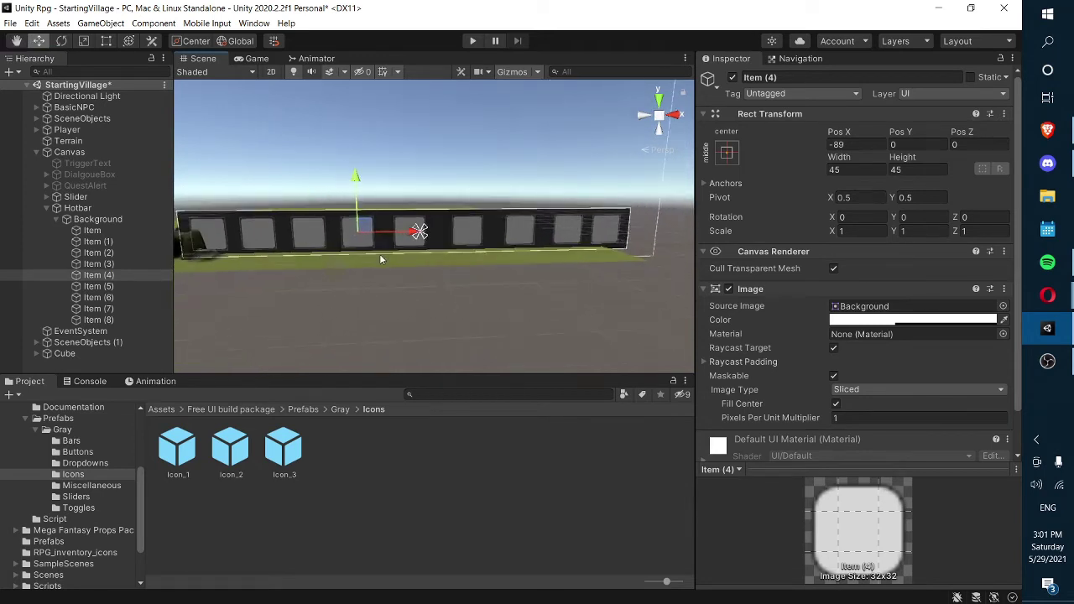
pyautogui.click(94, 286)
pyautogui.click(91, 298)
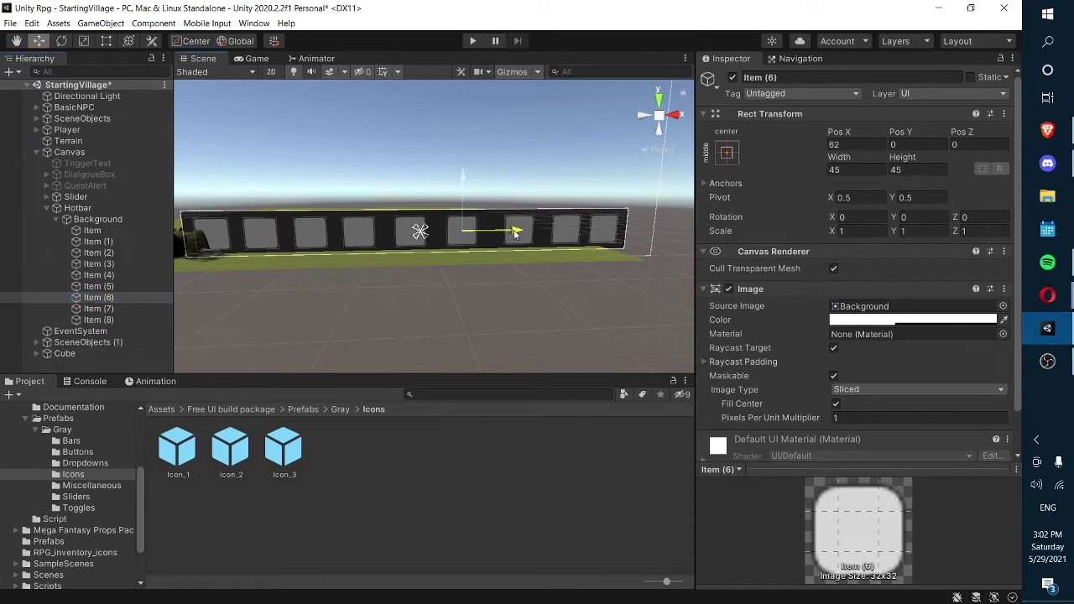
# - Move Item (7) left to Pos X about 143 and Item (8) left to Pos X about 212
pyautogui.click(98, 308)
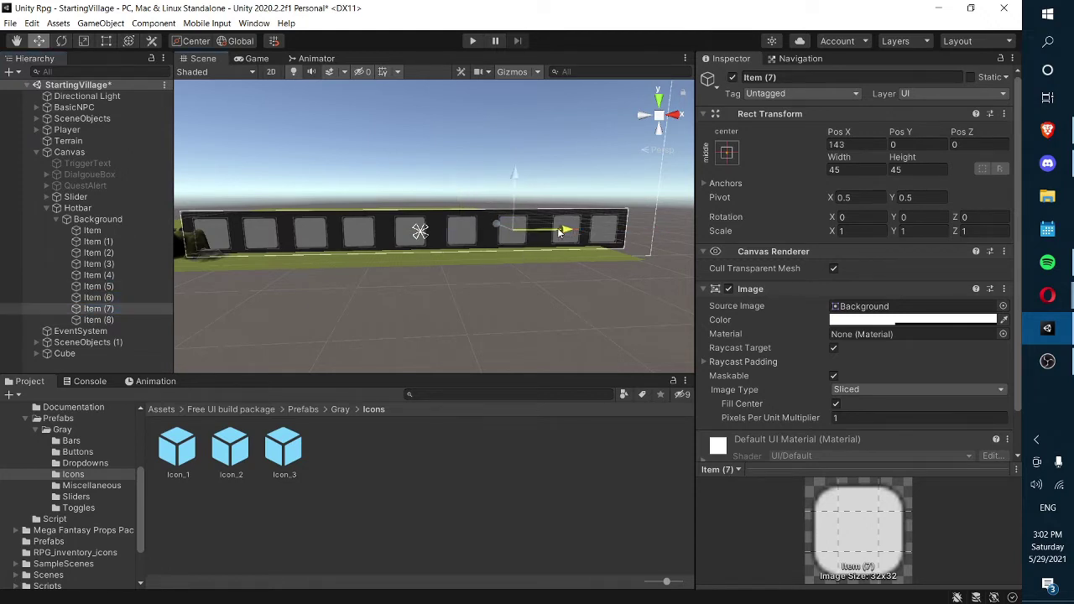
pyautogui.click(97, 320)
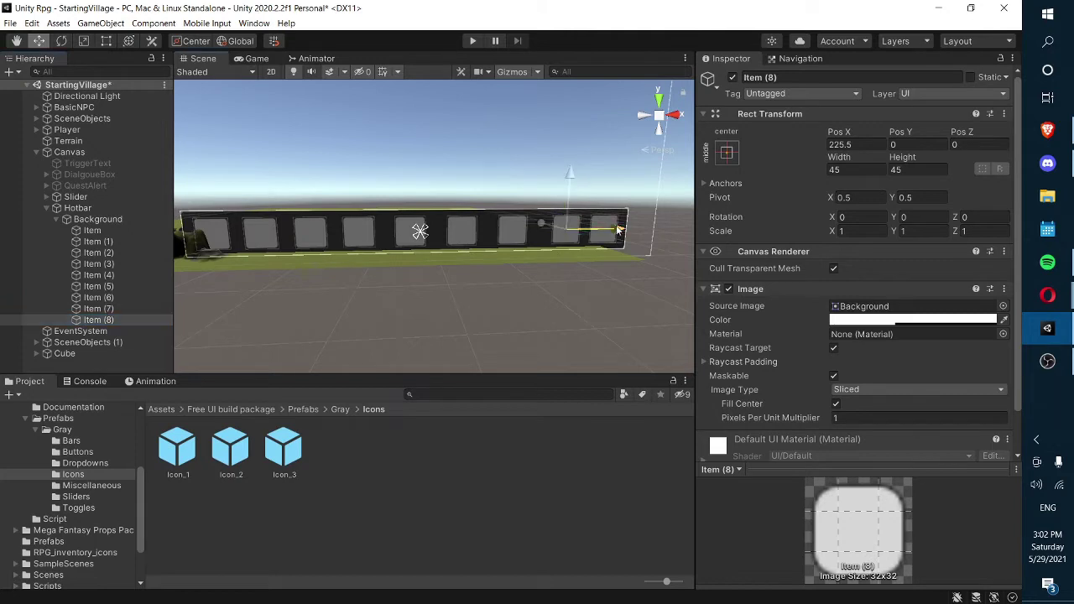
pyautogui.moveTo(618, 229); pyautogui.dragTo(602, 230)
pyautogui.moveTo(586, 243); pyautogui.dragTo(546, 251, button='right')
pyautogui.press('s')
# - Move the rightmost slot, Item (5), left to Pos X about 270, and select Item (6)
pyautogui.click(92, 224)
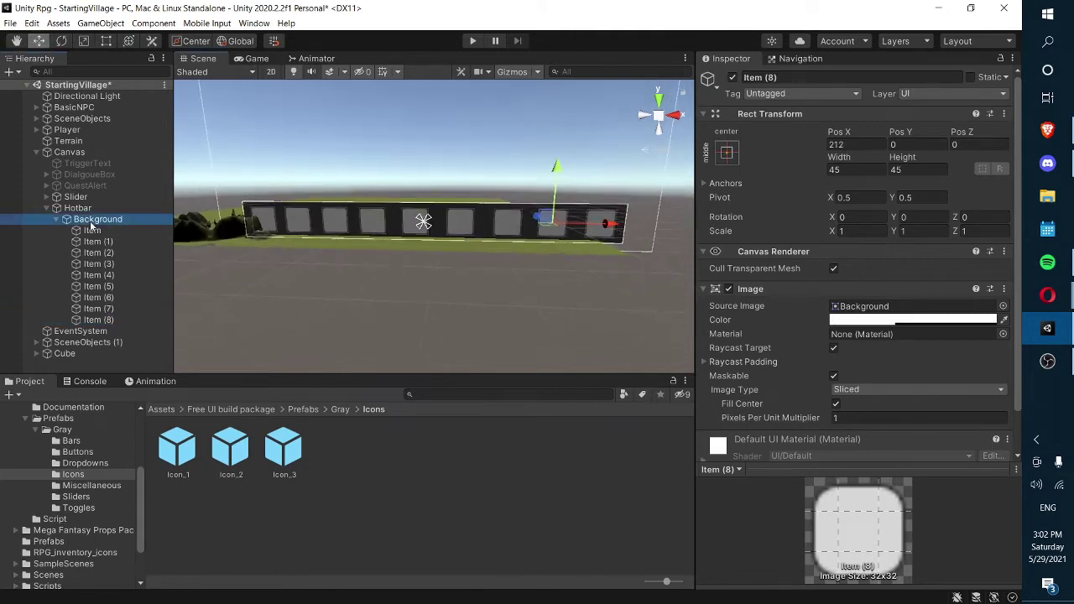
pyautogui.click(90, 230)
pyautogui.click(88, 252)
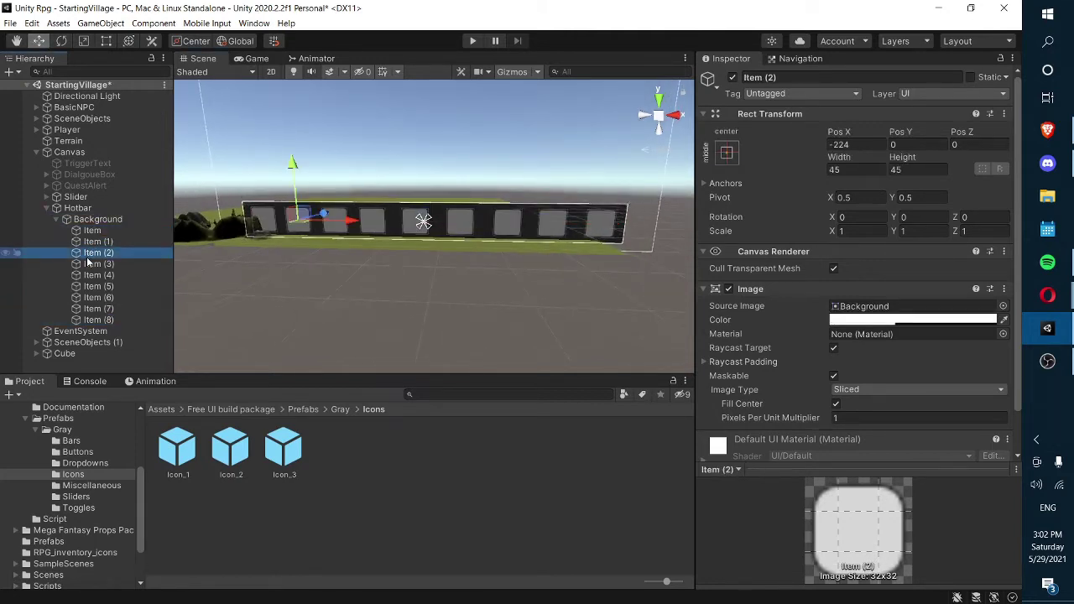
pyautogui.click(87, 264)
pyautogui.click(97, 286)
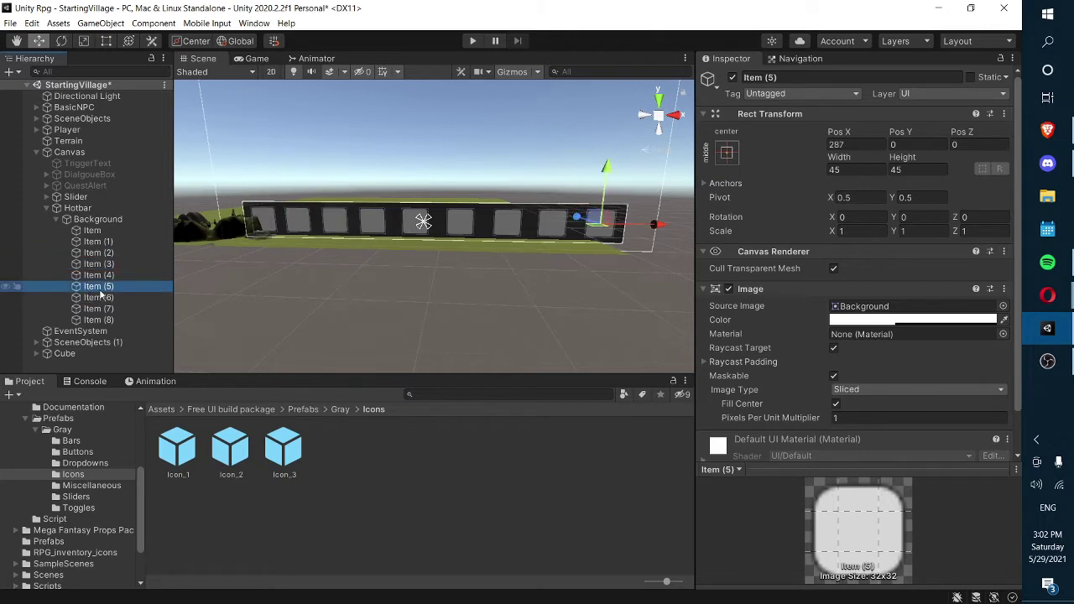
pyautogui.moveTo(651, 231); pyautogui.dragTo(642, 228)
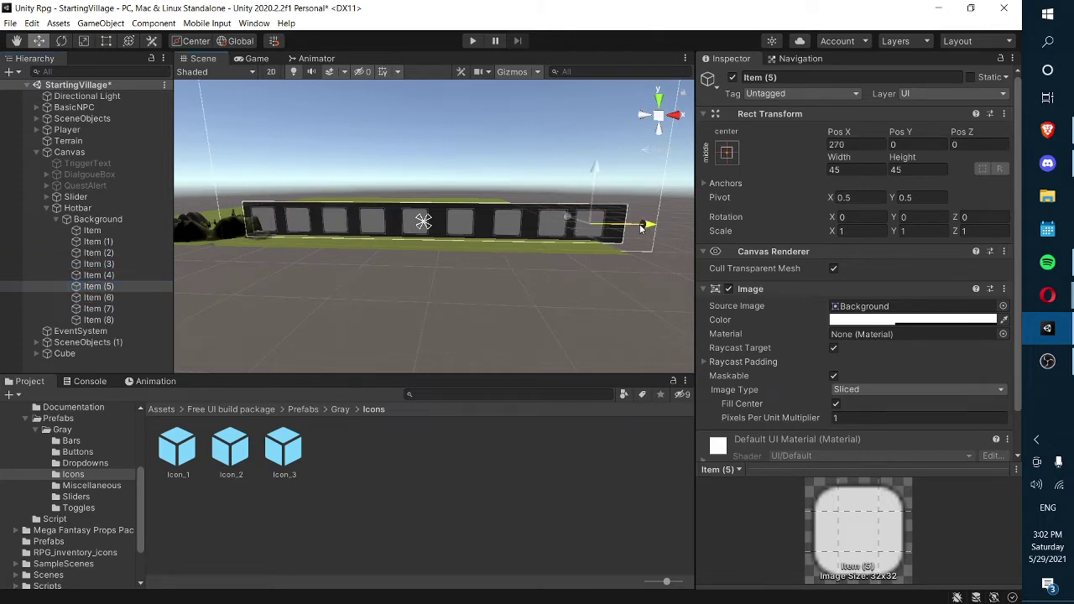
pyautogui.click(120, 299)
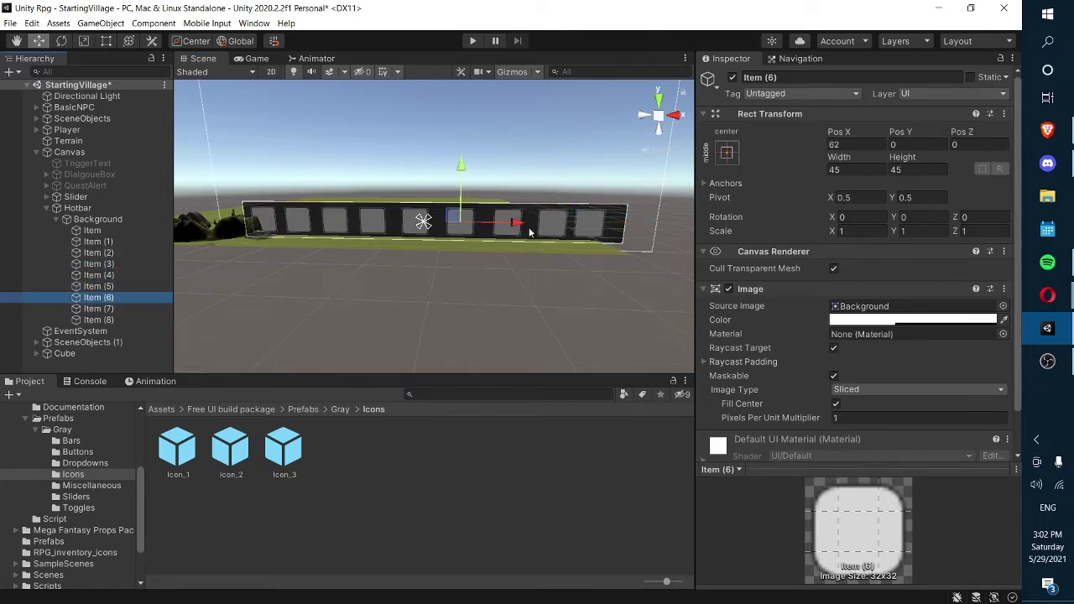
# - Respace the slots by moving Item (6) to Pos X 54, Item (7) to 123 and Item (8) to 188
pyautogui.moveTo(521, 228); pyautogui.dragTo(521, 228)
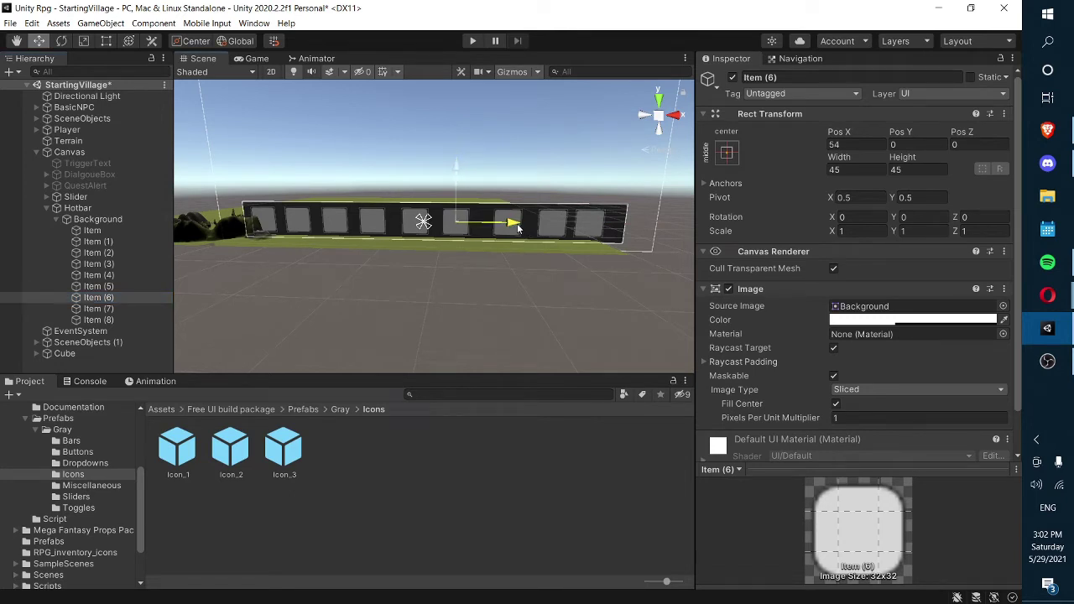
pyautogui.click(81, 308)
pyautogui.moveTo(547, 226); pyautogui.dragTo(597, 225)
pyautogui.click(94, 319)
pyautogui.moveTo(365, 298); pyautogui.dragTo(424, 287, button='right')
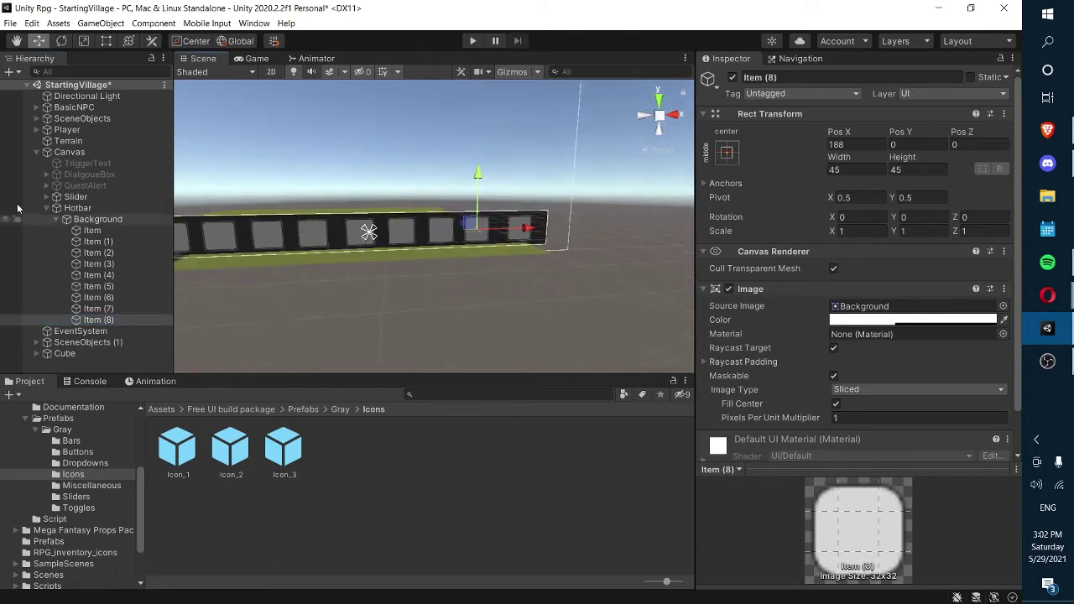
# - Widen the Hotbar to about 683 with the Rect tool and reposition it to Pos X about -5.8 and Pos Y -164
pyautogui.click(104, 42)
pyautogui.click(97, 221)
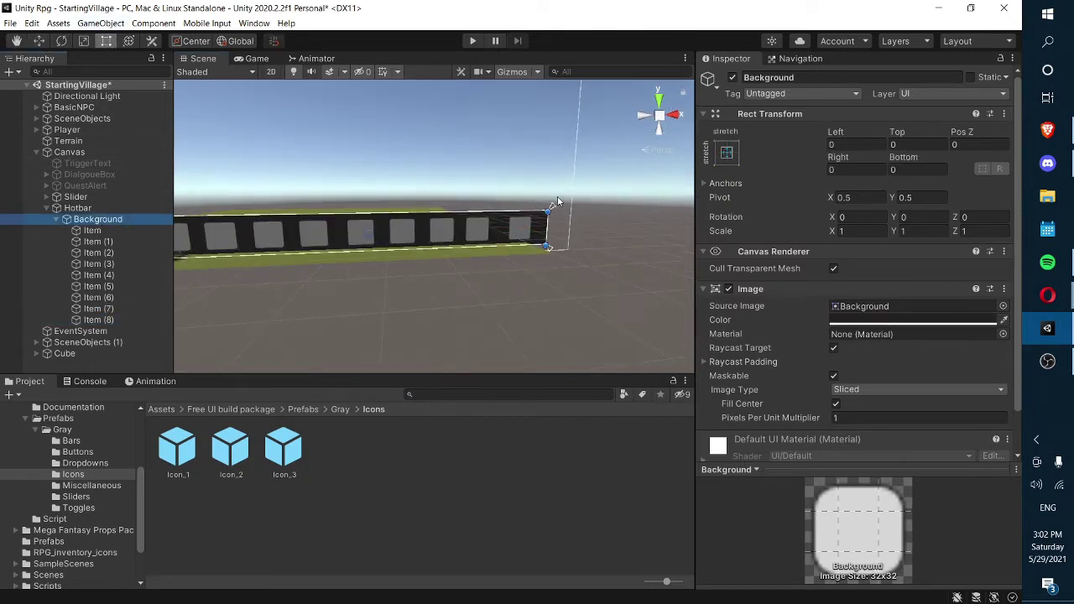
pyautogui.moveTo(550, 207); pyautogui.dragTo(565, 212)
pyautogui.click(77, 207)
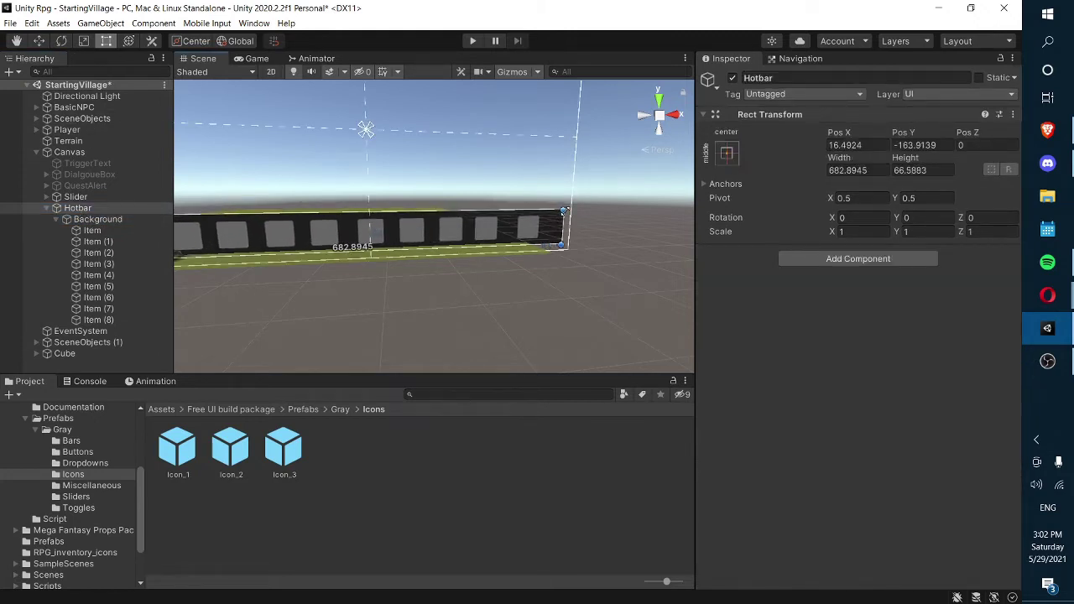
pyautogui.moveTo(515, 245); pyautogui.dragTo(398, 232, button='right')
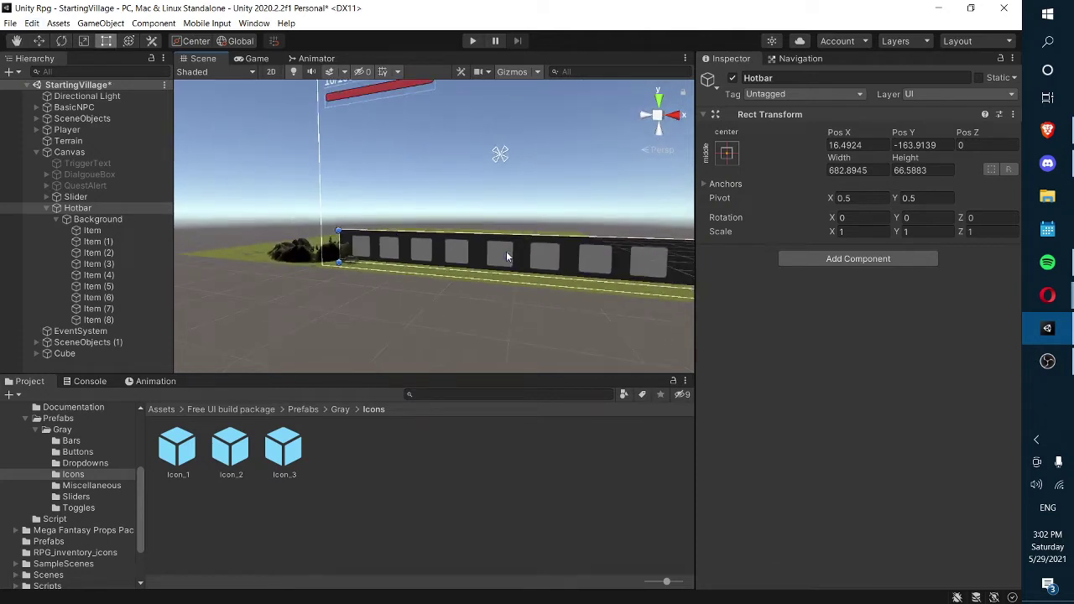
pyautogui.moveTo(569, 263)
pyautogui.mouseDown()
pyautogui.moveTo(555, 261)
pyautogui.moveTo(565, 279)
pyautogui.moveTo(554, 273)
pyautogui.mouseUp()
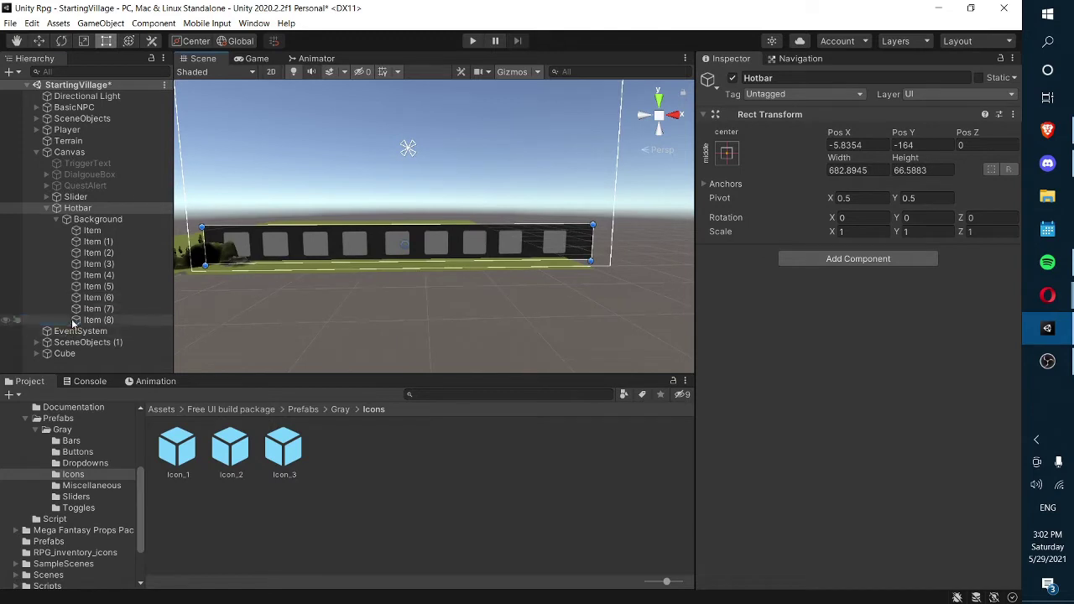
# - Shift the hotbar's last slot further right and duplicate it to add a tenth slot
pyautogui.click(72, 319)
pyautogui.press('Up')
pyautogui.press('Up')
pyautogui.press('Up')
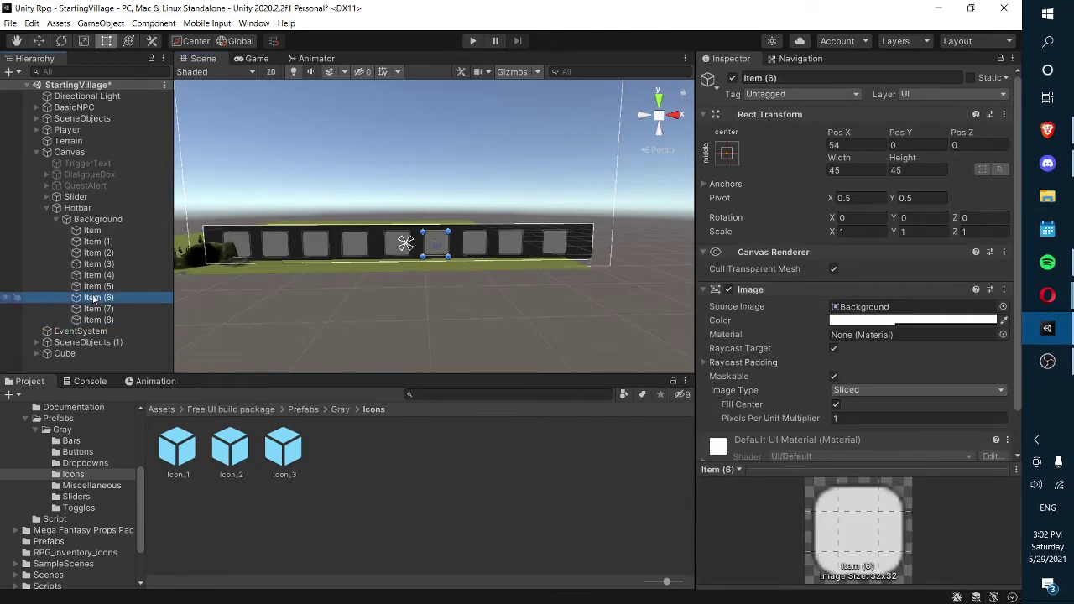
pyautogui.moveTo(560, 252); pyautogui.dragTo(592, 246)
pyautogui.hotkey('ctrl', 'd')
pyautogui.moveTo(593, 247)
pyautogui.mouseDown(button='right')
pyautogui.moveTo(607, 253)
pyautogui.moveTo(585, 254)
pyautogui.mouseUp(button='right')
# - Even out the last two slots, nudging Item (5) slightly left and placing Item (9) at Pos X 313
pyautogui.click(97, 320)
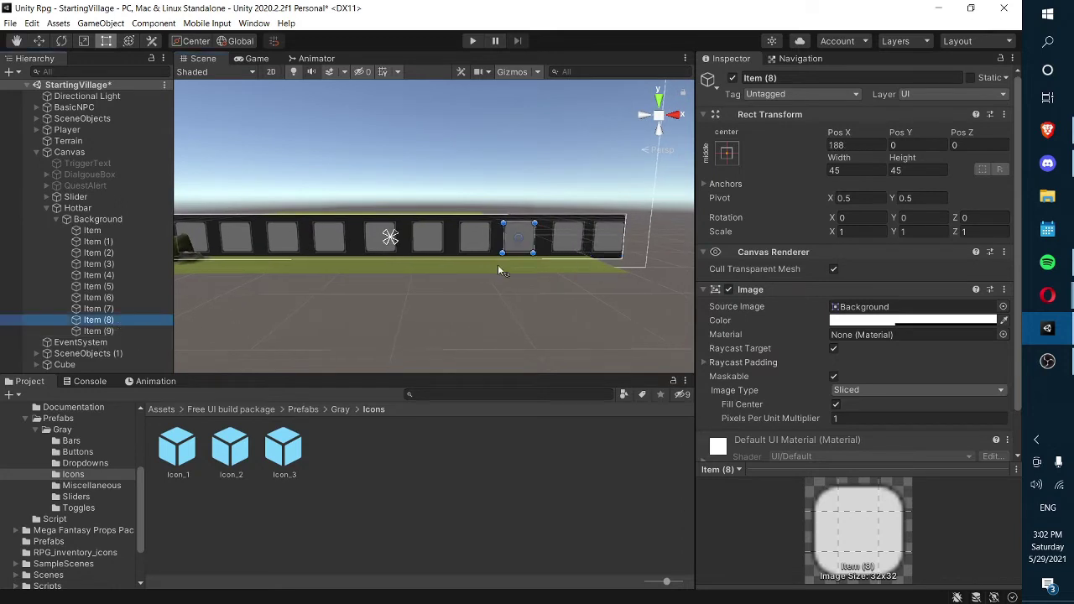
pyautogui.click(98, 308)
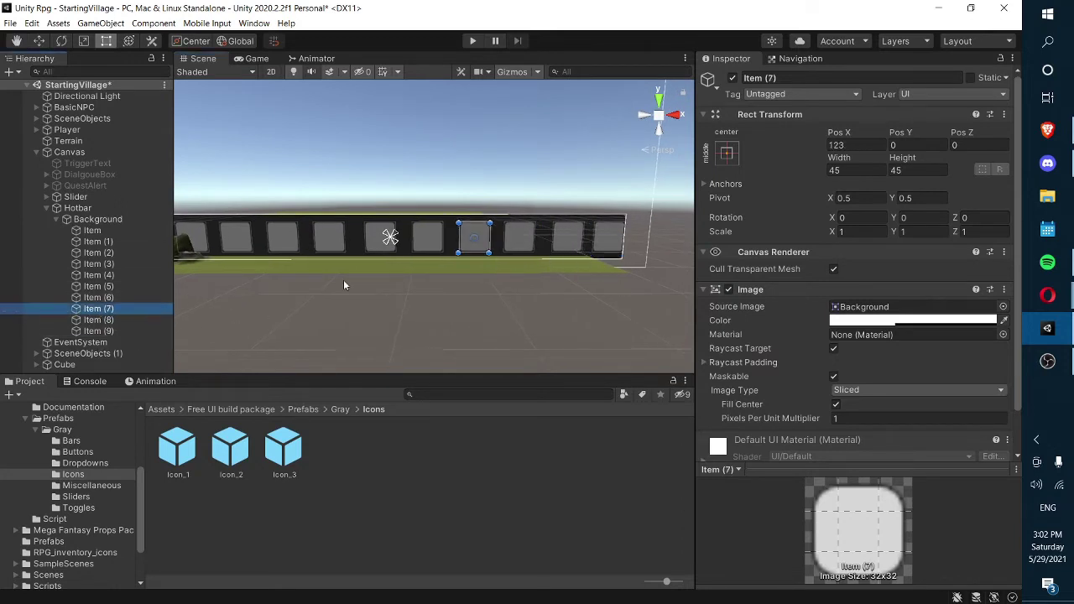
pyautogui.click(101, 297)
pyautogui.click(110, 287)
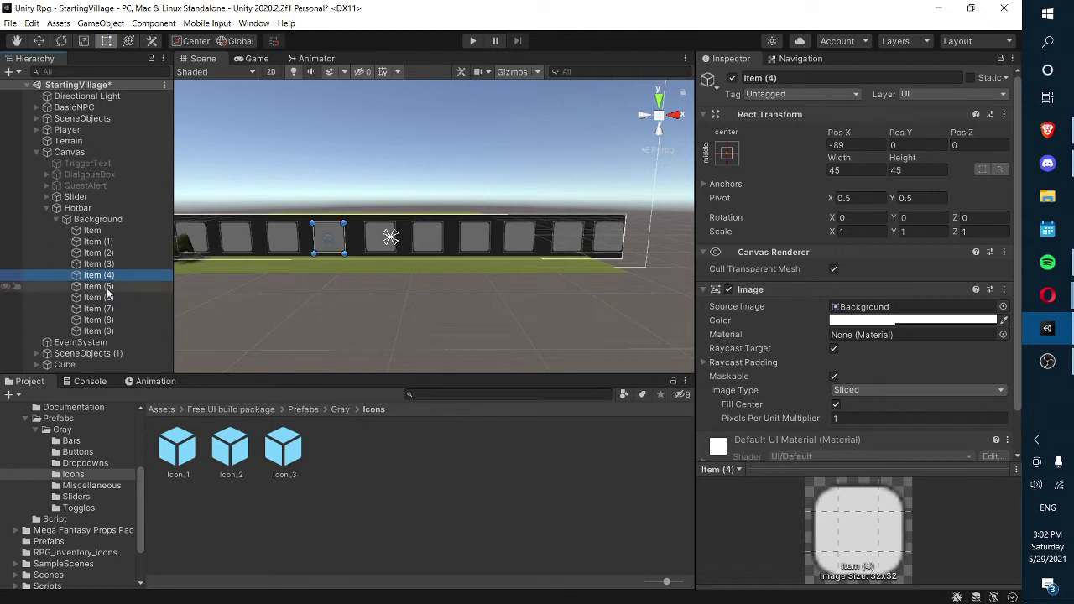
pyautogui.moveTo(565, 252); pyautogui.dragTo(605, 247)
pyautogui.click(138, 332)
pyautogui.moveTo(574, 373); pyautogui.dragTo(574, 370)
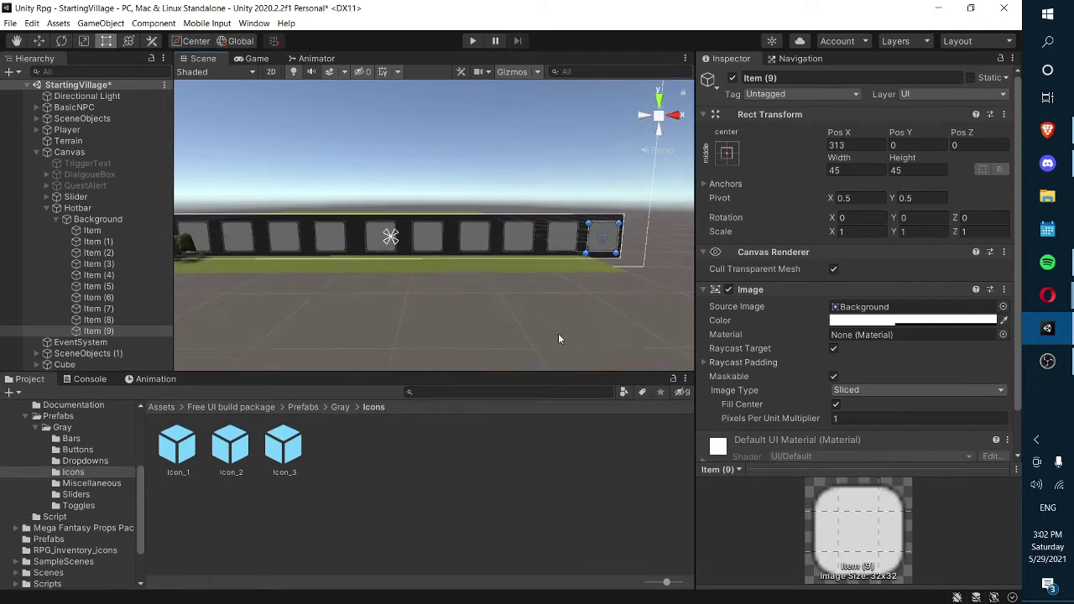
# - Select all ten item slots from Item to Item (9) and move them slightly left together within the background
pyautogui.click(558, 333)
pyautogui.press('a')
pyautogui.moveTo(545, 327)
pyautogui.mouseDown(button='right')
pyautogui.moveTo(523, 318)
pyautogui.moveTo(541, 318)
pyautogui.mouseUp(button='right')
pyautogui.keyDown('alt'); pyautogui.moveTo(541, 317); pyautogui.dragTo(554, 319); pyautogui.keyUp('alt')
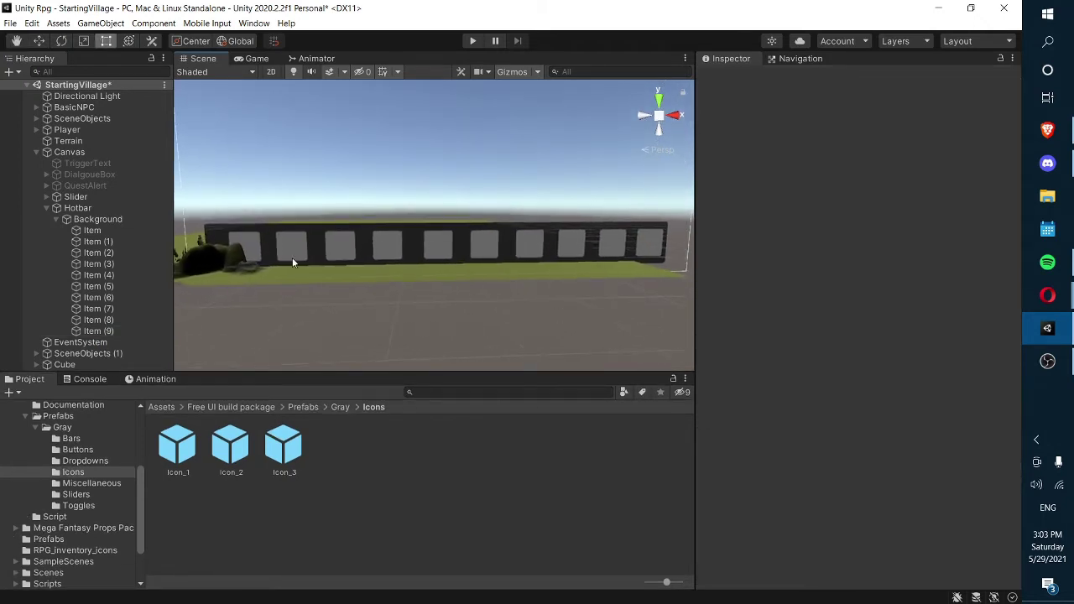
pyautogui.click(93, 230)
pyautogui.keyDown('shift'); pyautogui.click(98, 320); pyautogui.keyUp('shift')
pyautogui.keyDown('shift'); pyautogui.click(97, 331); pyautogui.keyUp('shift')
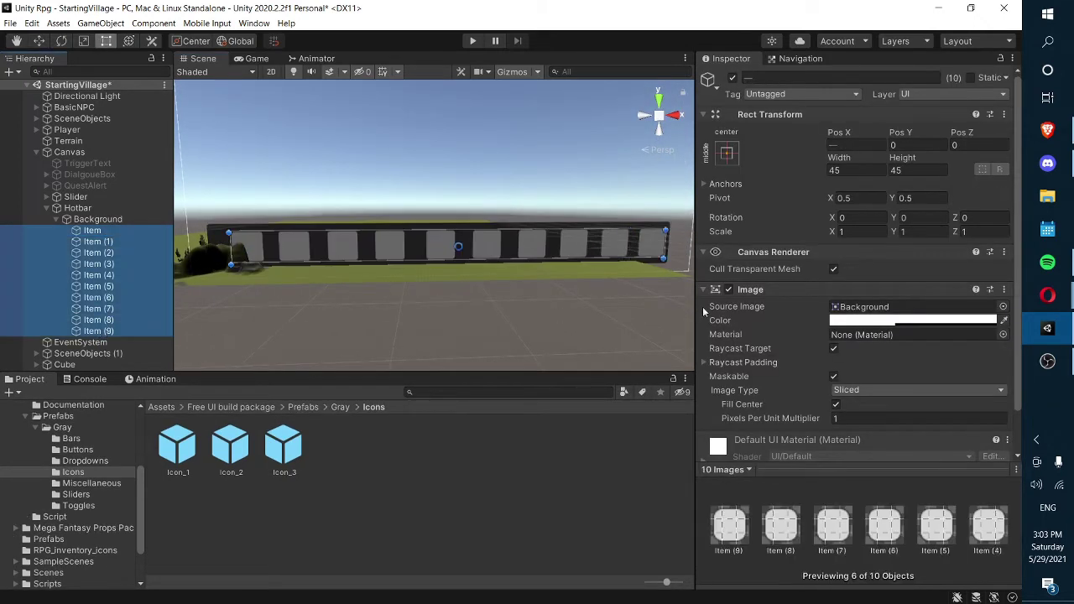
pyautogui.click(39, 40)
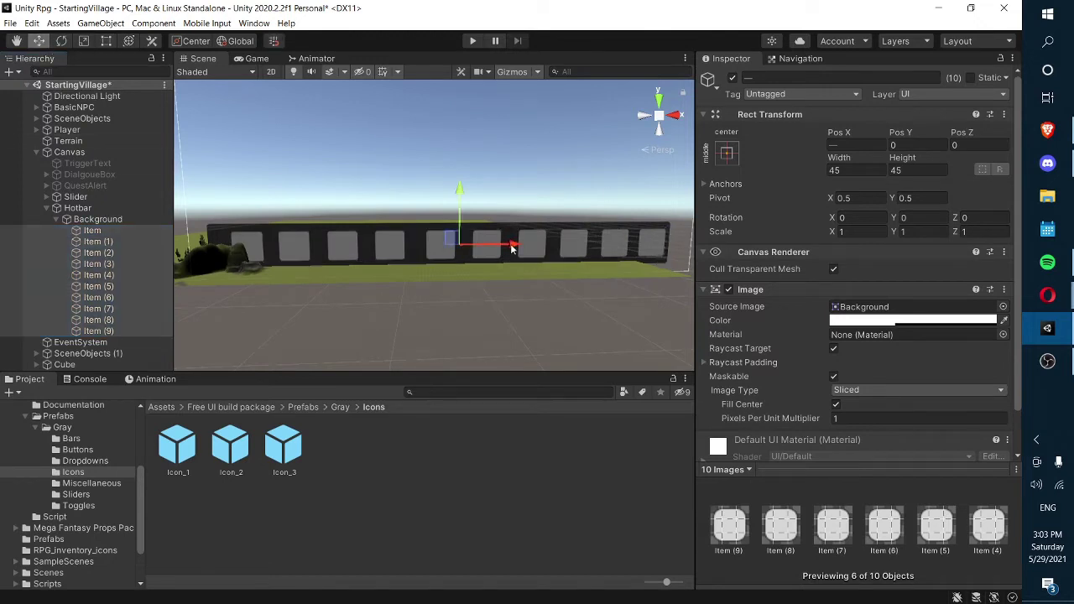
pyautogui.moveTo(512, 248); pyautogui.dragTo(503, 248)
pyautogui.click(494, 329)
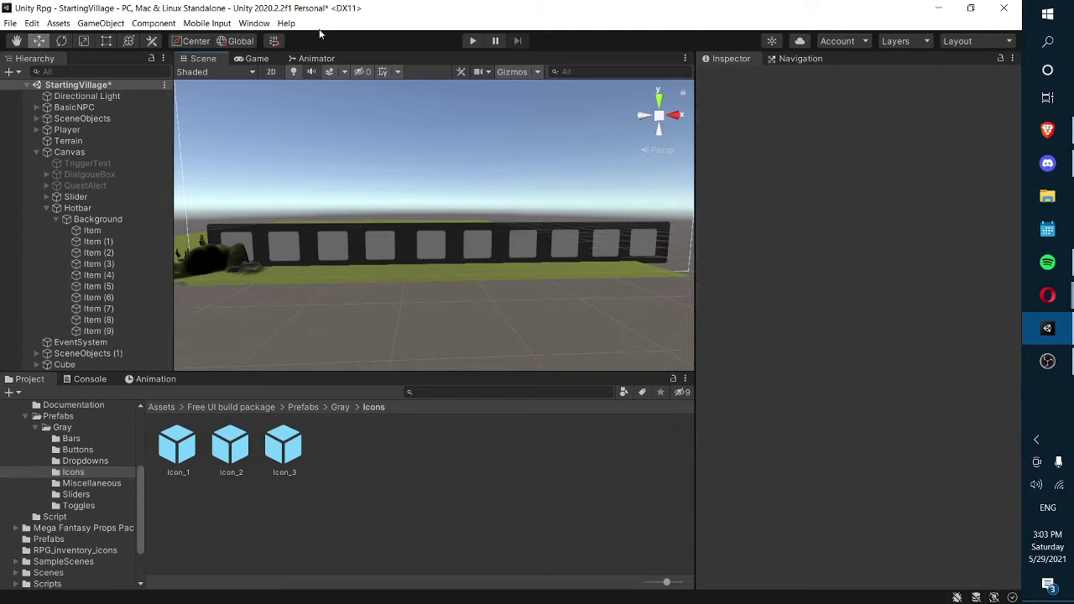
# - Play-test the scene to examine the hotbar in game, stop it and return to the Scene view
pyautogui.click(253, 58)
pyautogui.click(472, 42)
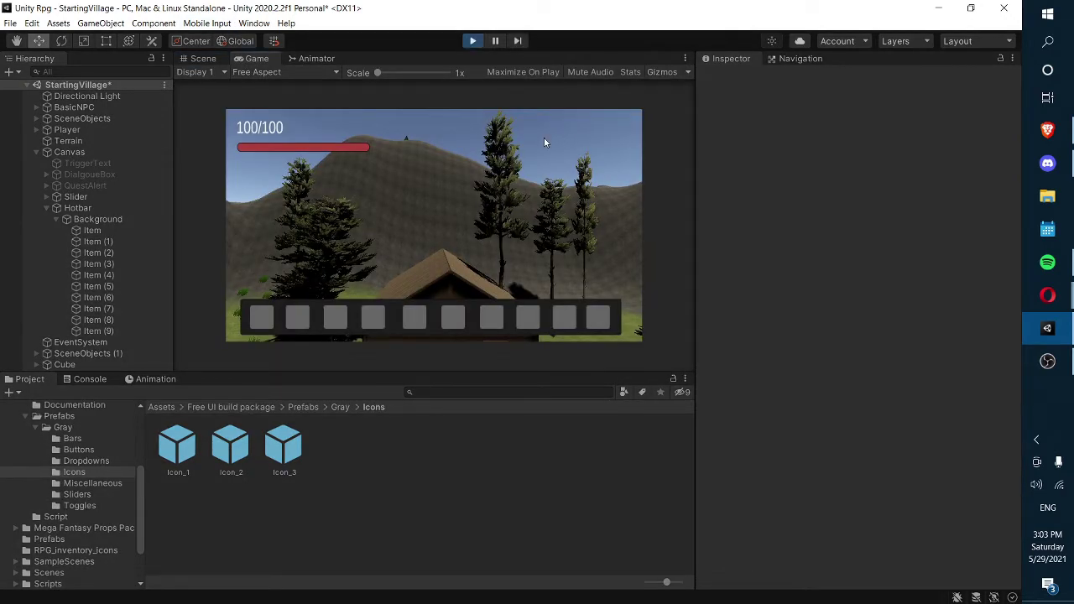
pyautogui.press('s')
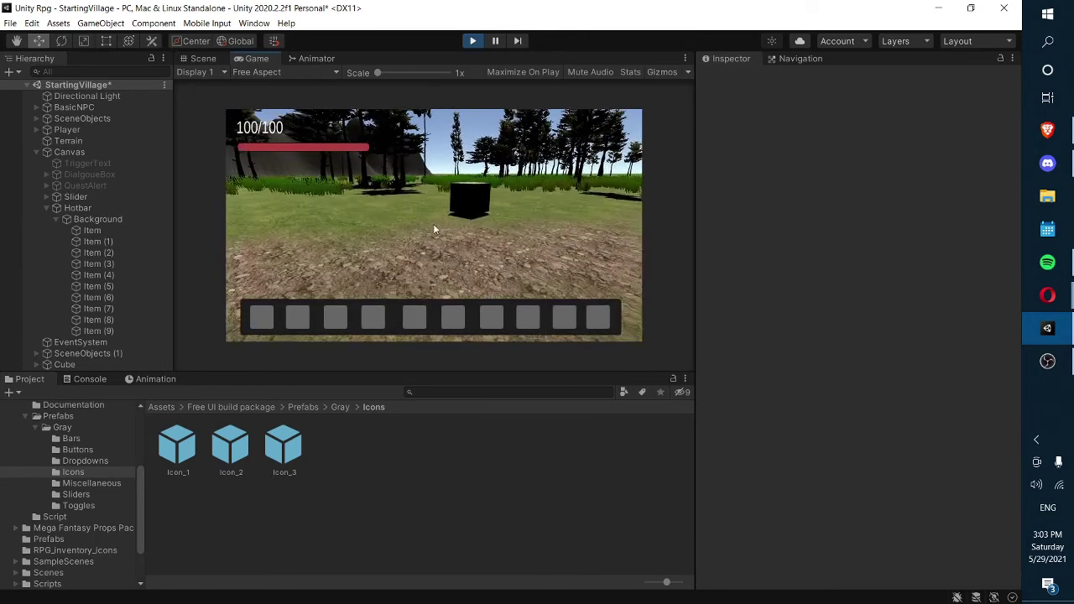
pyautogui.click(472, 41)
pyautogui.scroll(2, 200, 286)
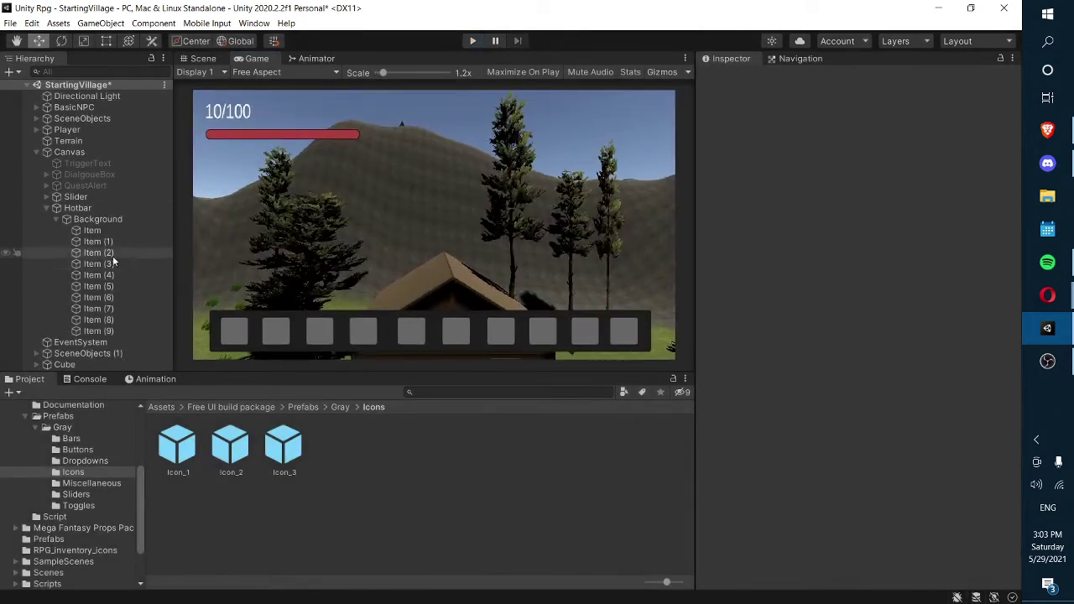
pyautogui.click(203, 58)
# - Collapse the Free UI build package folder and open the ObjectData script from the Scripts folder in Visual Studio
pyautogui.scroll(-5, 2, 520)
pyautogui.scroll(10, 67, 540)
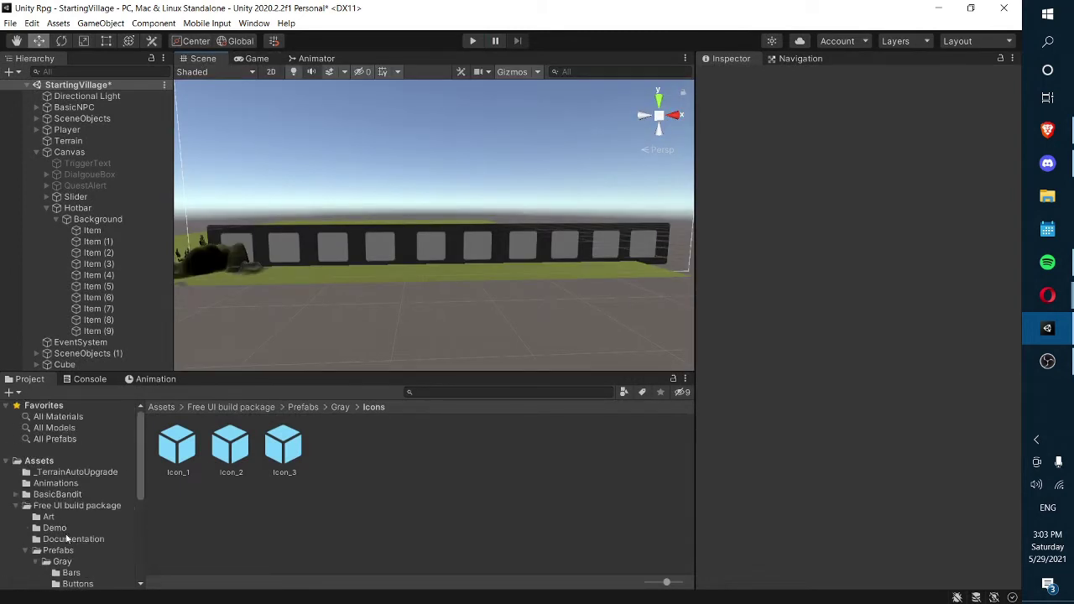
pyautogui.click(19, 505)
pyautogui.scroll(-3, 73, 547)
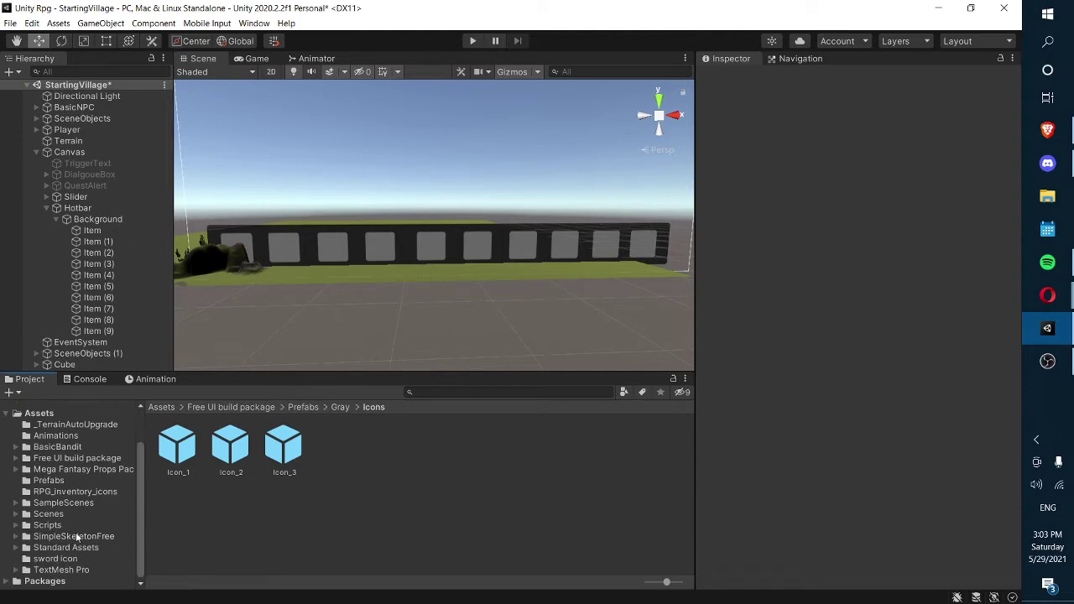
pyautogui.click(75, 537)
pyautogui.click(69, 526)
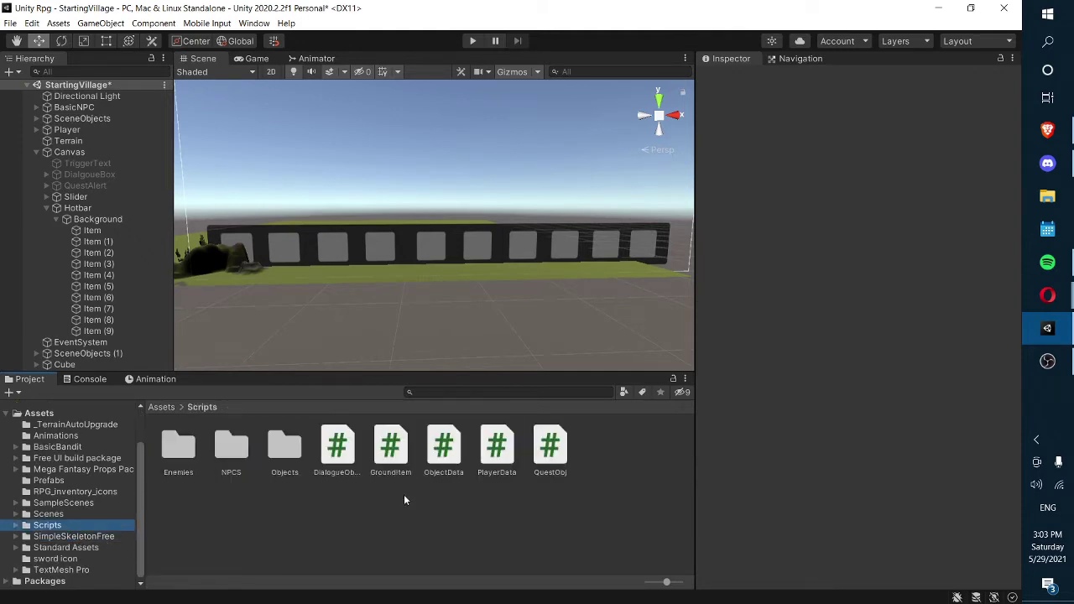
pyautogui.doubleClick(438, 464)
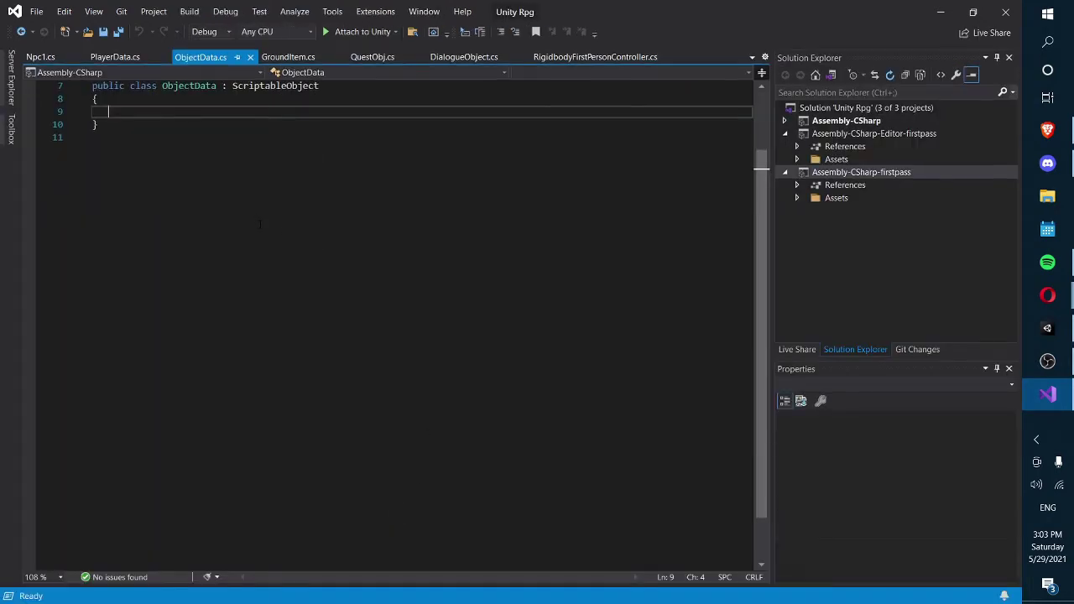
# - Declare the field "public Sprite sprite;" in the ObjectData class and save the script
pyautogui.scroll(3, 277, 201)
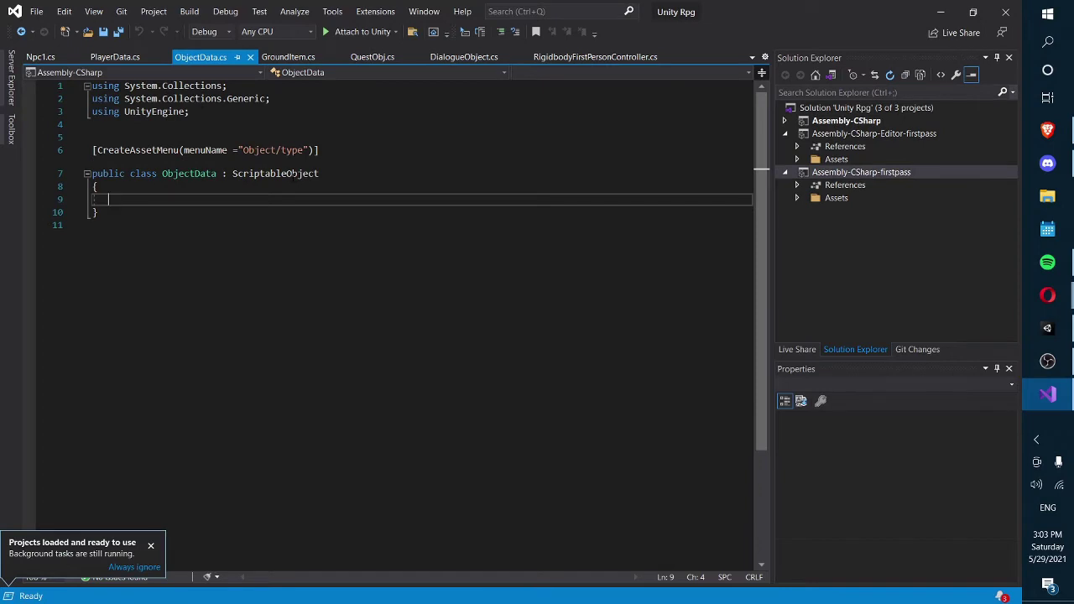
pyautogui.write('publ')
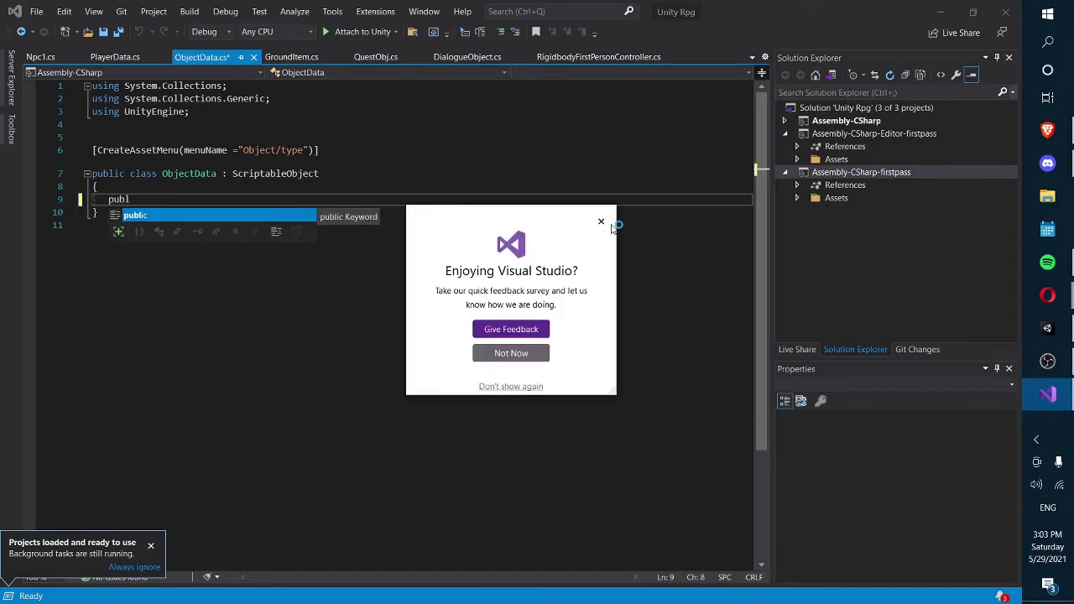
pyautogui.click(601, 220)
pyautogui.write('ic Sprite')
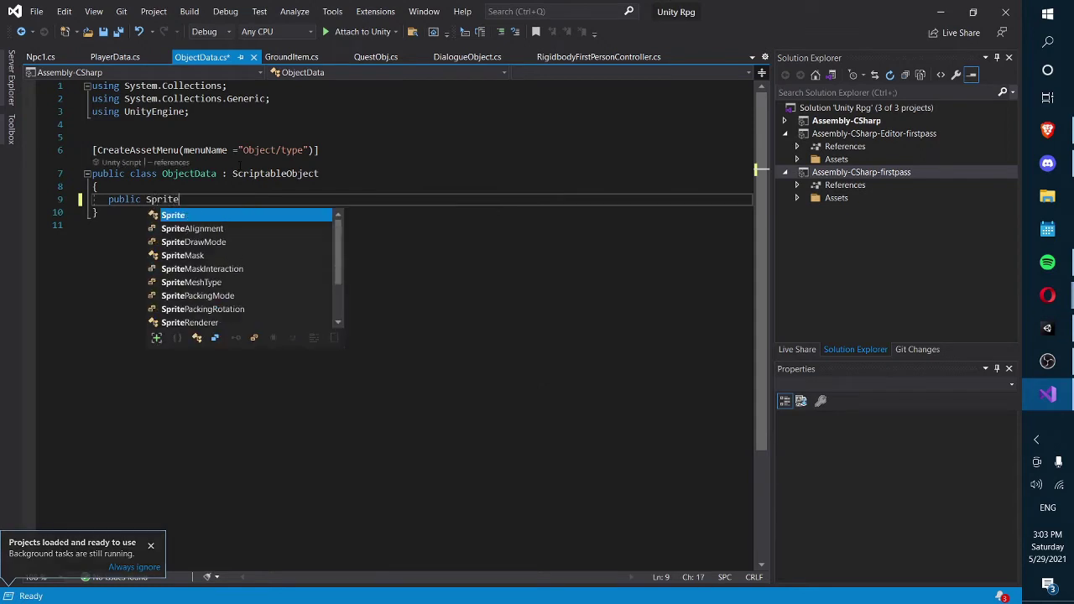
pyautogui.press('Escape')
pyautogui.write('sprite;')
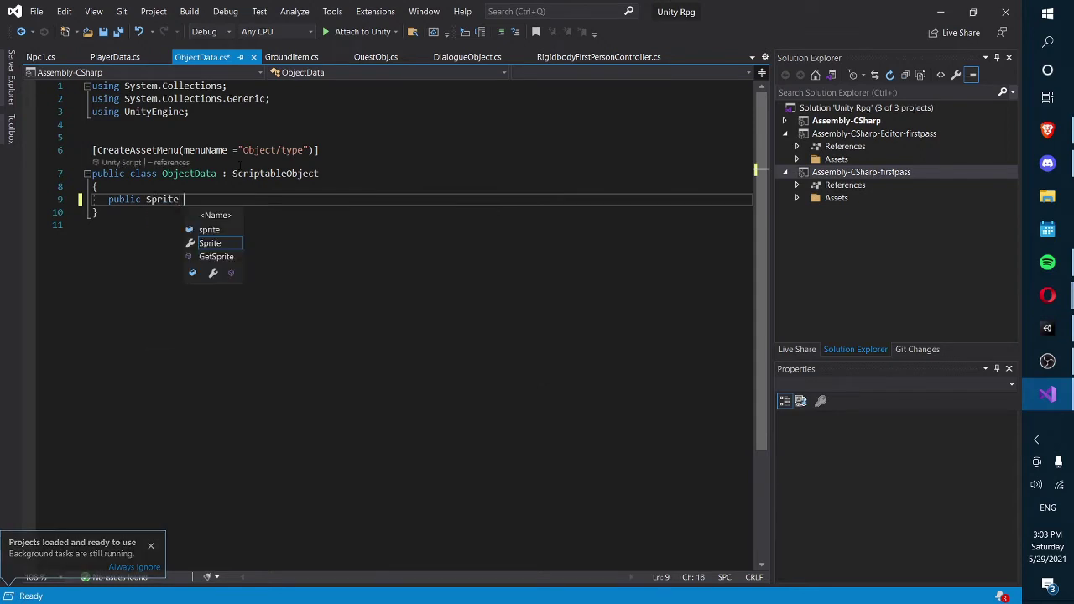
pyautogui.hotkey('ctrl', 's')
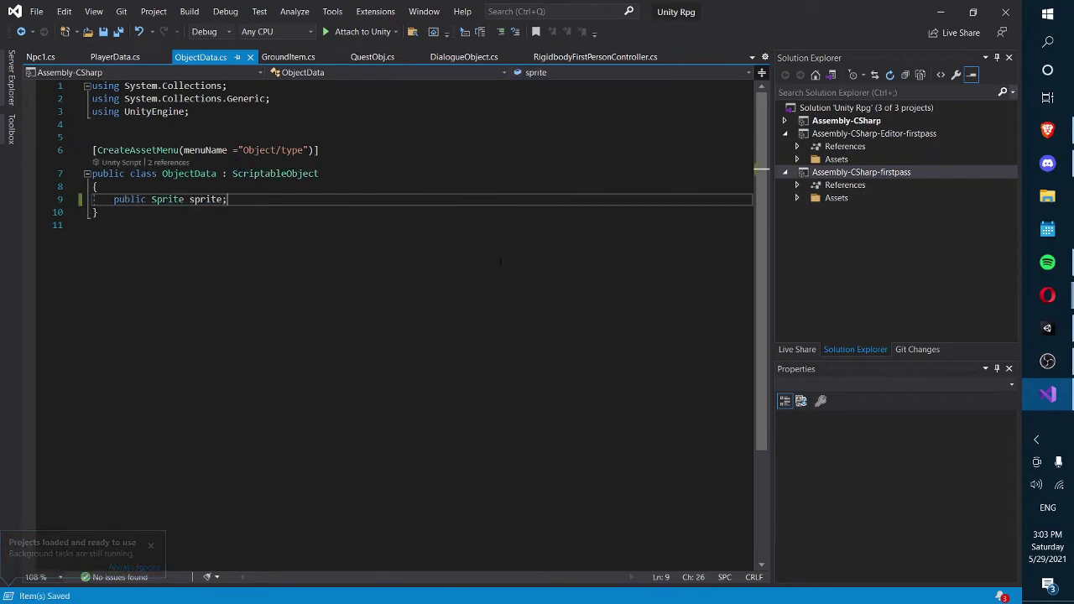
# - Switch back to Unity and select the Wooden Sword asset in Scripts/Objects to inspect its Sprite property
pyautogui.click(1049, 329)
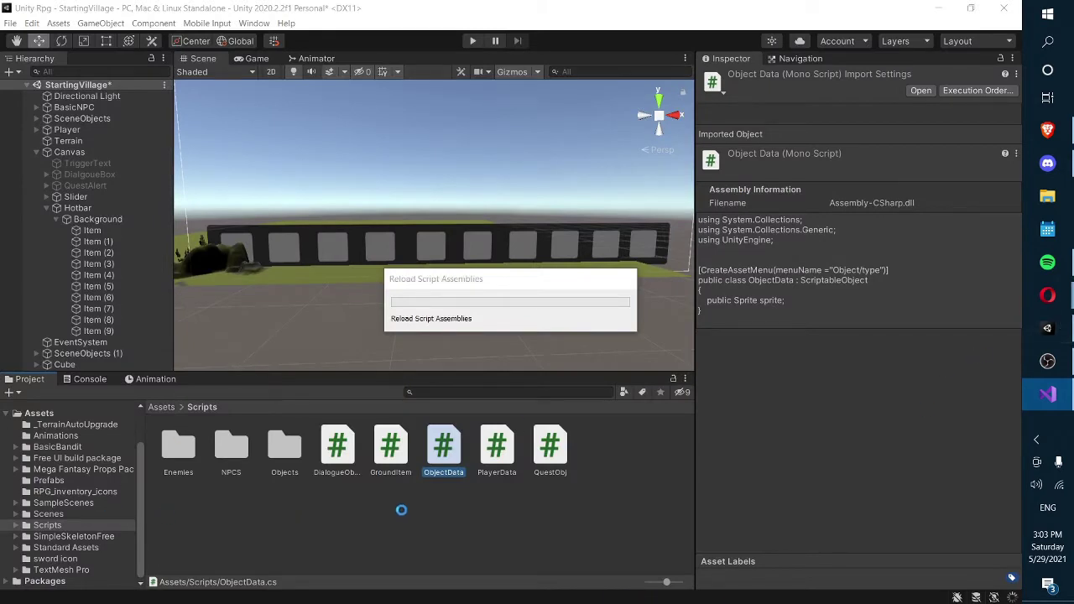
pyautogui.doubleClick(284, 449)
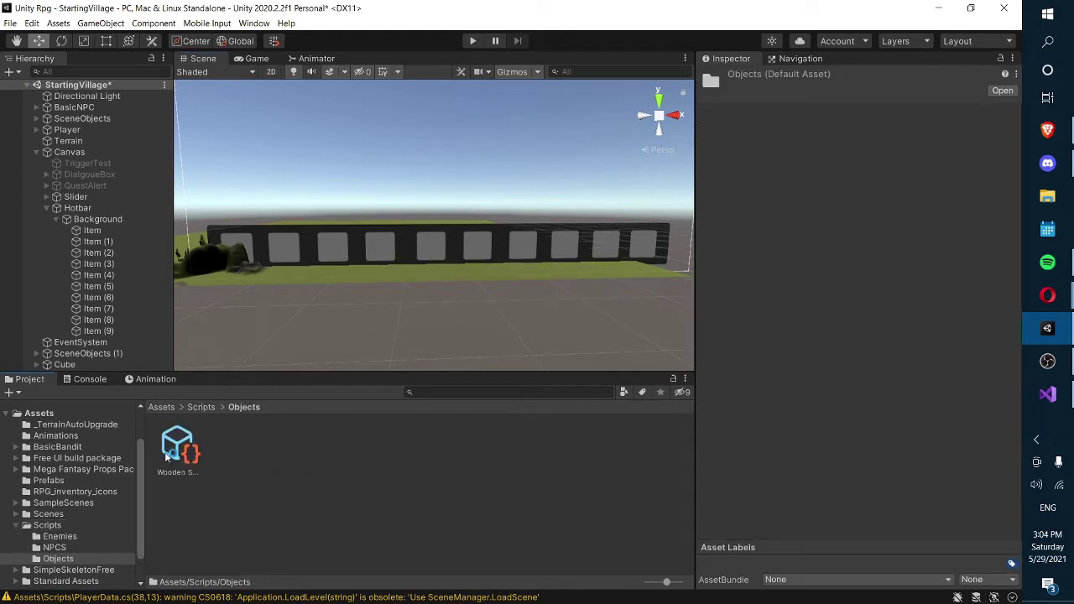
pyautogui.click(178, 449)
pyautogui.click(933, 117)
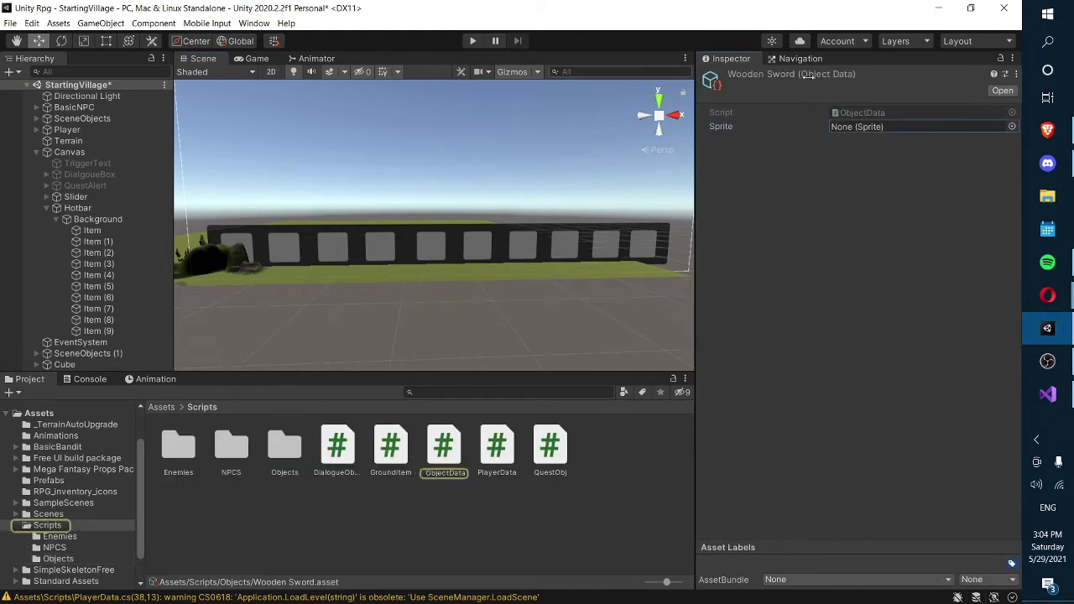
# - Browse the project folders and examine the item icons in the RPG_inventory_icons folder for a Wooden Sword sprite
pyautogui.click(17, 526)
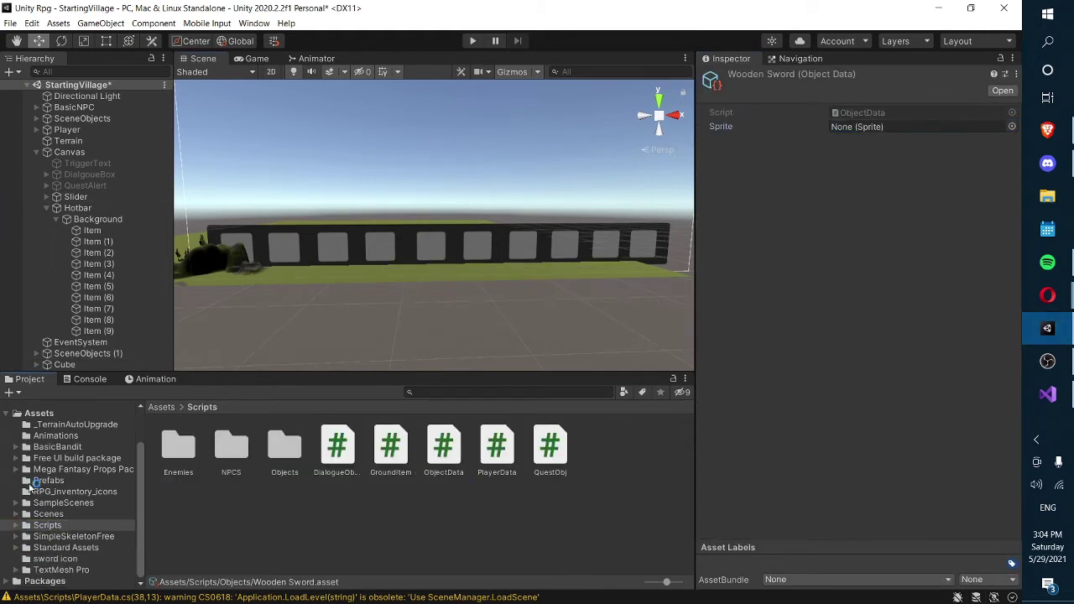
pyautogui.scroll(2, 68, 453)
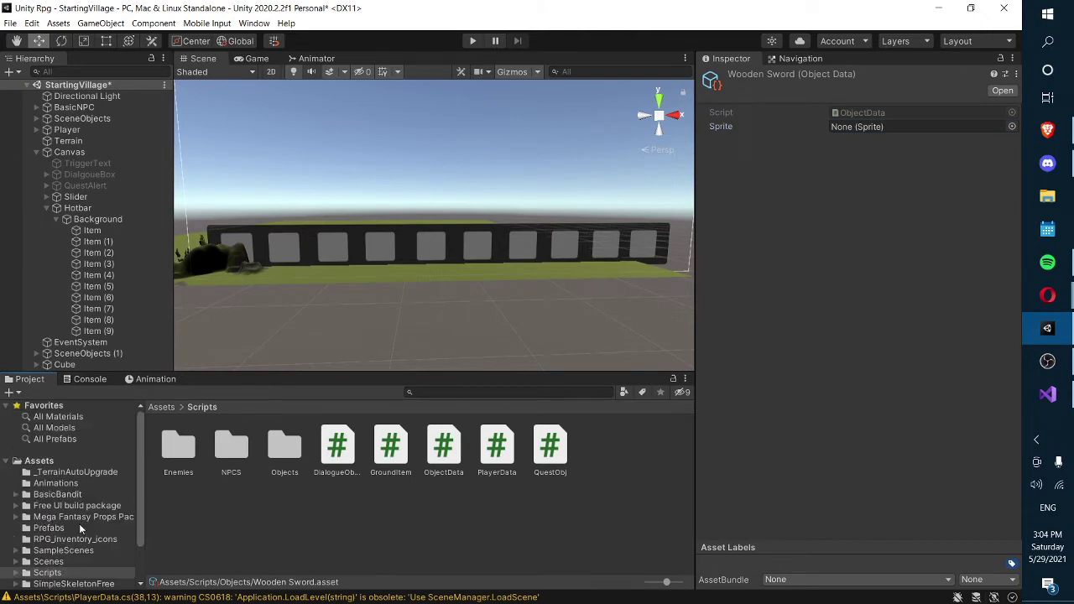
pyautogui.scroll(-2, 87, 549)
pyautogui.click(83, 502)
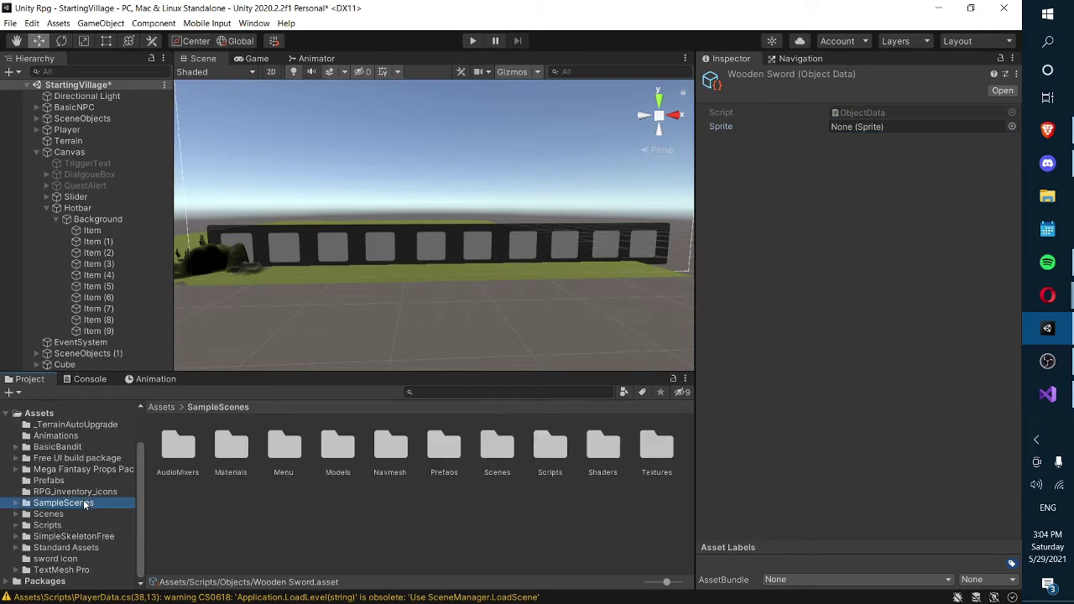
pyautogui.click(74, 469)
pyautogui.click(59, 493)
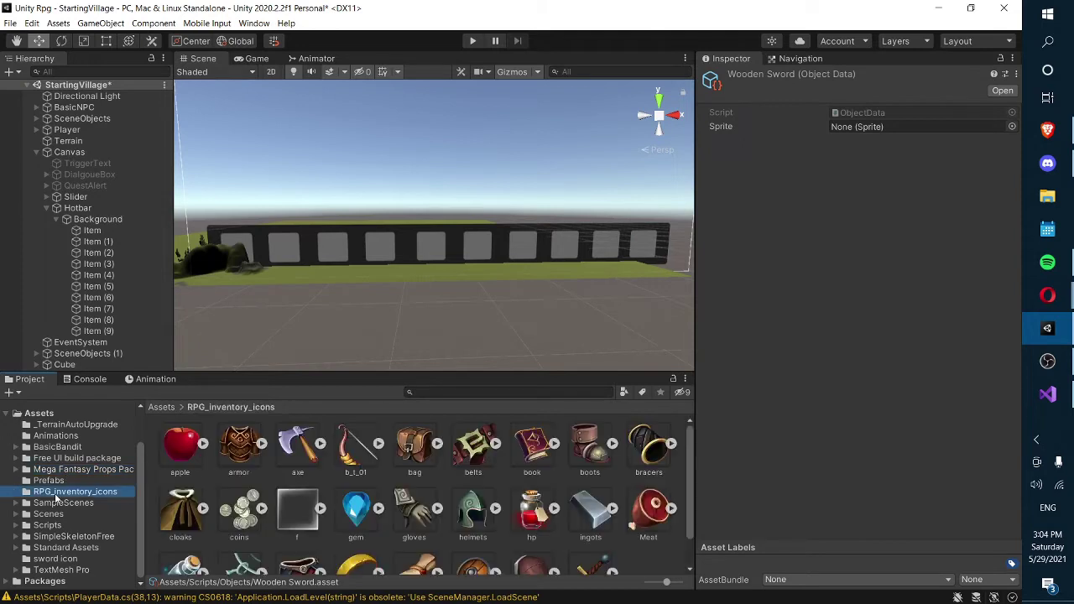
pyautogui.scroll(-1, 253, 537)
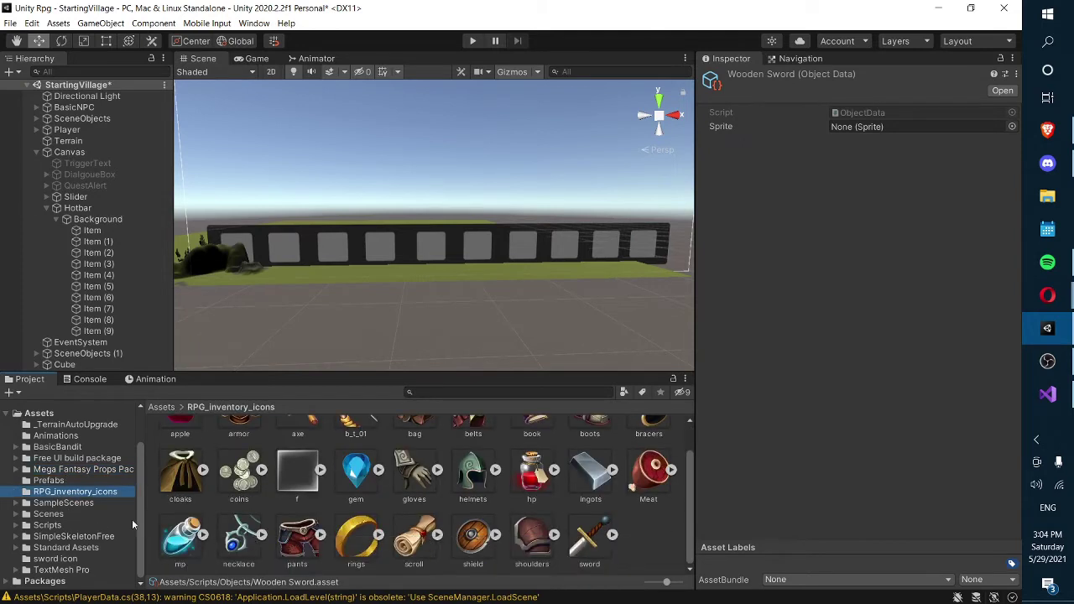
# - Look through the images in the sword icon folder for a suitable Wooden Sword sprite
pyautogui.click(67, 514)
pyautogui.click(74, 559)
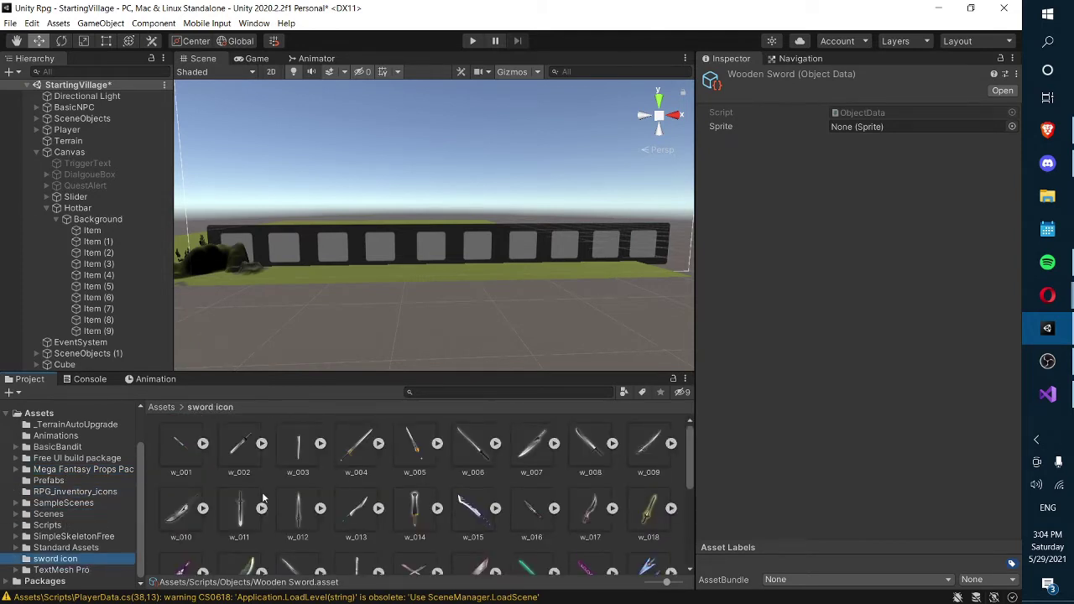
pyautogui.scroll(-5, 445, 526)
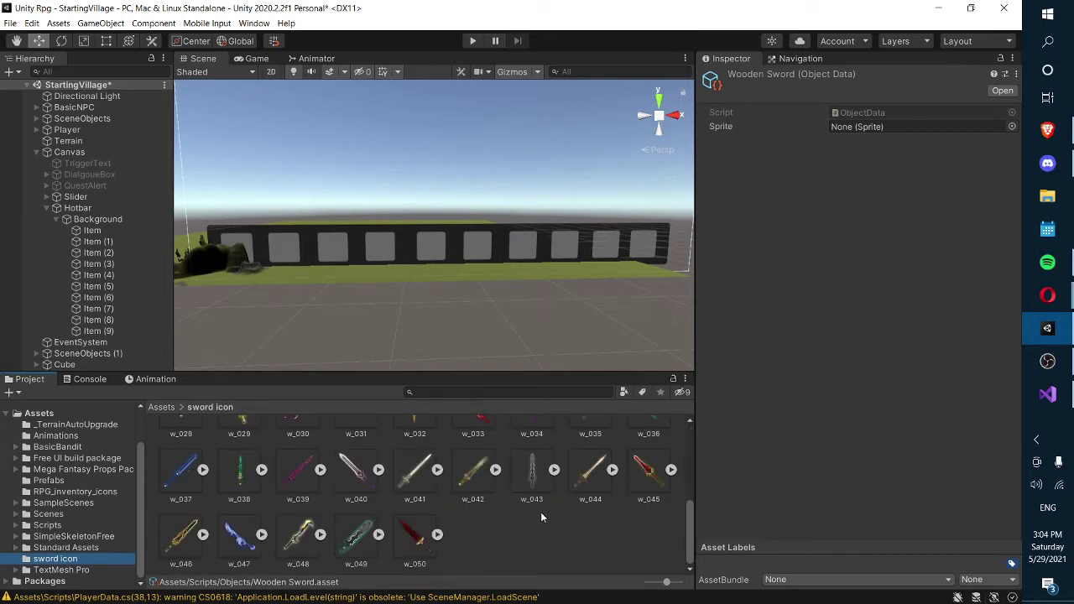
pyautogui.scroll(1, 520, 522)
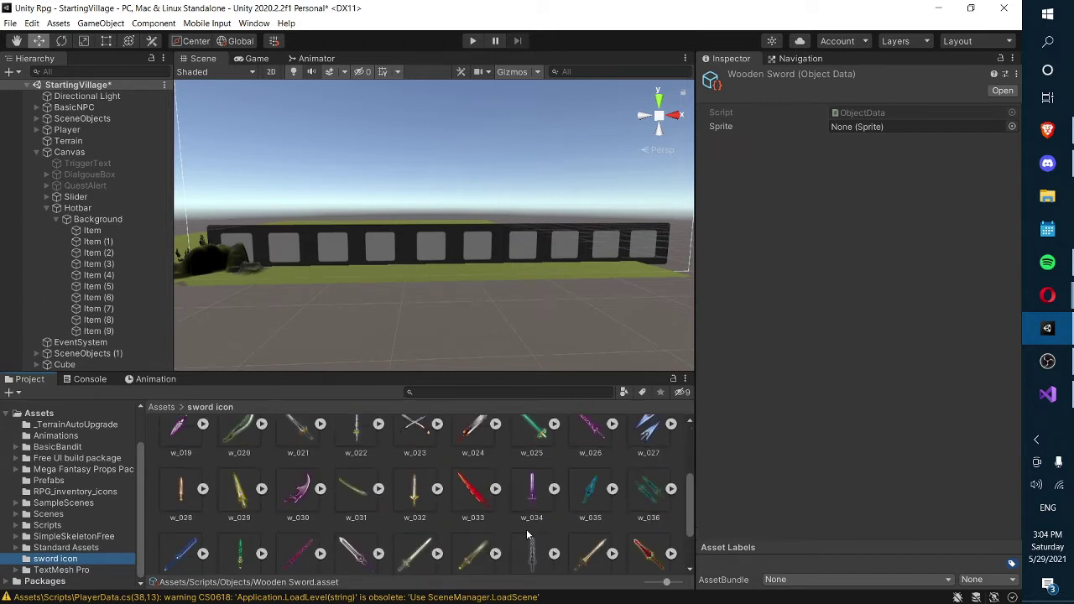
pyautogui.scroll(-1, 526, 528)
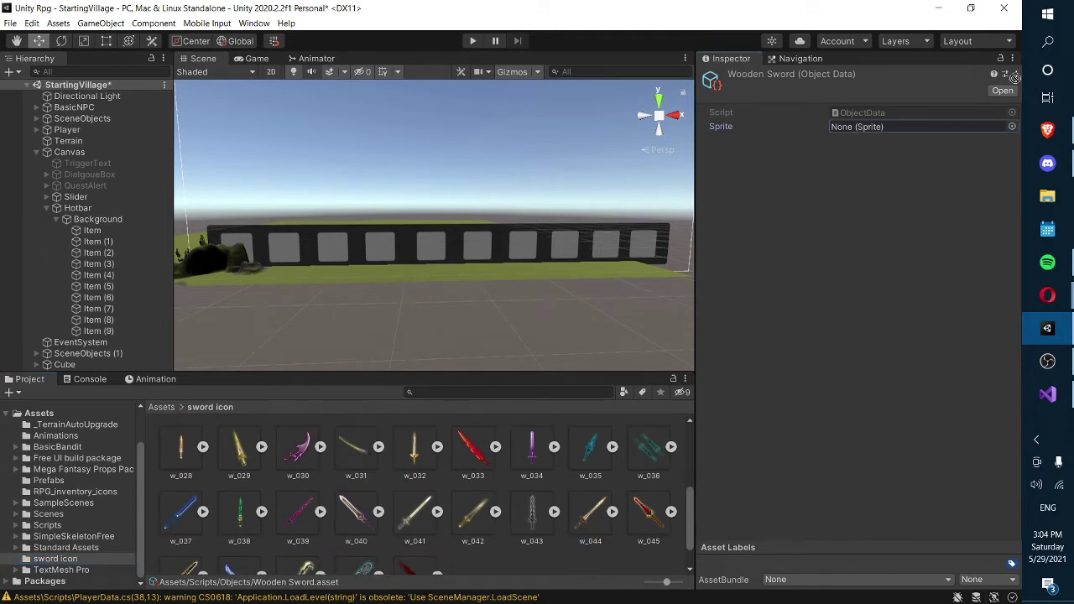
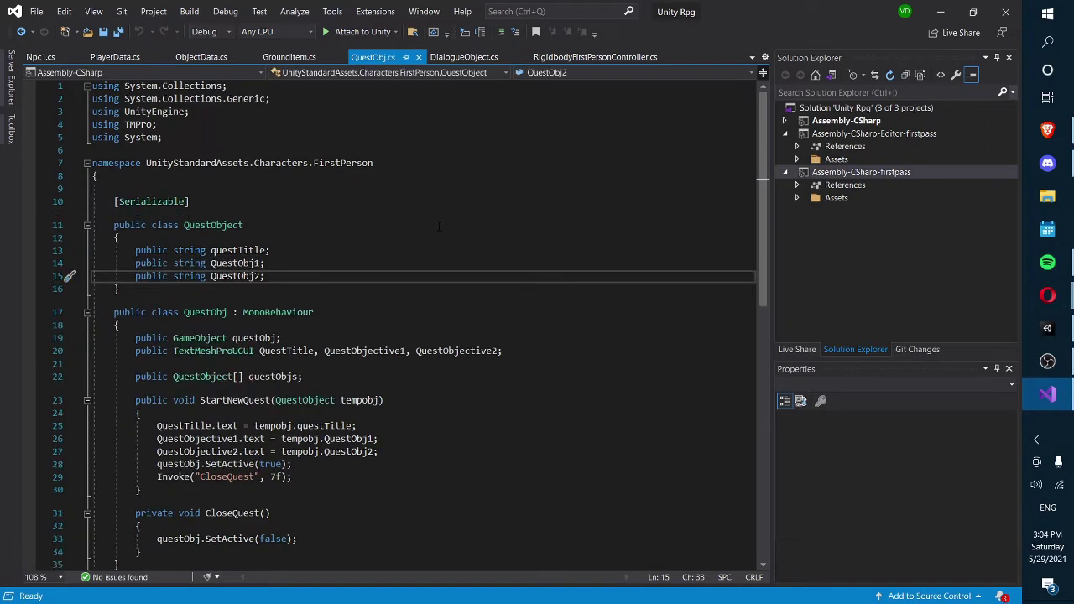
# - In Visual Studio, review the item pickup loop in the OnTriggerStay method of GroundItem.cs
pyautogui.click(114, 56)
pyautogui.click(289, 56)
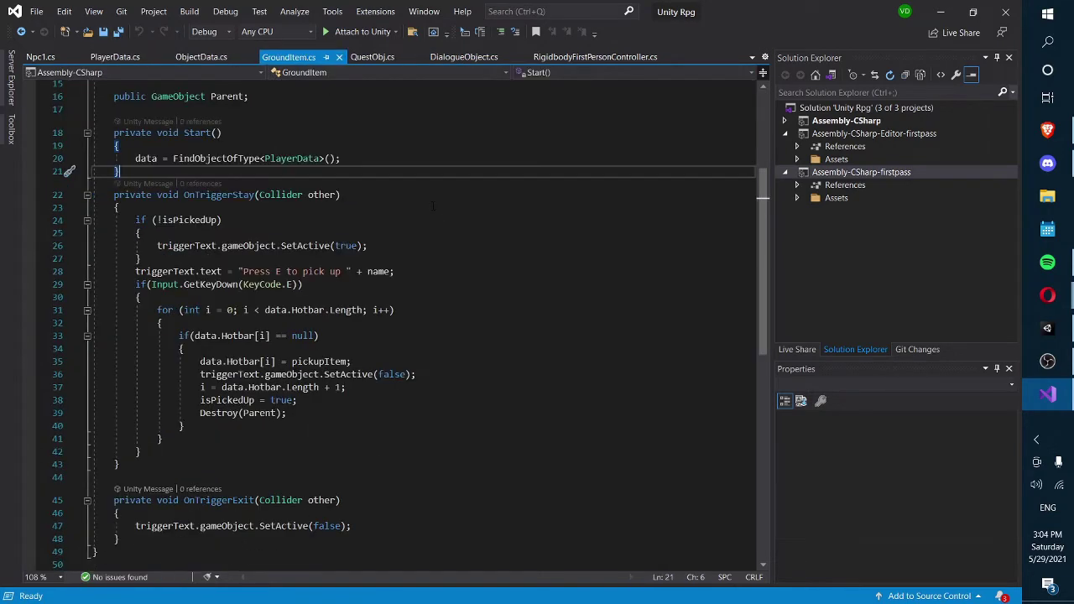
pyautogui.scroll(-2, 423, 299)
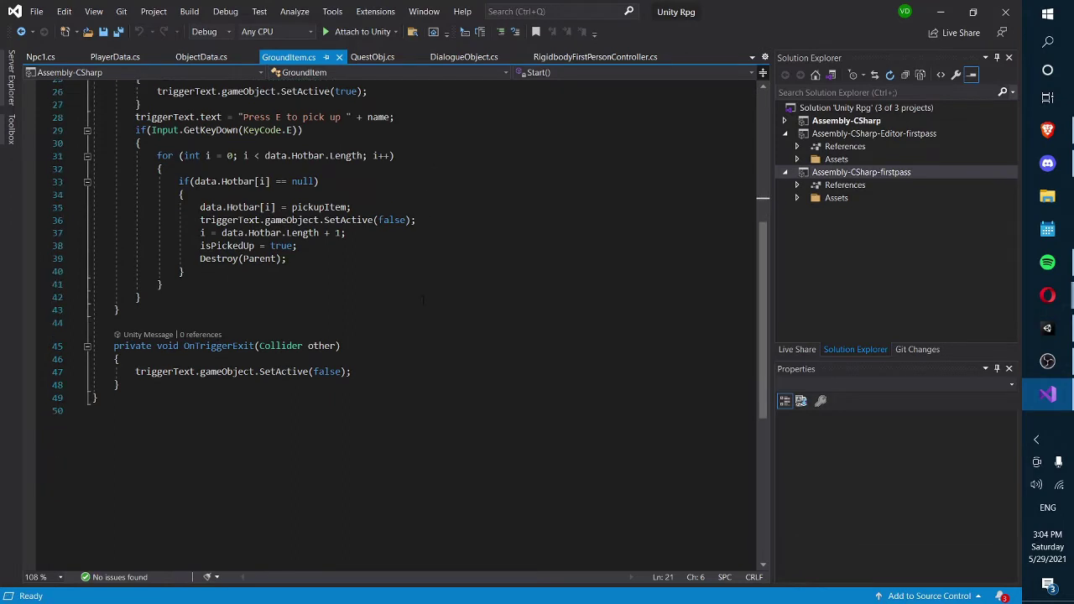
pyautogui.click(356, 232)
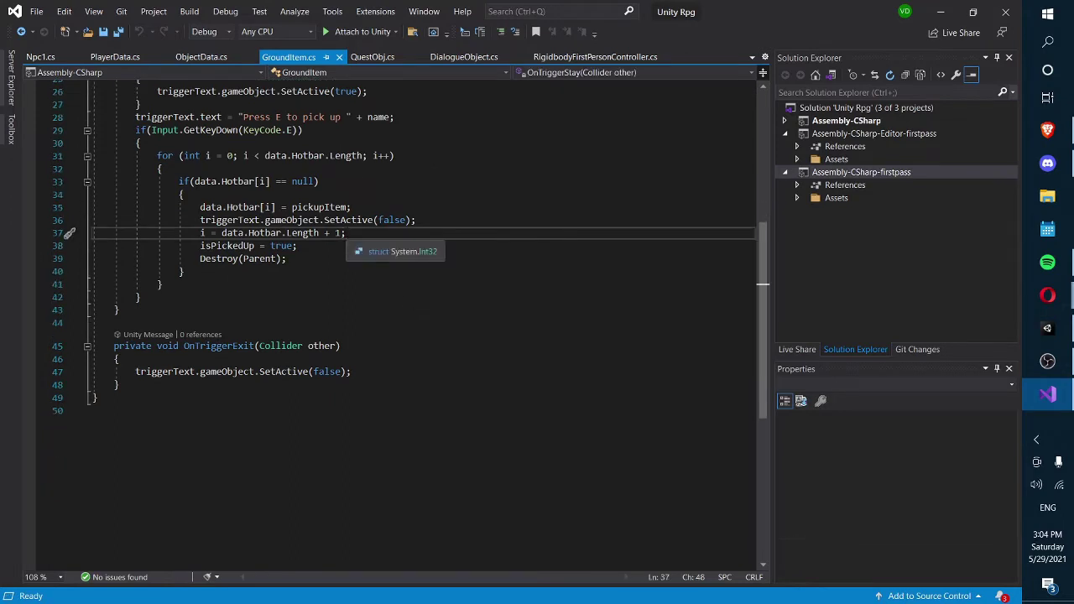
# - Open PlayerData.cs, reorder it after ObjectData.cs, and insert blank lines below the TakeDamage method
pyautogui.click(102, 54)
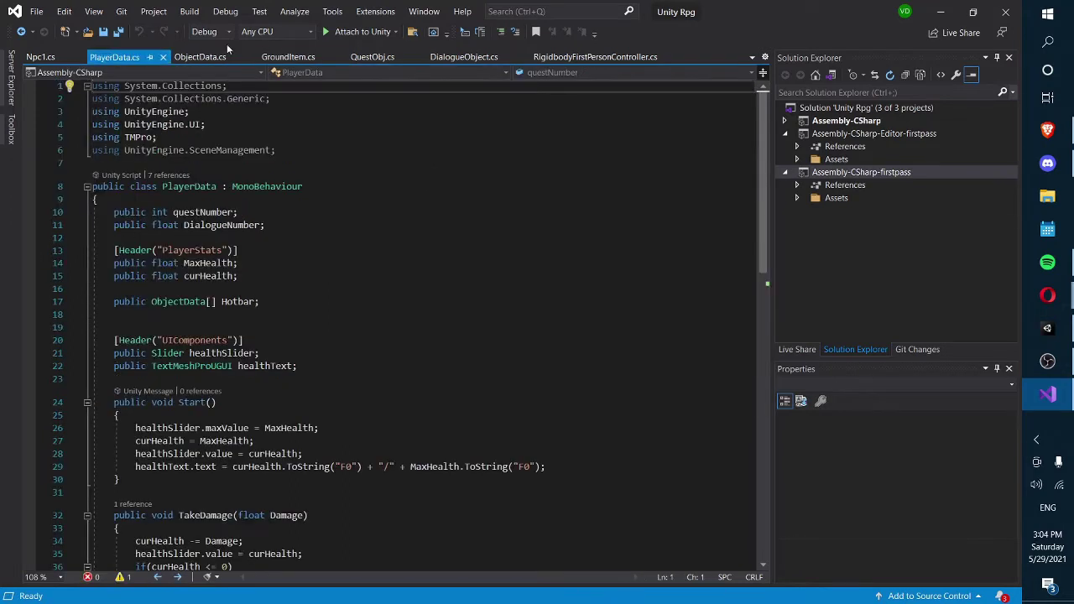
pyautogui.moveTo(122, 56); pyautogui.dragTo(205, 65)
pyautogui.scroll(-3, 411, 317)
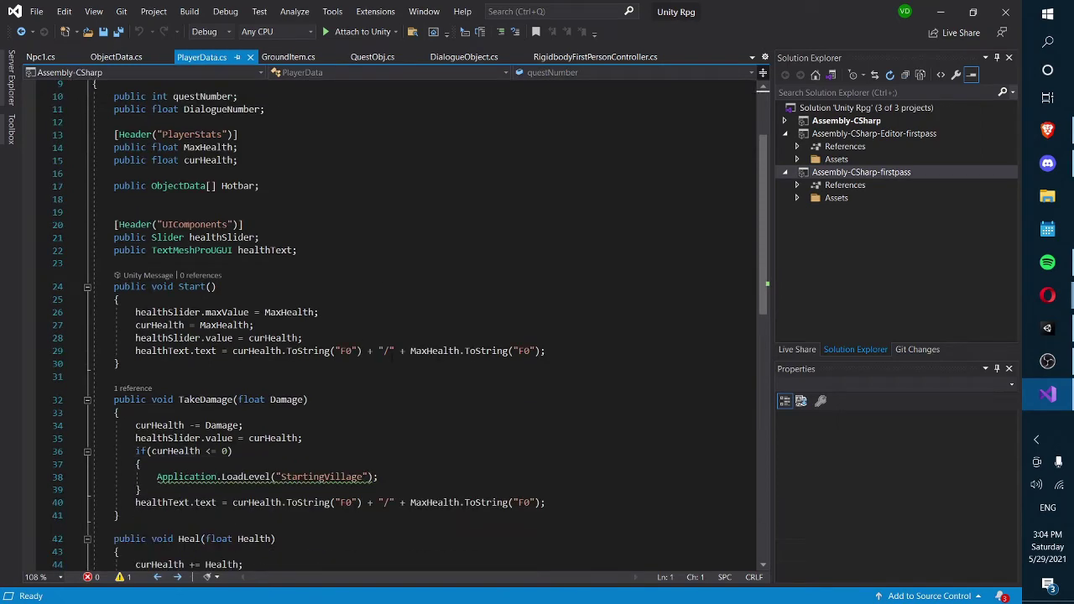
pyautogui.scroll(-5, 391, 355)
pyautogui.click(391, 323)
pyautogui.press('Return')
pyautogui.press('Return')
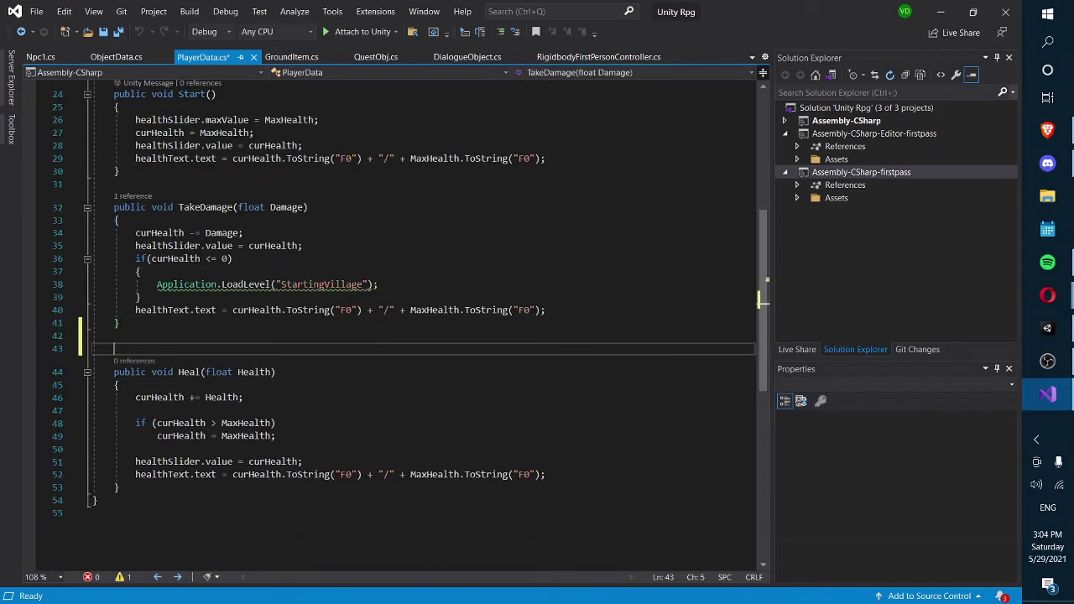
# - Declare an empty "public void ReloadHotbar()" method between TakeDamage and Heal, followed by a blank line, and save the script
pyautogui.scroll(2, 322, 316)
pyautogui.write('public ')
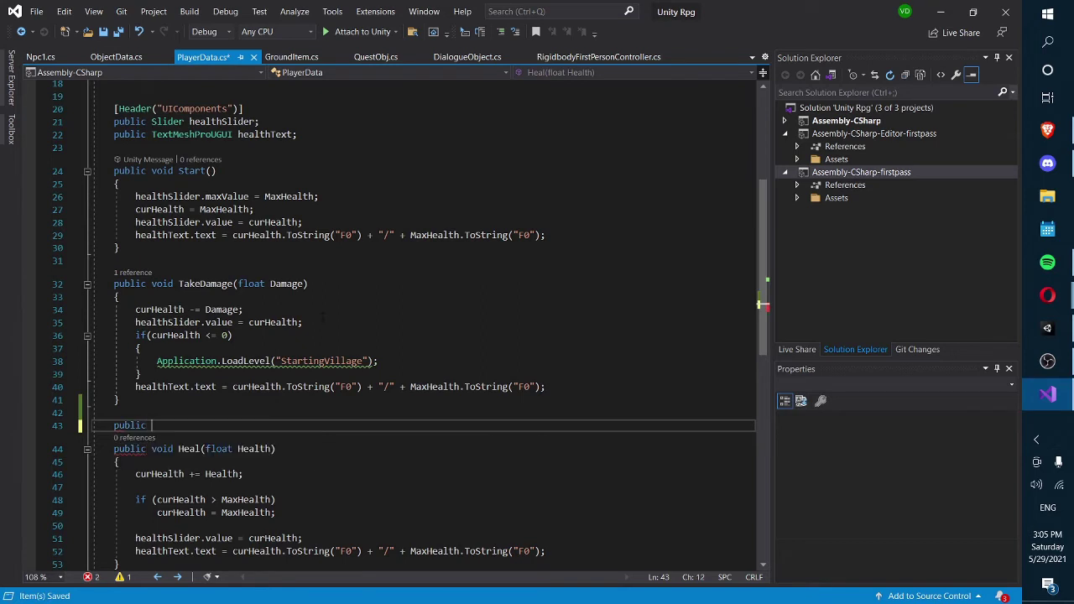
pyautogui.write('void')
pyautogui.hotkey('ctrl', 's')
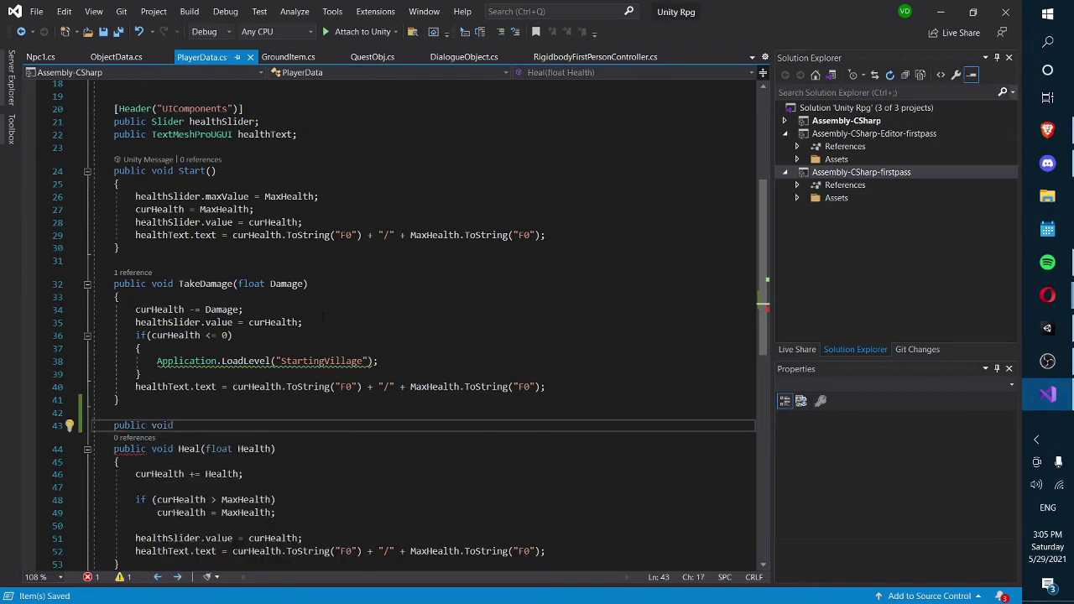
pyautogui.write('ReloadHot')
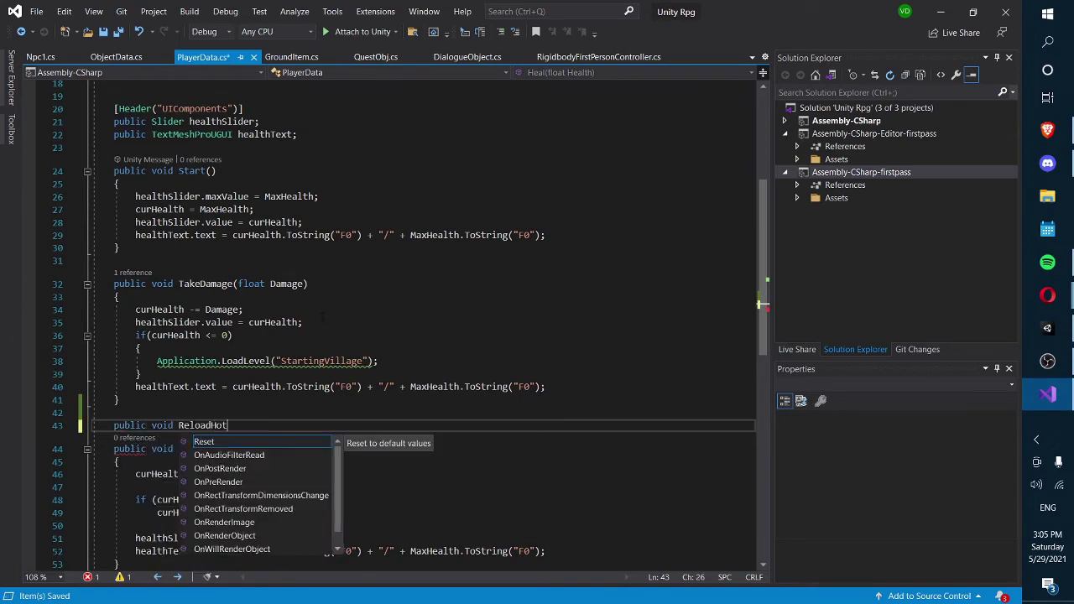
pyautogui.write('bar()')
pyautogui.press('Return')
pyautogui.write('{')
pyautogui.press('Return')
pyautogui.hotkey('ctrl', 's')
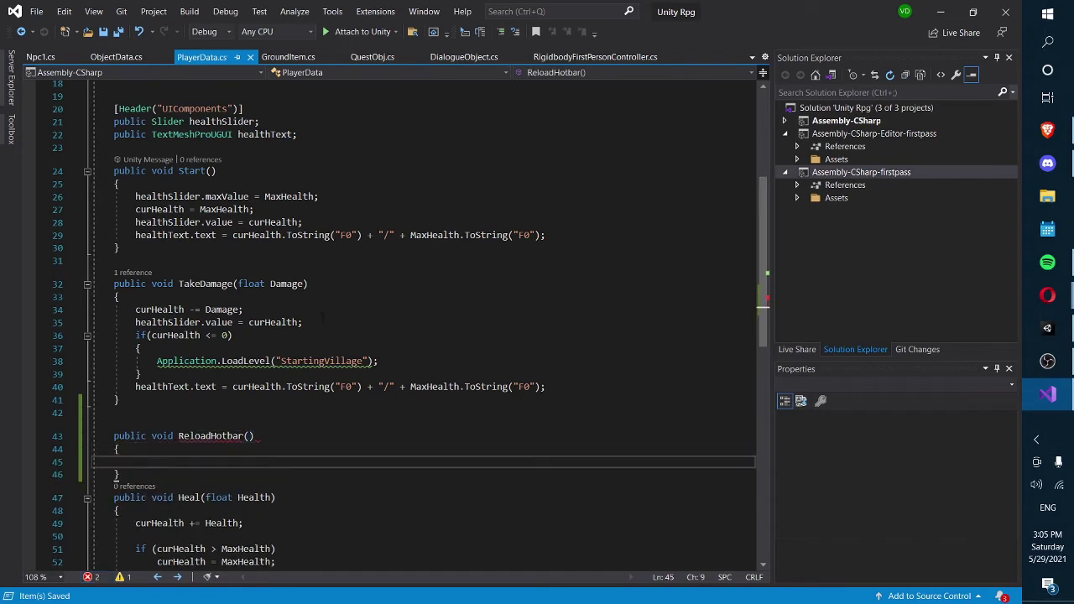
pyautogui.press('Down')
pyautogui.press('Return')
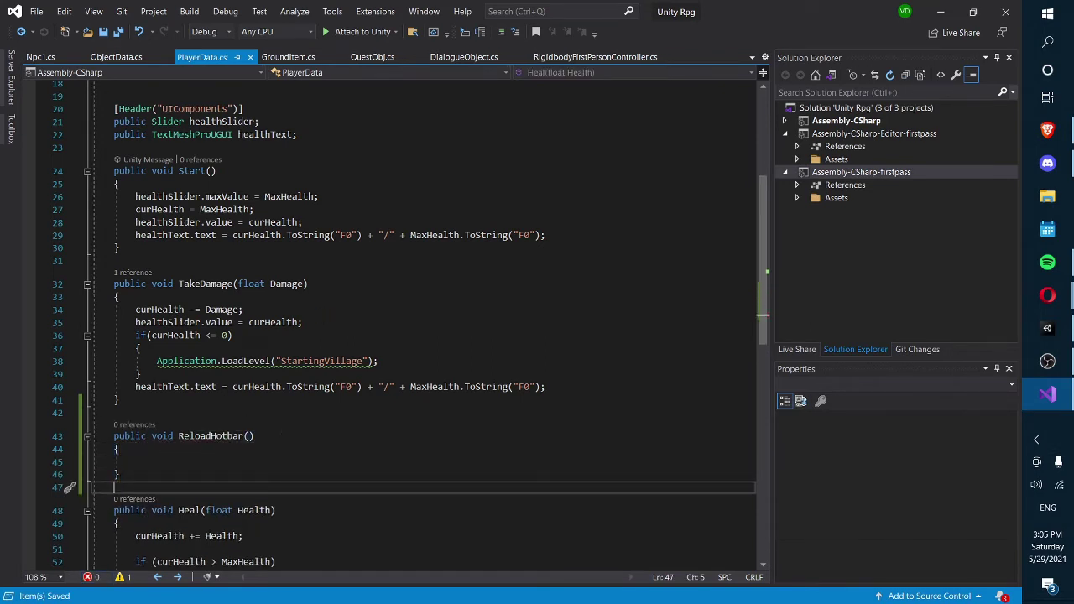
# - Insert a for loop snippet with counter i inside the body of the ReloadHotbar method
pyautogui.press('Up')
pyautogui.press('Up')
pyautogui.scroll(6, 278, 432)
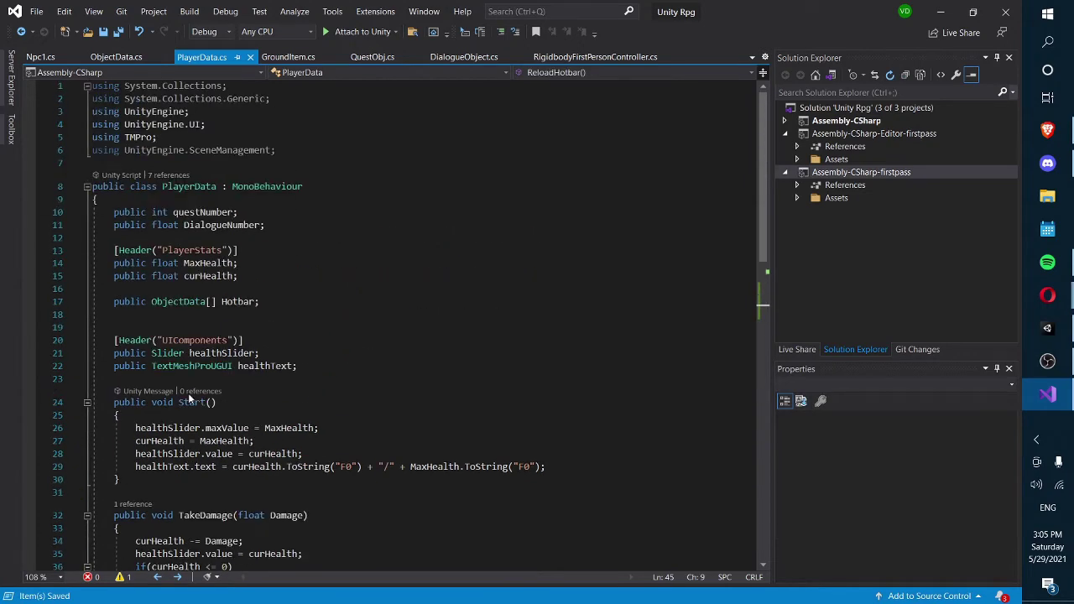
pyautogui.scroll(-1, 187, 388)
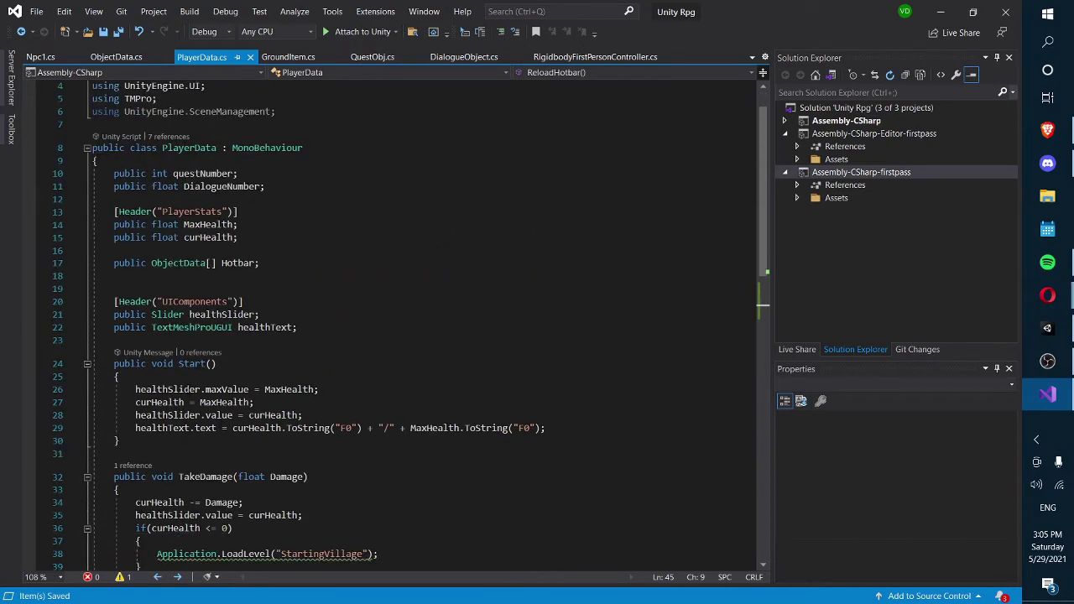
pyautogui.scroll(-7, 189, 387)
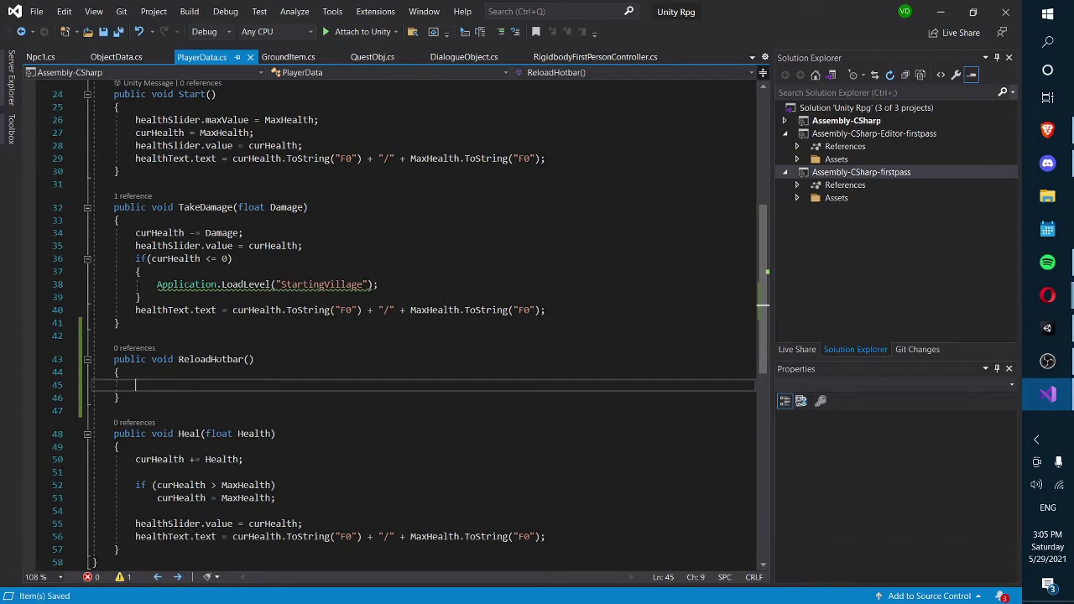
pyautogui.scroll(1, 220, 353)
pyautogui.write('for')
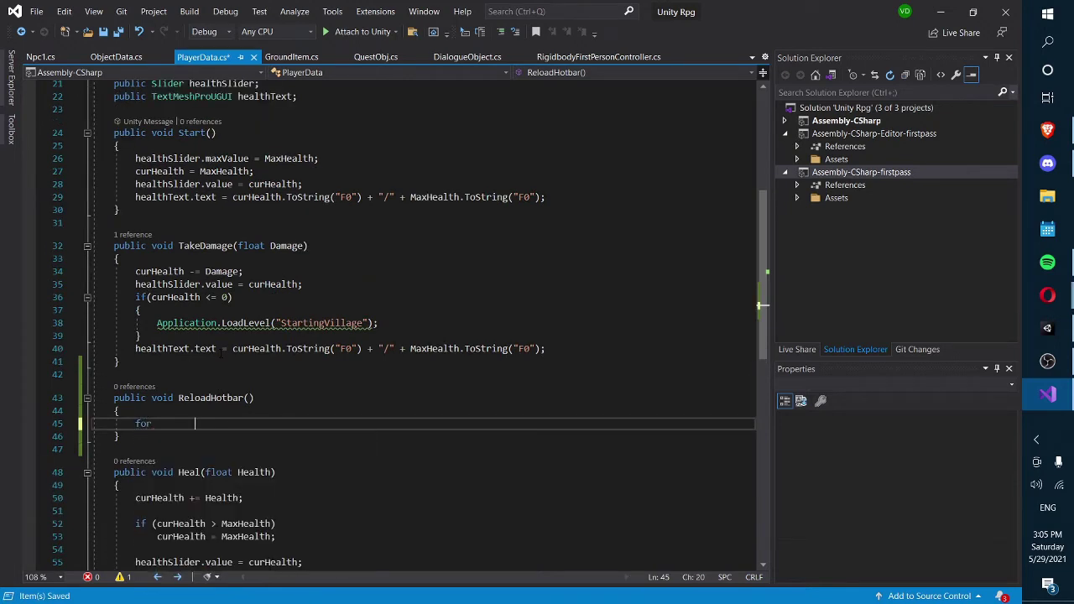
pyautogui.hotkey('ctrl', 'BackSpace')
pyautogui.write('for')
pyautogui.press('Tab')
pyautogui.press('Tab')
# - Set the loop limit in ReloadHotbar to Hotbar.Length and save the script
pyautogui.scroll(5, 221, 430)
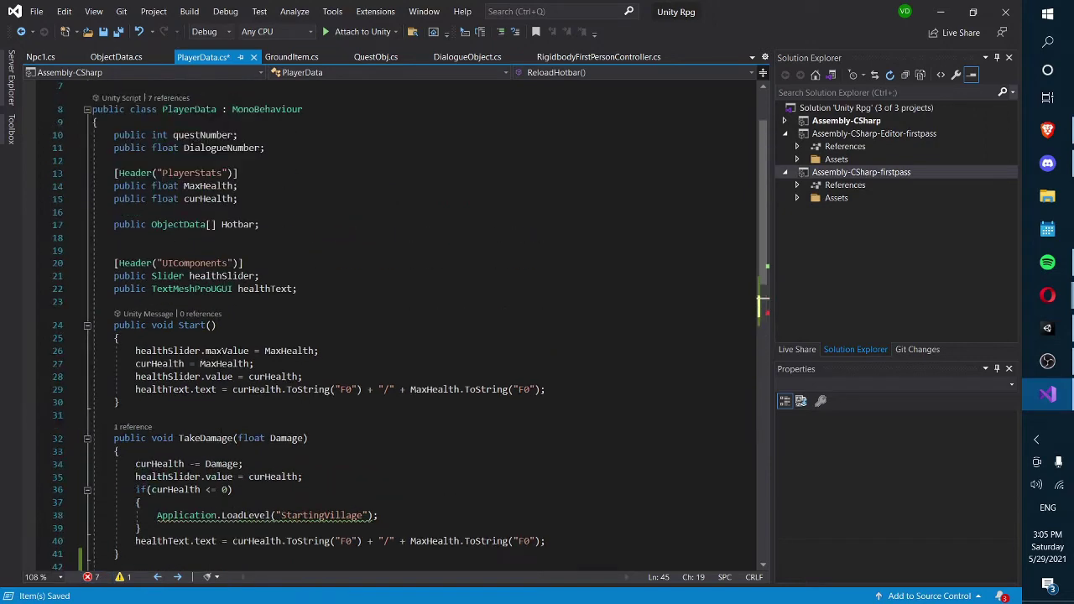
pyautogui.scroll(2, 385, 339)
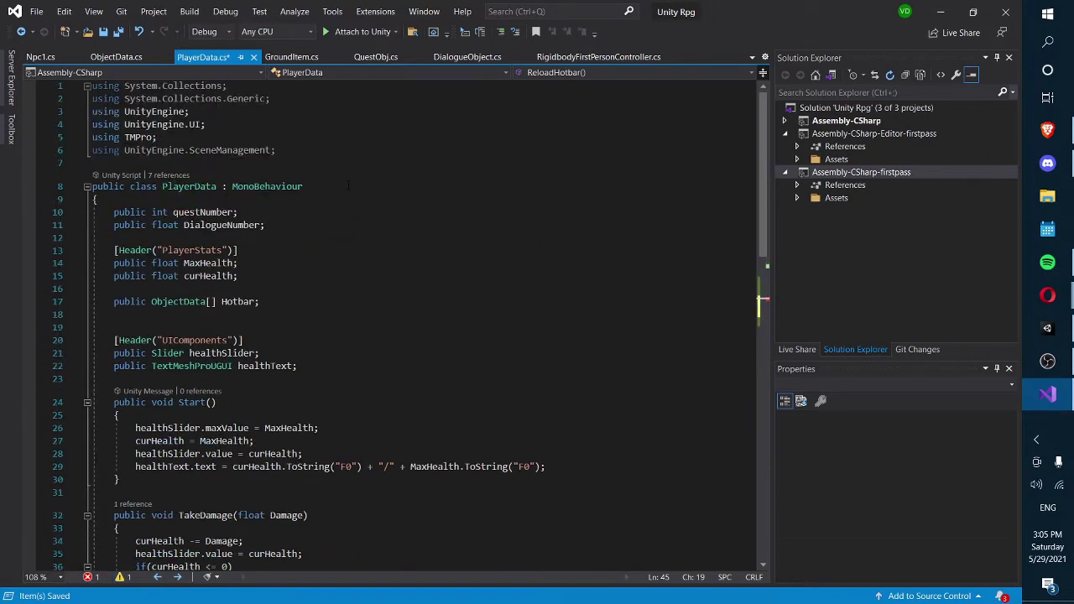
pyautogui.scroll(-11, 348, 185)
pyautogui.doubleClick(254, 232)
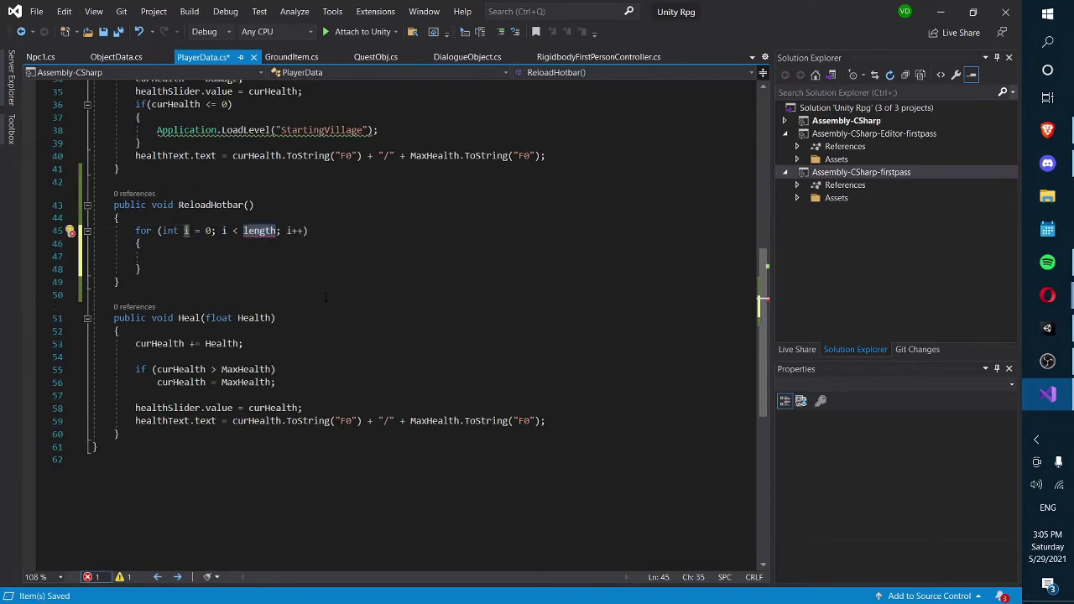
pyautogui.write('Hotbar.l')
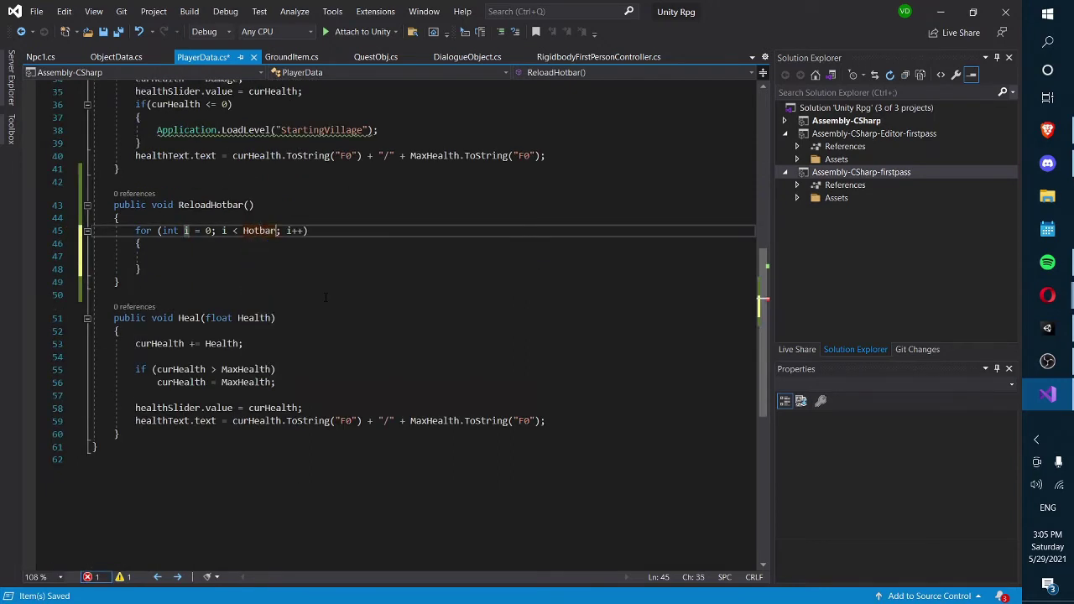
pyautogui.write('en')
pyautogui.press('Tab')
pyautogui.hotkey('ctrl', 's')
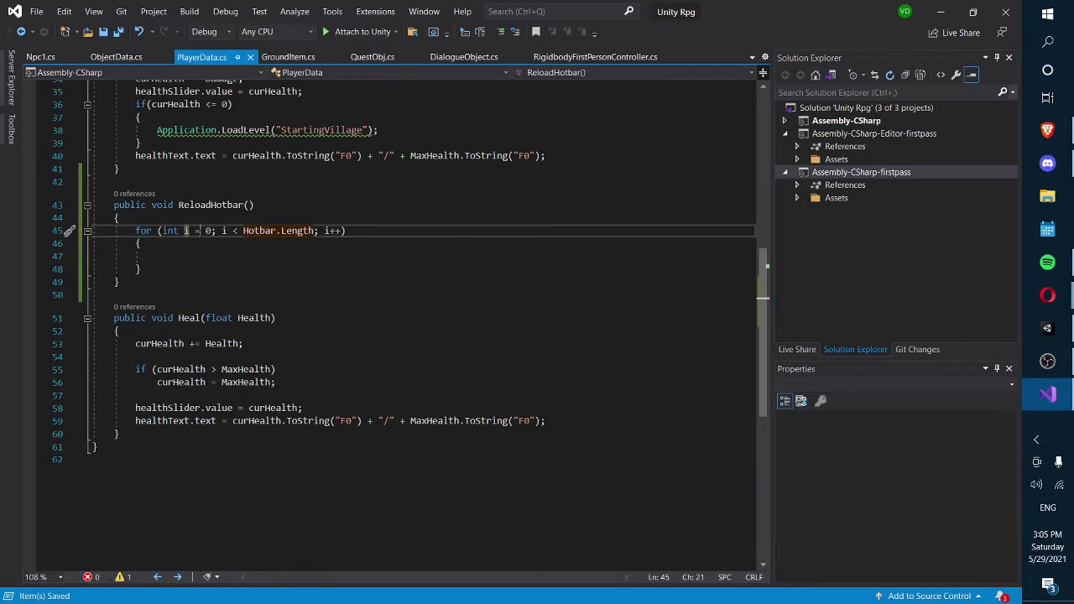
# - Add an "if(Hotbar[i] == null)" condition with an empty block inside the ReloadHotbar loop
pyautogui.click(188, 247)
pyautogui.press('Down')
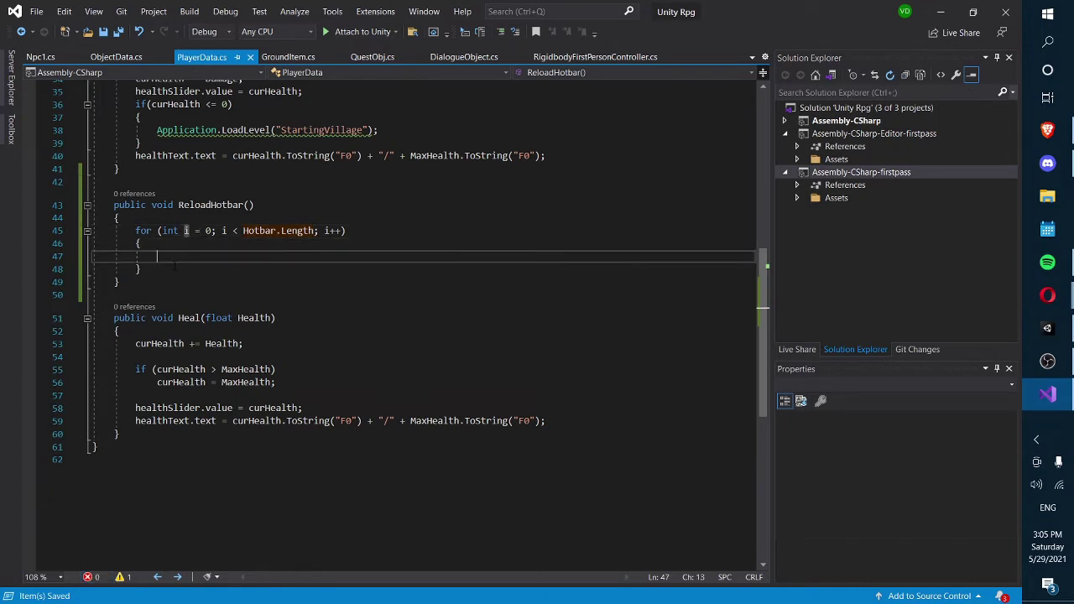
pyautogui.write('if(Hot')
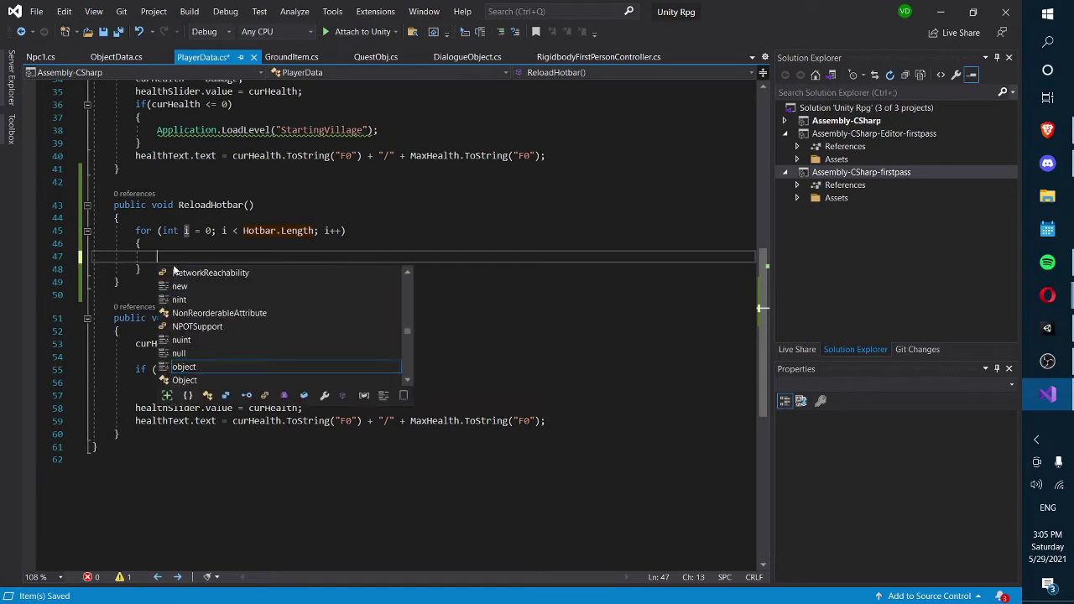
pyautogui.press('Tab')
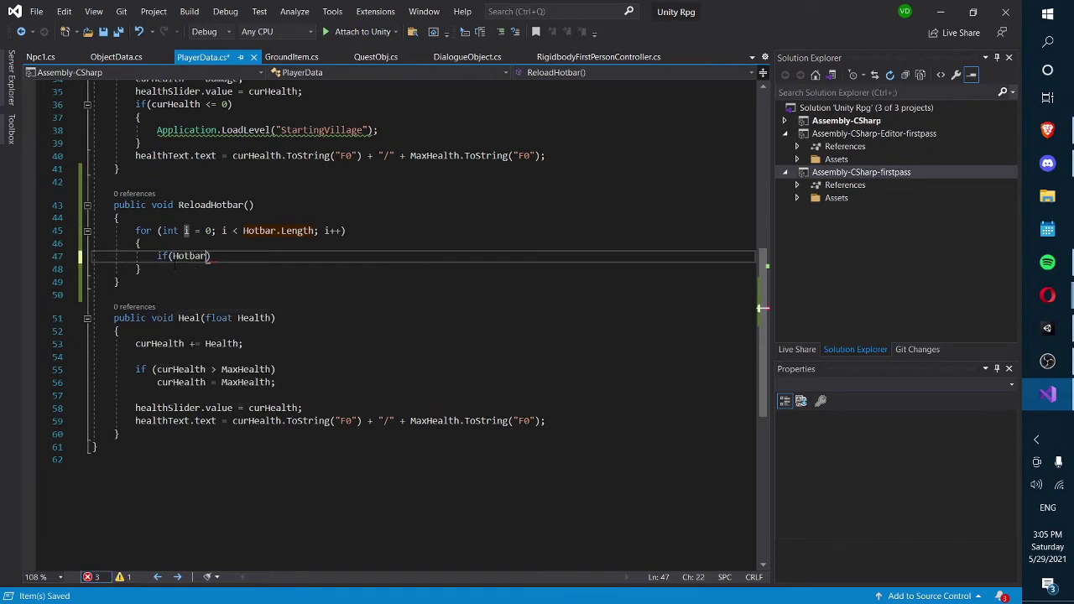
pyautogui.write('[')
pyautogui.write('i] =')
pyautogui.write('= null)')
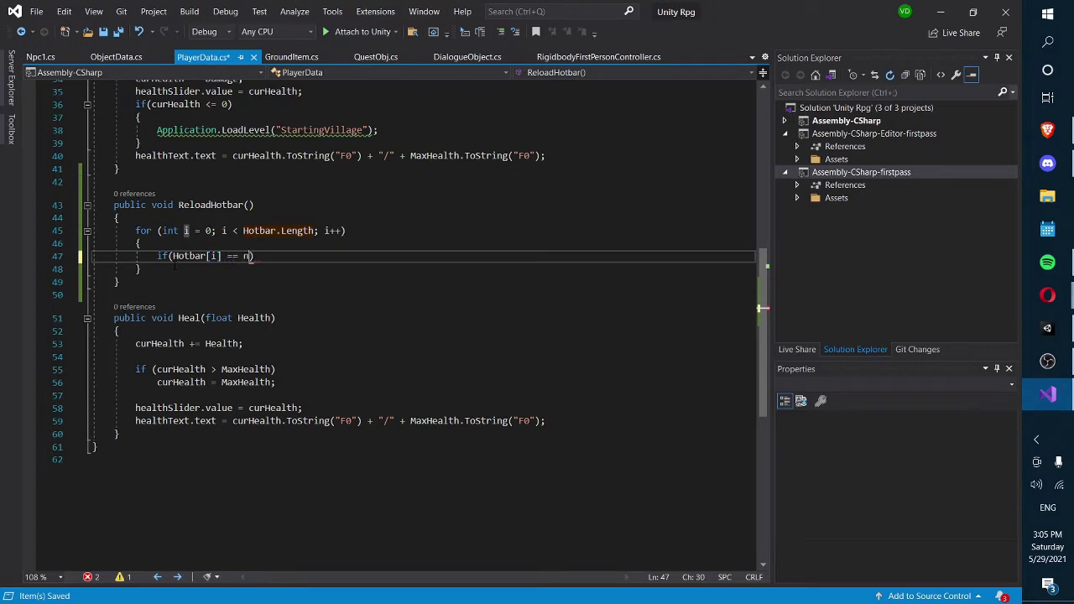
pyautogui.press('Return')
pyautogui.write('{')
pyautogui.press('Return')
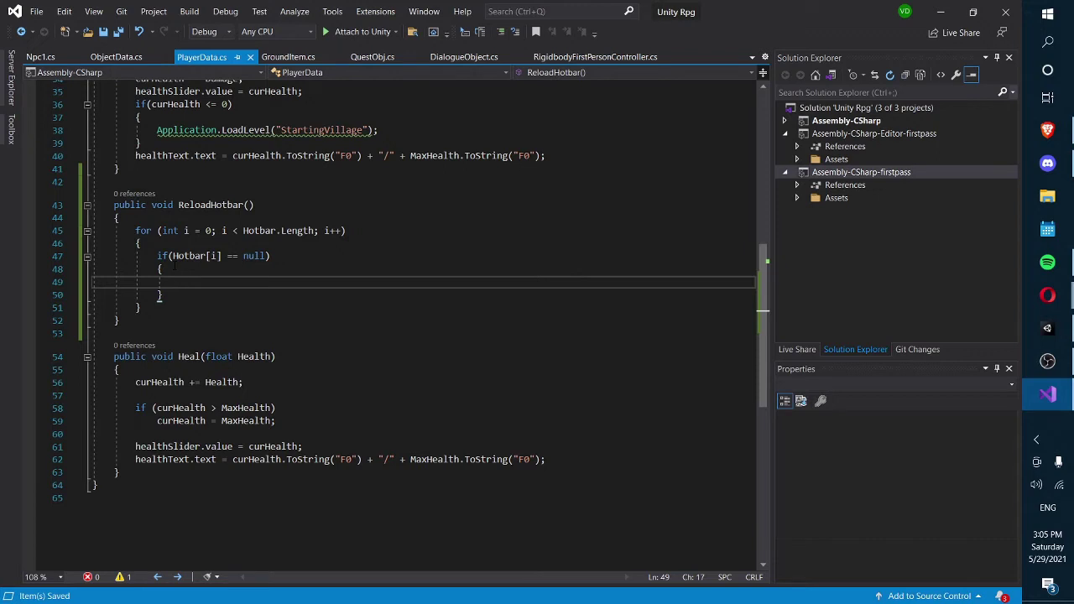
# - Declare a "public Image[] hotbarSlots;" field directly below the Hotbar array and save the script
pyautogui.scroll(11, 173, 265)
pyautogui.scroll(-1, 176, 263)
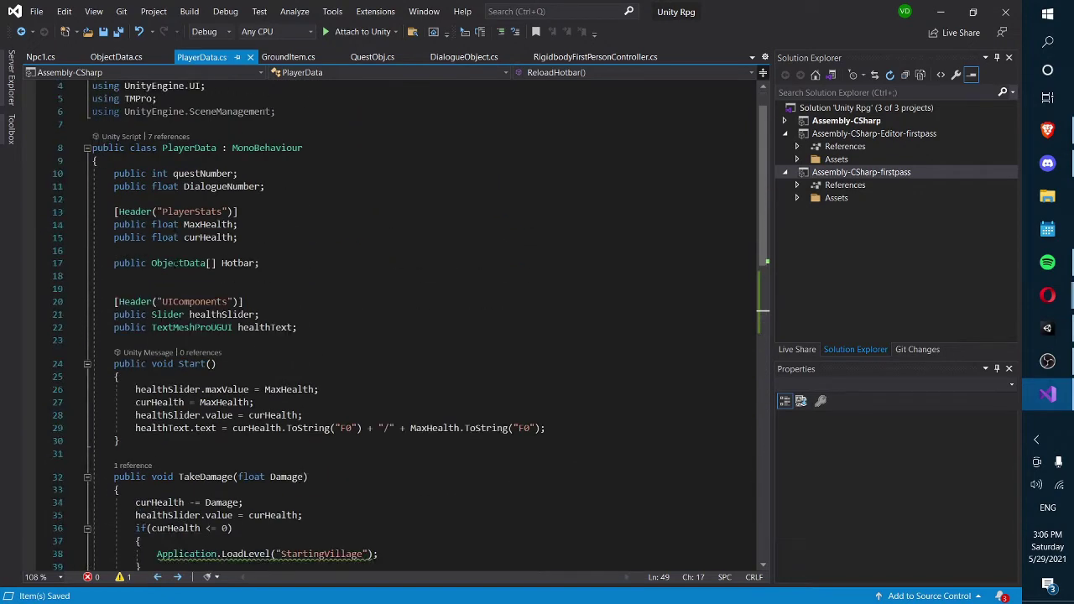
pyautogui.click(320, 268)
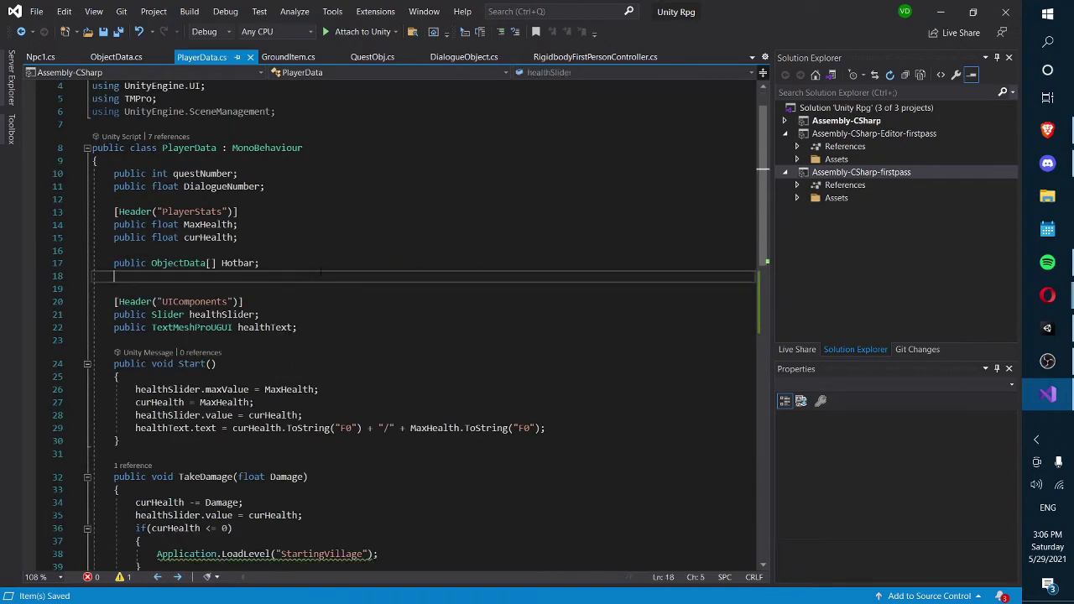
pyautogui.press('Return')
pyautogui.write('public ')
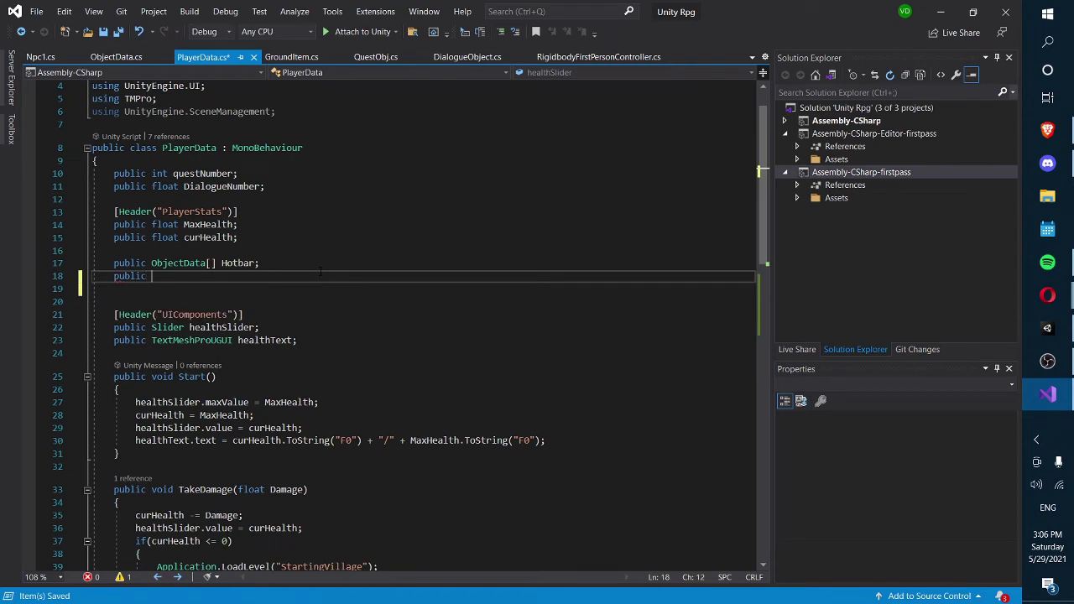
pyautogui.write('Image')
pyautogui.press('Escape')
pyautogui.write('[] hotbarSlots;')
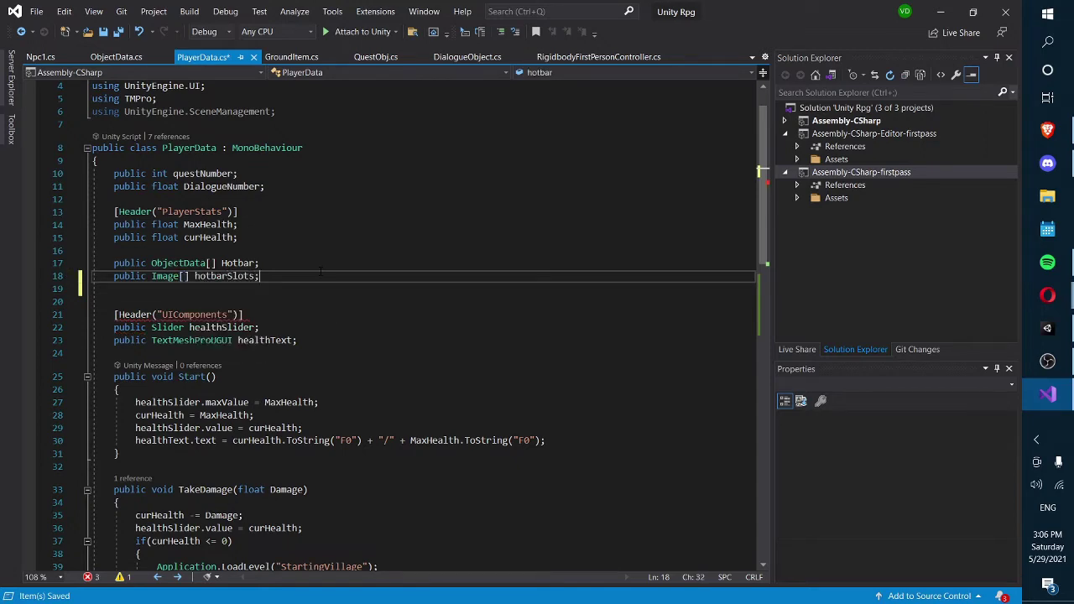
pyautogui.hotkey('ctrl', 's')
# - Fill the null-check block in ReloadHotbar with "hotbarSlots[i].sprite = Hotbar[i].sprite;" and save the script
pyautogui.scroll(-11, 319, 271)
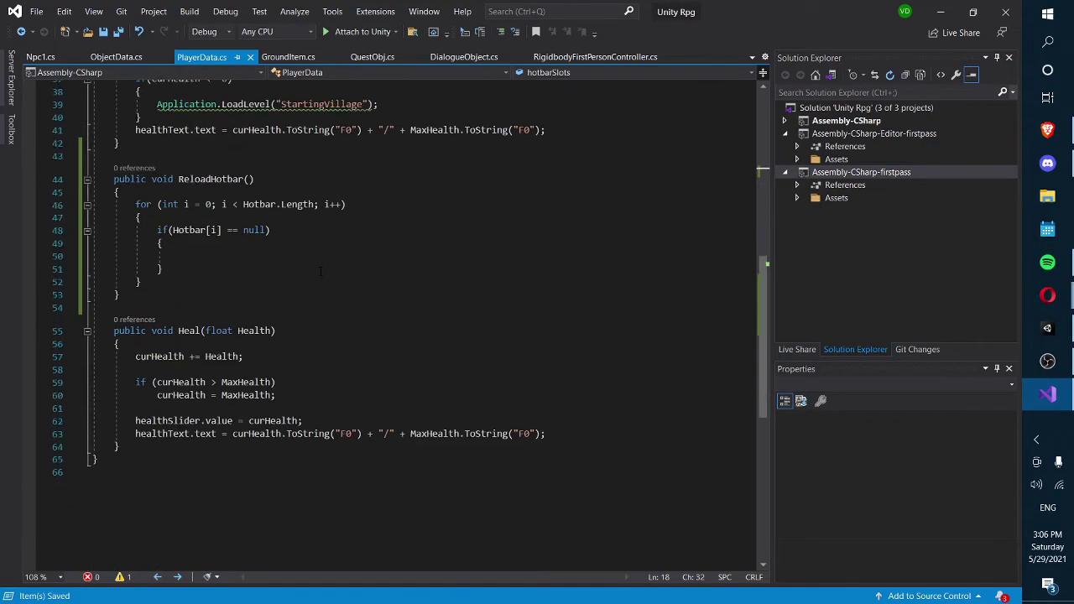
pyautogui.click(249, 253)
pyautogui.scroll(2, 364, 339)
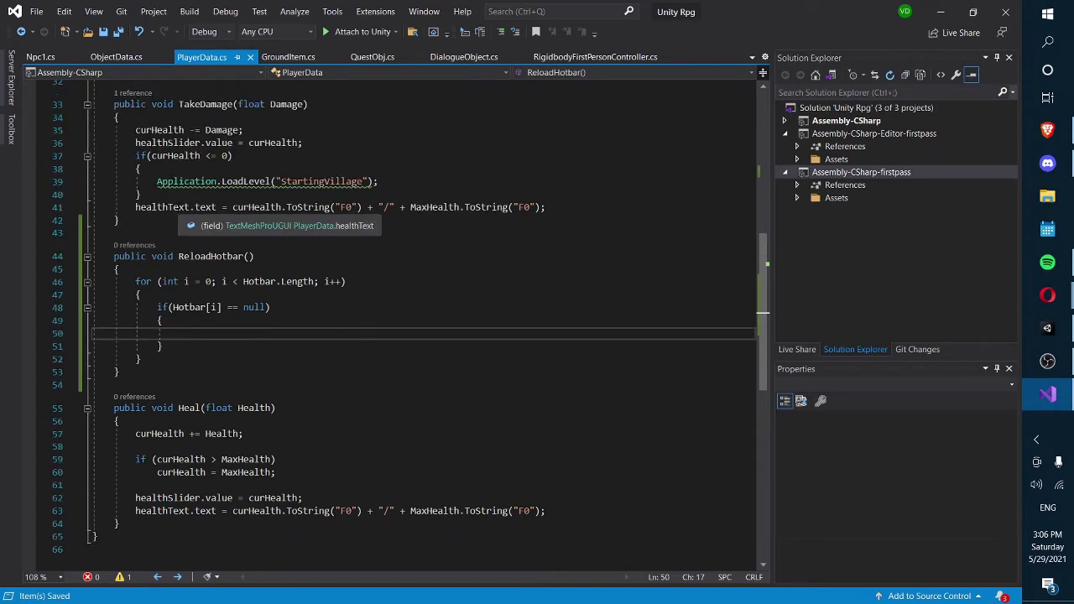
pyautogui.scroll(10, 180, 210)
pyautogui.write('hotb')
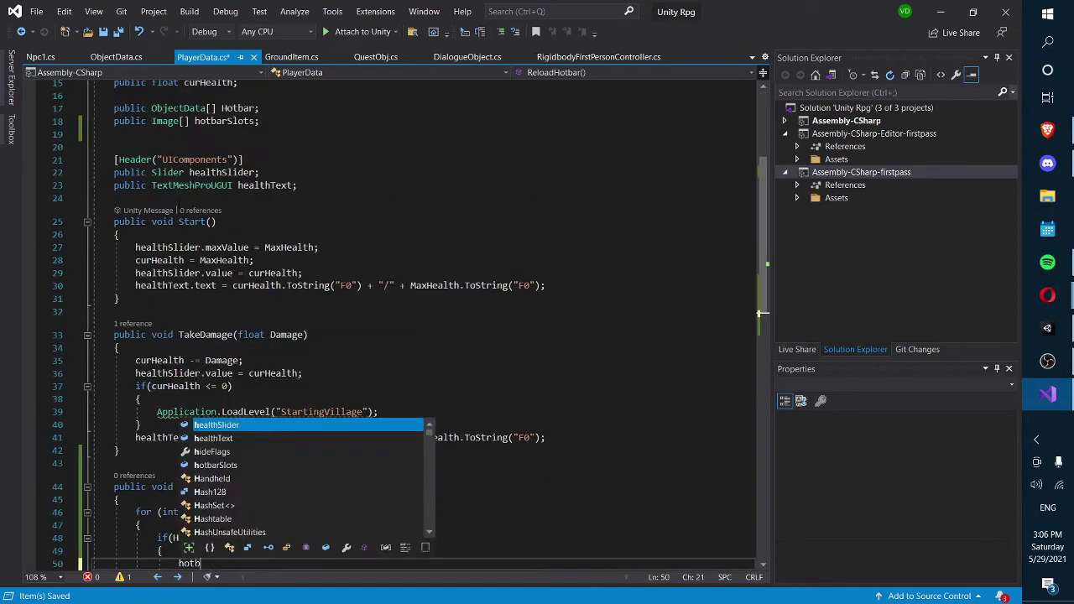
pyautogui.write('arSlots.')
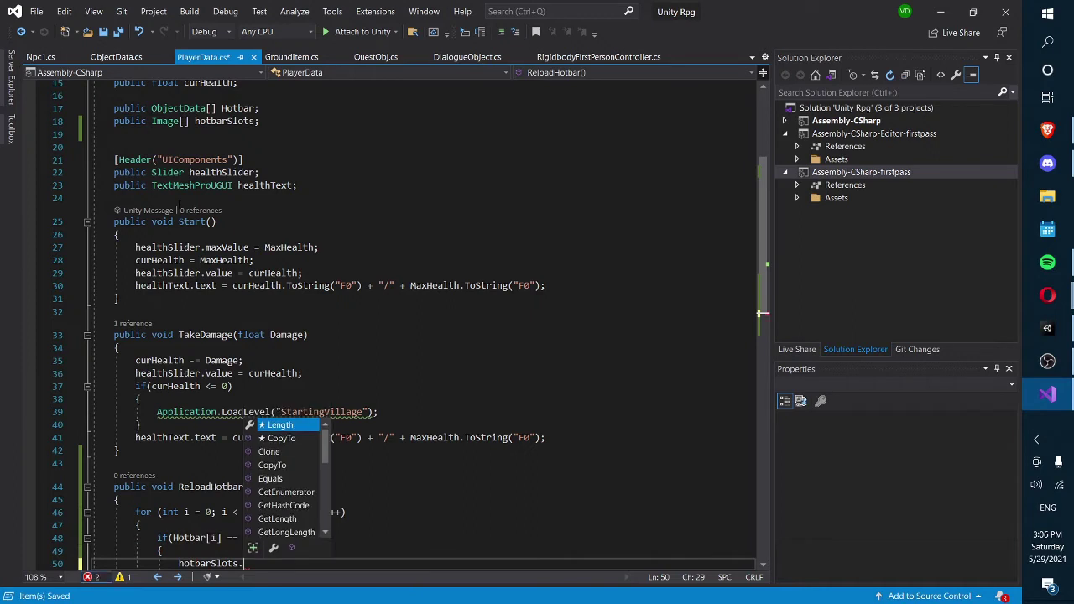
pyautogui.press('BackSpace')
pyautogui.write('[i].')
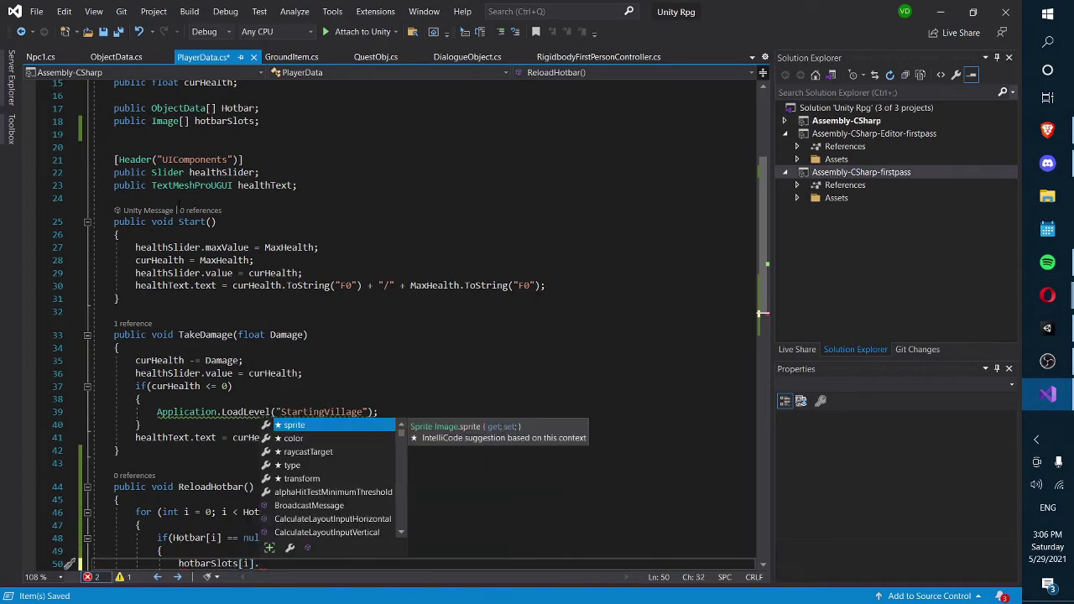
pyautogui.write('sprite =')
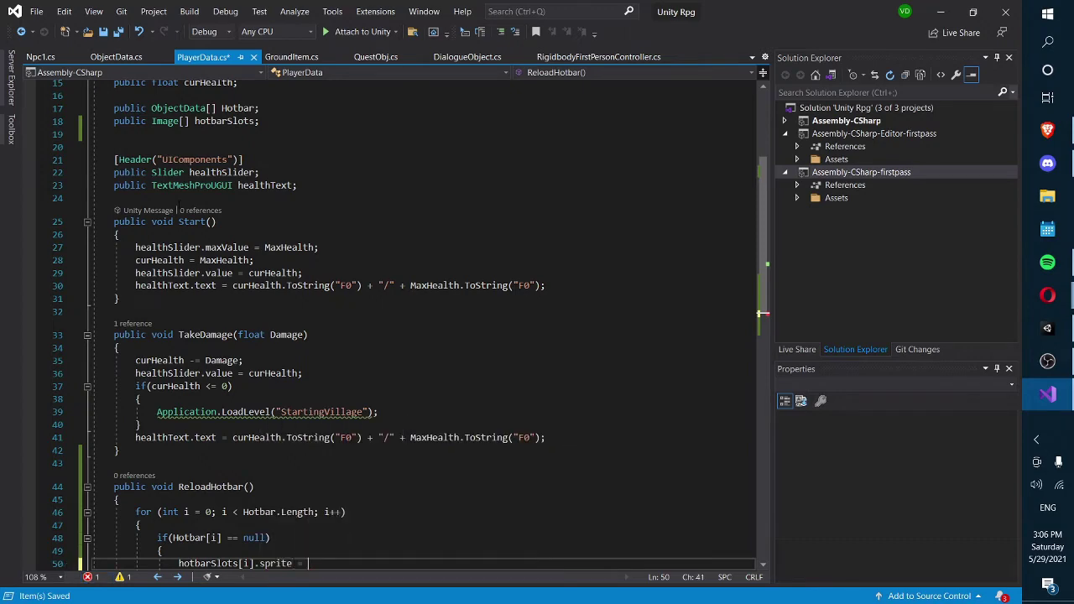
pyautogui.scroll(5, 402, 319)
pyautogui.scroll(-7, 179, 191)
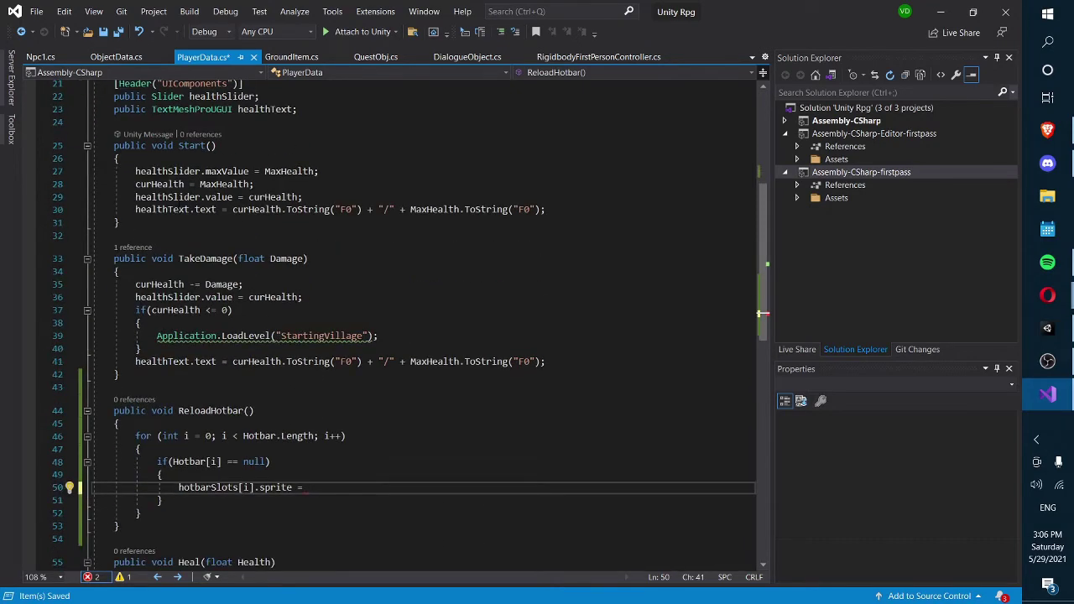
pyautogui.write('Hotbar[i].sprite')
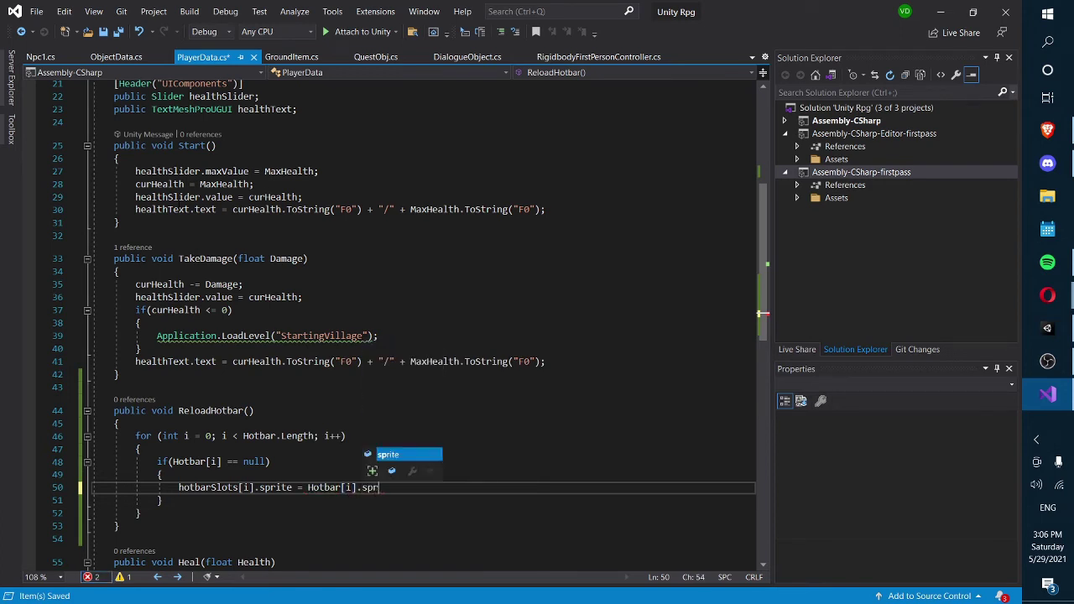
pyautogui.write(';')
pyautogui.hotkey('ctrl', 's')
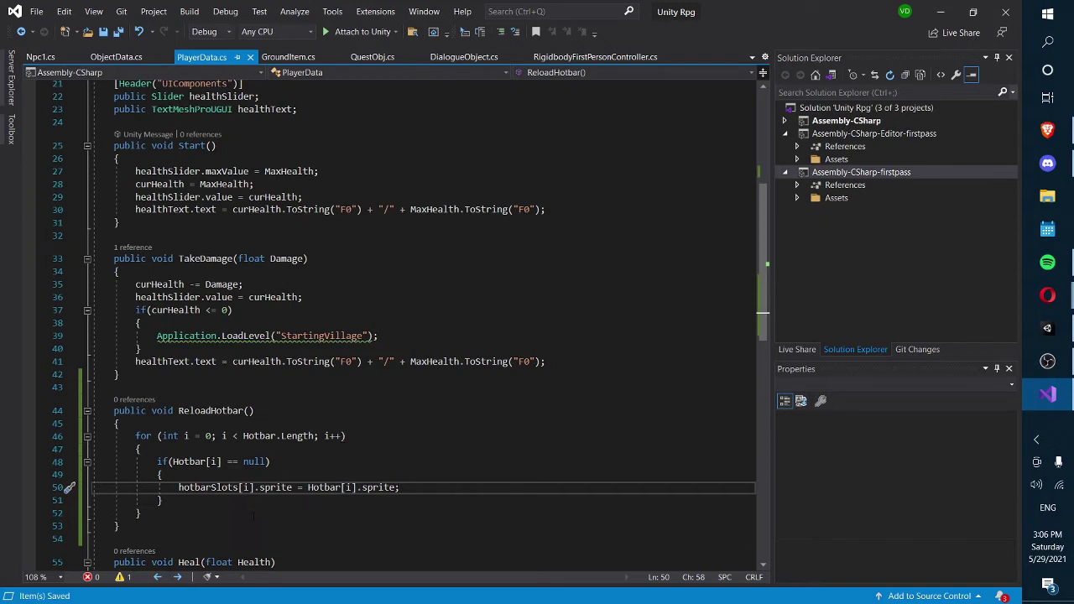
pyautogui.doubleClick(276, 487)
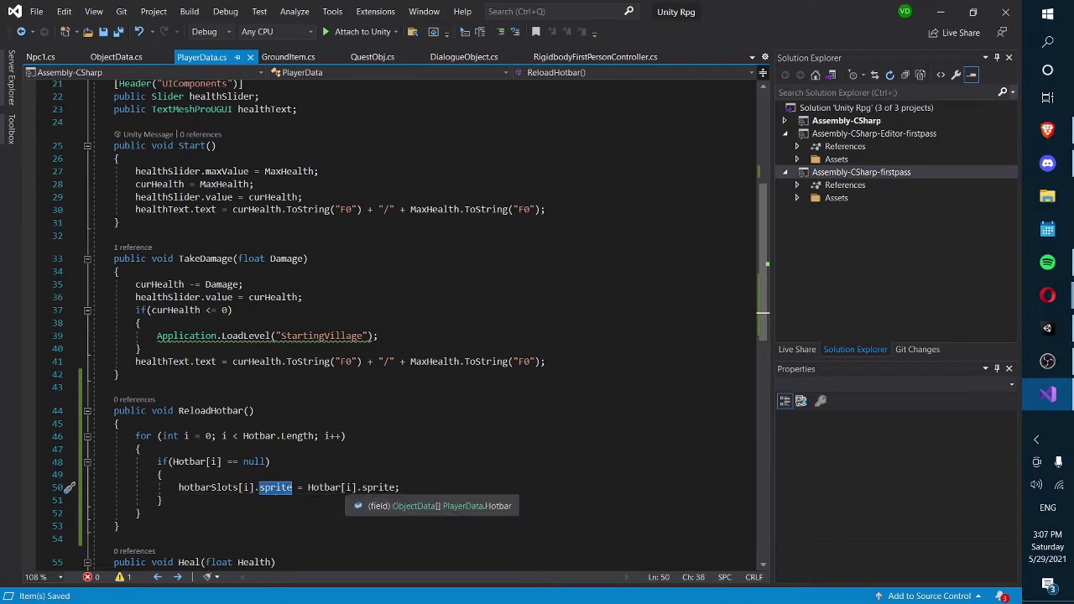
pyautogui.doubleClick(324, 487)
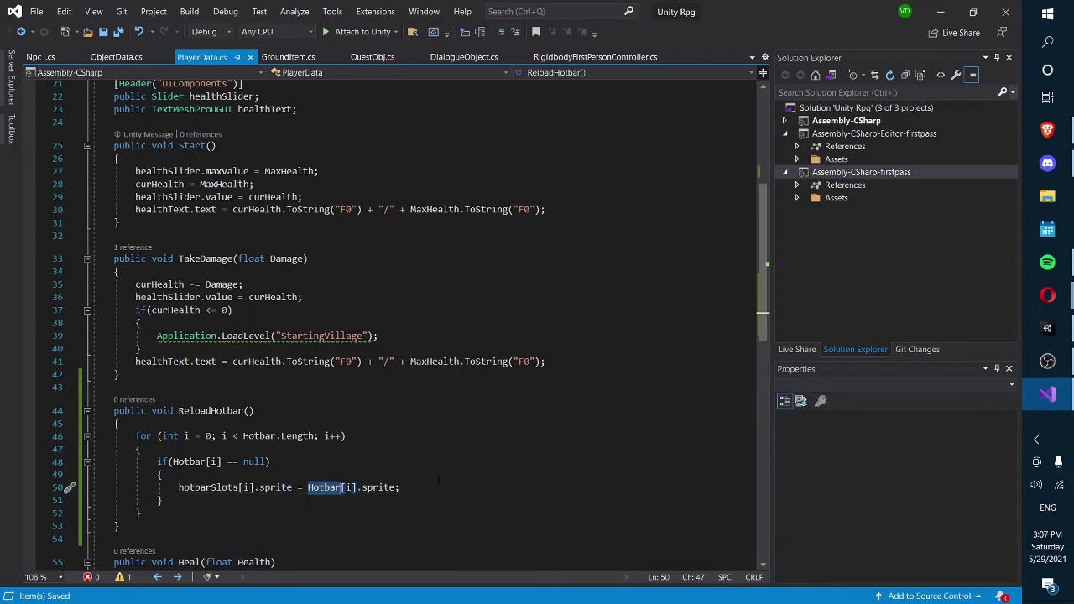
# - Switch to the Unity editor, select the Player object and show the Hotbar Slots array of its Player Data component
pyautogui.click(1047, 328)
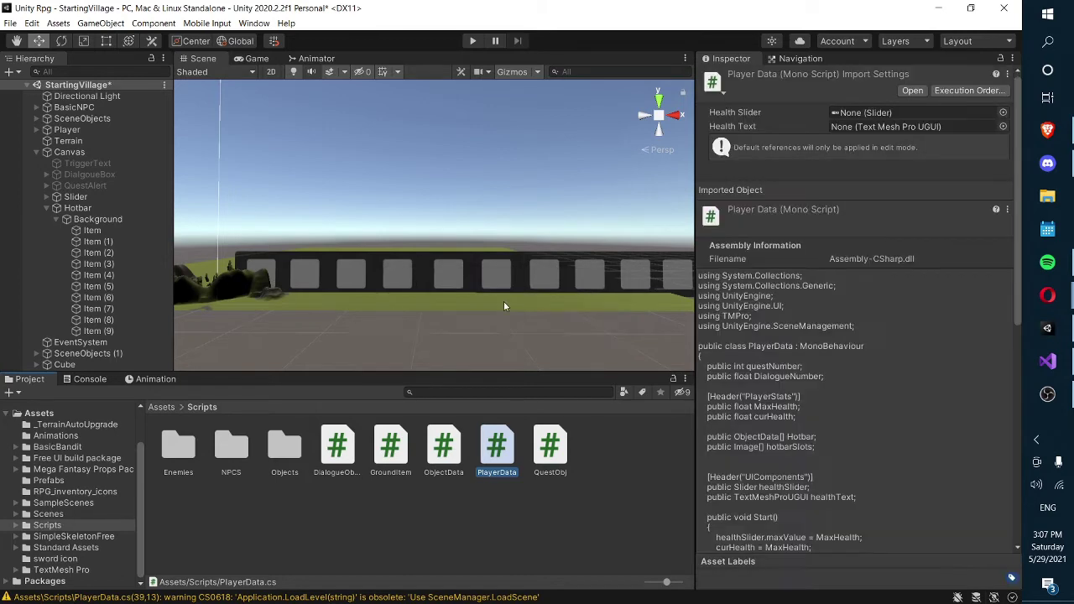
pyautogui.click(134, 253)
pyautogui.click(67, 207)
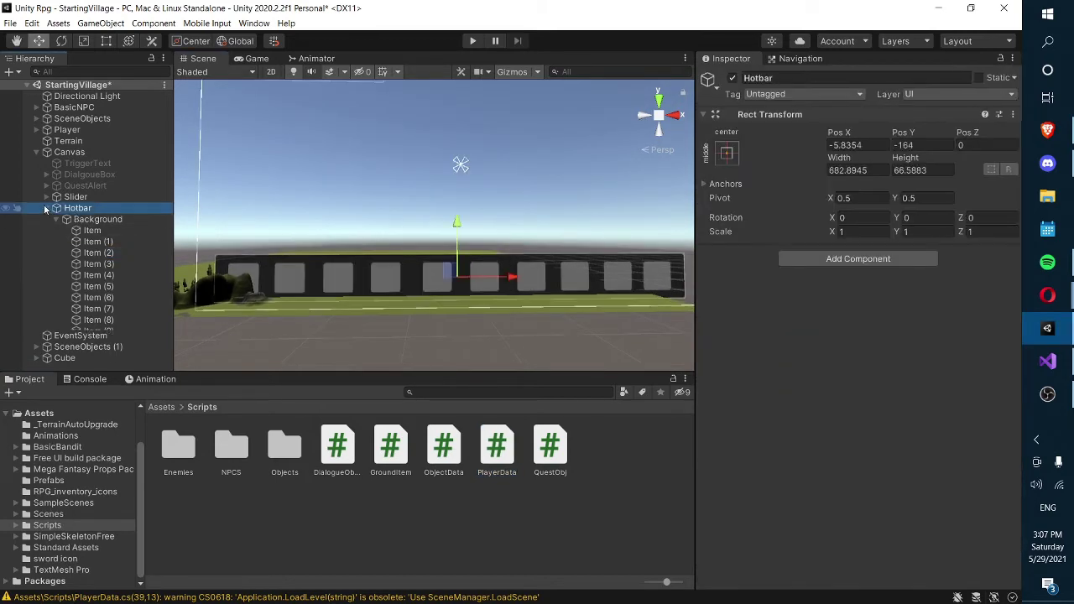
pyautogui.click(47, 207)
pyautogui.click(83, 142)
pyautogui.click(67, 129)
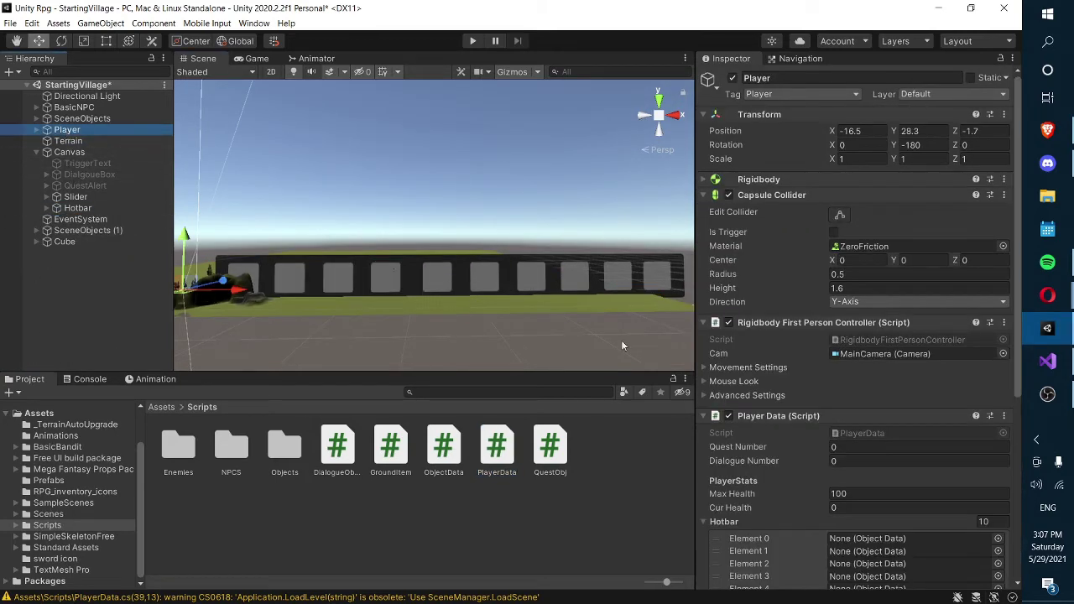
pyautogui.scroll(-5, 926, 475)
pyautogui.click(808, 392)
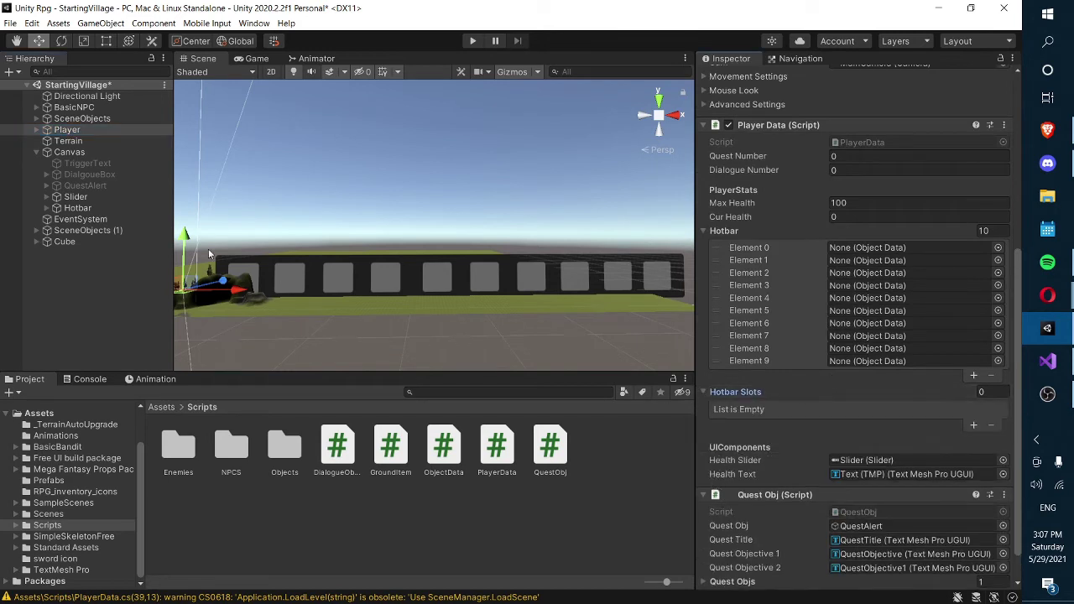
# - Lock the Inspector on Player and assign all ten hotbar images, Item through Item (9), to the Hotbar Slots array
pyautogui.click(46, 207)
pyautogui.click(56, 219)
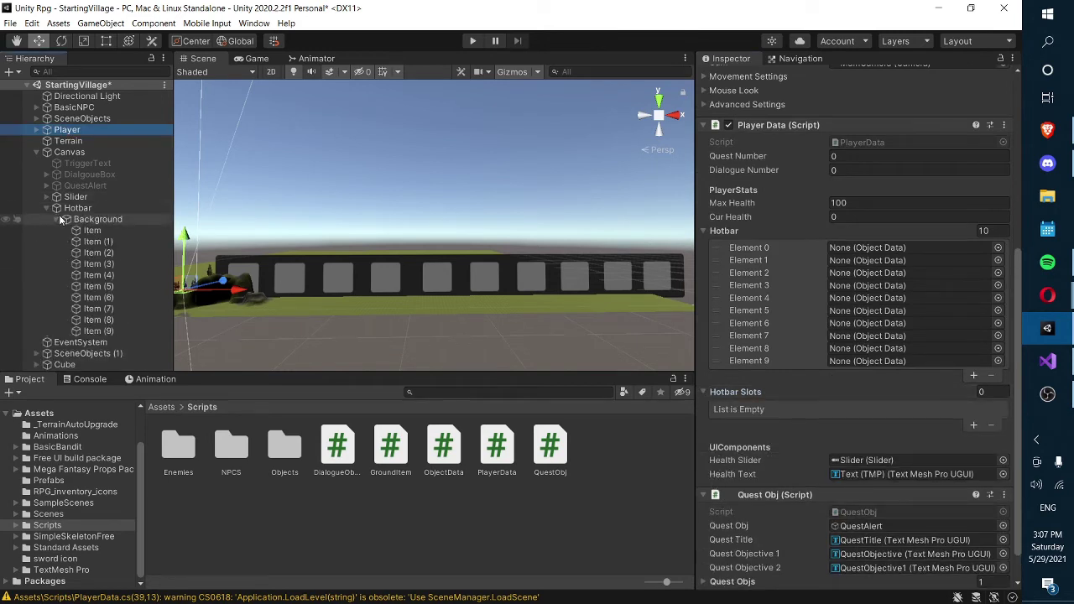
pyautogui.click(1012, 58)
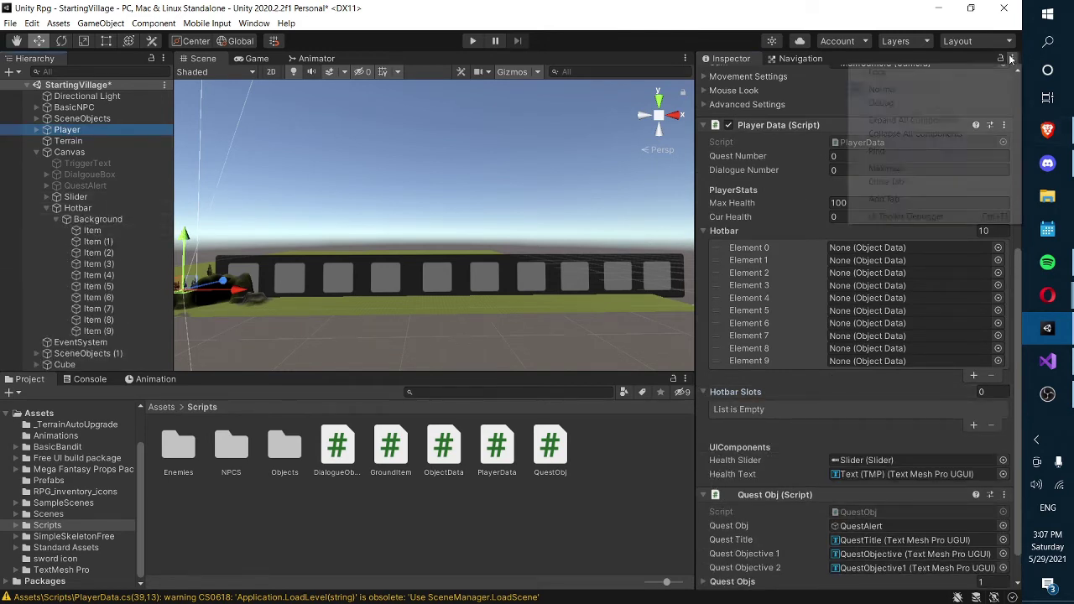
pyautogui.click(458, 162)
pyautogui.click(91, 230)
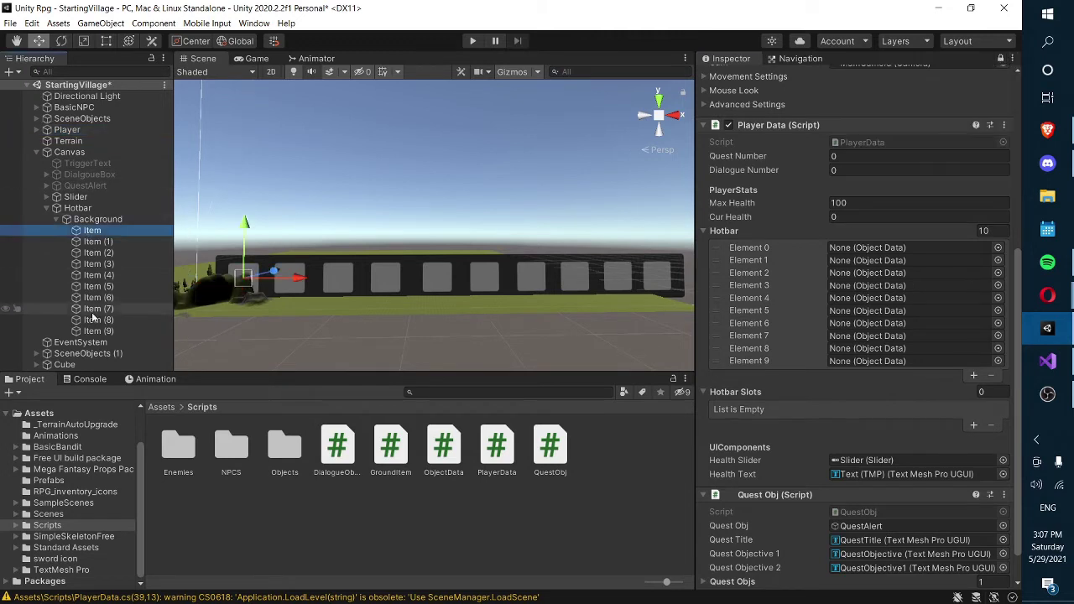
pyautogui.keyDown('shift'); pyautogui.click(97, 331); pyautogui.keyUp('shift')
pyautogui.moveTo(99, 323); pyautogui.dragTo(808, 394)
# - Remove all ten elements from the Hotbar Slots array in Player Data
pyautogui.click(92, 230)
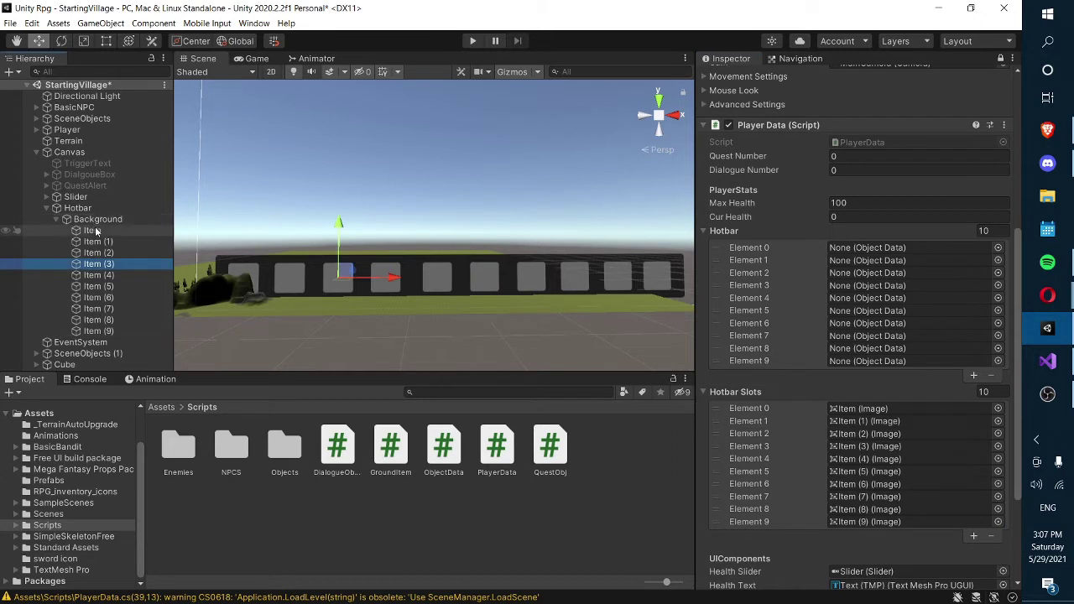
pyautogui.click(749, 409)
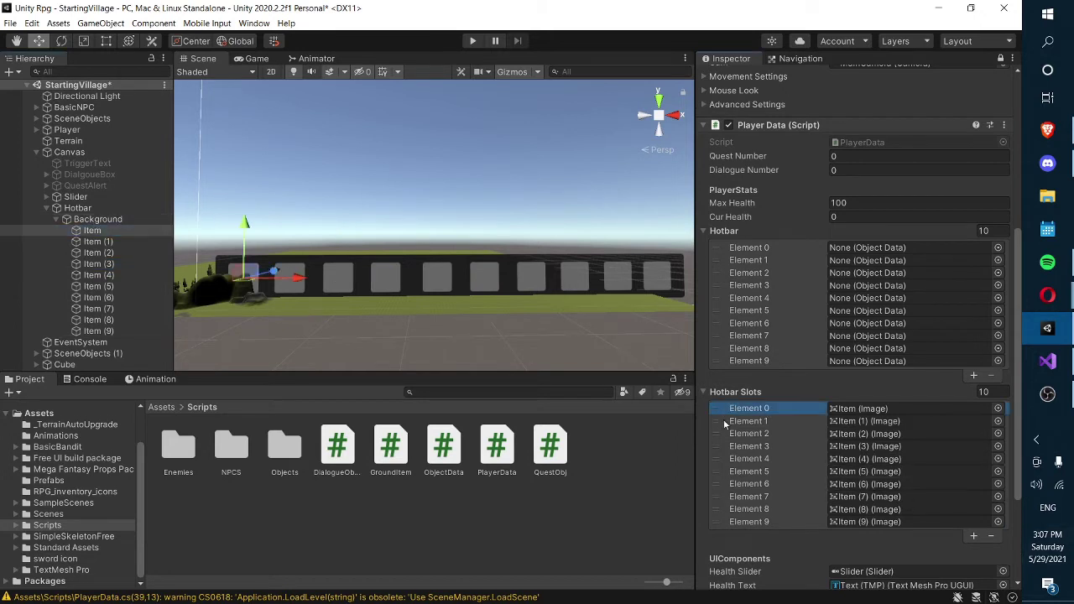
pyautogui.click(764, 521)
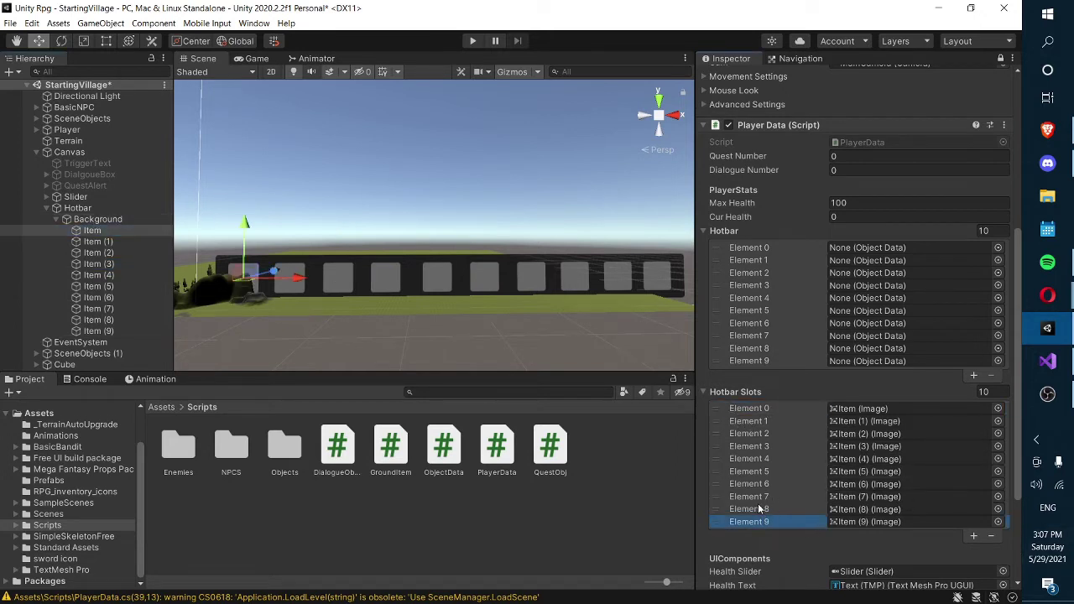
pyautogui.click(776, 509)
pyautogui.click(991, 535)
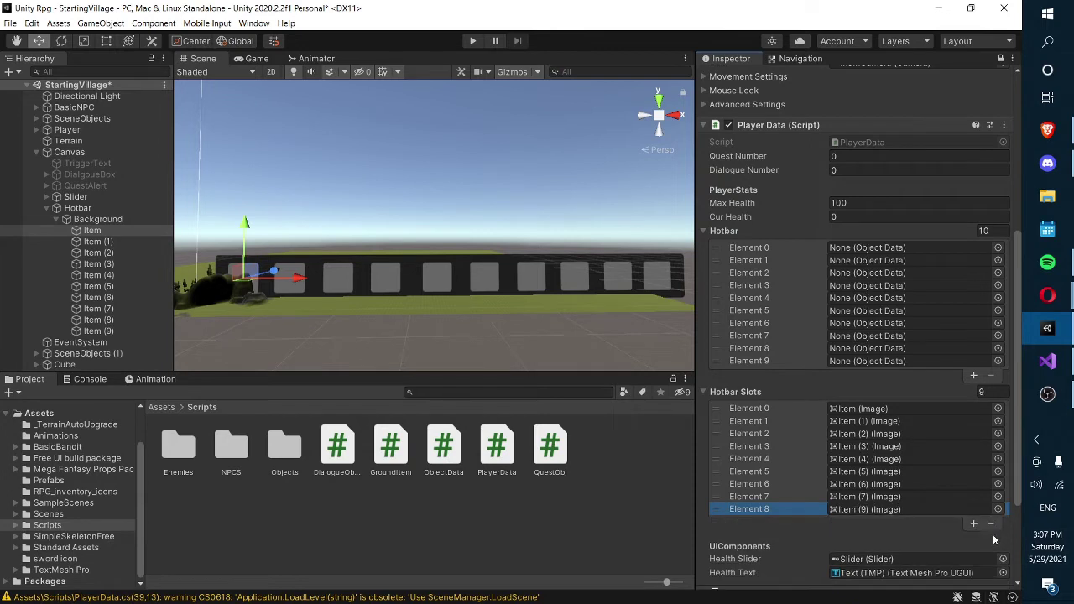
pyautogui.click(992, 523)
pyautogui.click(991, 510)
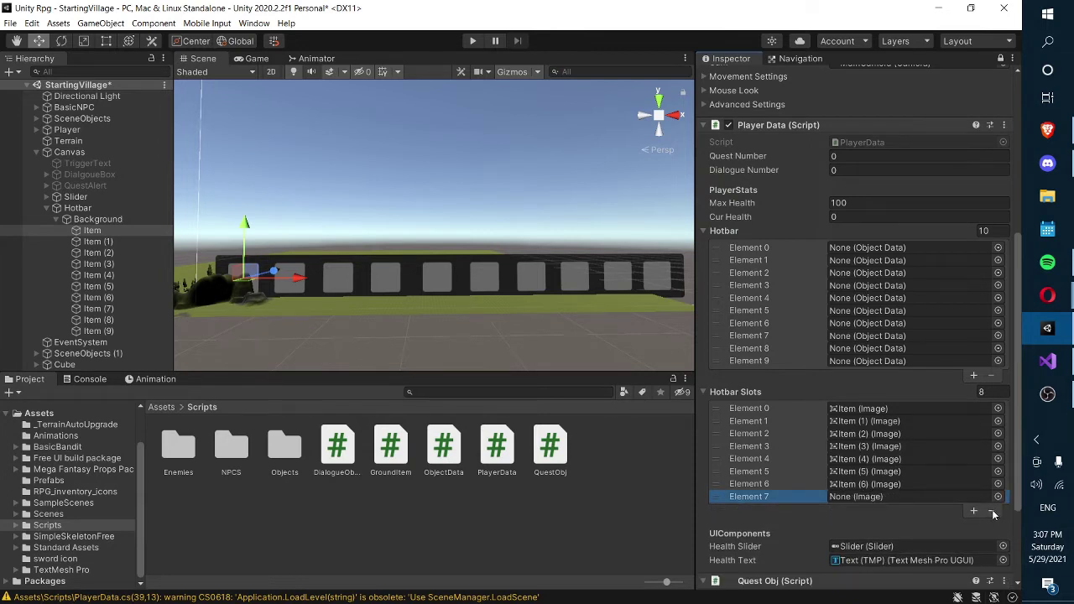
pyautogui.click(991, 498)
pyautogui.click(991, 485)
pyautogui.click(991, 472)
pyautogui.click(990, 459)
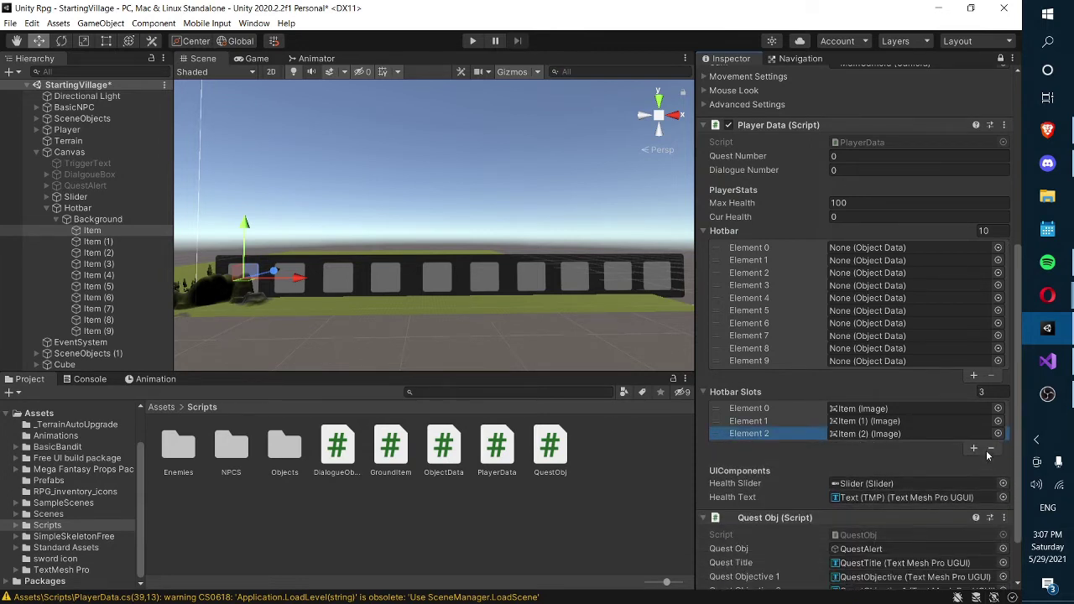
pyautogui.click(990, 447)
pyautogui.click(991, 435)
pyautogui.click(991, 424)
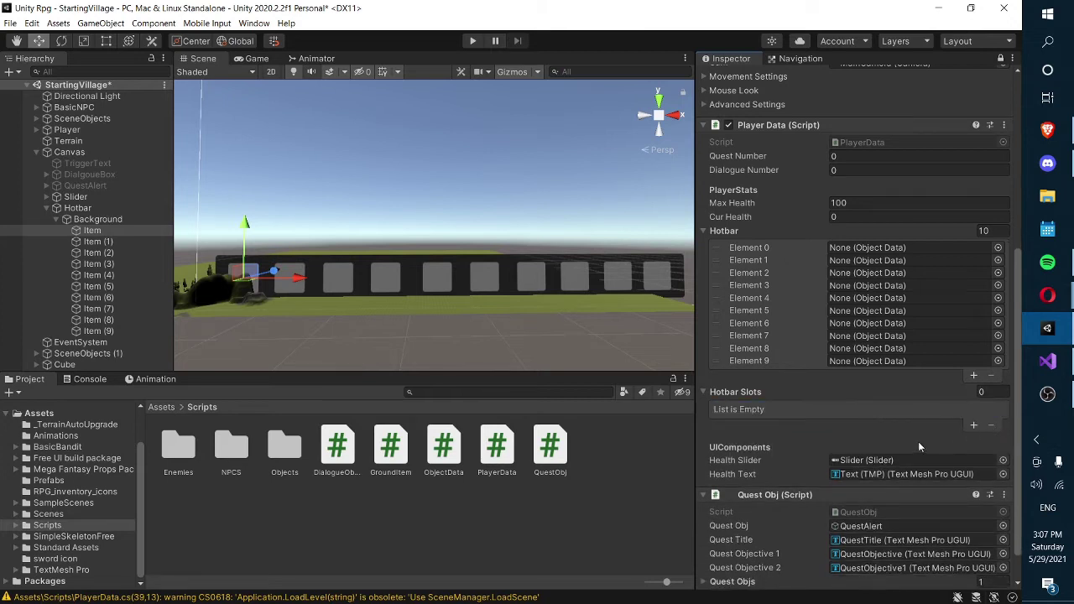
# - Reorder the children of the hotbar Background so Item (2) and Item (3) come directly after Item, ahead of Item (1)
pyautogui.click(100, 241)
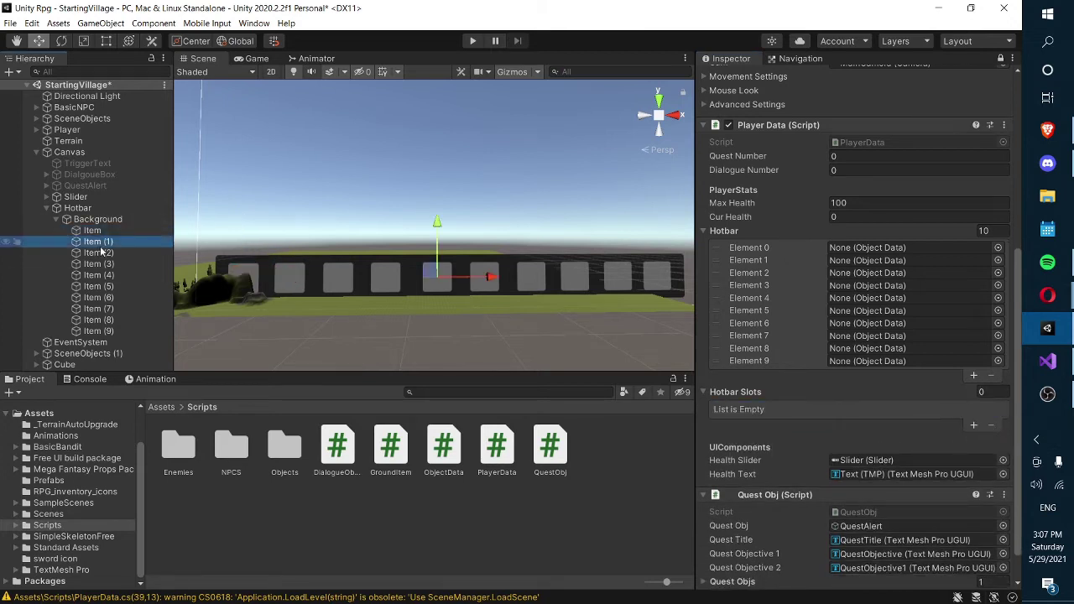
pyautogui.click(107, 263)
pyautogui.click(106, 253)
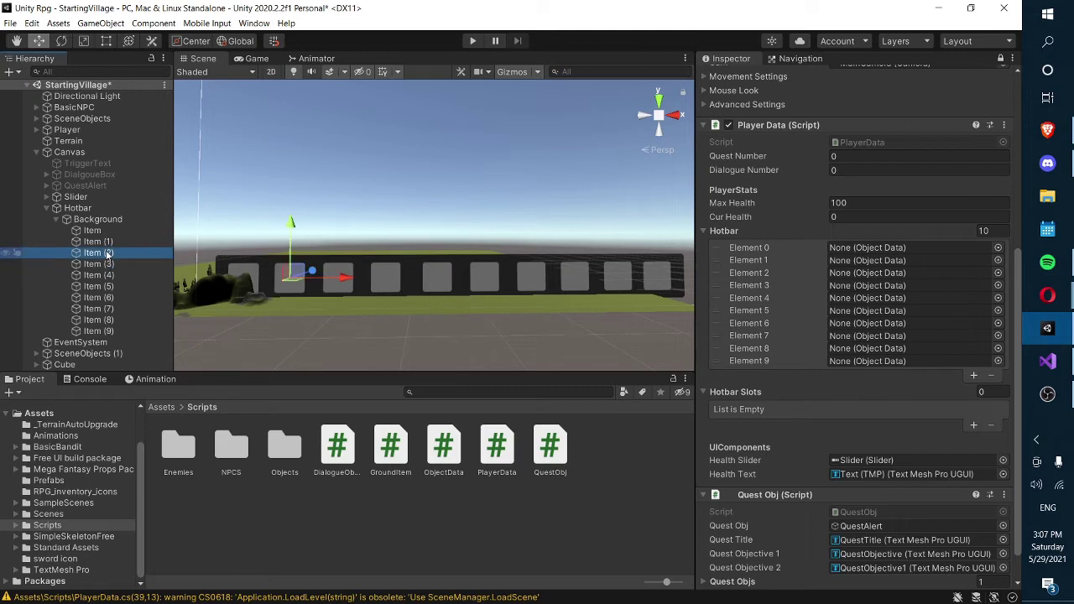
pyautogui.moveTo(104, 255); pyautogui.dragTo(102, 243)
pyautogui.click(99, 253)
pyautogui.click(97, 264)
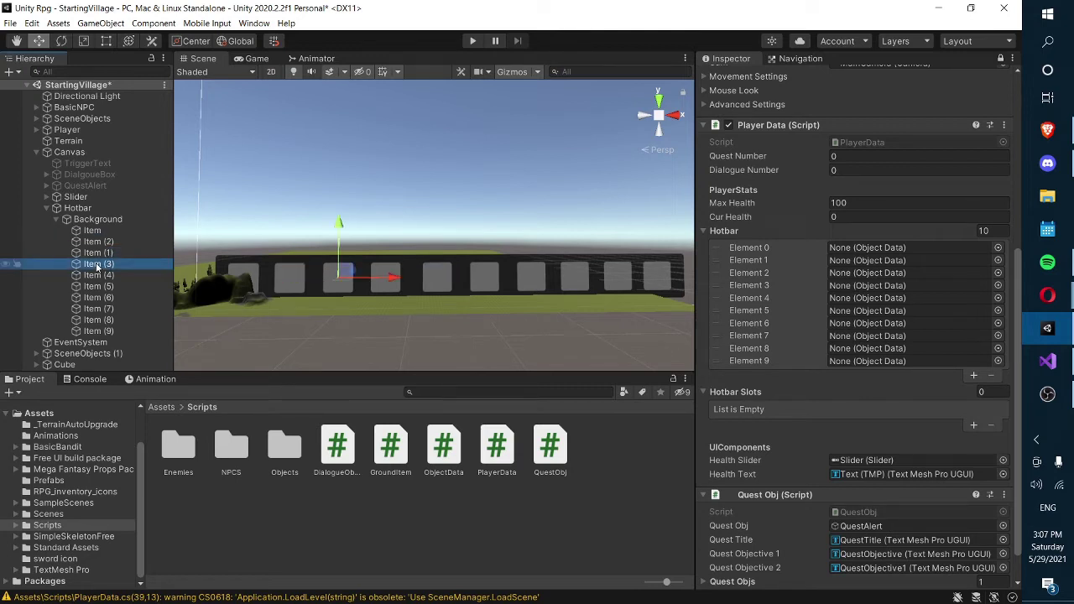
pyautogui.moveTo(97, 264); pyautogui.dragTo(99, 247)
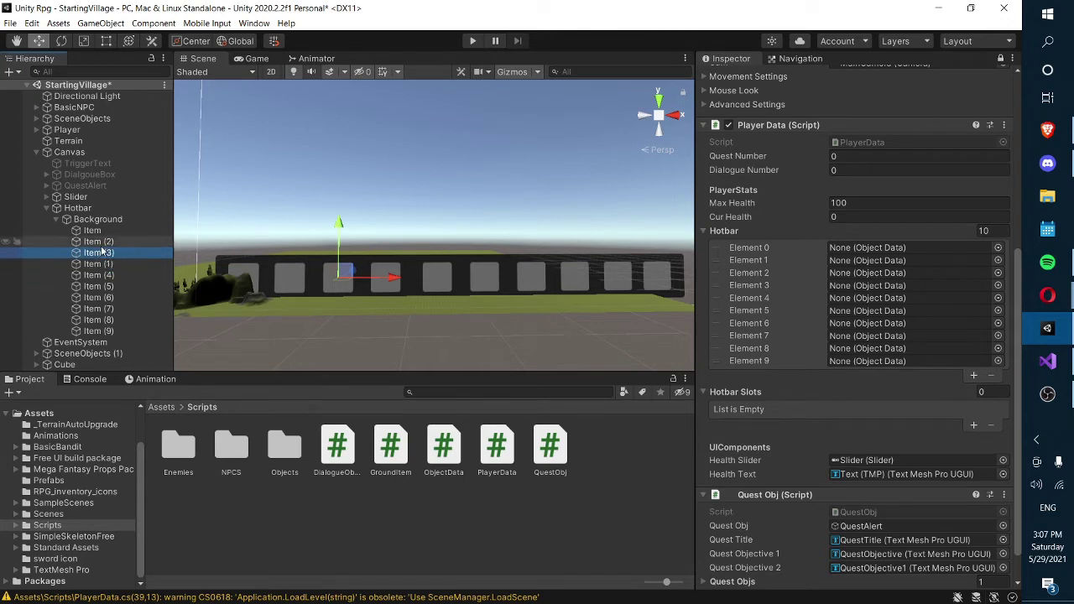
# - Unlock the Inspector, move Item (4) ahead of Item (1) in the hotbar Background, and rename Item (1) as Item (5)
pyautogui.click(1000, 58)
pyautogui.click(759, 75)
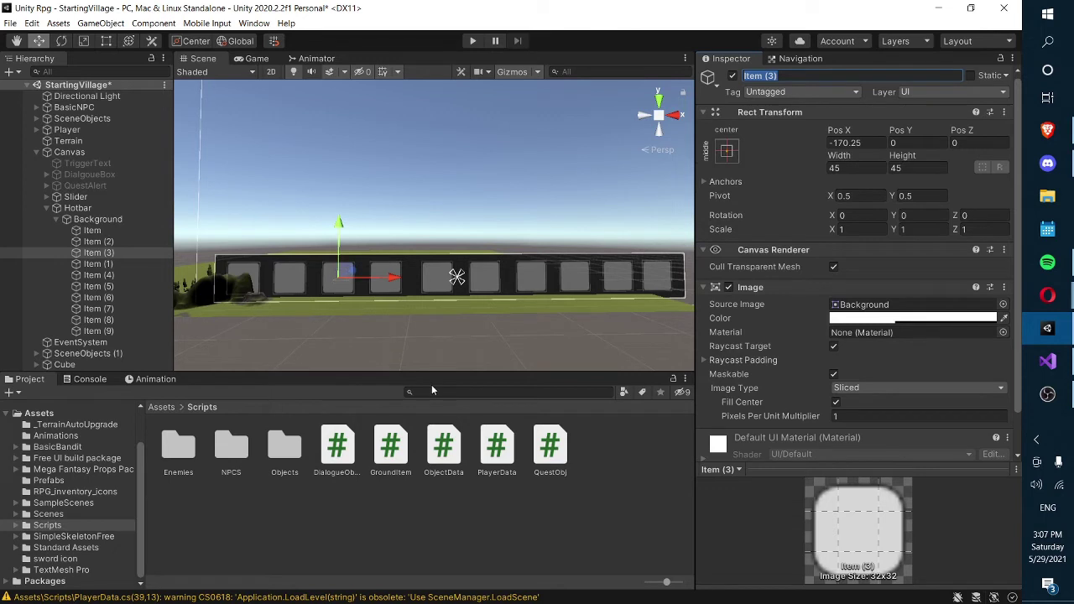
pyautogui.click(96, 241)
pyautogui.click(102, 265)
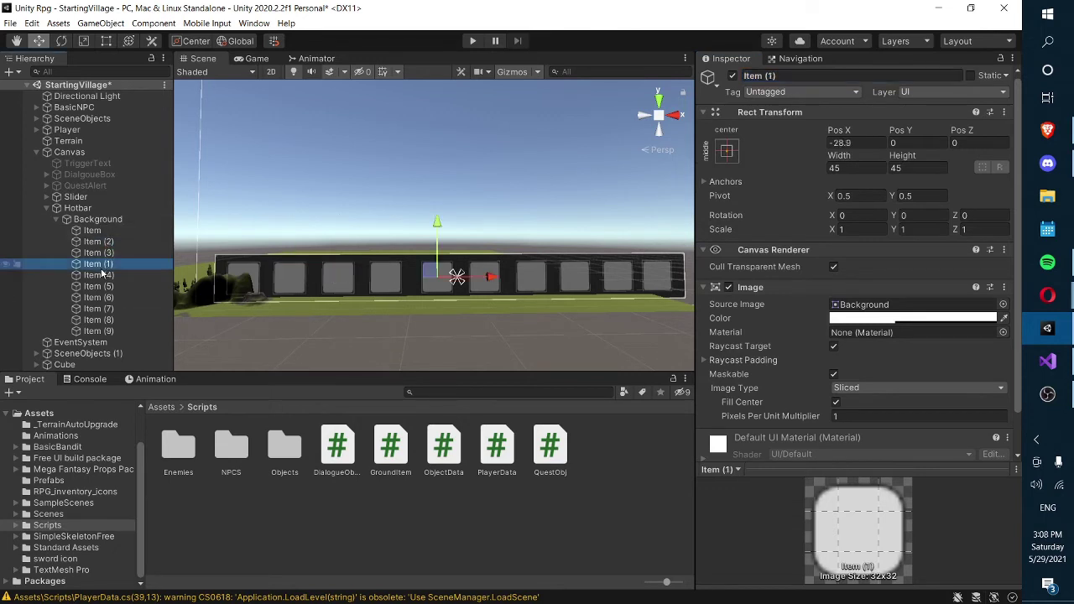
pyautogui.moveTo(102, 274); pyautogui.dragTo(106, 266)
pyautogui.click(100, 275)
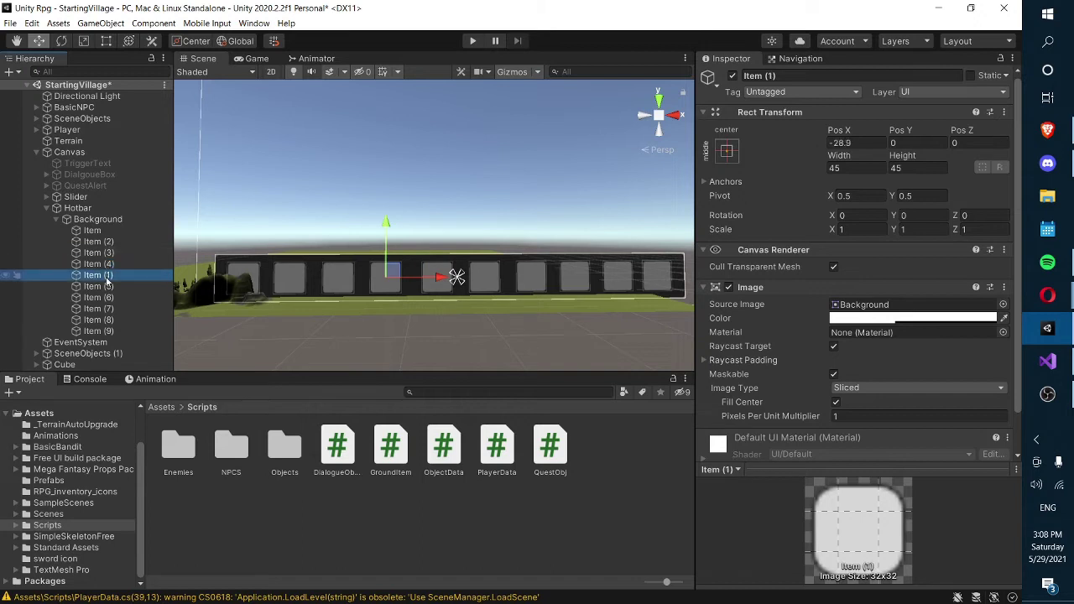
pyautogui.click(902, 77)
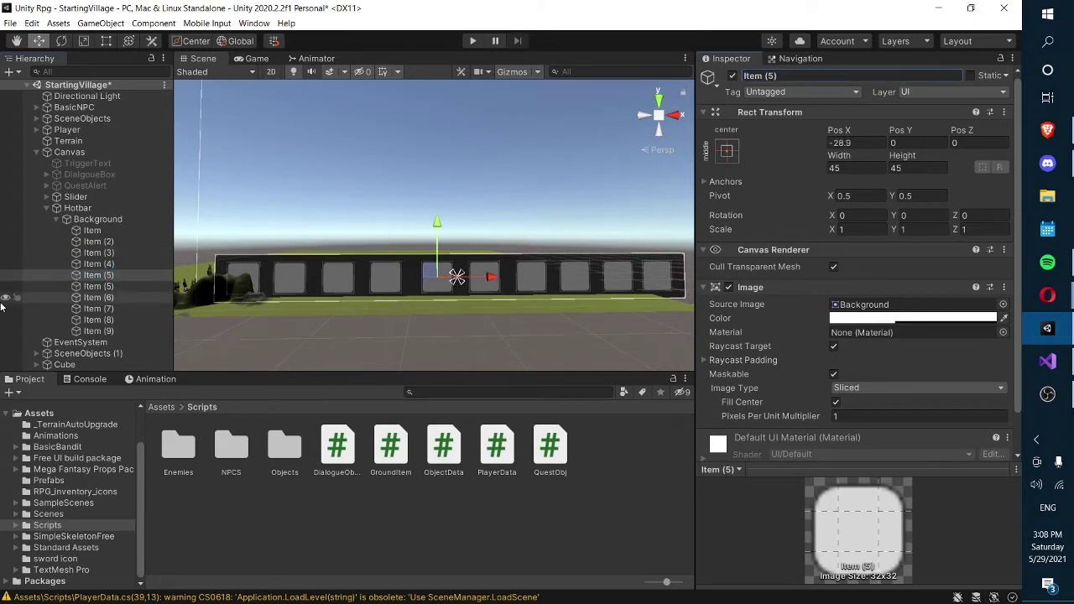
# - Move the second Item (5) down the hotbar Background children so it sits between Item (8) and Item (9)
pyautogui.click(91, 290)
pyautogui.click(96, 297)
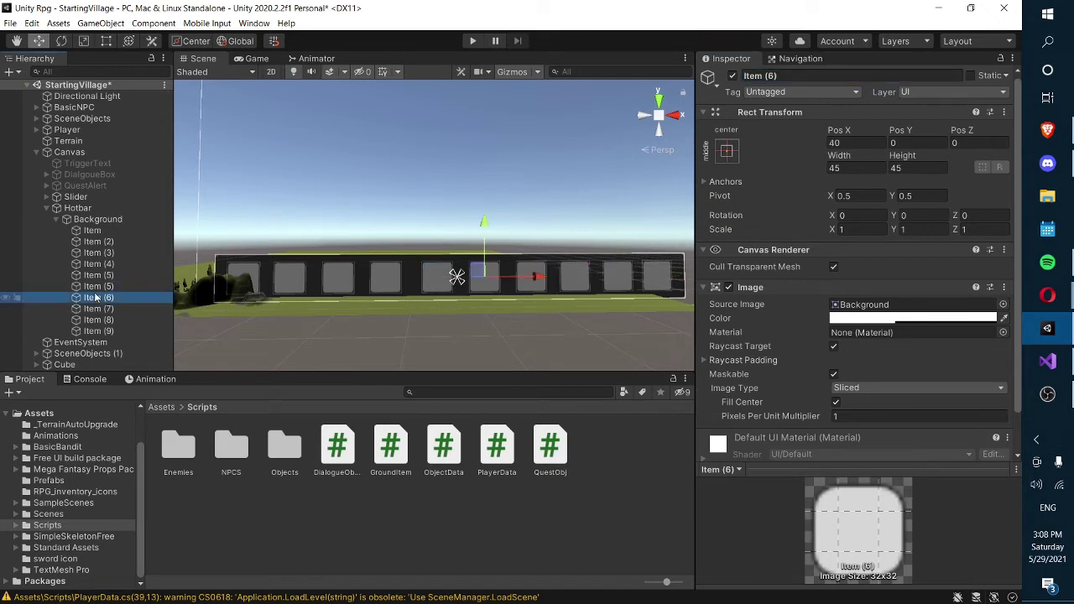
pyautogui.click(766, 75)
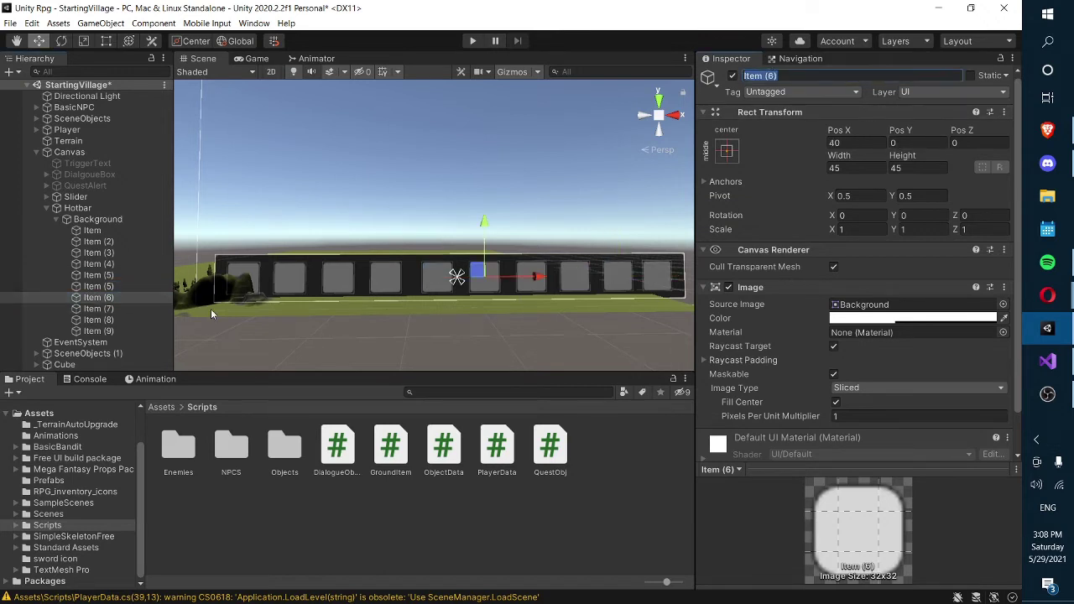
pyautogui.moveTo(102, 299)
pyautogui.mouseDown()
pyautogui.moveTo(111, 288)
pyautogui.moveTo(105, 322)
pyautogui.moveTo(106, 312)
pyautogui.mouseUp()
pyautogui.click(105, 309)
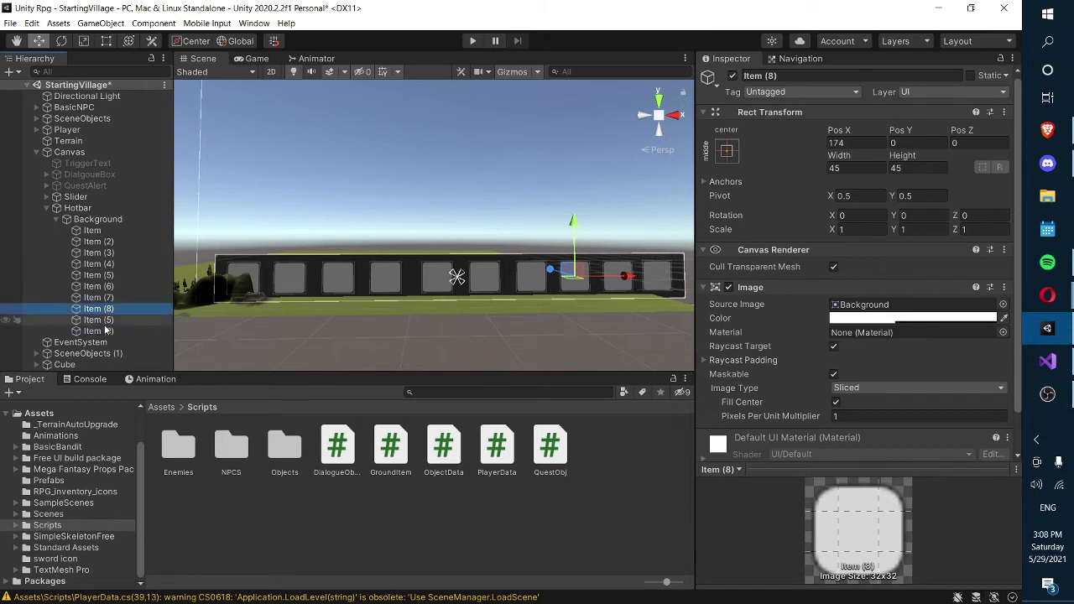
pyautogui.click(106, 331)
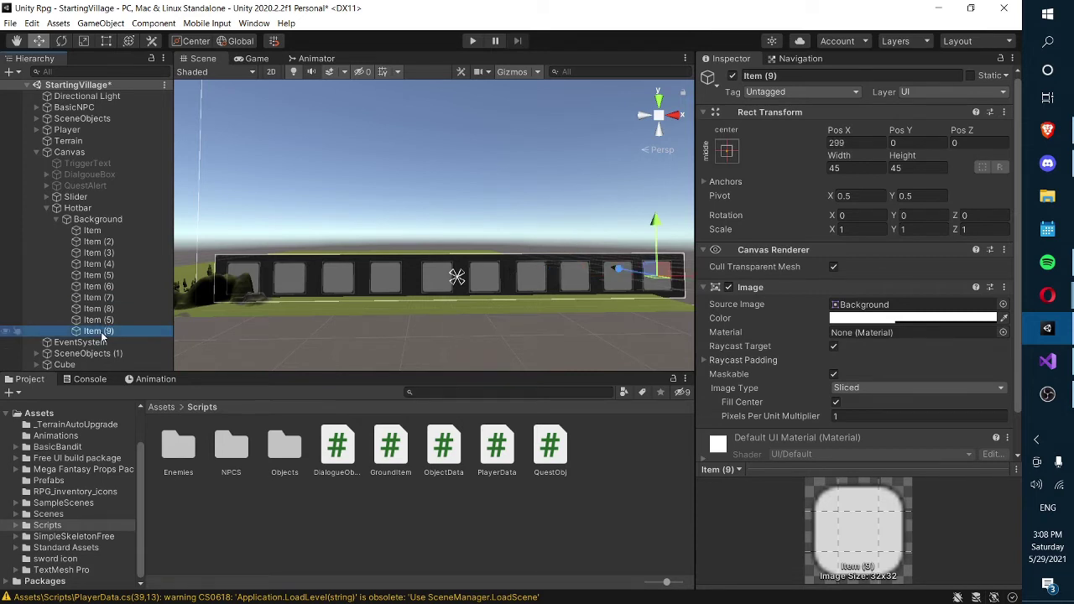
# - Rename the second Item (5) as Item (9) and the last hotbar slot as Item (10)
pyautogui.click(98, 320)
pyautogui.click(789, 76)
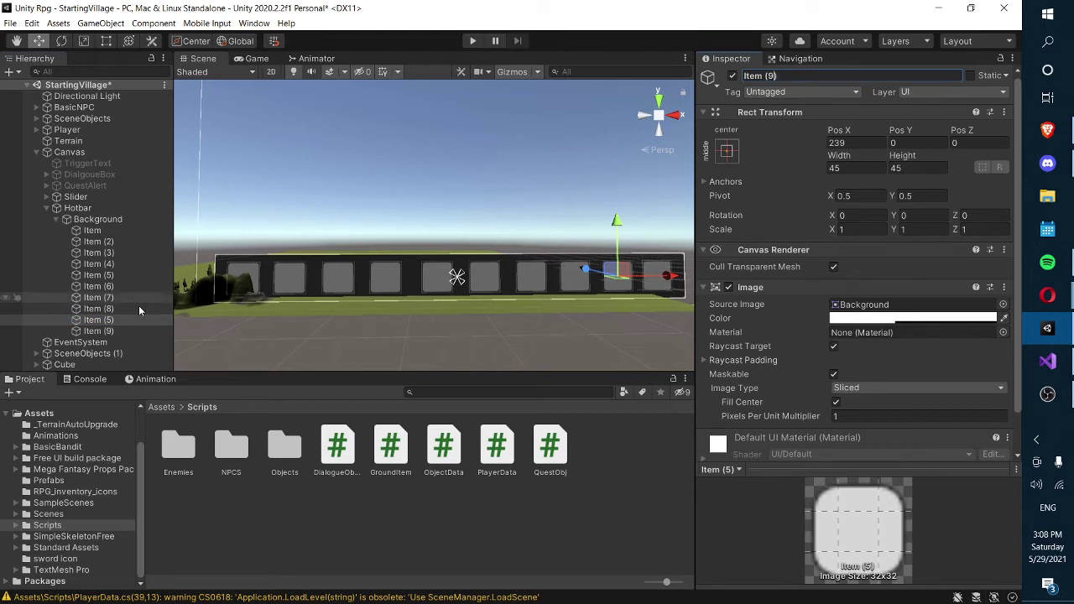
pyautogui.click(98, 330)
pyautogui.click(789, 75)
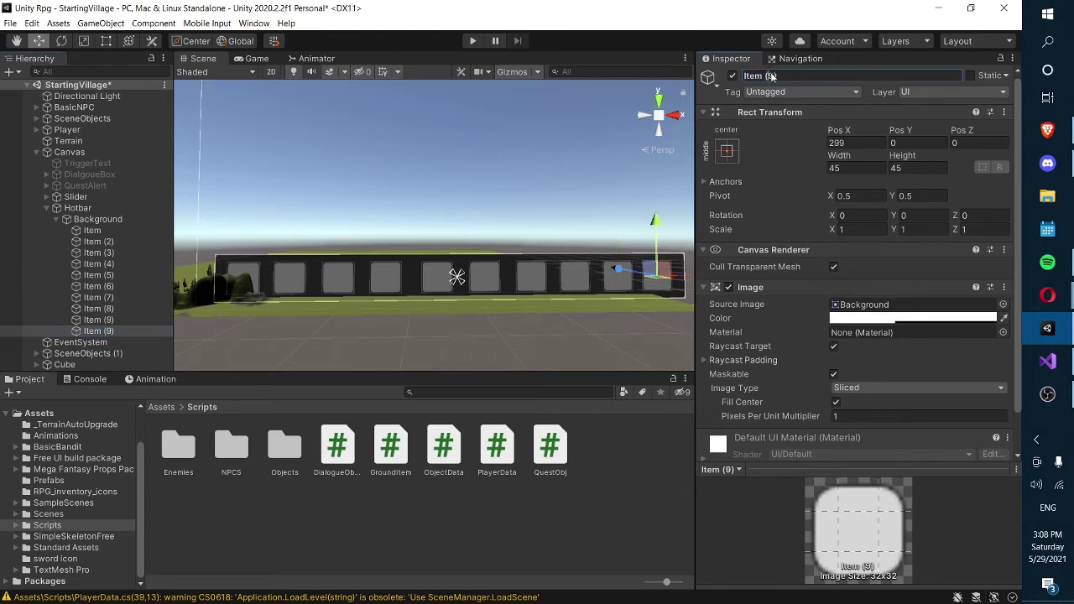
pyautogui.write('10')
# - Lock the Inspector on Player, assign Item through Item (10) in order to the Hotbar Slots array, and unlock the Inspector
pyautogui.click(132, 140)
pyautogui.click(133, 129)
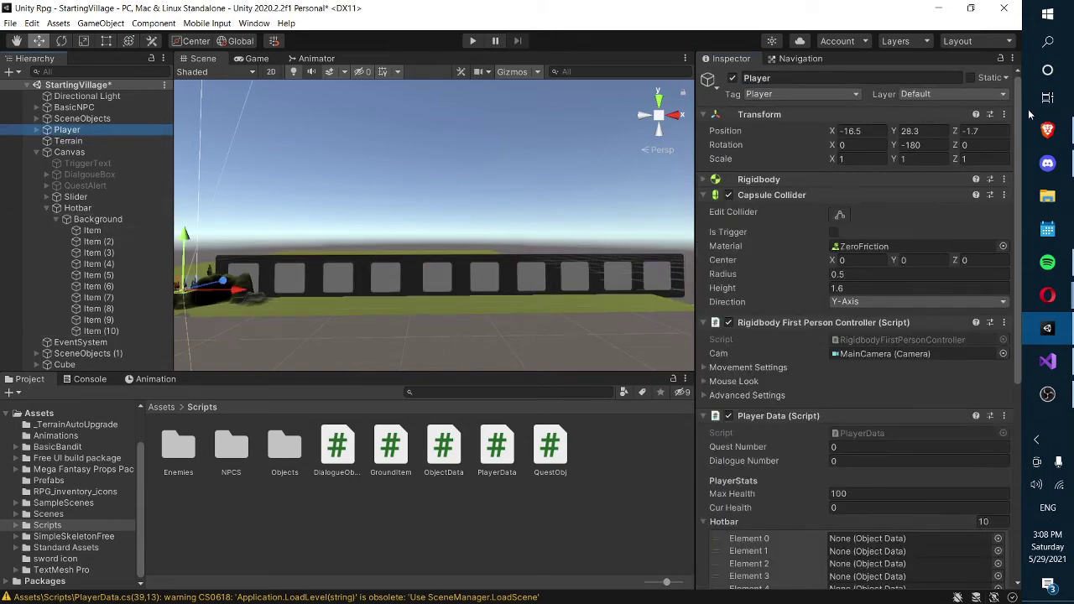
pyautogui.click(999, 59)
pyautogui.scroll(-5, 855, 252)
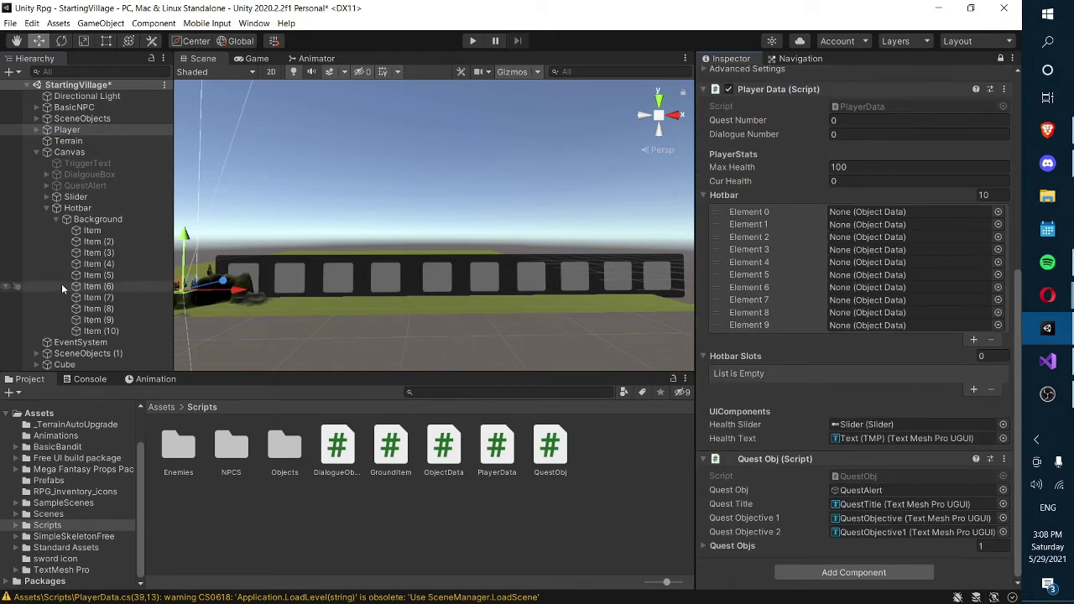
pyautogui.click(109, 241)
pyautogui.click(92, 230)
pyautogui.keyDown('shift'); pyautogui.click(100, 330); pyautogui.keyUp('shift')
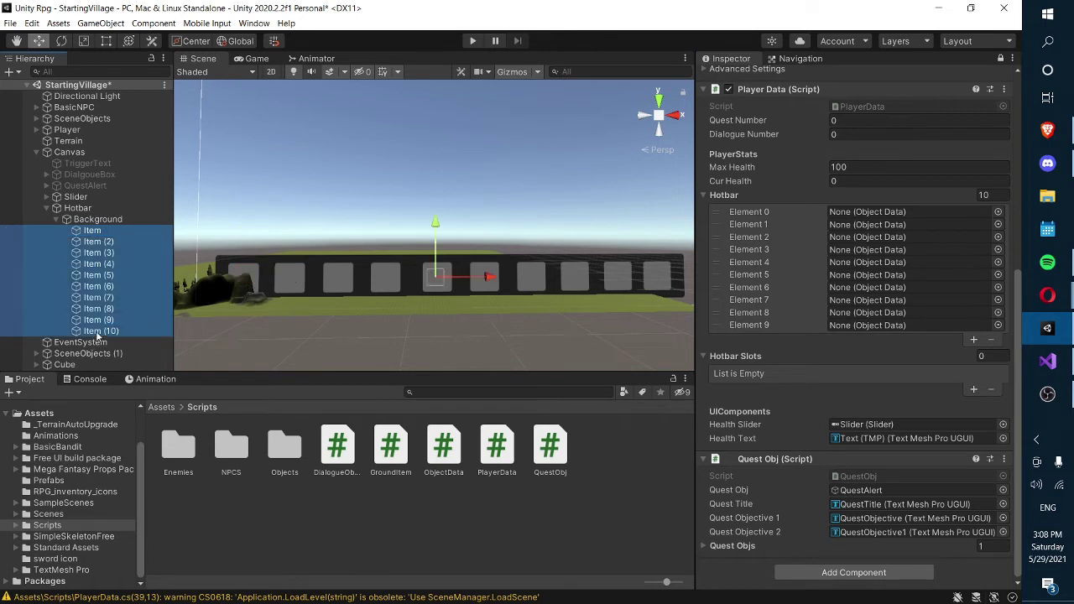
pyautogui.moveTo(101, 304); pyautogui.dragTo(805, 360)
pyautogui.click(584, 524)
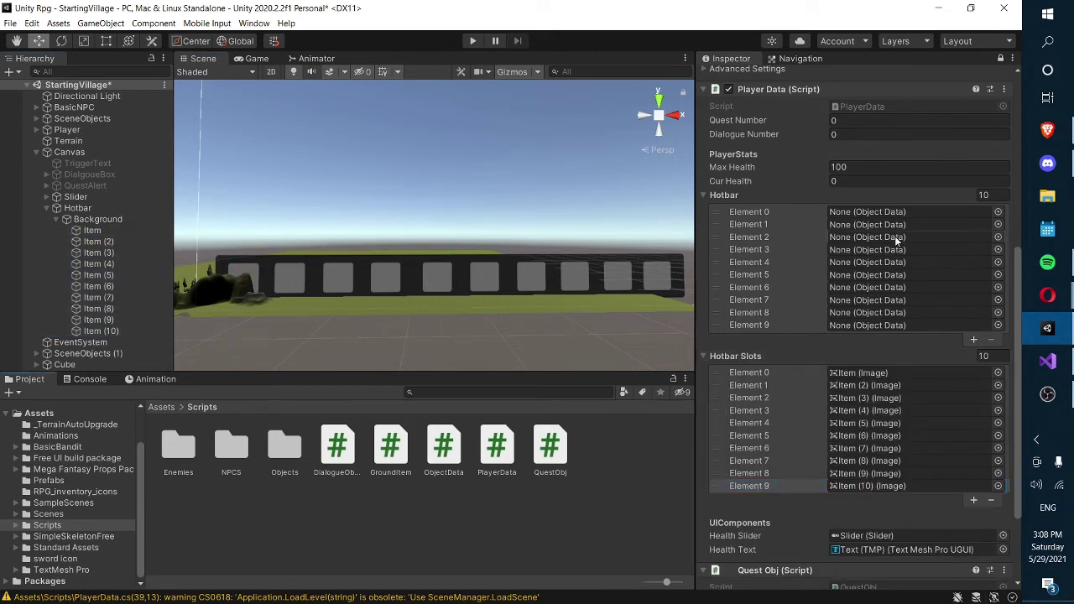
pyautogui.scroll(5, 895, 235)
pyautogui.click(999, 58)
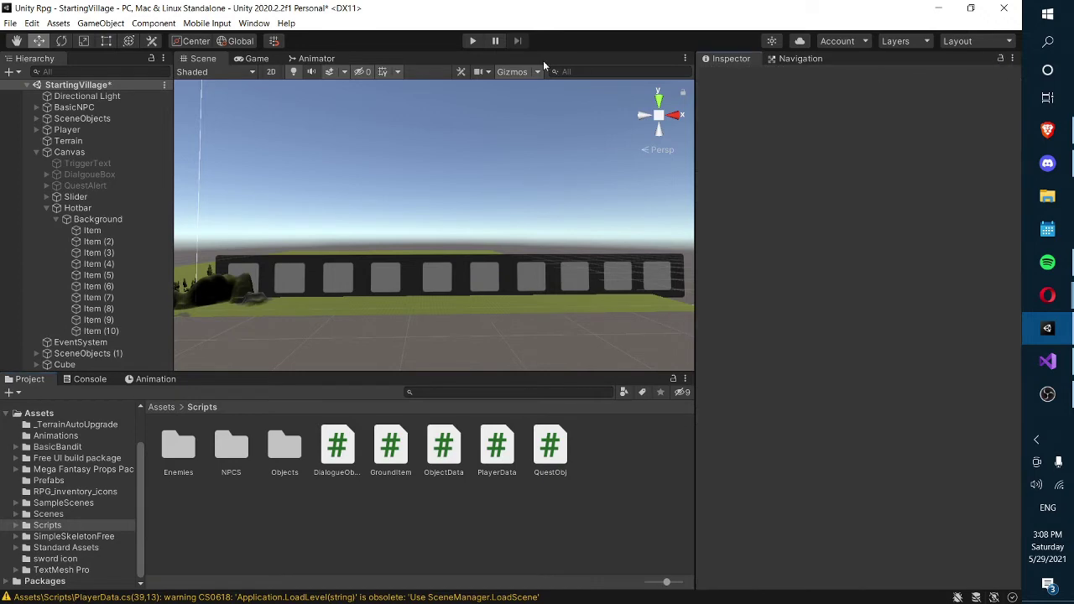
# - Run the game briefly to check the hotbar on screen, and stop play mode
pyautogui.click(472, 41)
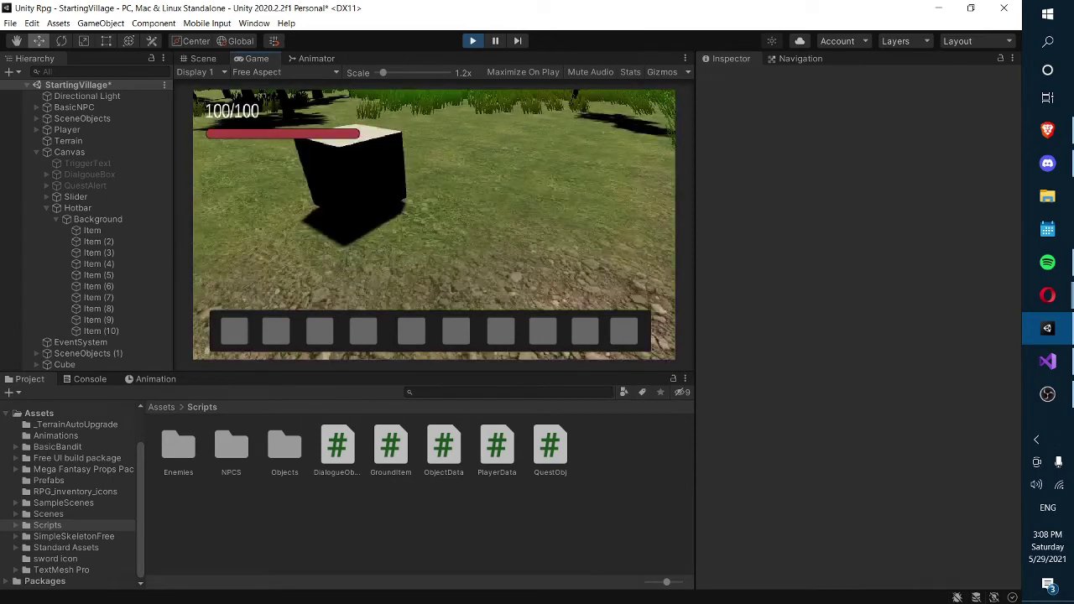
pyautogui.press('Escape')
pyautogui.click(473, 40)
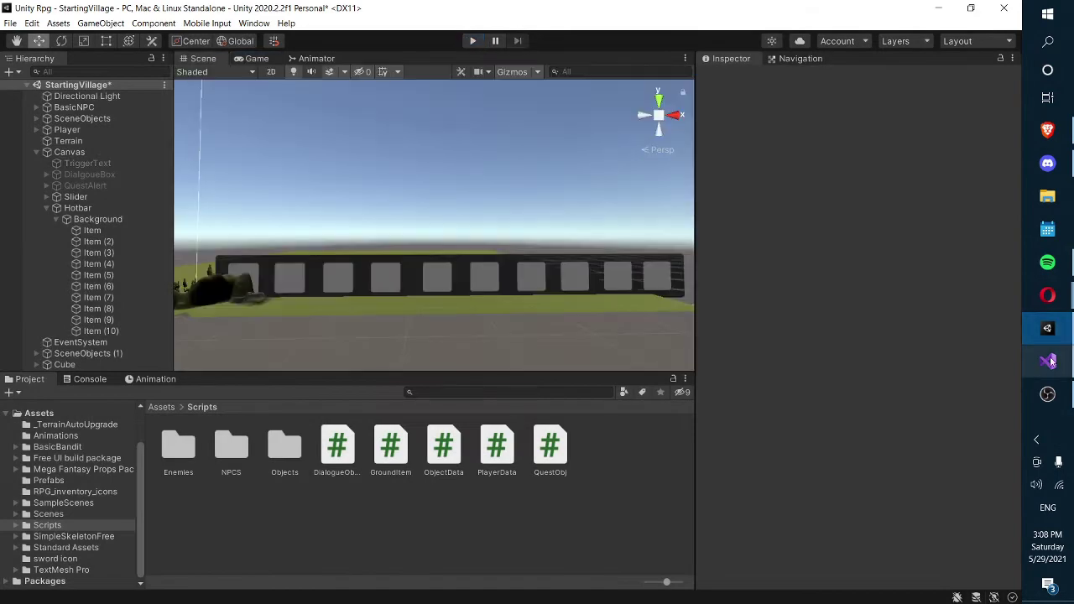
# - Switch to Visual Studio, add a data.ReloadHotbar(); call after i = data.Hotbar.Length + 1; in GroundItem.cs, and save the script
pyautogui.click(1047, 361)
pyautogui.scroll(-2, 310, 320)
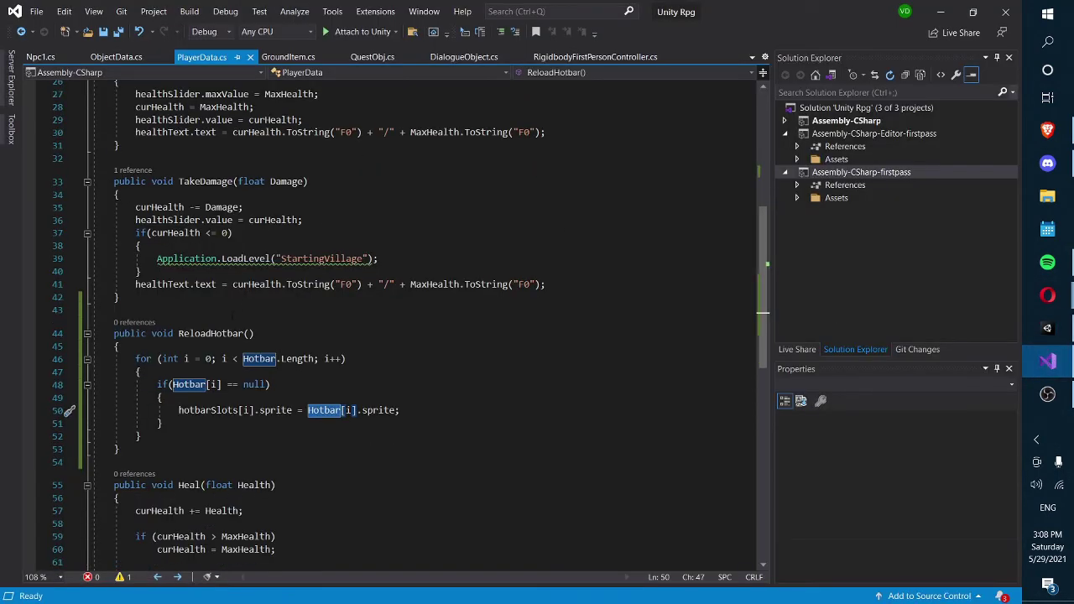
pyautogui.doubleClick(234, 334)
pyautogui.hotkey('ctrl', 'c')
pyautogui.click(289, 57)
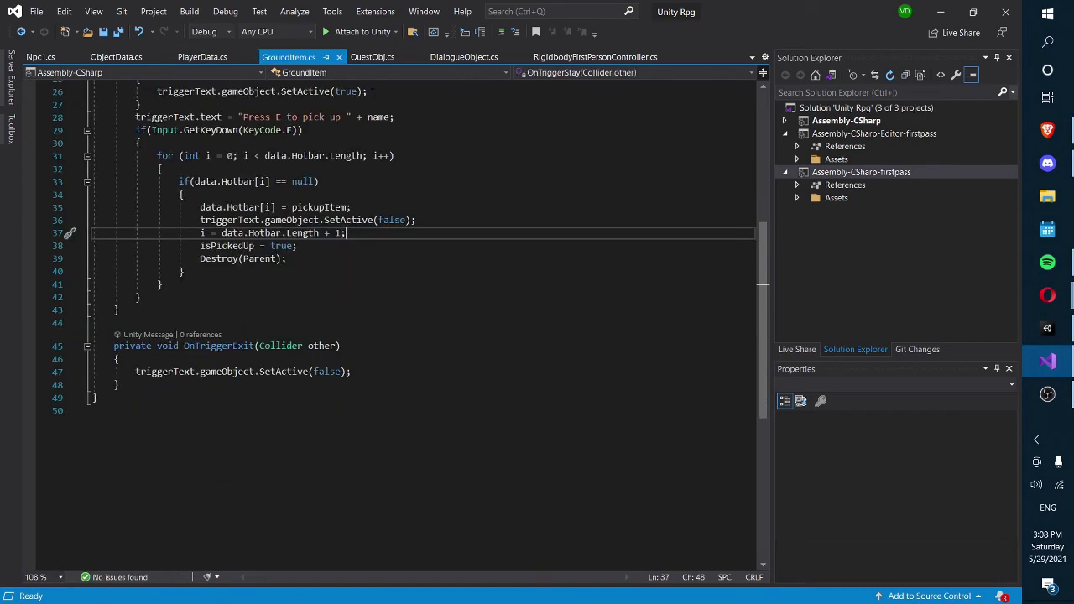
pyautogui.press('Return')
pyautogui.hotkey('ctrl', 'v')
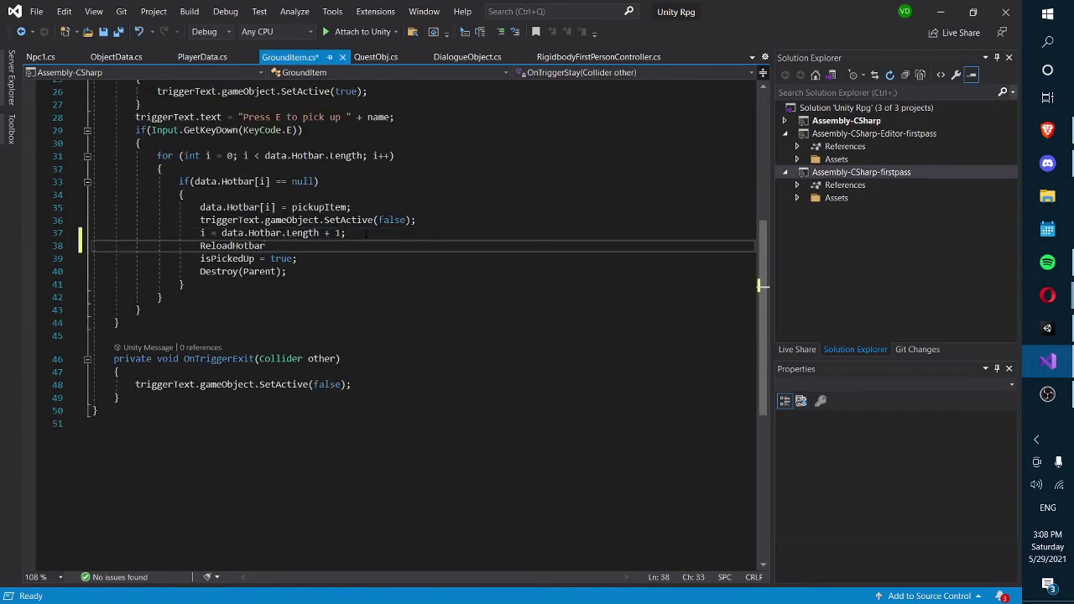
pyautogui.write('();')
pyautogui.hotkey('ctrl', 's')
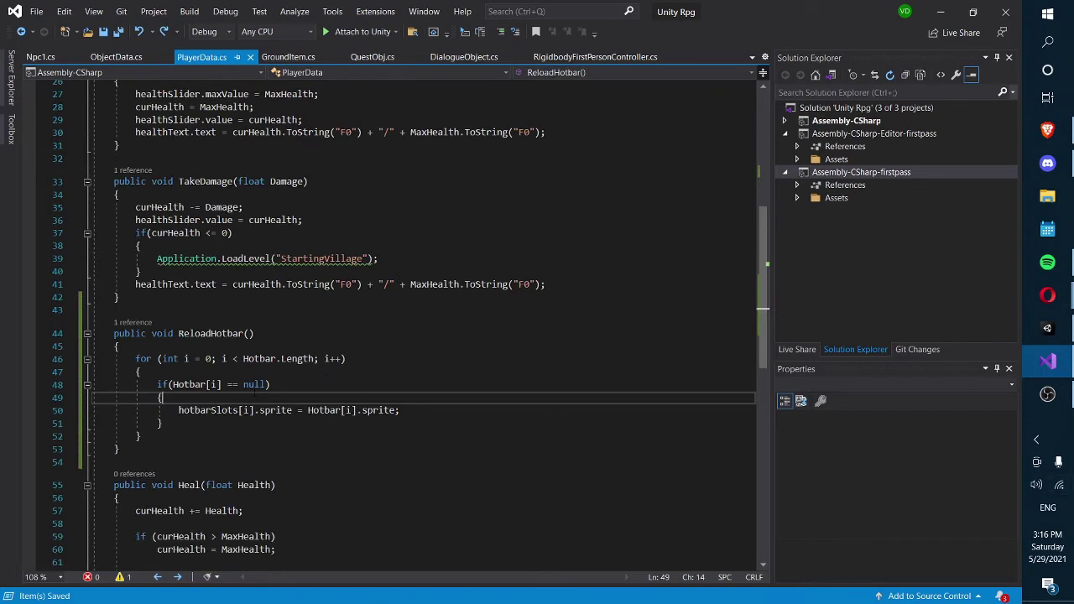
# - Change the ReloadHotbar condition in PlayerData.cs to Hotbar[i] != null and save the script
pyautogui.click(238, 385)
pyautogui.press('BackSpace')
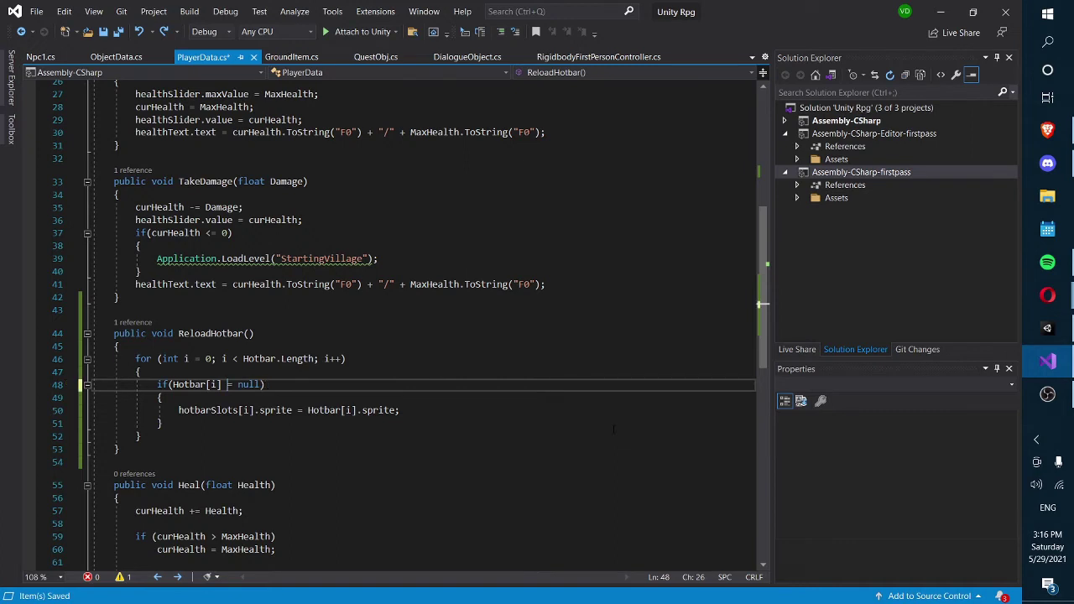
pyautogui.hotkey('ctrl', 's')
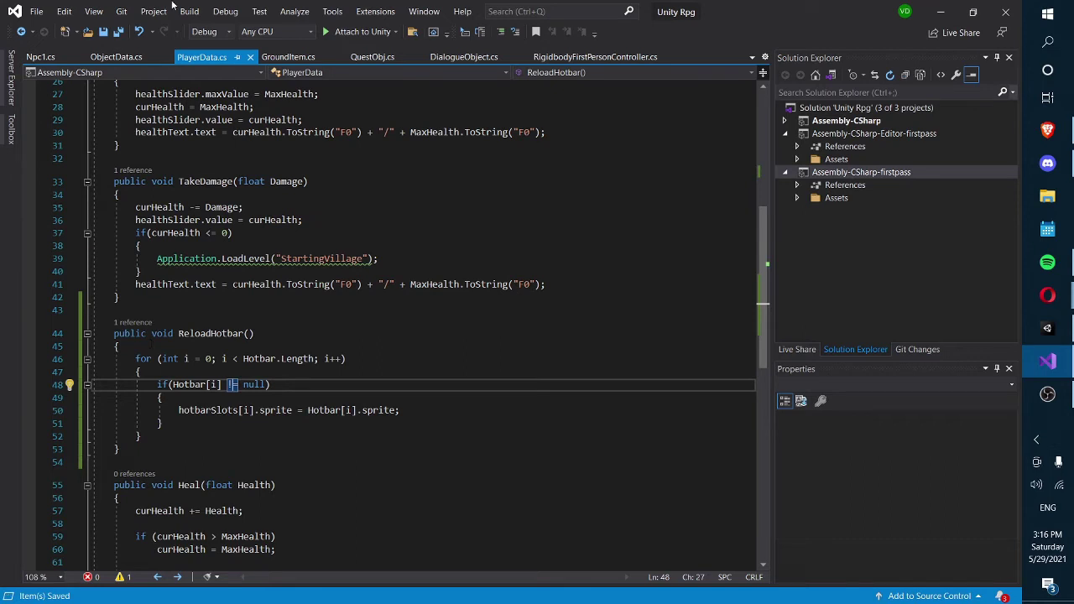
# - Move the data.ReloadHotbar(); line in GroundItem.cs out of the for loop to directly after its closing brace
pyautogui.click(287, 56)
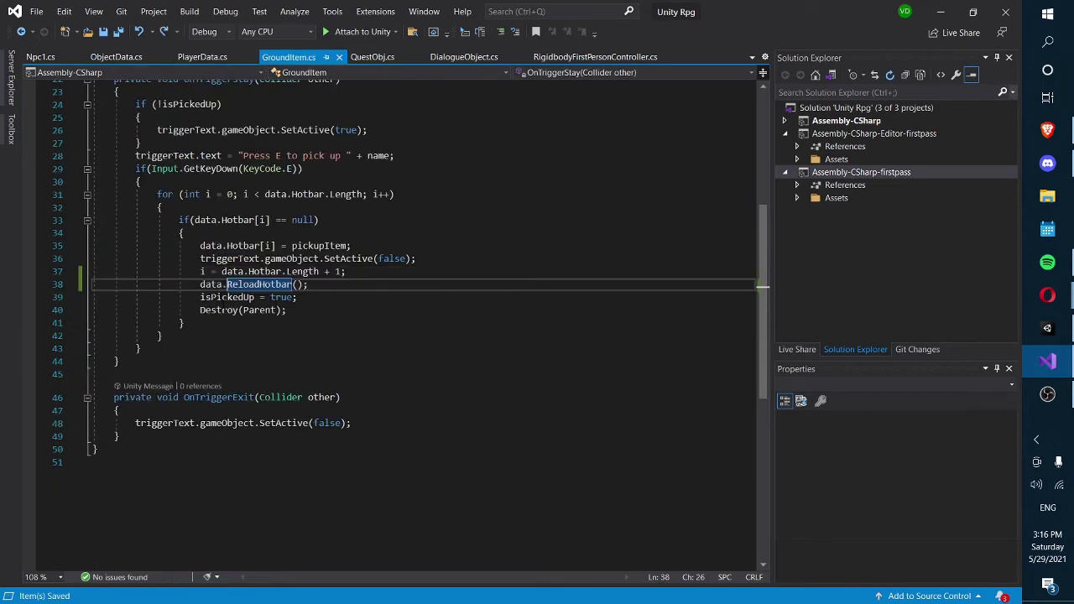
pyautogui.doubleClick(228, 285)
pyautogui.tripleClick(219, 286)
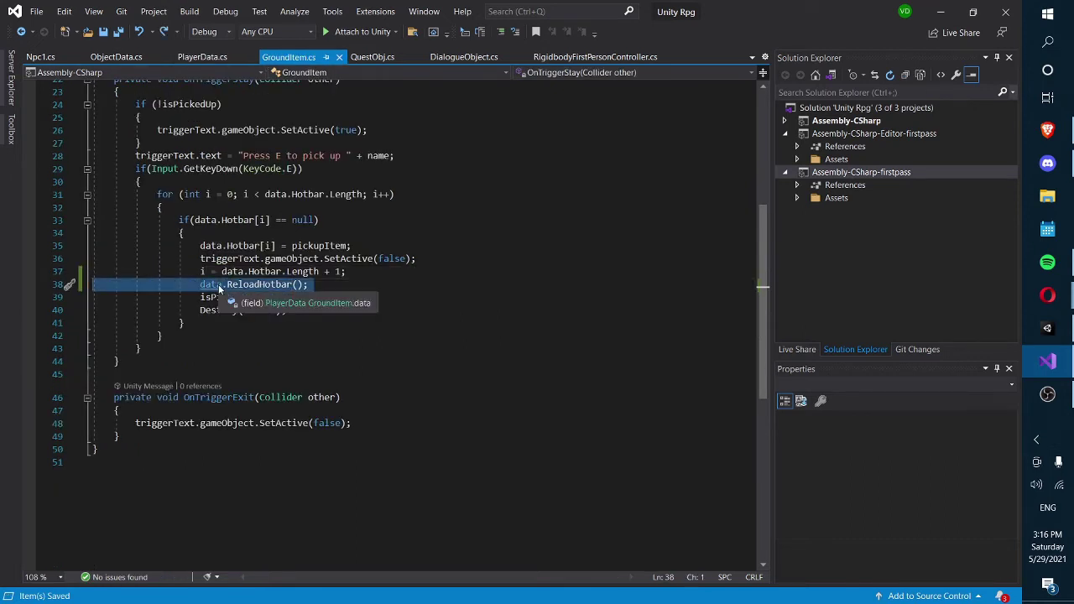
pyautogui.hotkey('ctrl', 'x')
pyautogui.click(209, 312)
pyautogui.press('Down')
pyautogui.press('Return')
pyautogui.hotkey('ctrl', 'v')
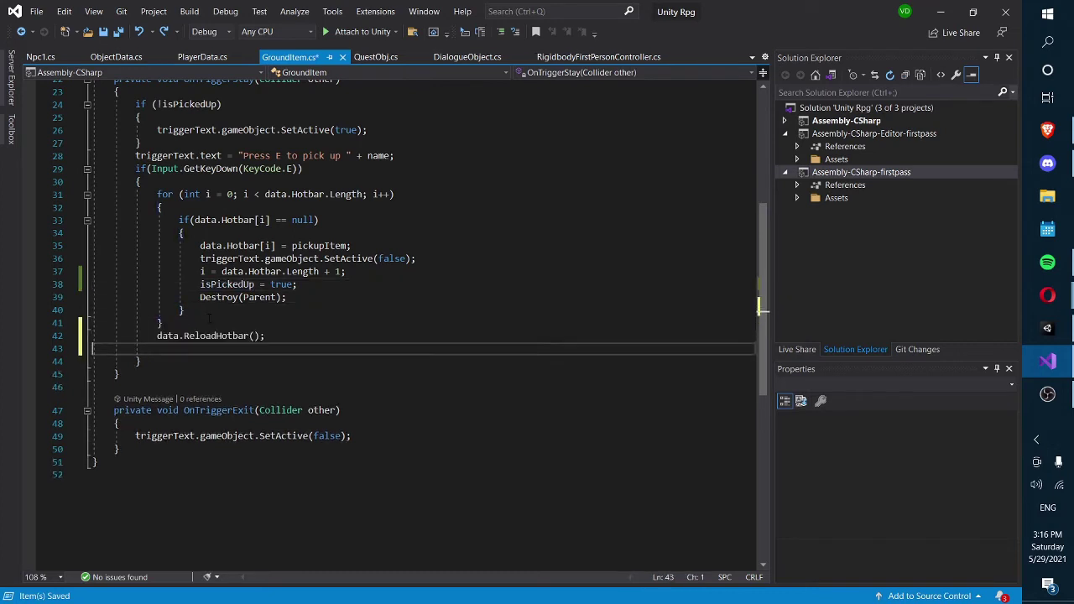
# - Switch to the Unity editor, play-test picking up the ground item while watching Player's Hotbar array, and stop play mode
pyautogui.click(1037, 329)
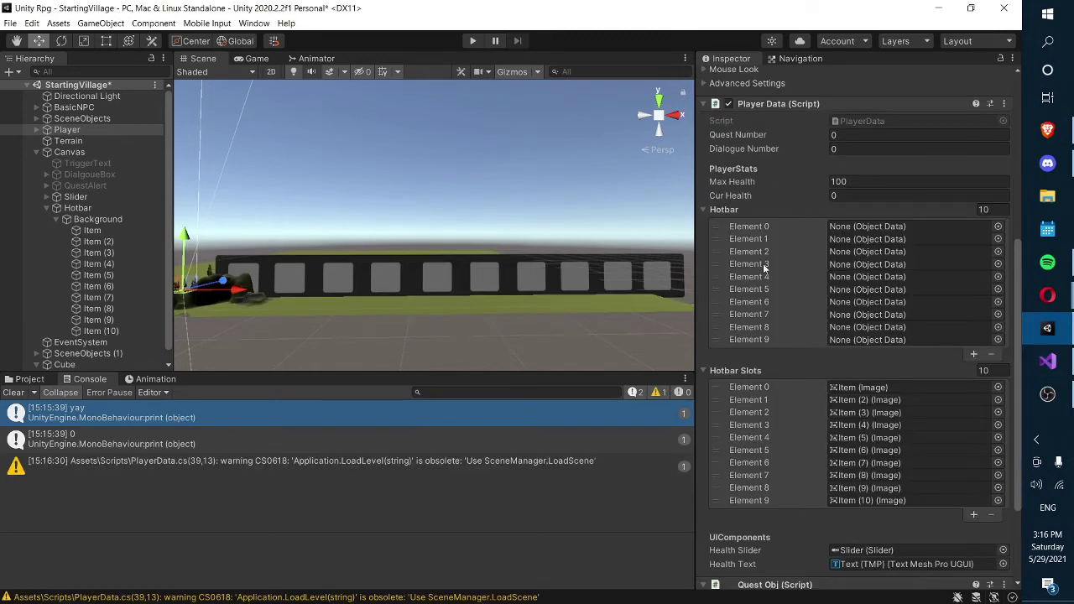
pyautogui.click(867, 227)
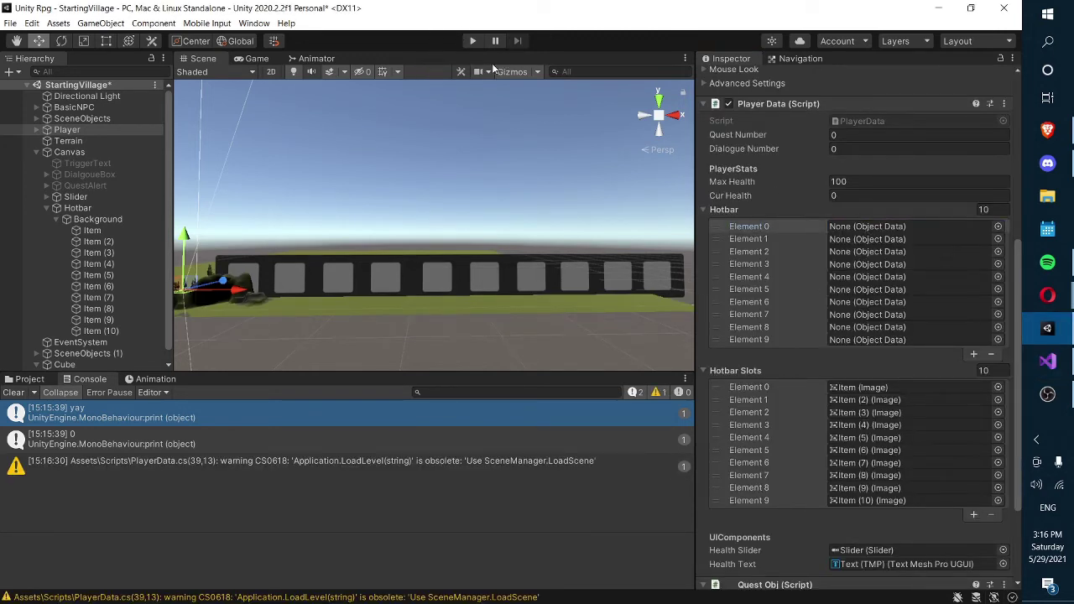
pyautogui.click(472, 41)
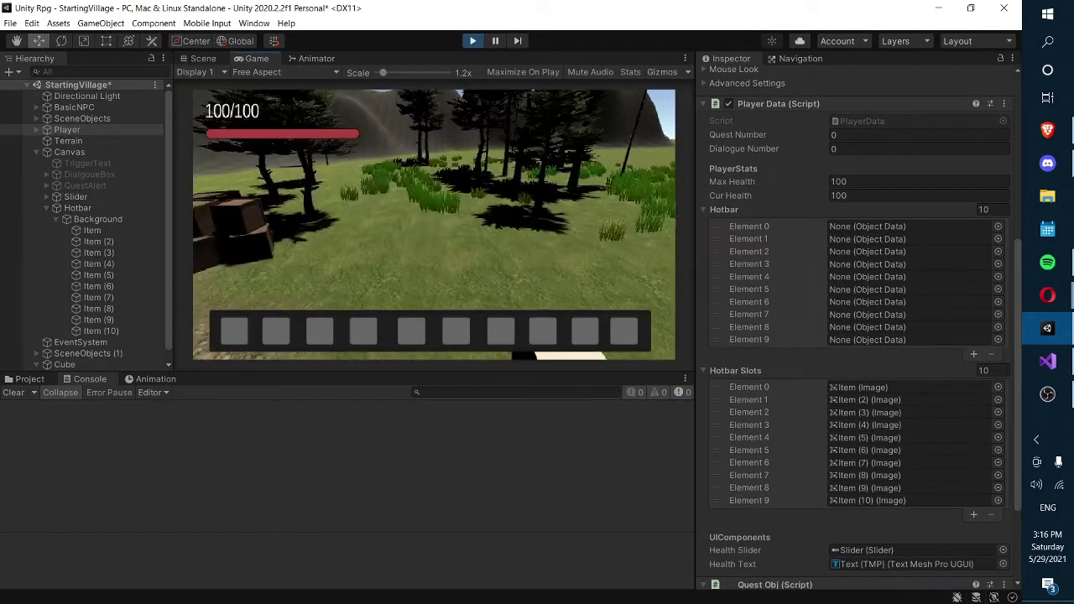
pyautogui.press('w')
pyautogui.press('e')
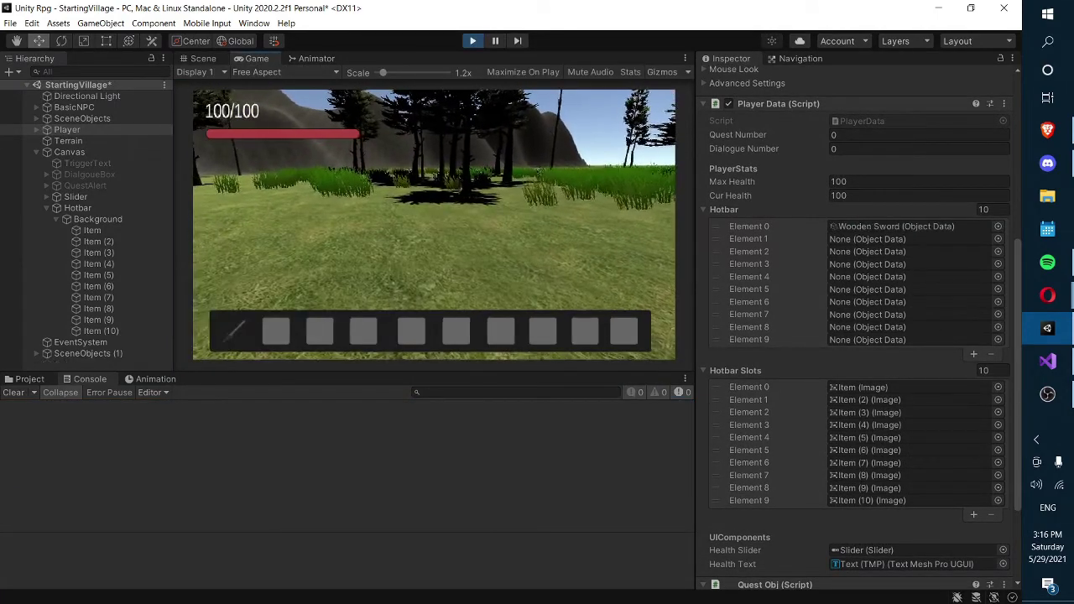
pyautogui.press('s')
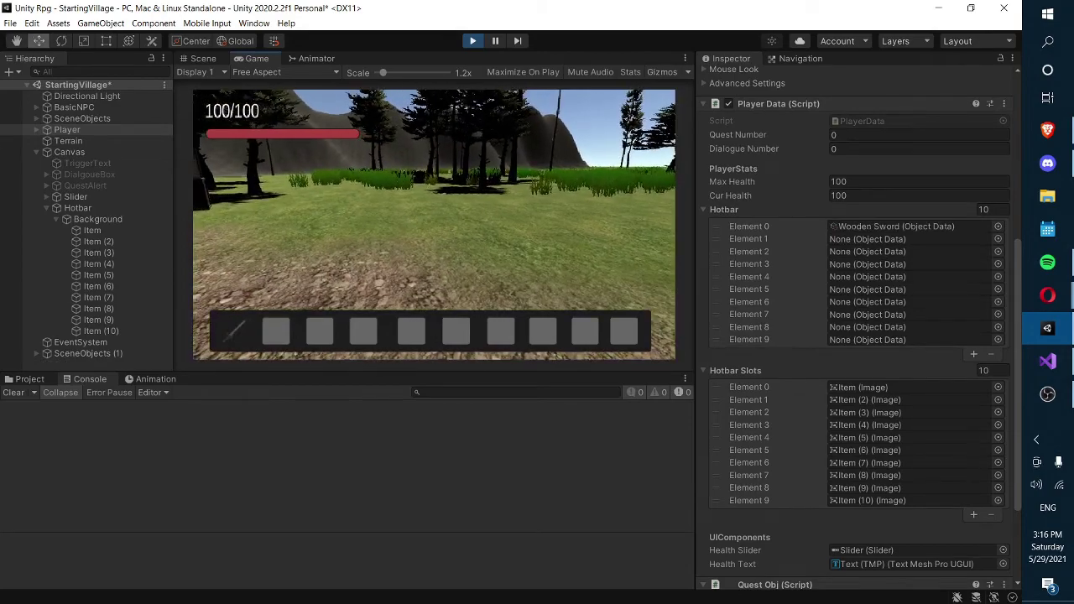
pyautogui.press('Escape')
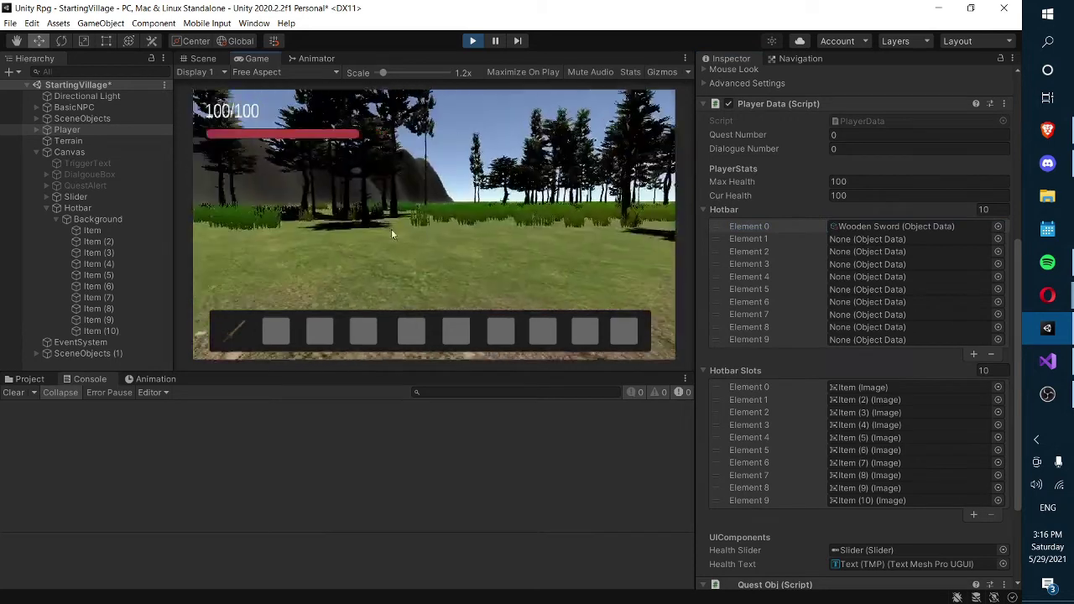
pyautogui.click(472, 40)
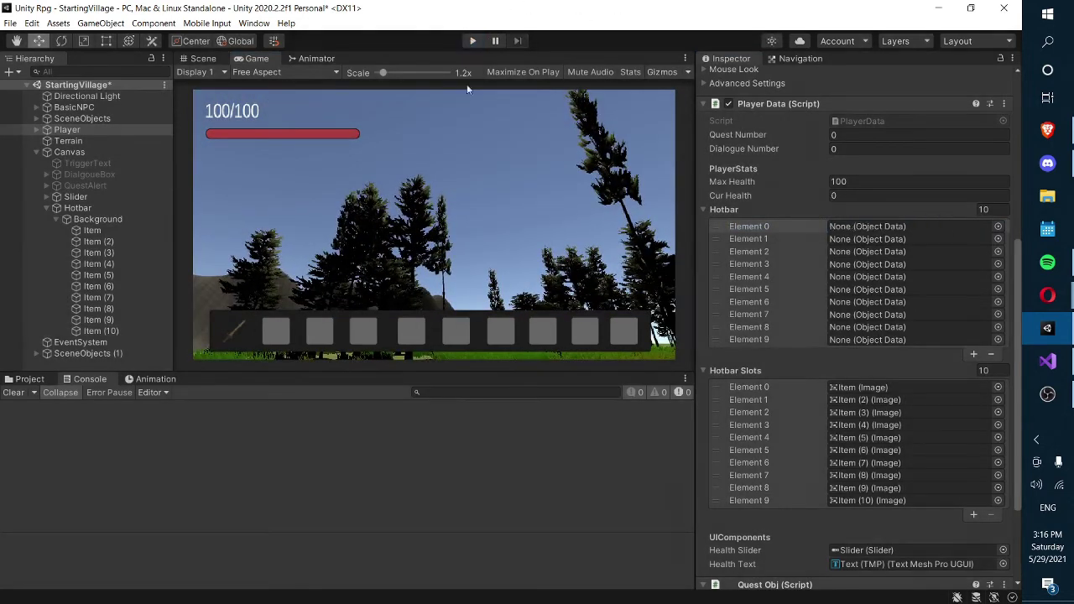
# - Duplicate the first hotbar slot, Item, and nest the copy as a child of Item
pyautogui.press('z')
pyautogui.moveTo(457, 172); pyautogui.dragTo(423, 161, button='right')
pyautogui.click(114, 233)
pyautogui.hotkey('ctrl', 'd')
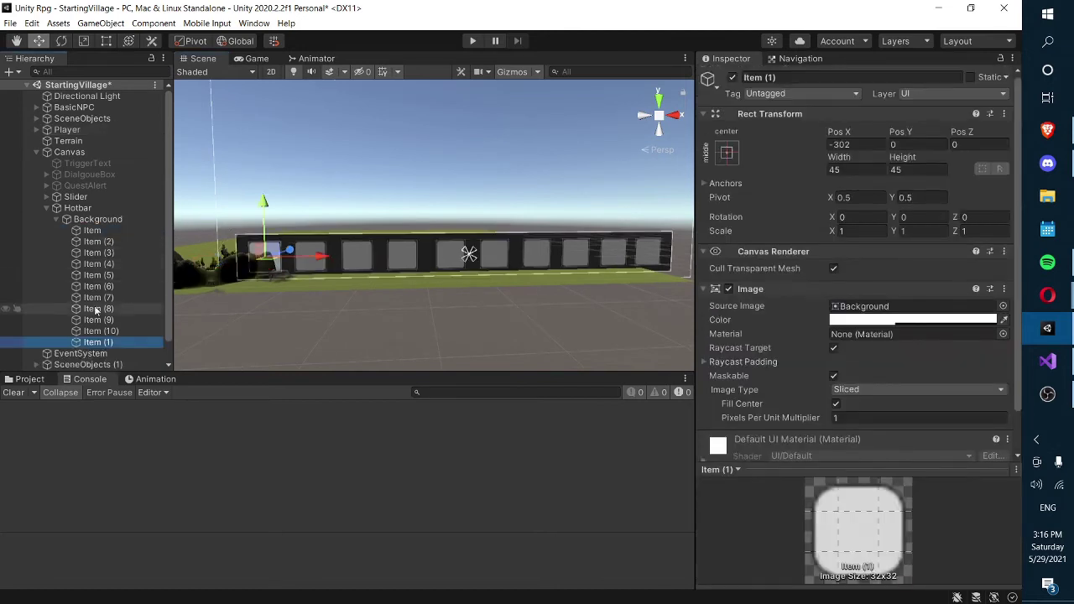
pyautogui.moveTo(117, 243); pyautogui.dragTo(112, 232)
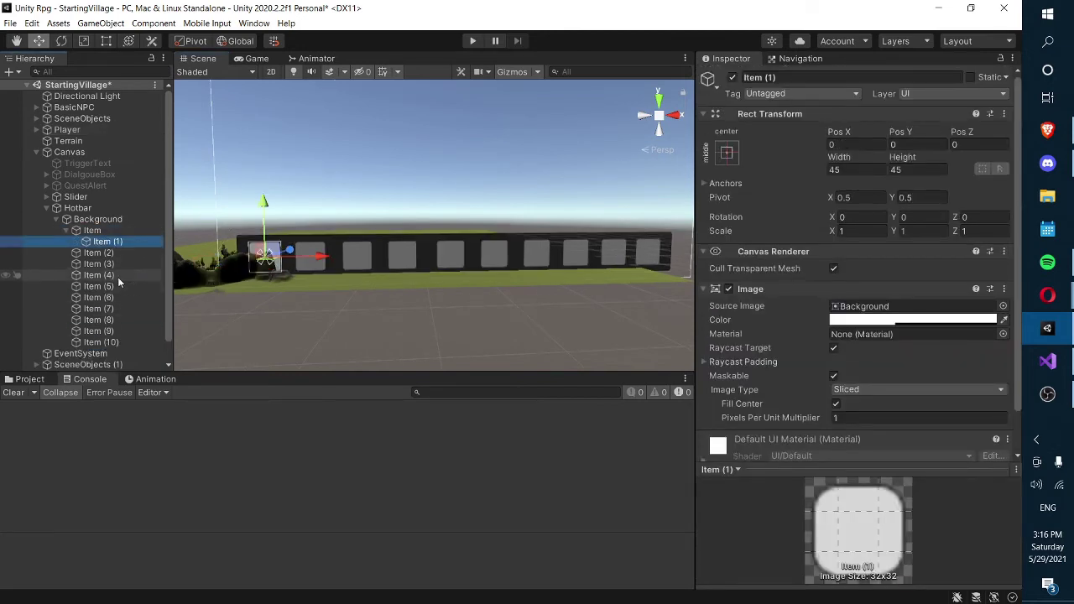
# - Set Item (1), the child image of the first slot, to 35 by 35 and make its image color transparent
pyautogui.click(836, 167)
pyautogui.press('Tab')
pyautogui.write('35')
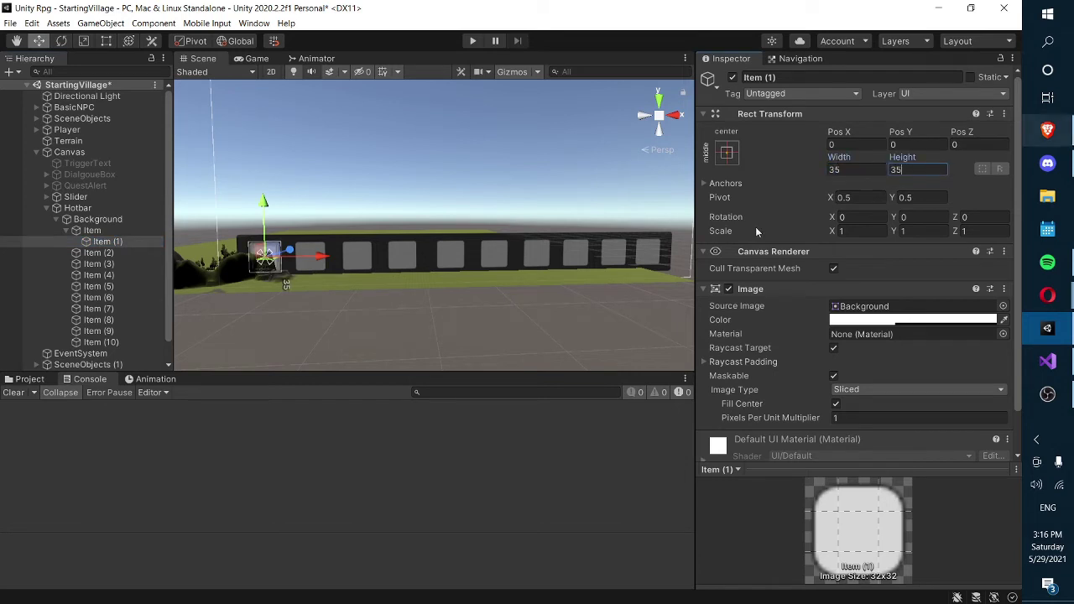
pyautogui.moveTo(452, 254); pyautogui.dragTo(455, 246, button='right')
pyautogui.click(877, 319)
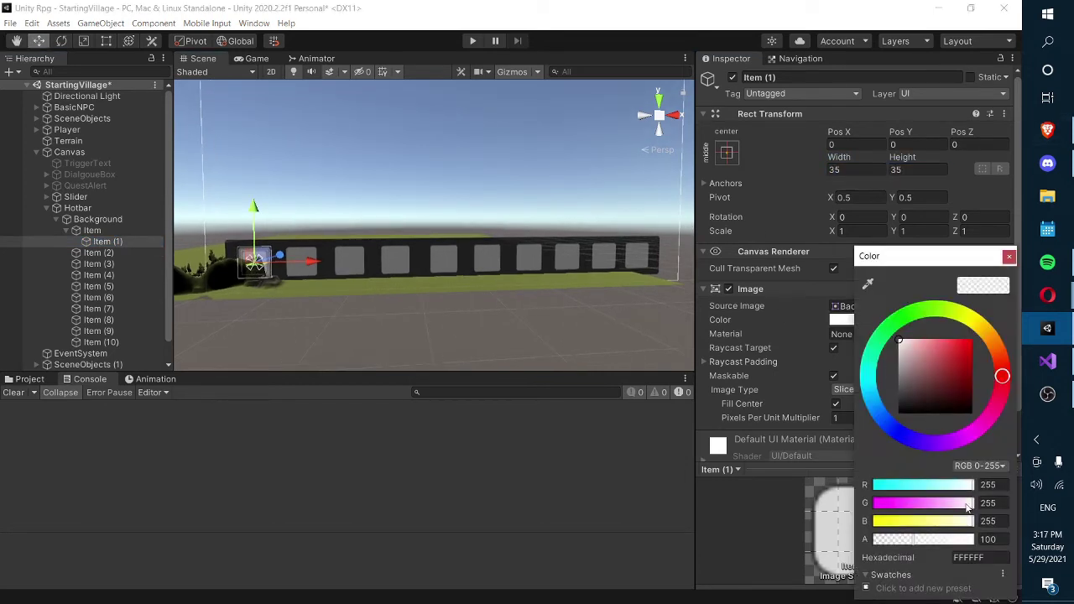
pyautogui.click(1008, 256)
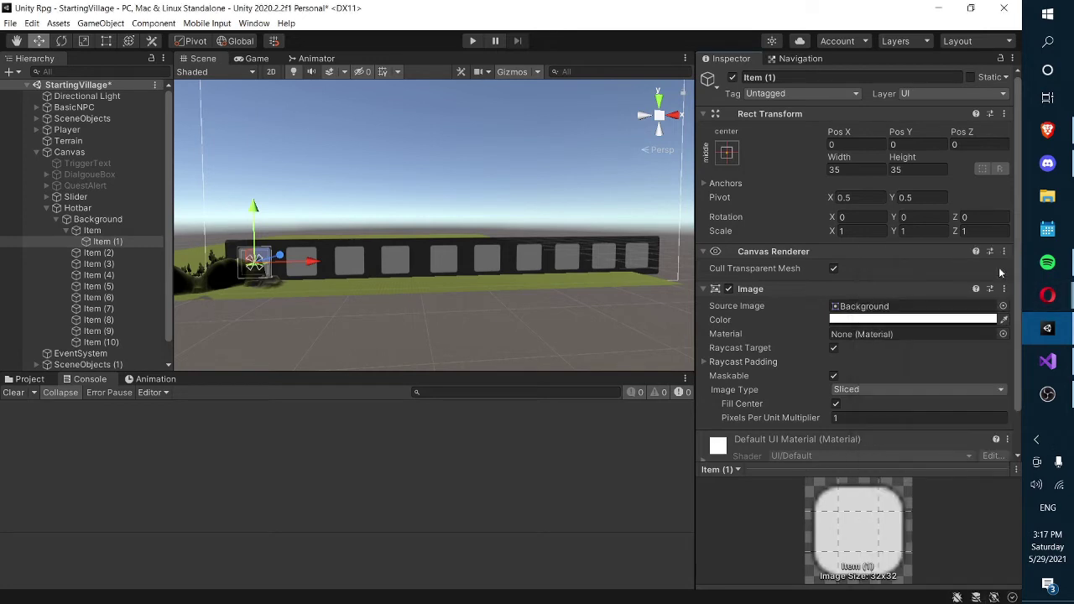
# - Duplicate the second hotbar slot, Item (2), and nest the copy as a child of Item (2)
pyautogui.moveTo(514, 260); pyautogui.dragTo(496, 264, button='right')
pyautogui.moveTo(335, 280); pyautogui.dragTo(375, 290, button='right')
pyautogui.press('s')
pyautogui.keyDown('alt'); pyautogui.moveTo(375, 292); pyautogui.dragTo(256, 250); pyautogui.keyUp('alt')
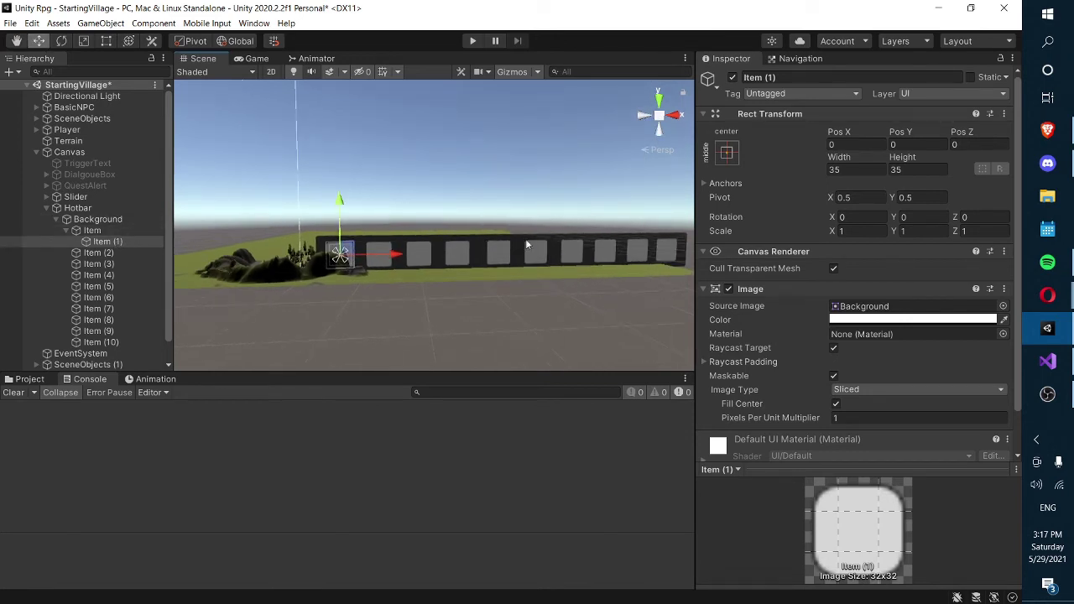
pyautogui.moveTo(397, 255); pyautogui.dragTo(420, 235, button='right')
pyautogui.moveTo(443, 291); pyautogui.dragTo(450, 289, button='right')
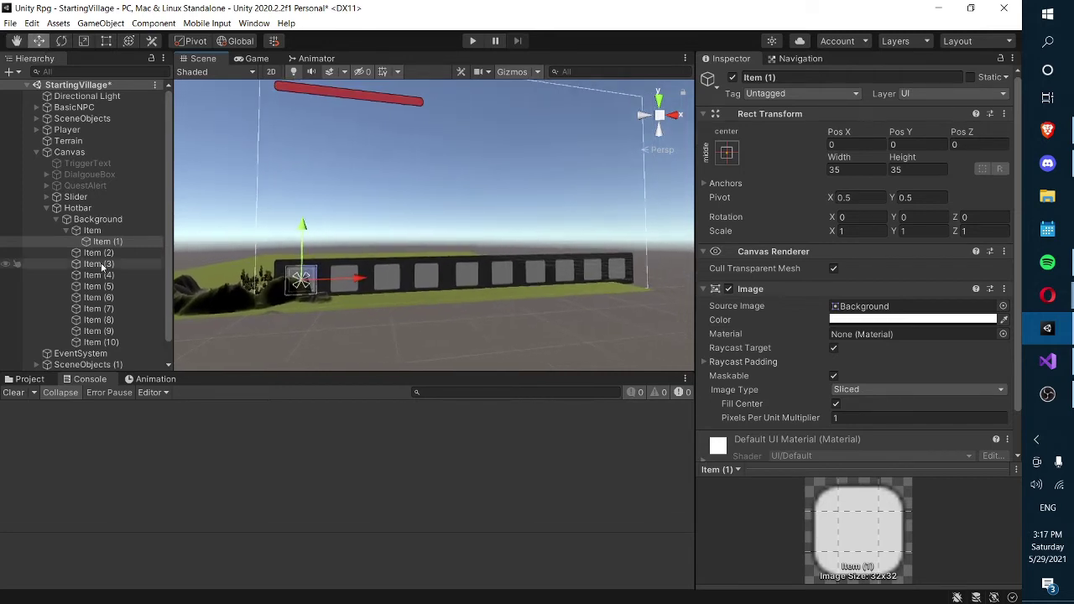
pyautogui.click(115, 245)
pyautogui.click(106, 254)
pyautogui.hotkey('ctrl', 'd')
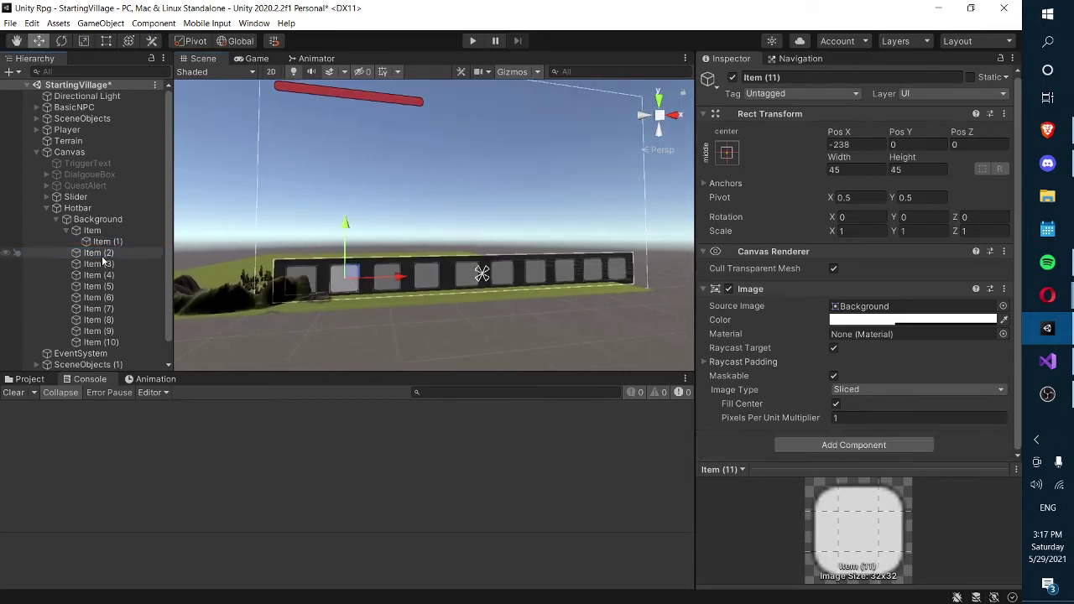
pyautogui.moveTo(110, 352); pyautogui.dragTo(105, 257)
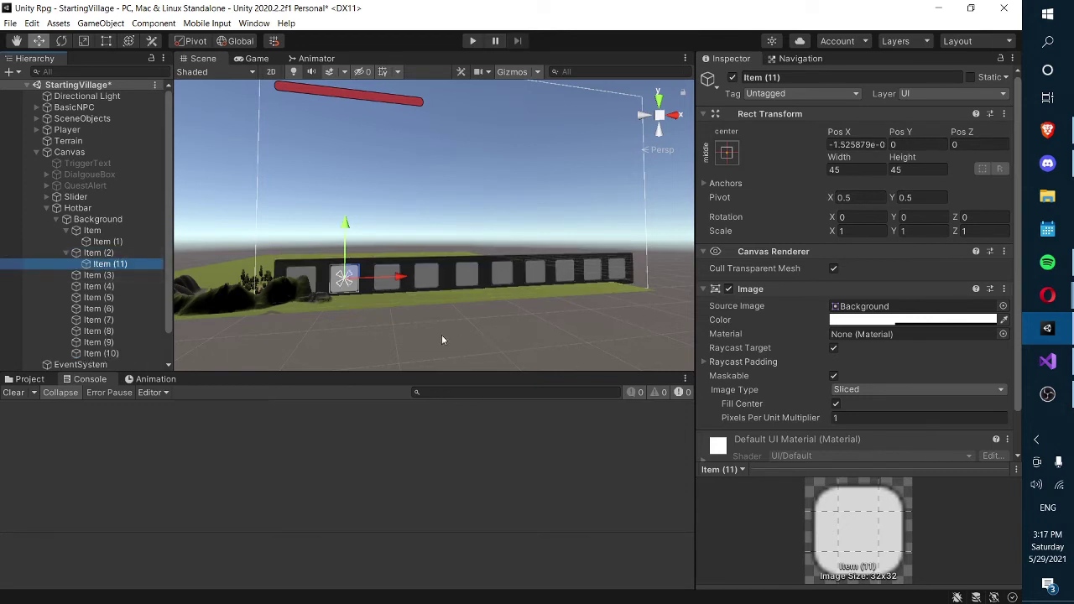
# - Set the child image of Item (2) to 35 by 35 and lower its color's alpha to make it transparent
pyautogui.click(867, 170)
pyautogui.write('35')
pyautogui.press('Tab')
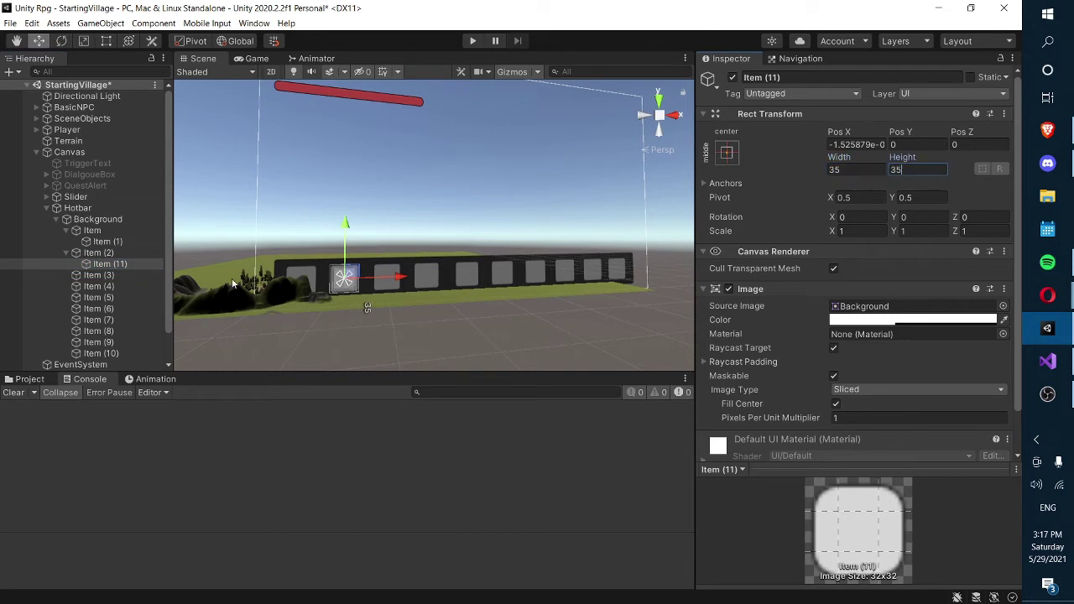
pyautogui.click(107, 241)
pyautogui.click(111, 276)
pyautogui.click(110, 263)
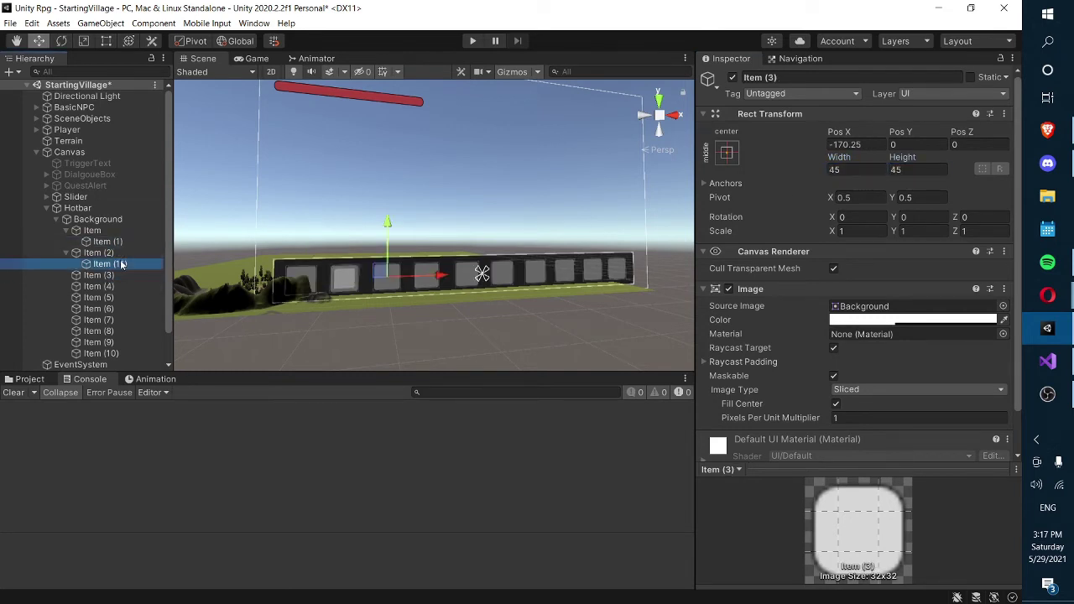
pyautogui.click(887, 324)
pyautogui.moveTo(892, 541); pyautogui.dragTo(879, 543)
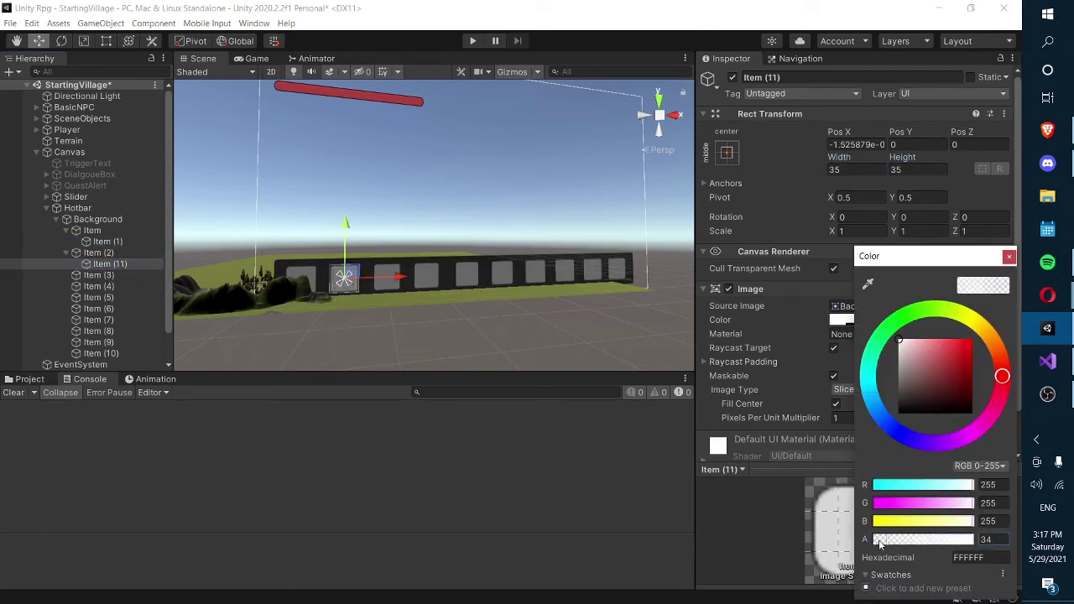
pyautogui.click(1009, 255)
# - Duplicate the third hotbar slot, Item (3), and nest the copy as a child of Item (3)
pyautogui.click(127, 276)
pyautogui.hotkey('ctrl', 'd')
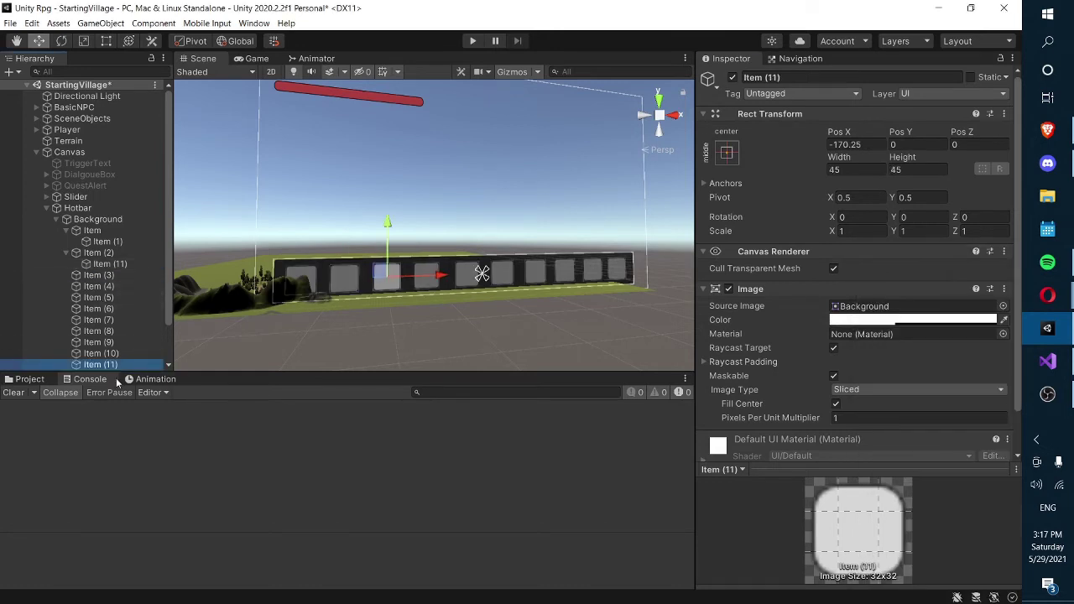
pyautogui.moveTo(124, 263); pyautogui.dragTo(112, 276)
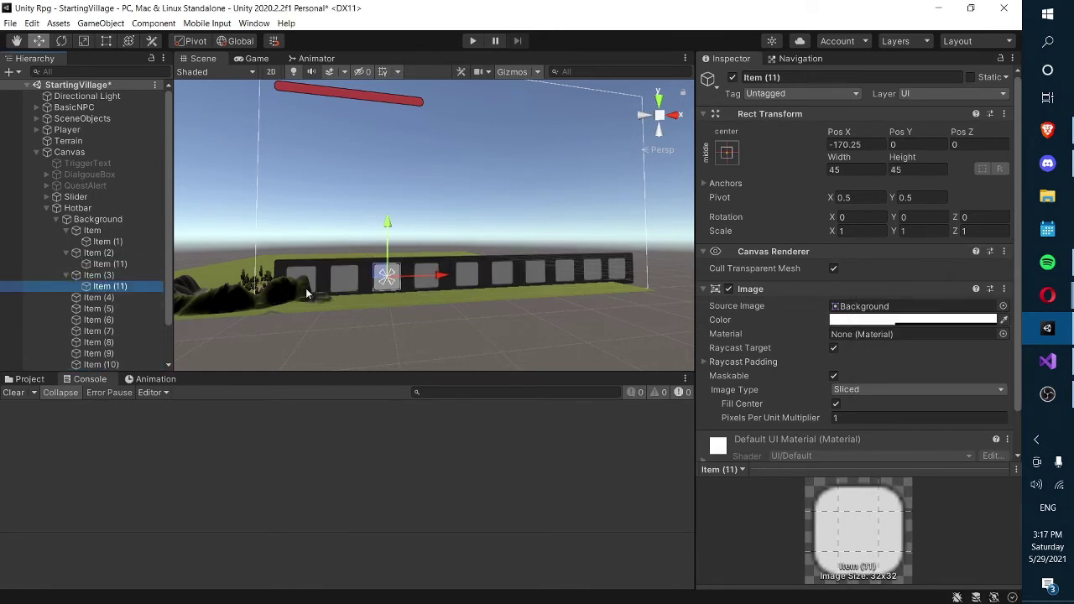
# - Fade out the child image of Item (3) and resize it to match the 35 by 35 child images
pyautogui.click(923, 320)
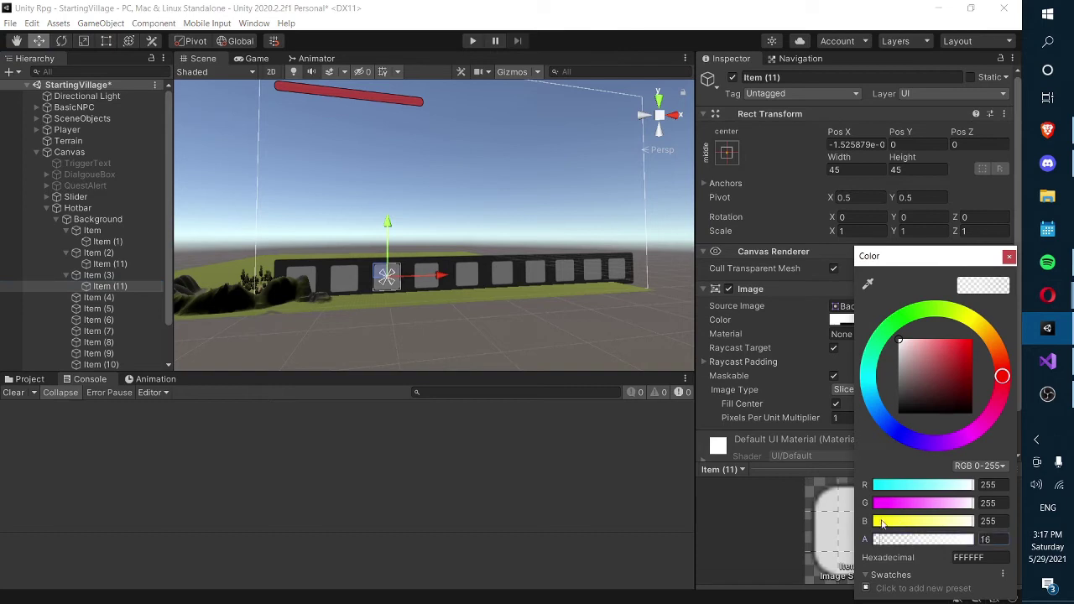
pyautogui.click(1008, 255)
pyautogui.write('353')
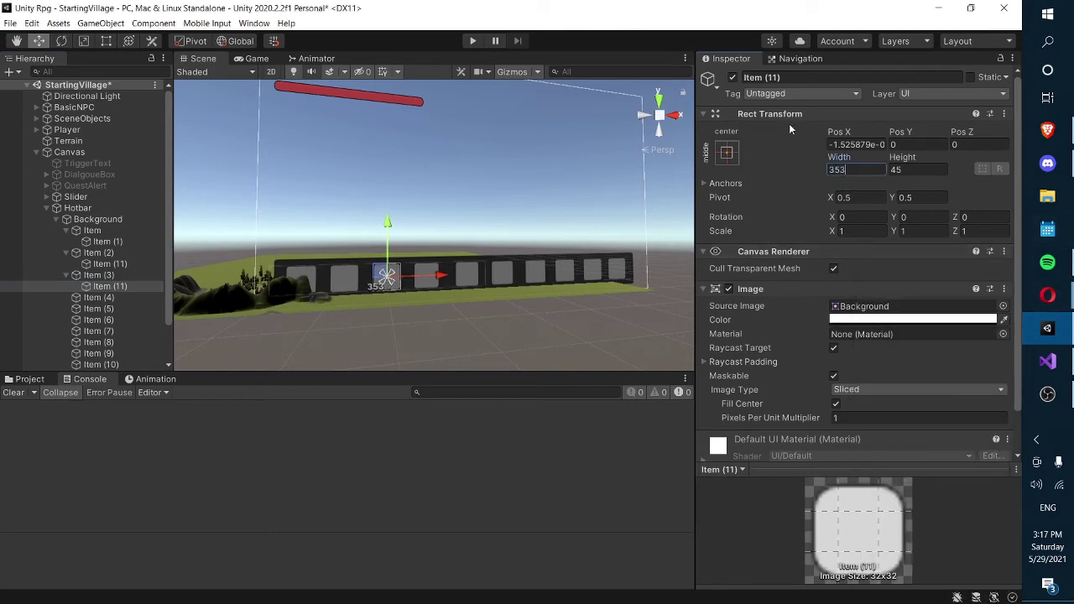
pyautogui.press('Return')
# - Duplicate the fourth hotbar slot, Item (4), and nest the copy as a child of Item (4)
pyautogui.click(98, 297)
pyautogui.scroll(-1, 84, 266)
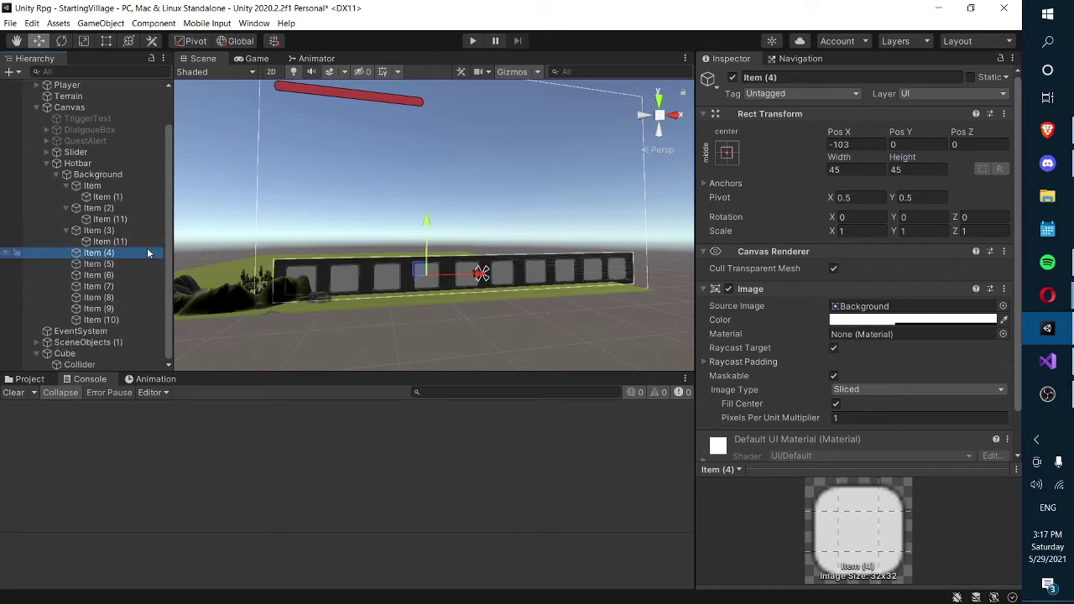
pyautogui.hotkey('ctrl', 'd')
pyautogui.moveTo(110, 333); pyautogui.dragTo(101, 253)
# - Set the color alpha of Item (4)'s child image to 0 and its width and height to 35
pyautogui.click(875, 320)
pyautogui.moveTo(903, 538); pyautogui.dragTo(845, 537)
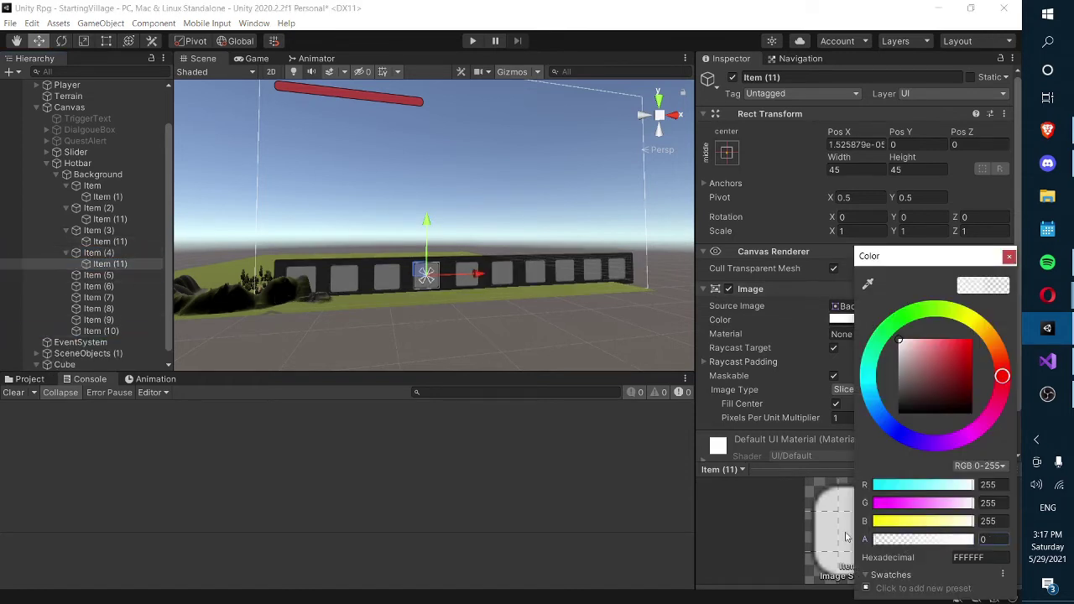
pyautogui.click(1007, 256)
pyautogui.write('35')
pyautogui.press('Tab')
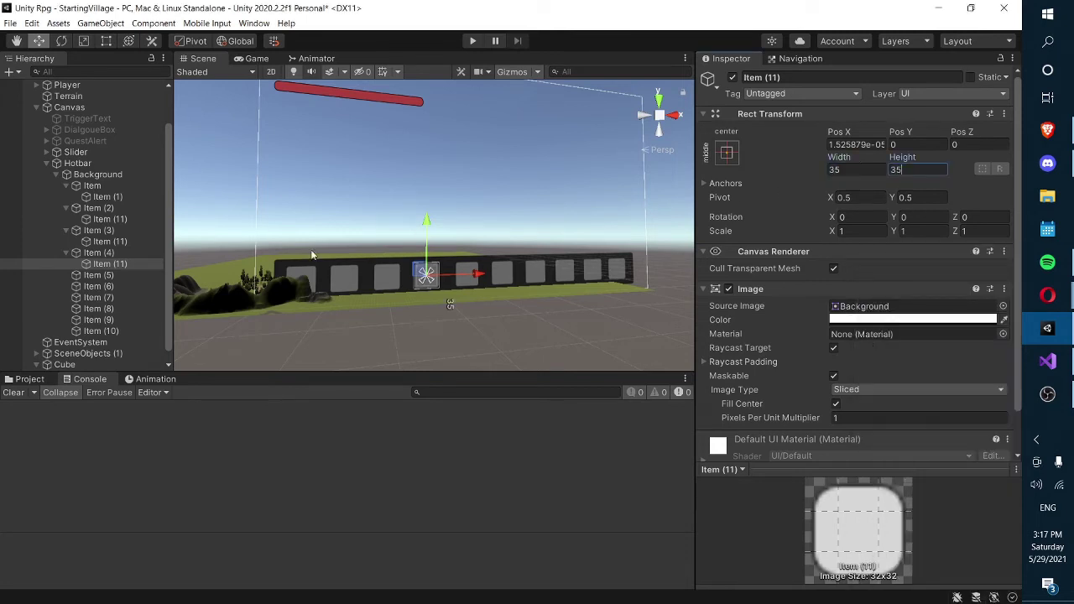
pyautogui.write('35')
# - Duplicate the fifth hotbar slot, Item (5), and nest the copy as a child of Item (5)
pyautogui.click(101, 275)
pyautogui.hotkey('ctrl', 'd')
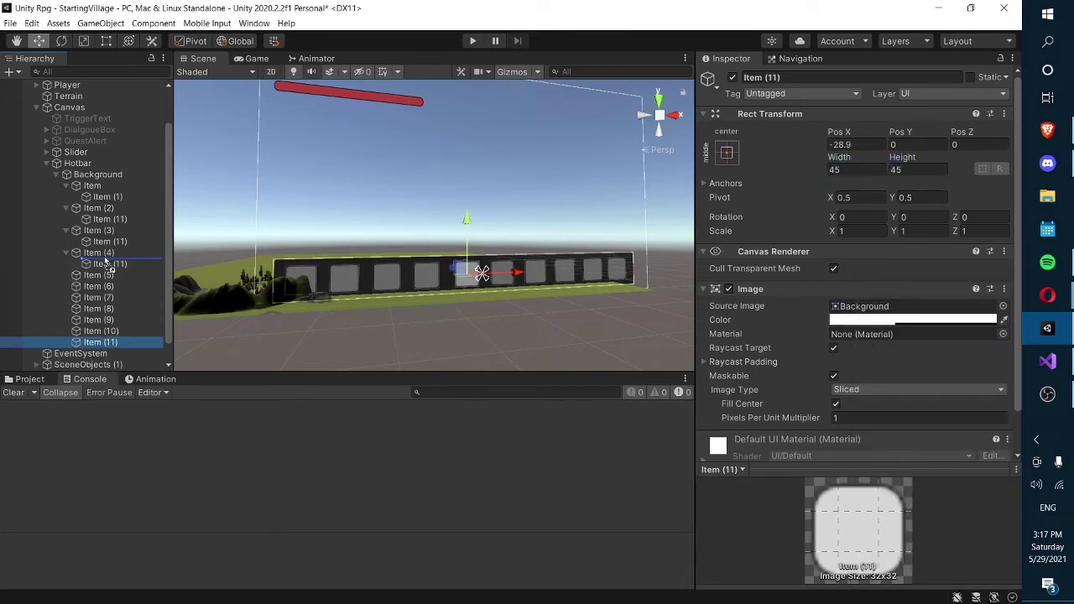
pyautogui.moveTo(105, 264); pyautogui.dragTo(98, 276)
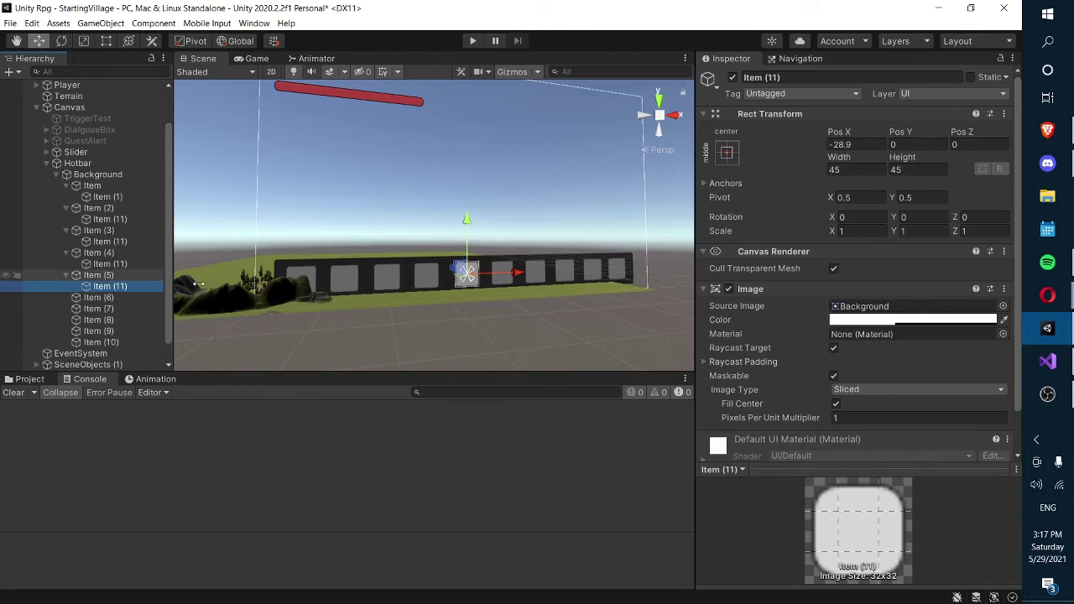
# - Set the color alpha of Item (5)'s child image to 0 and its width and height to 35
pyautogui.click(859, 319)
pyautogui.moveTo(859, 541); pyautogui.dragTo(836, 489)
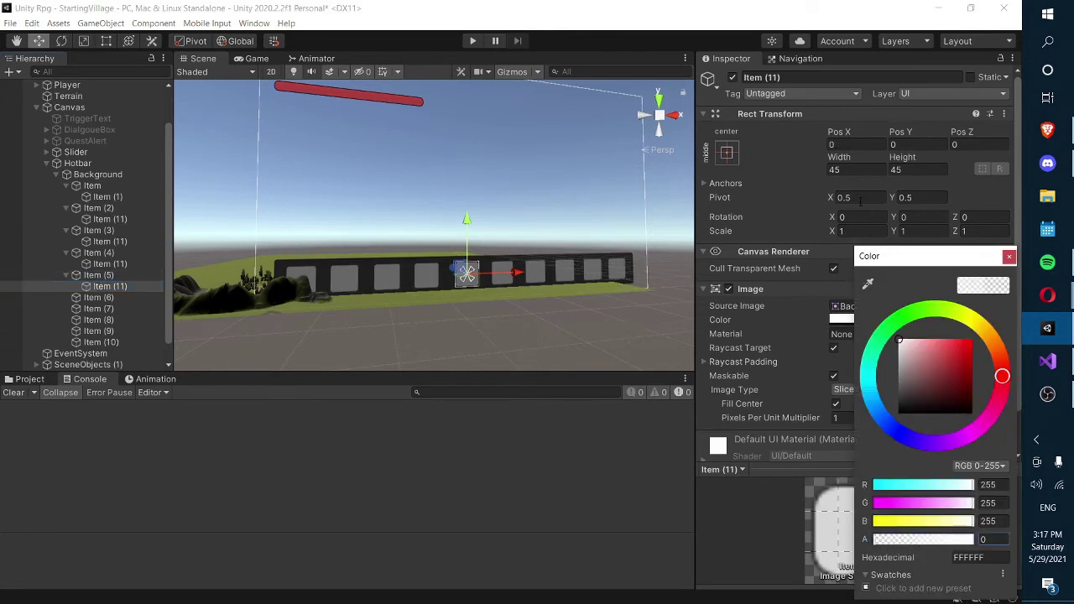
pyautogui.click(844, 169)
pyautogui.write('35')
pyautogui.press('Tab')
pyautogui.write('35')
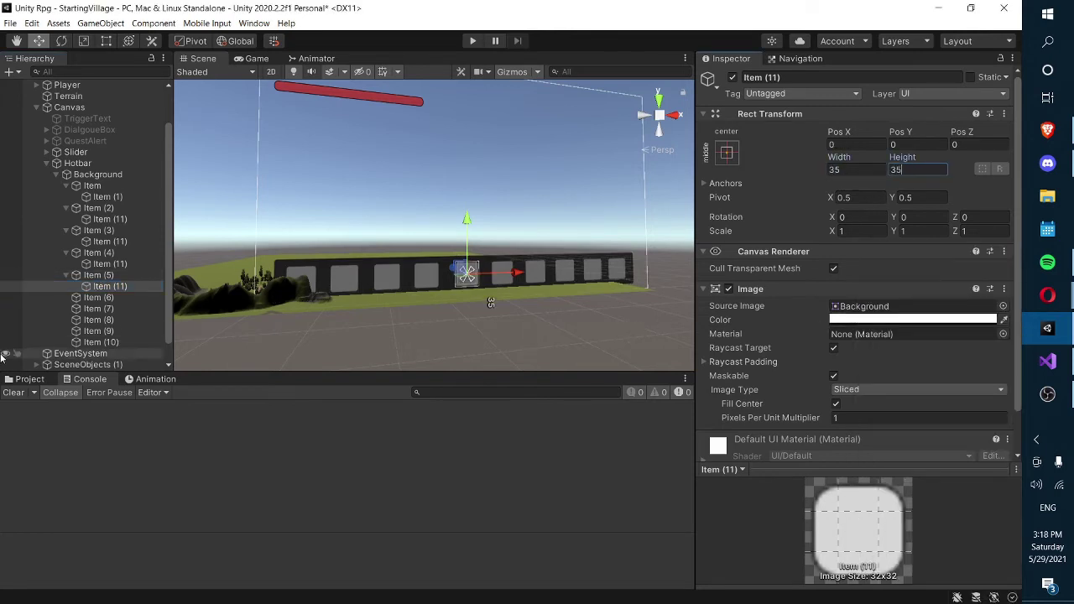
# - Duplicate the sixth hotbar slot, Item (6), and nest the copy as a child of Item (6)
pyautogui.click(95, 299)
pyautogui.hotkey('ctrl', 'd')
pyautogui.moveTo(114, 354); pyautogui.dragTo(113, 299)
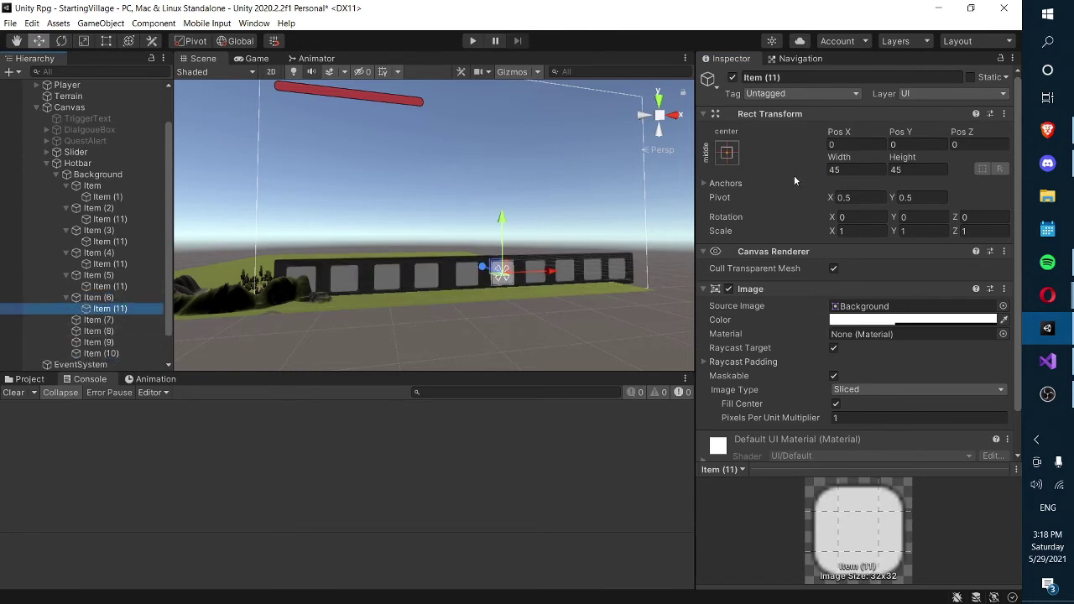
# - Set the child image of Item (6) to 35 by 35 and make its image color fully transparent
pyautogui.click(843, 170)
pyautogui.write('35')
pyautogui.press('Tab')
pyautogui.write('35')
pyautogui.click(910, 320)
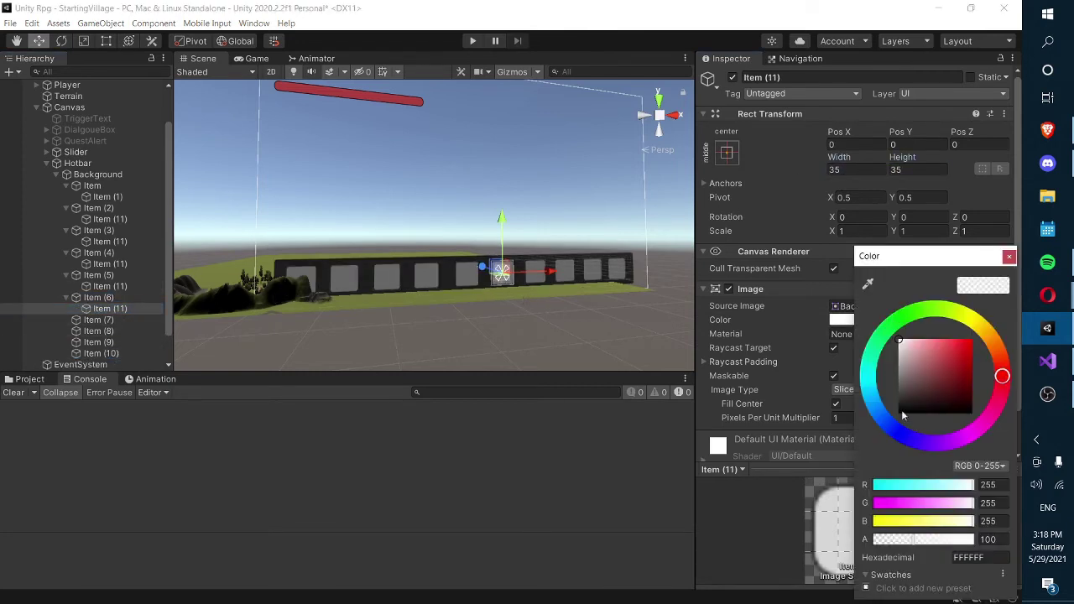
pyautogui.moveTo(906, 534); pyautogui.dragTo(872, 537)
pyautogui.click(1008, 257)
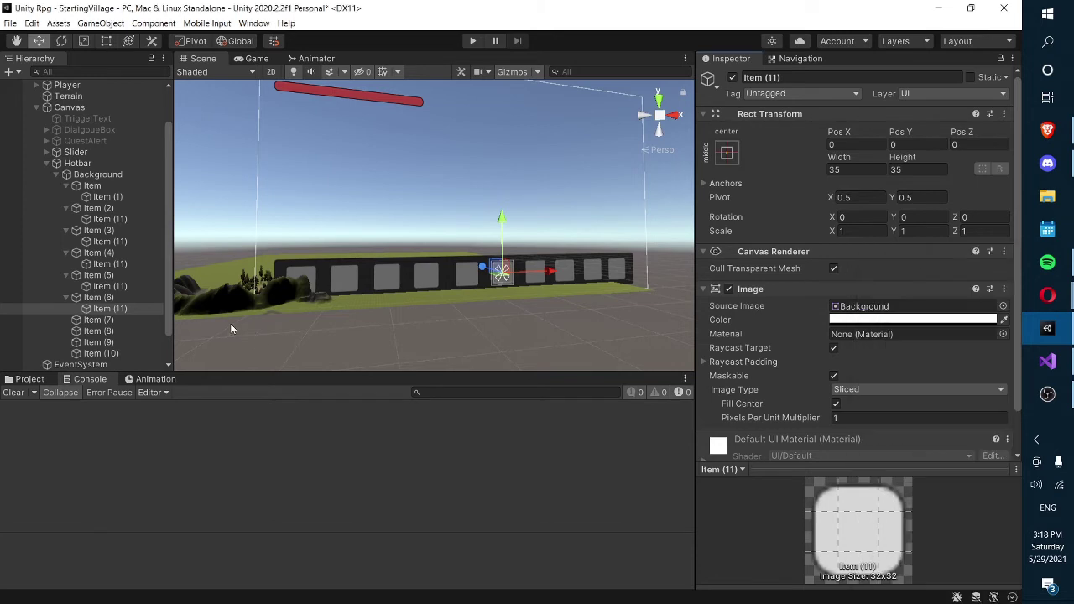
# - Duplicate the seventh hotbar slot, Item (7), and nest the copy as a child of Item (7)
pyautogui.click(141, 319)
pyautogui.scroll(-1, 132, 307)
pyautogui.hotkey('ctrl', 'd')
pyautogui.moveTo(114, 333); pyautogui.dragTo(99, 287)
# - Set the child image of Item (7) to 35 by 35 and make its image color transparent
pyautogui.click(854, 170)
pyautogui.write('35')
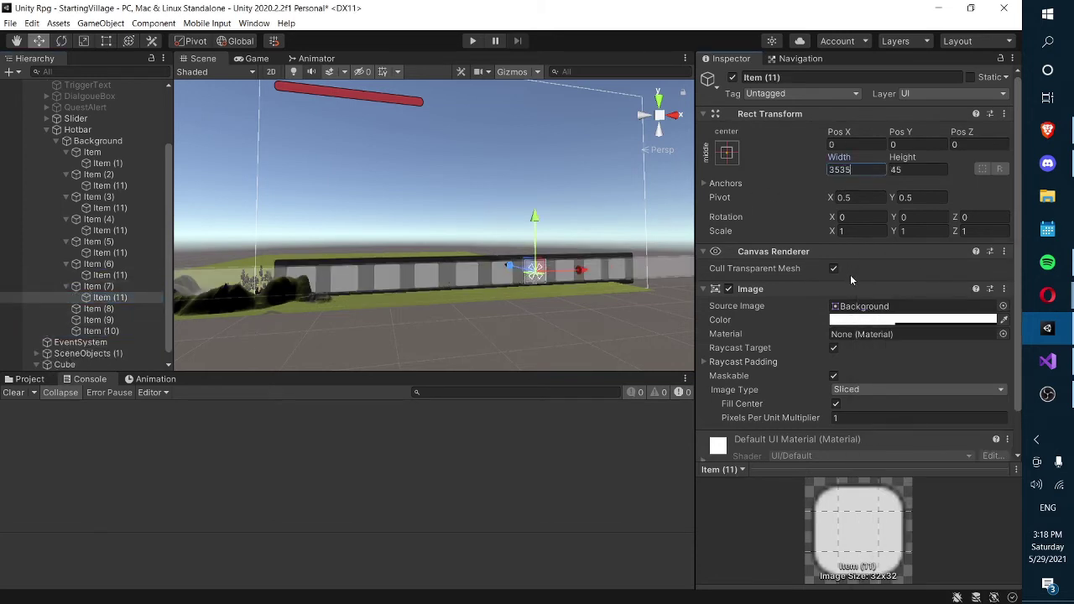
pyautogui.press('Tab')
pyautogui.write('35')
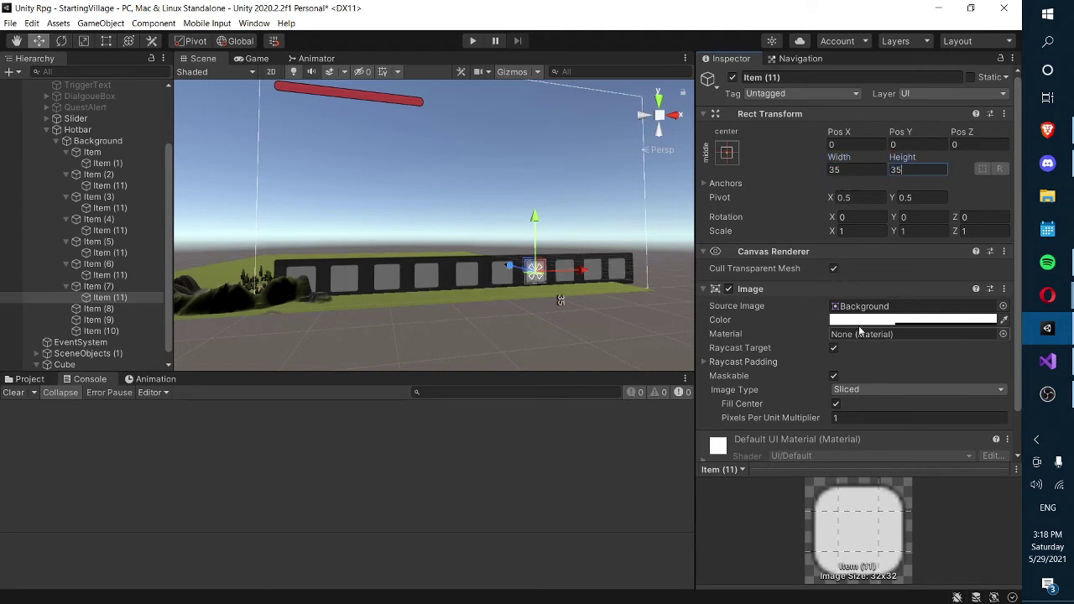
pyautogui.click(889, 320)
pyautogui.click(1008, 256)
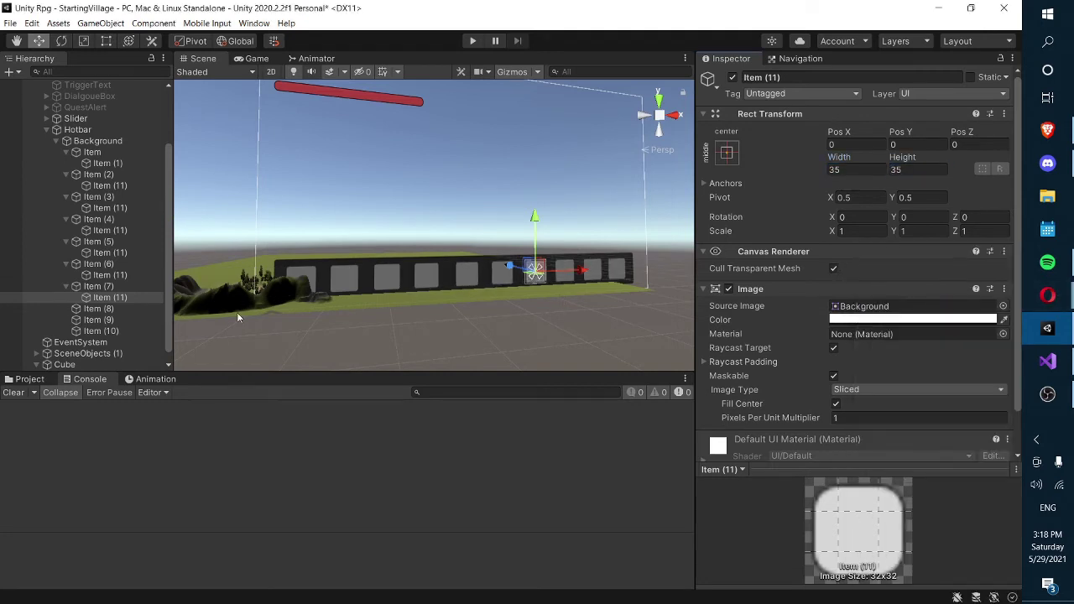
pyautogui.click(98, 308)
pyautogui.click(883, 320)
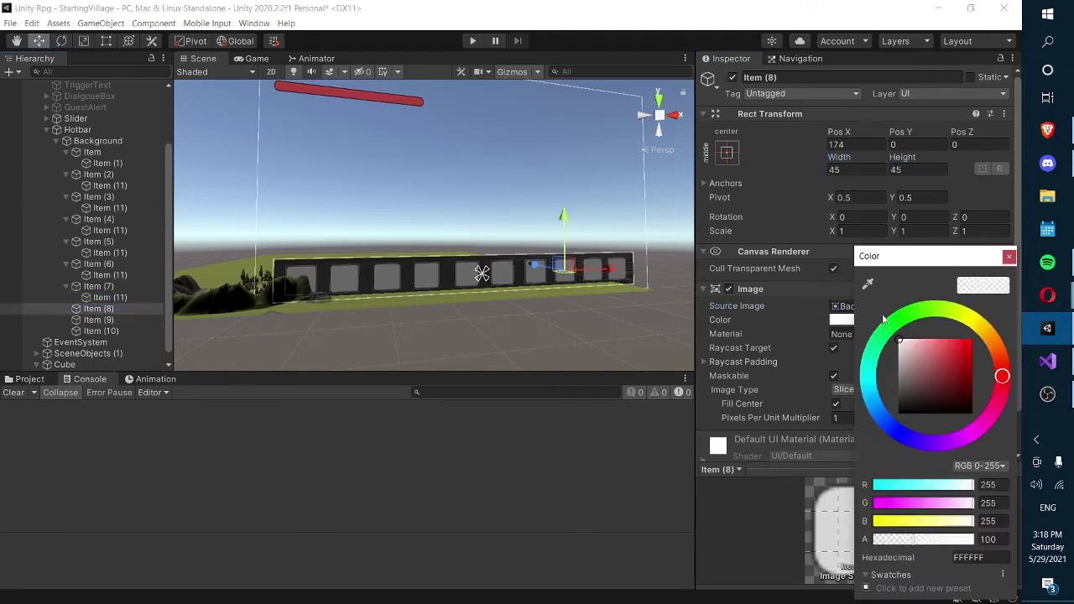
pyautogui.click(856, 169)
pyautogui.write('3')
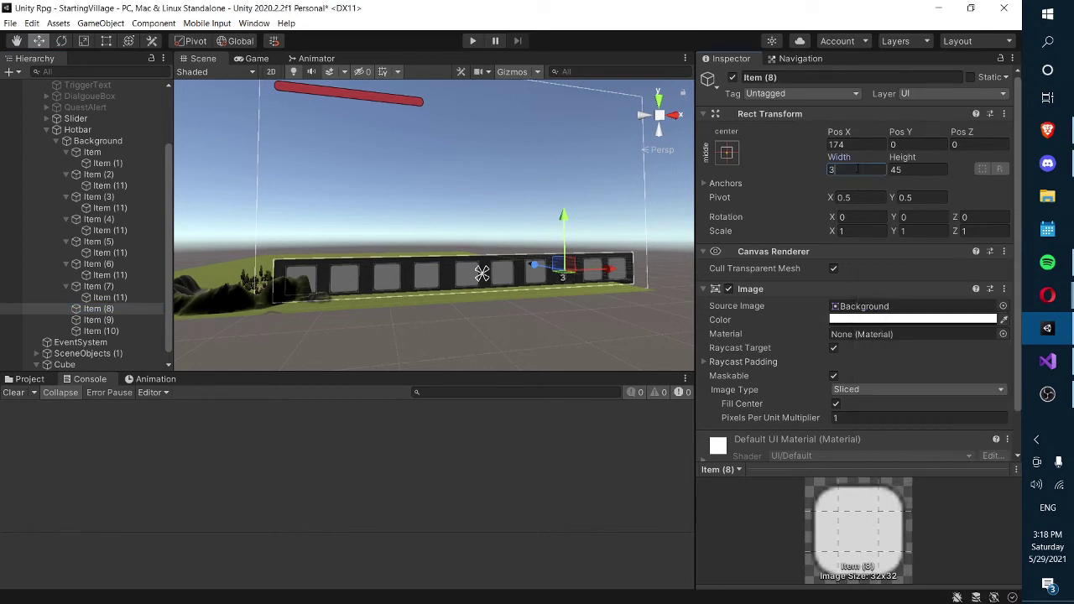
pyautogui.press('Escape')
pyautogui.hotkey('ctrl', 'z')
pyautogui.hotkey('ctrl', 'z')
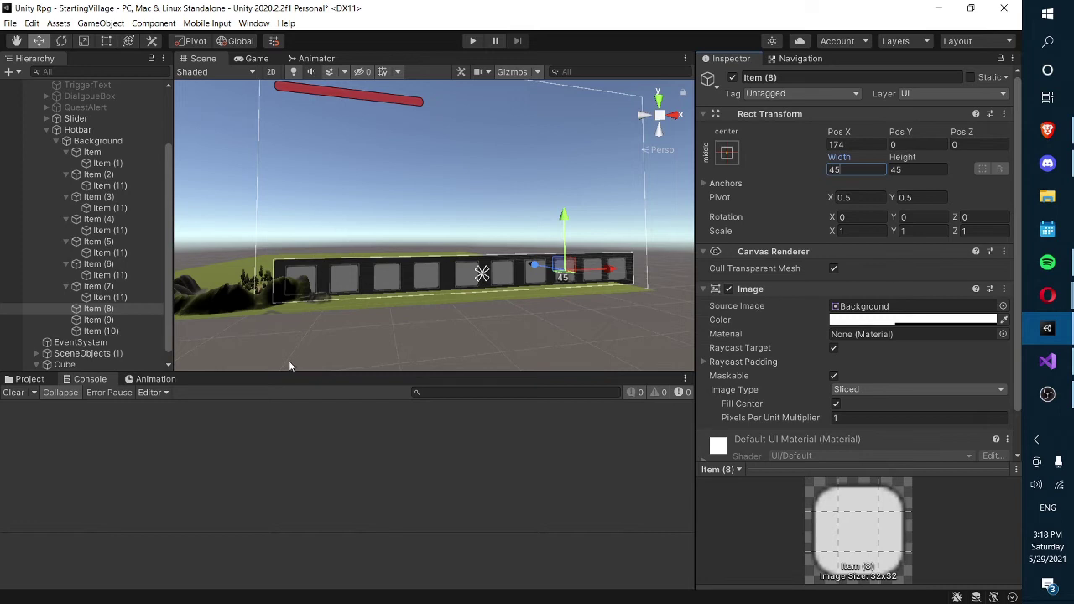
# - Duplicate the eighth hotbar slot, Item (8), and nest the copy as a child of Item (8)
pyautogui.click(104, 311)
pyautogui.hotkey('ctrl', 'd')
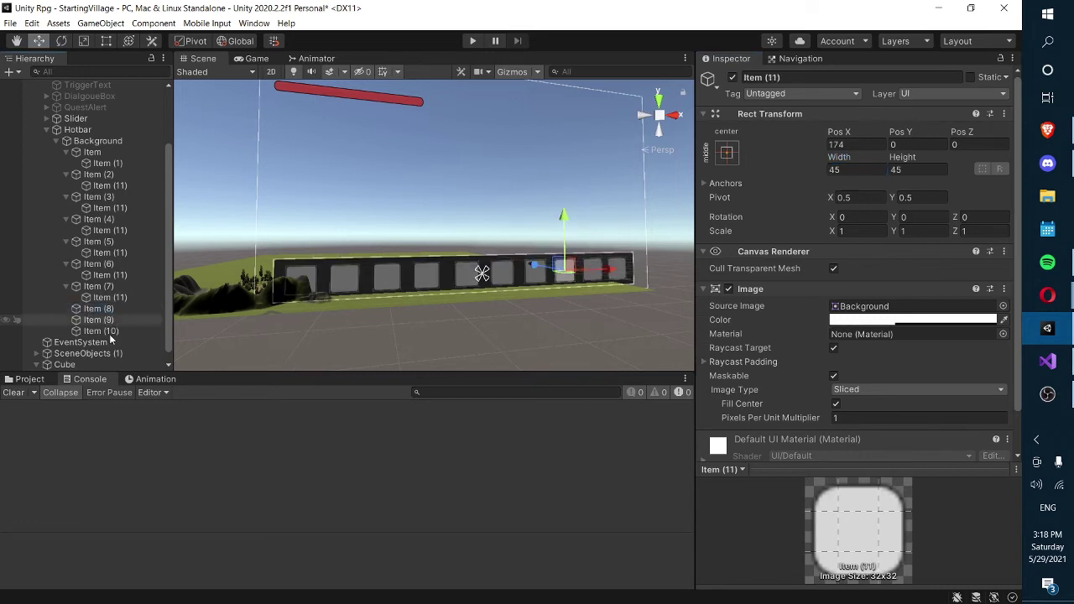
pyautogui.moveTo(103, 341); pyautogui.dragTo(111, 311)
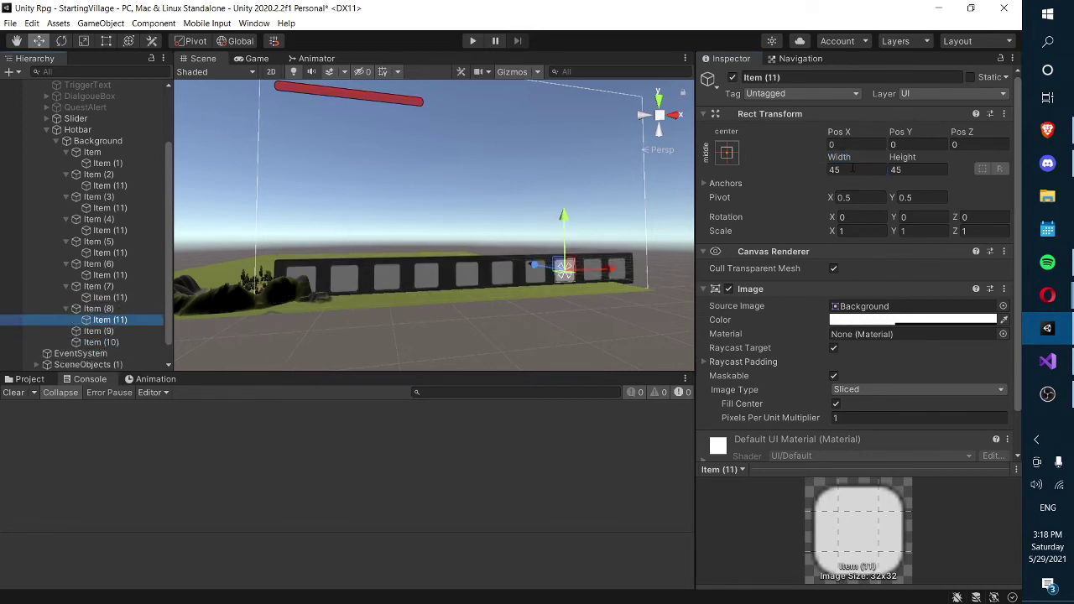
# - Set the child image of Item (8) to 35 by 35 and make its image color fully transparent
pyautogui.click(852, 169)
pyautogui.write('353')
pyautogui.hotkey('ctrl', 'z')
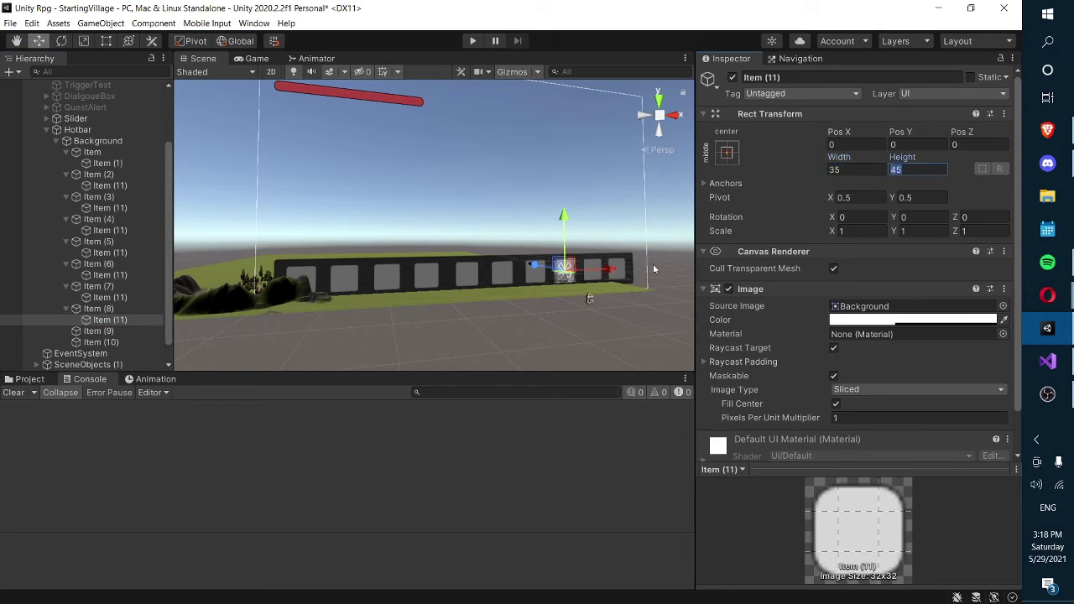
pyautogui.click(890, 320)
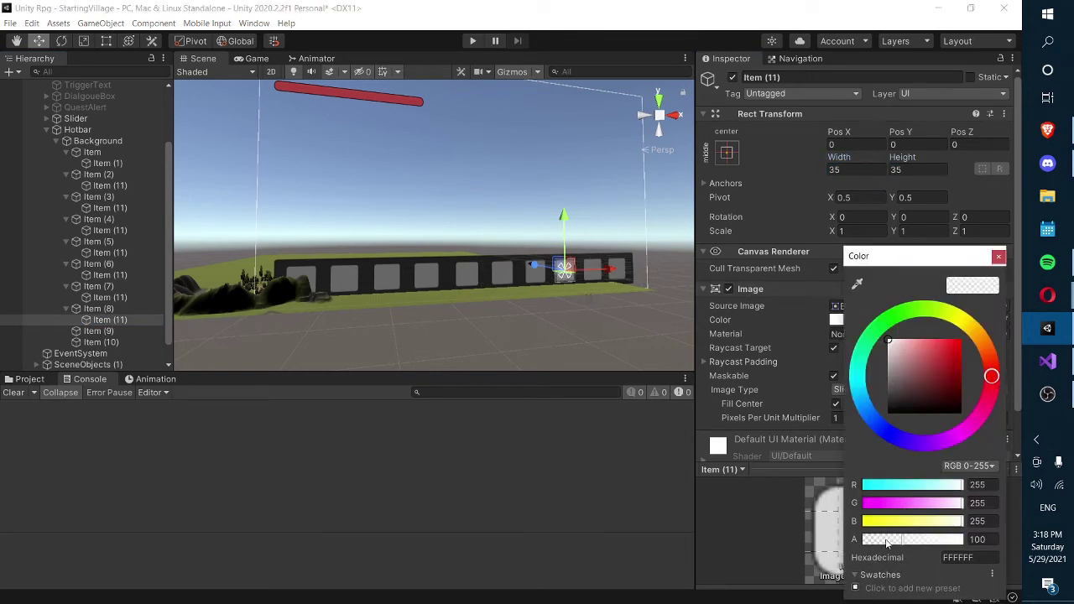
pyautogui.moveTo(886, 539); pyautogui.dragTo(858, 540)
pyautogui.click(998, 256)
# - Duplicate the ninth hotbar slot, Item (9), and nest the copy as a child of Item (9)
pyautogui.click(84, 329)
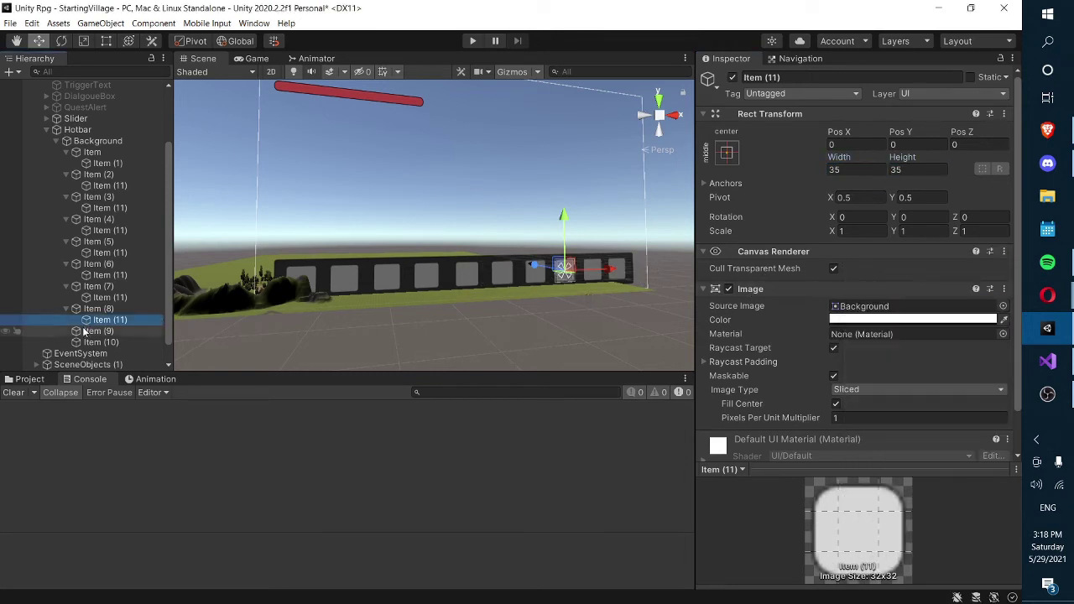
pyautogui.moveTo(84, 332)
pyautogui.mouseDown()
pyautogui.moveTo(101, 353)
pyautogui.moveTo(105, 331)
pyautogui.mouseUp()
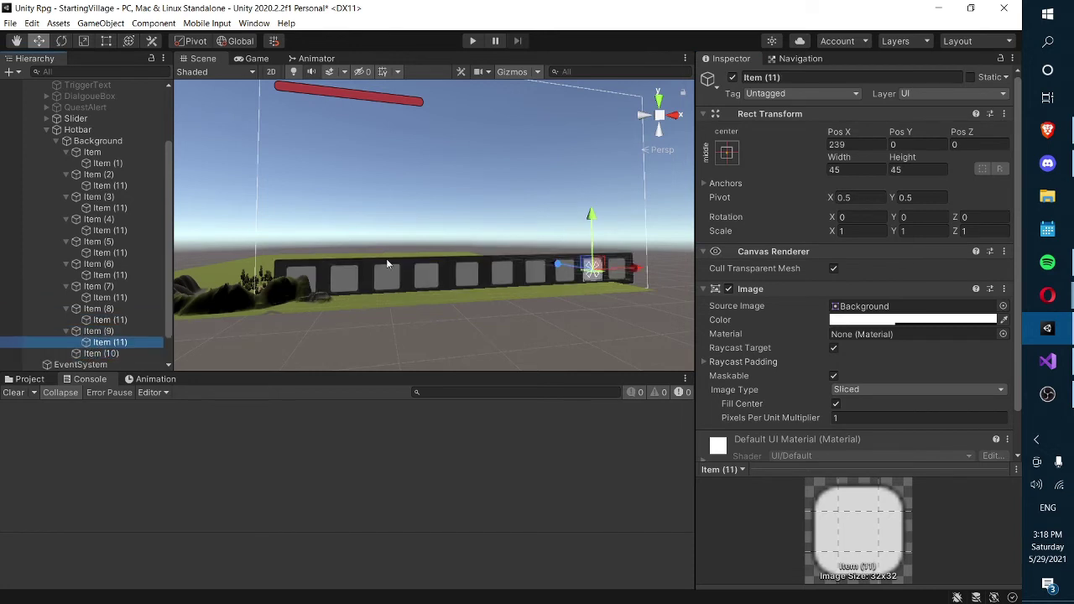
# - Set the child image of Item (9) to 35 by 35 and its image color's alpha to 0
pyautogui.click(854, 170)
pyautogui.write('35')
pyautogui.press('Tab')
pyautogui.write('35')
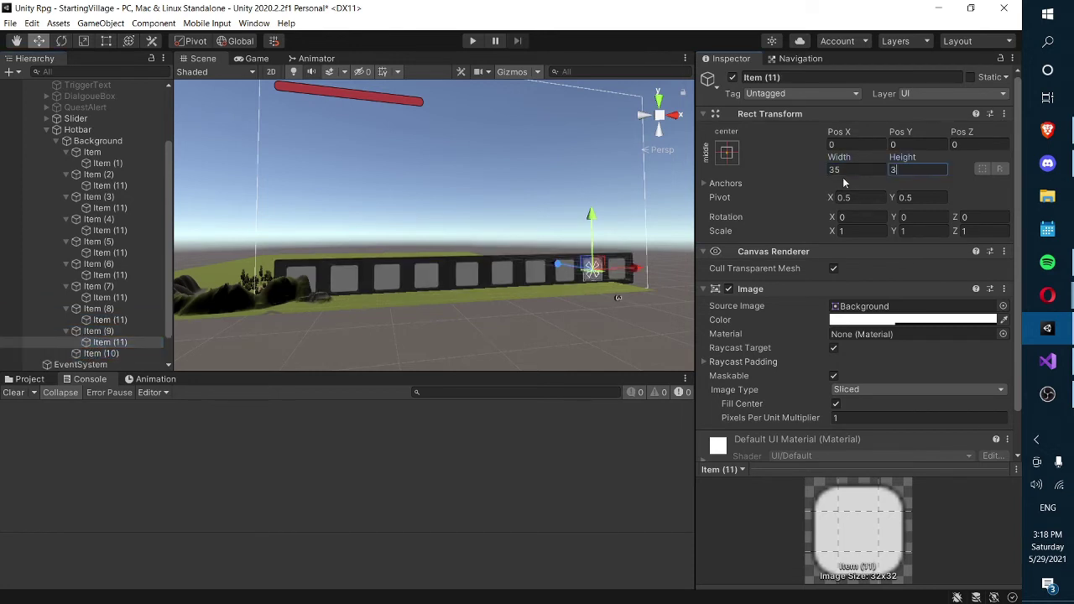
pyautogui.click(872, 320)
pyautogui.moveTo(908, 546); pyautogui.dragTo(870, 406)
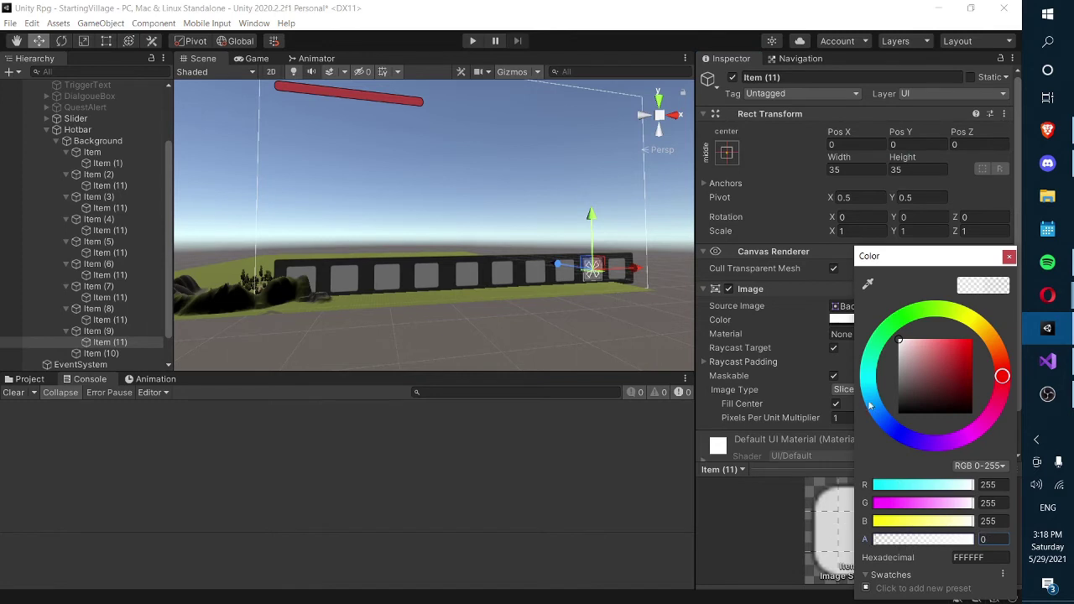
pyautogui.click(1007, 256)
# - Duplicate the tenth hotbar slot, Item (10), and nest the copy as a child of Item (10)
pyautogui.click(130, 353)
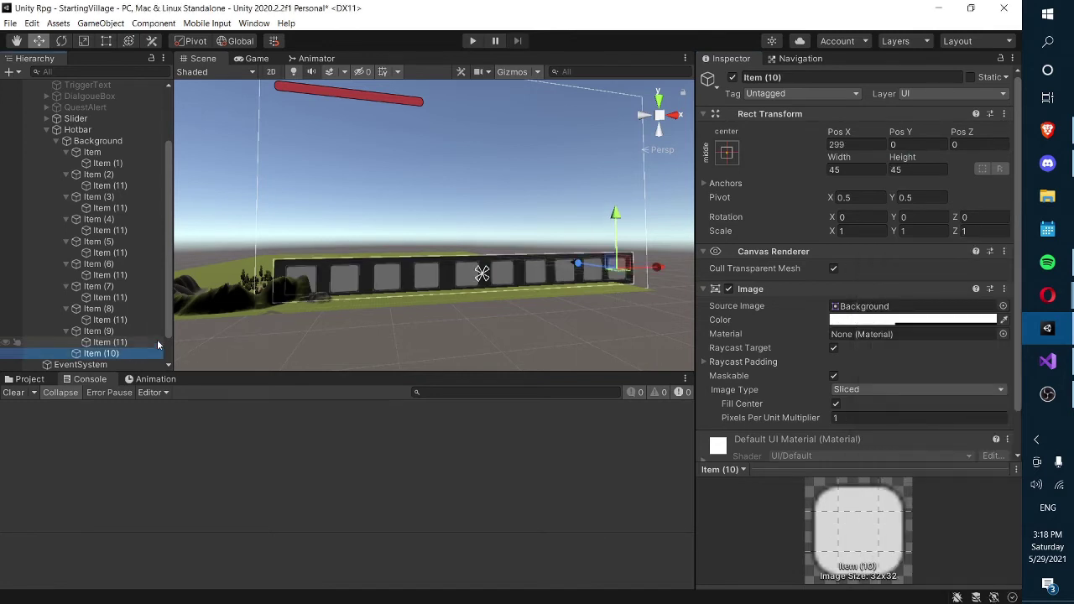
pyautogui.hotkey('ctrl', 'd')
pyautogui.moveTo(105, 333); pyautogui.dragTo(105, 313)
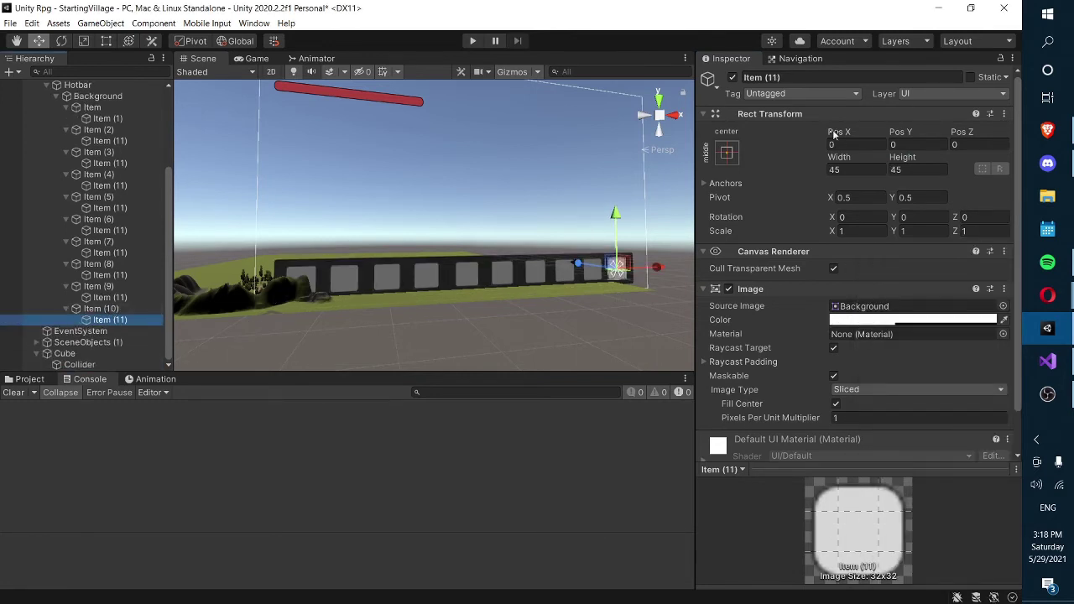
# - Set the child image of Item (10) to 35 by 35 and make its image color transparent
pyautogui.click(855, 170)
pyautogui.write('35')
pyautogui.press('Tab')
pyautogui.write('35')
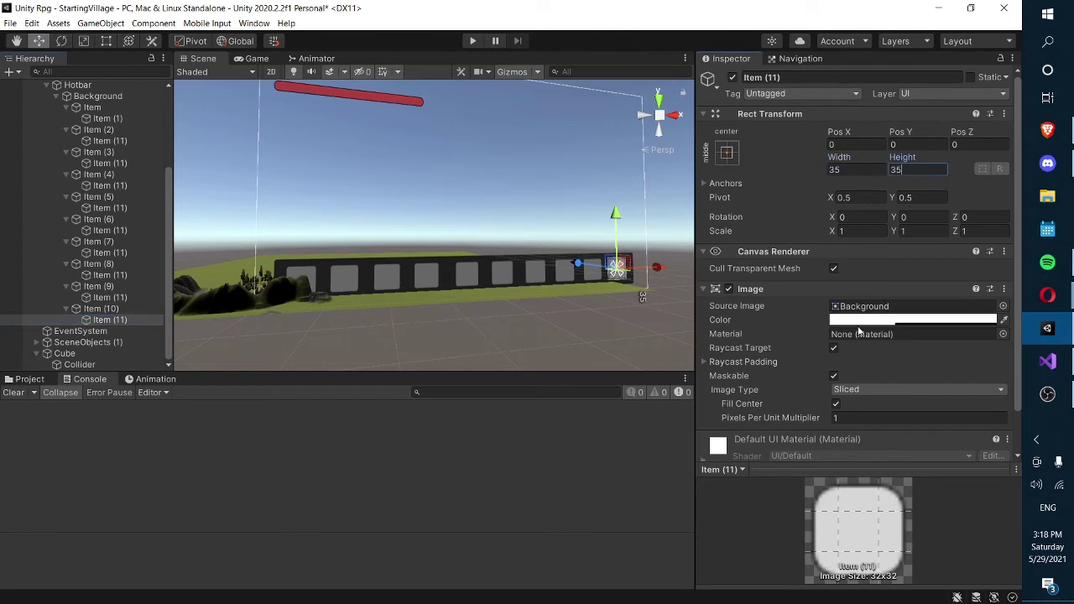
pyautogui.click(862, 321)
pyautogui.click(1008, 256)
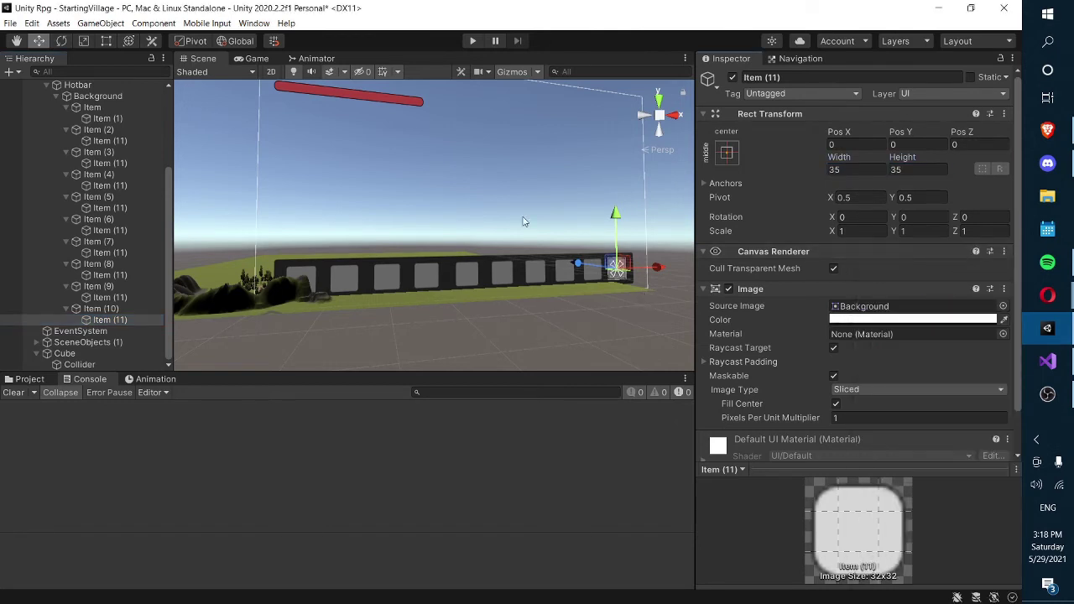
pyautogui.keyDown('ctrl'); pyautogui.click(105, 120); pyautogui.keyUp('ctrl')
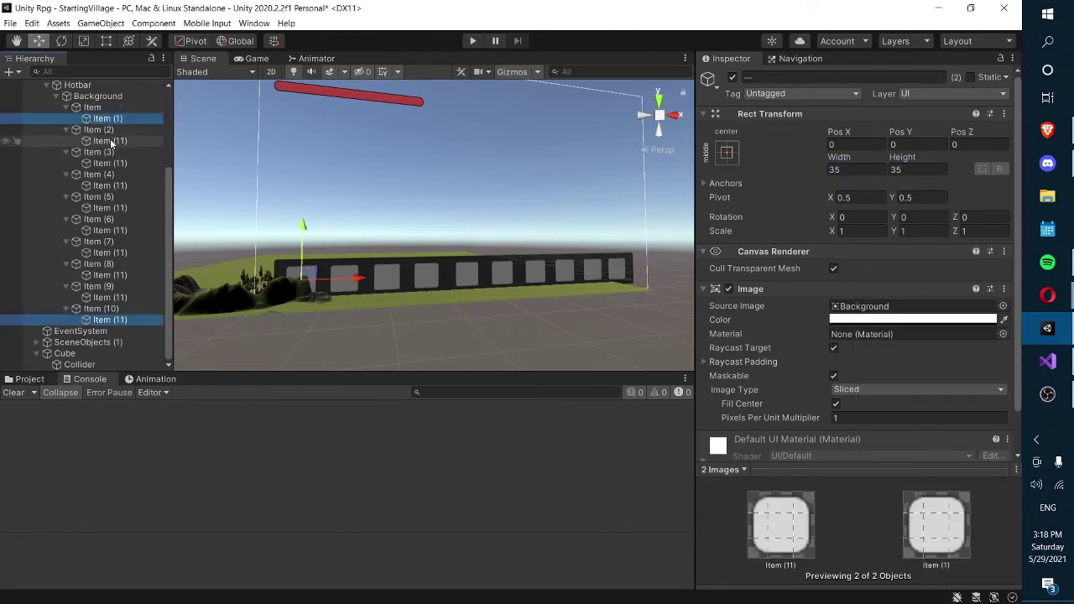
pyautogui.click(110, 133)
pyautogui.click(109, 119)
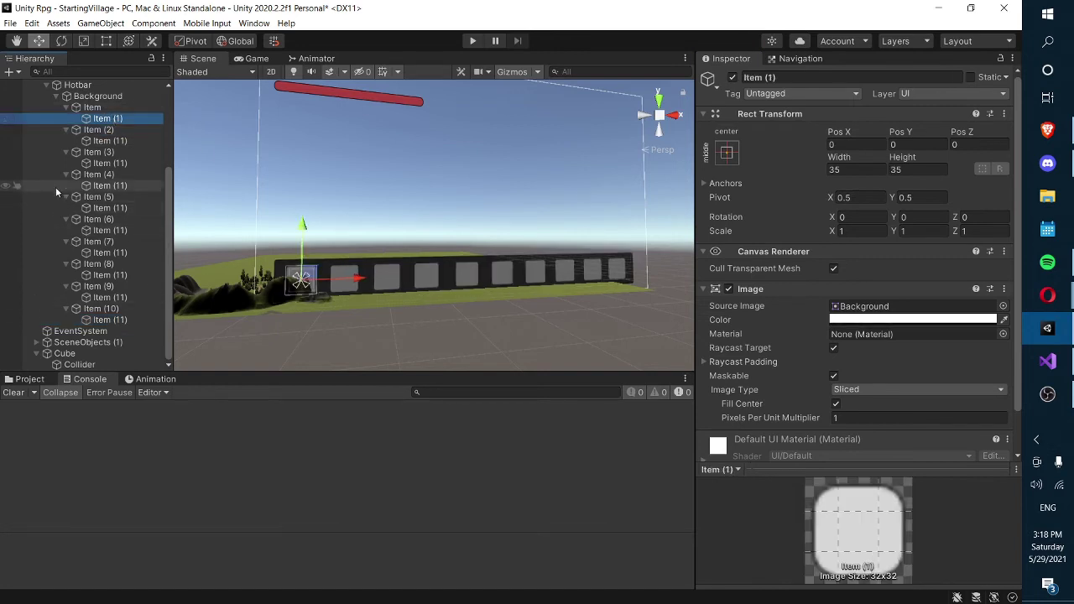
pyautogui.keyDown('ctrl'); pyautogui.click(110, 141); pyautogui.keyUp('ctrl')
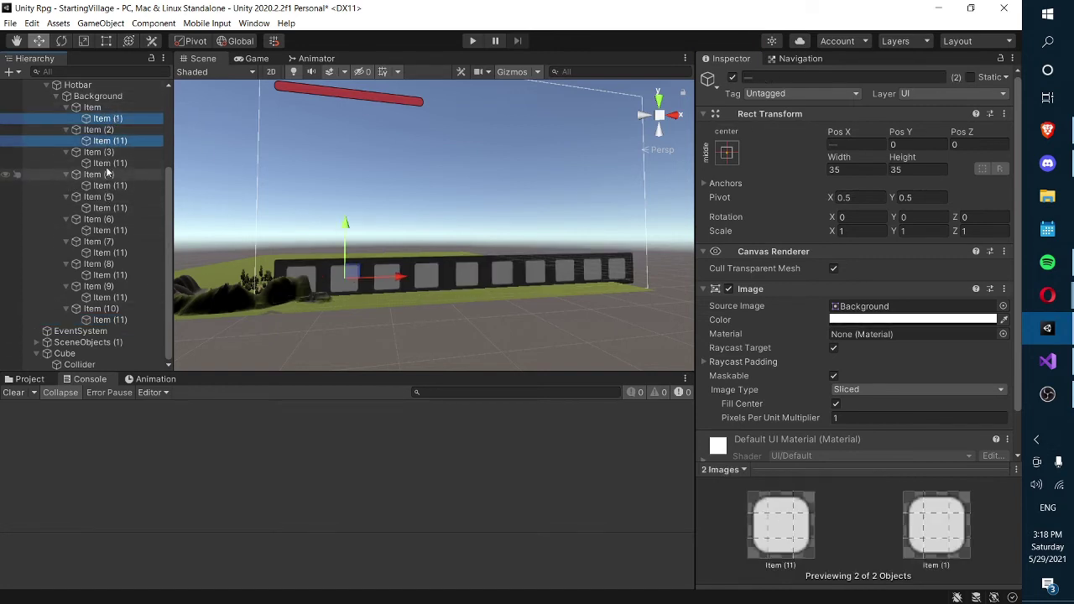
pyautogui.keyDown('ctrl'); pyautogui.click(110, 163); pyautogui.keyUp('ctrl')
pyautogui.keyDown('ctrl'); pyautogui.click(110, 186); pyautogui.keyUp('ctrl')
pyautogui.keyDown('ctrl'); pyautogui.click(110, 207); pyautogui.keyUp('ctrl')
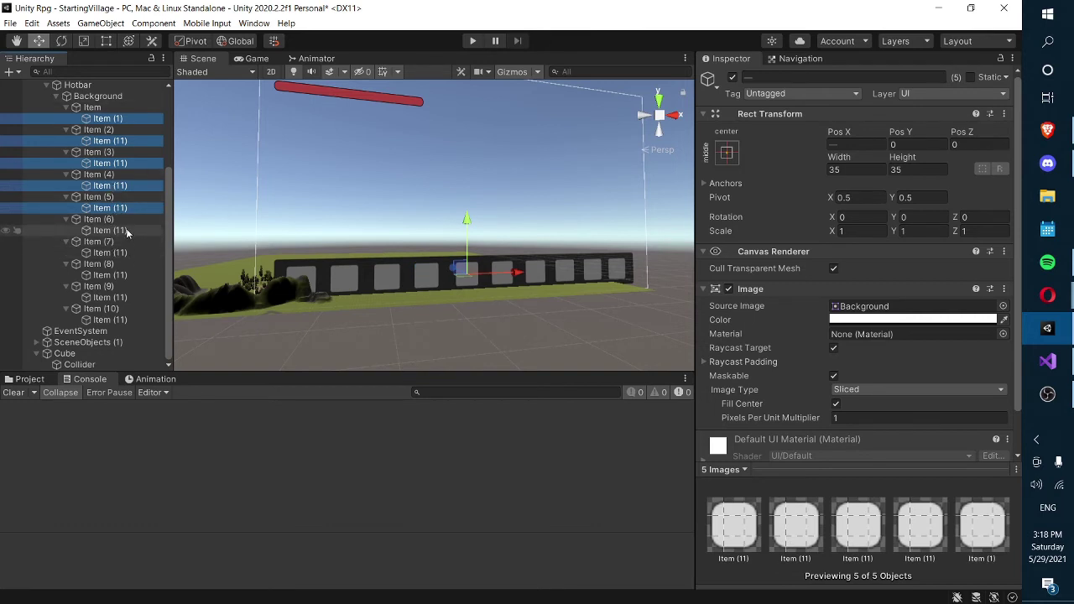
pyautogui.keyDown('ctrl'); pyautogui.click(110, 230); pyautogui.keyUp('ctrl')
pyautogui.keyDown('ctrl'); pyautogui.click(110, 253); pyautogui.keyUp('ctrl')
pyautogui.keyDown('ctrl'); pyautogui.click(110, 274); pyautogui.keyUp('ctrl')
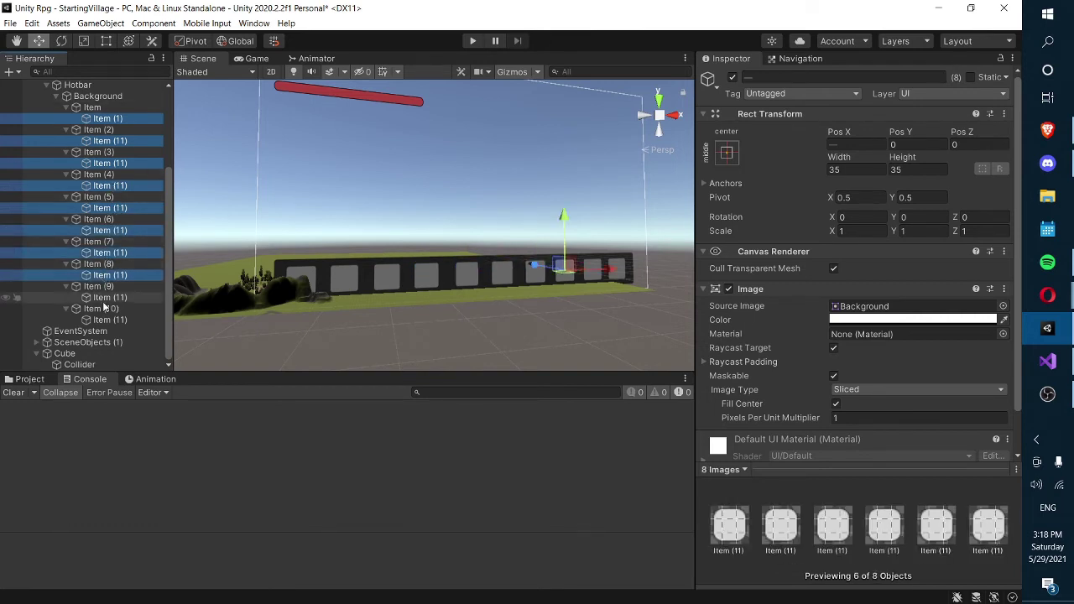
pyautogui.keyDown('ctrl'); pyautogui.click(110, 297); pyautogui.keyUp('ctrl')
pyautogui.keyDown('ctrl'); pyautogui.click(110, 319); pyautogui.keyUp('ctrl')
pyautogui.scroll(5, 109, 218)
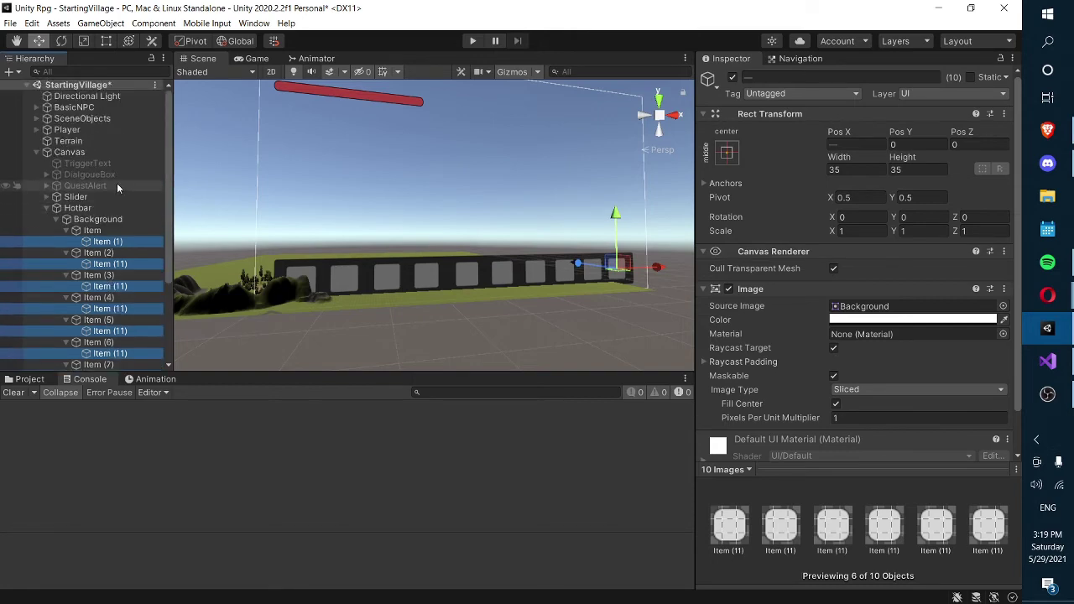
# - Empty the Hotbar Slots list in the Player's Player Data script by setting its size to 0 and back to 10
pyautogui.click(72, 131)
pyautogui.scroll(-10, 906, 371)
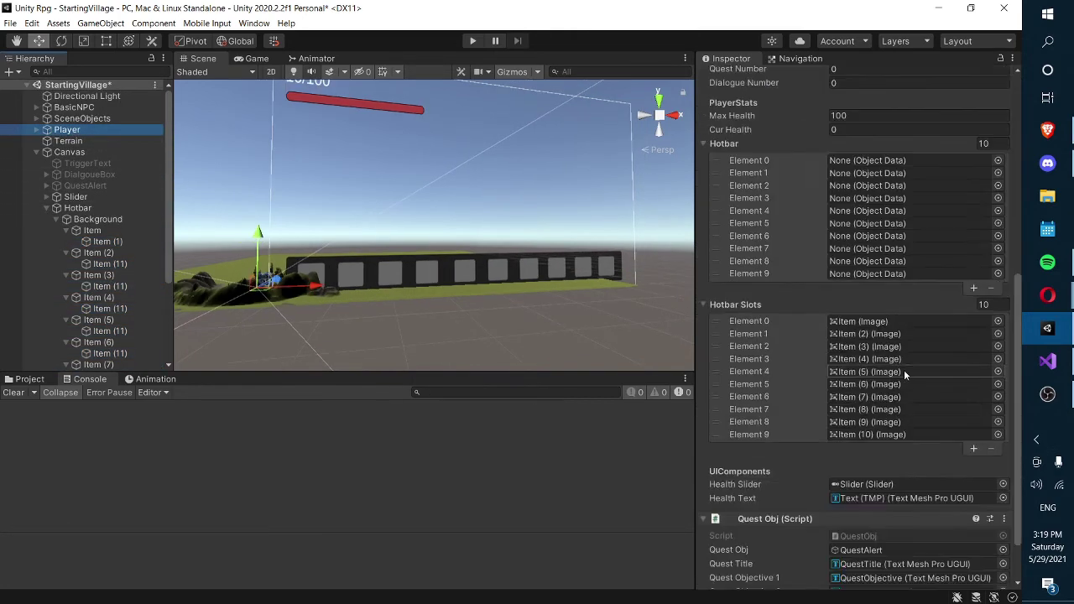
pyautogui.click(801, 304)
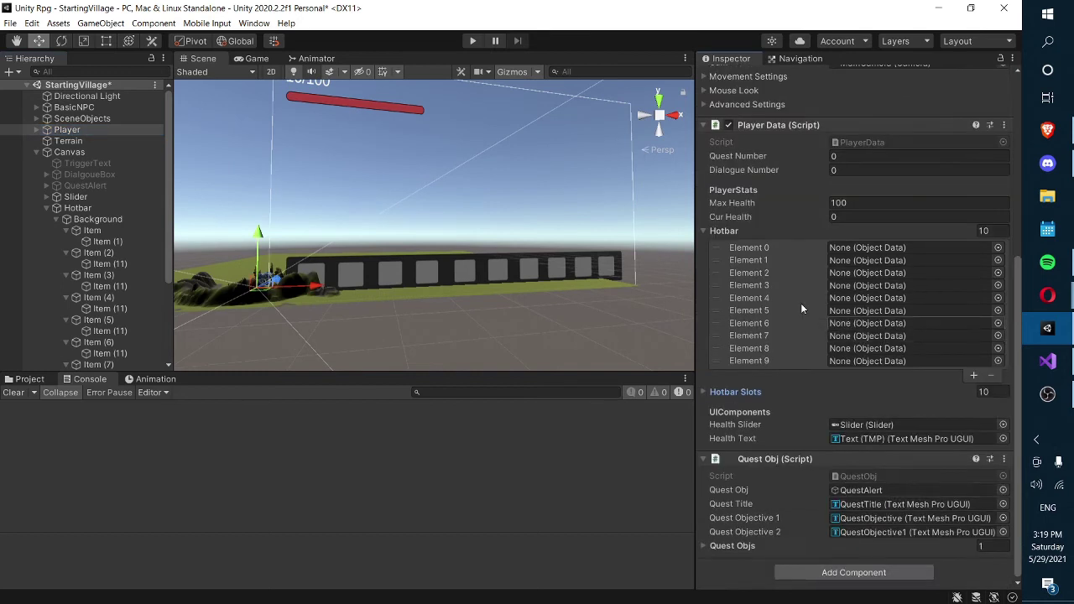
pyautogui.click(714, 392)
pyautogui.click(714, 391)
pyautogui.click(985, 392)
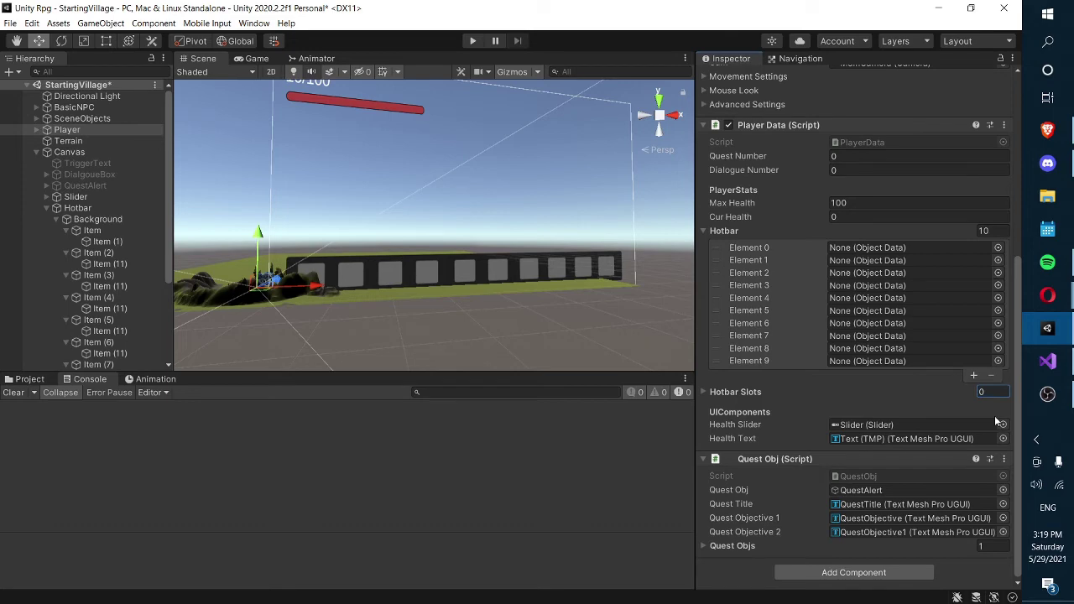
pyautogui.click(983, 392)
pyautogui.click(714, 392)
pyautogui.scroll(-3, 825, 397)
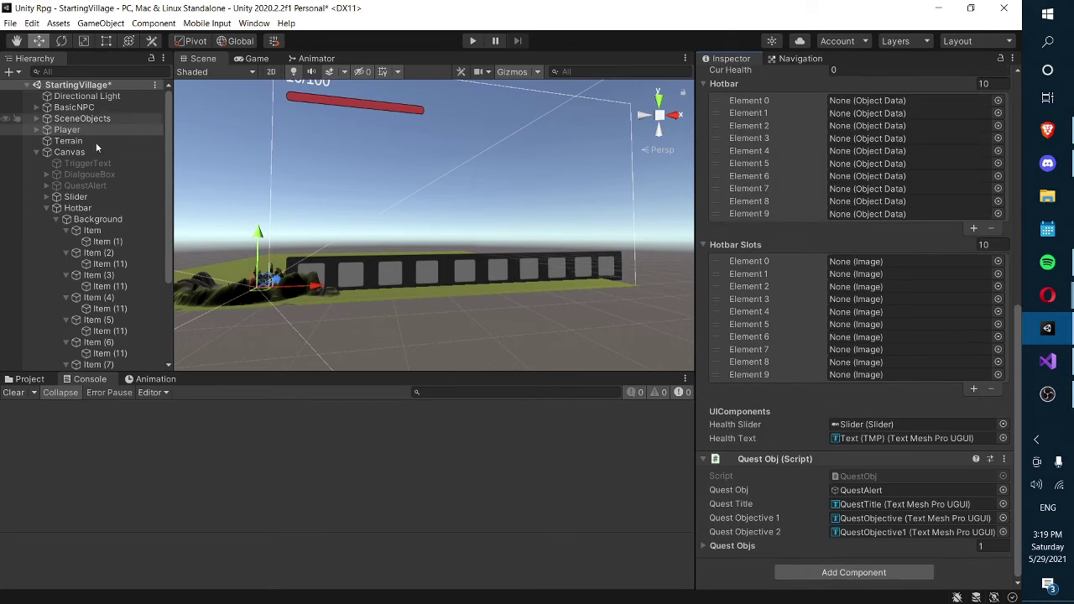
# - Lock the Inspector on the Player, select the child images of all ten slots and add them to the Hotbar Slots list
pyautogui.scroll(-4, 84, 167)
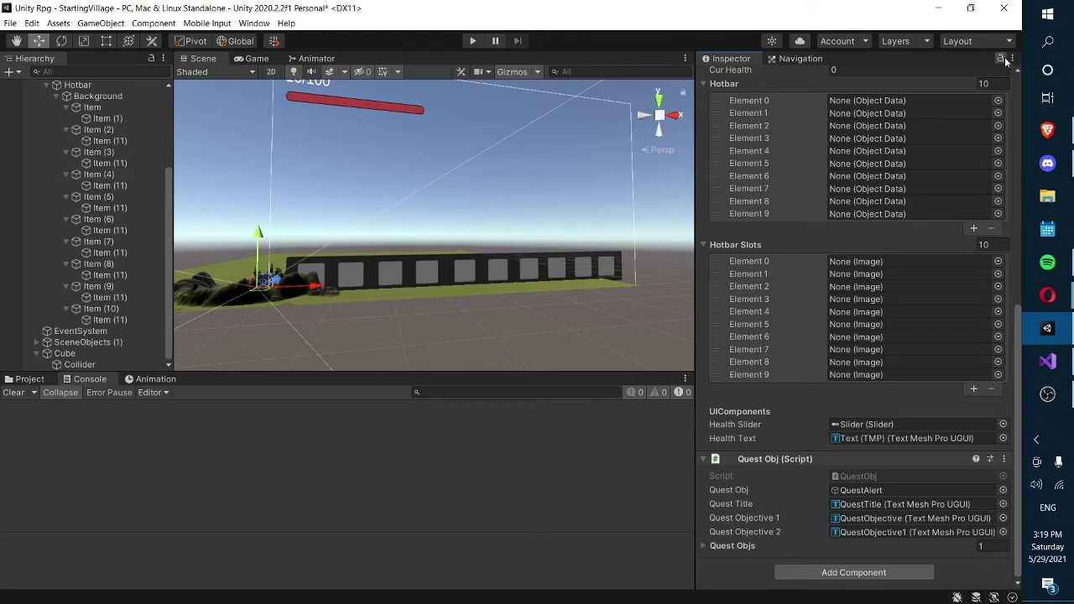
pyautogui.click(107, 118)
pyautogui.keyDown('ctrl'); pyautogui.click(107, 140); pyautogui.keyUp('ctrl')
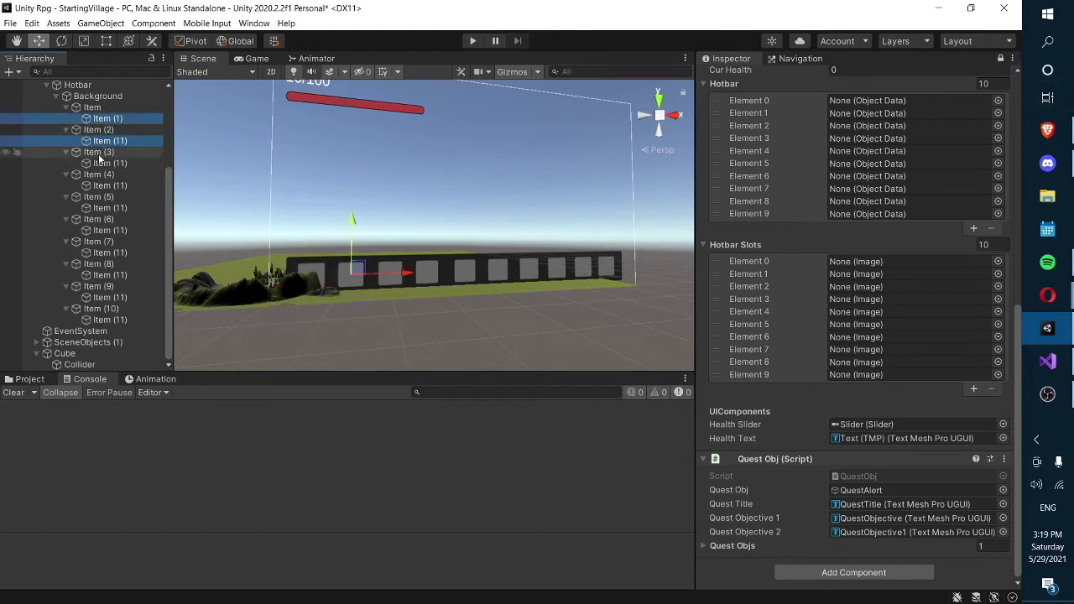
pyautogui.keyDown('ctrl'); pyautogui.click(99, 163); pyautogui.keyUp('ctrl')
pyautogui.keyDown('ctrl'); pyautogui.click(100, 186); pyautogui.keyUp('ctrl')
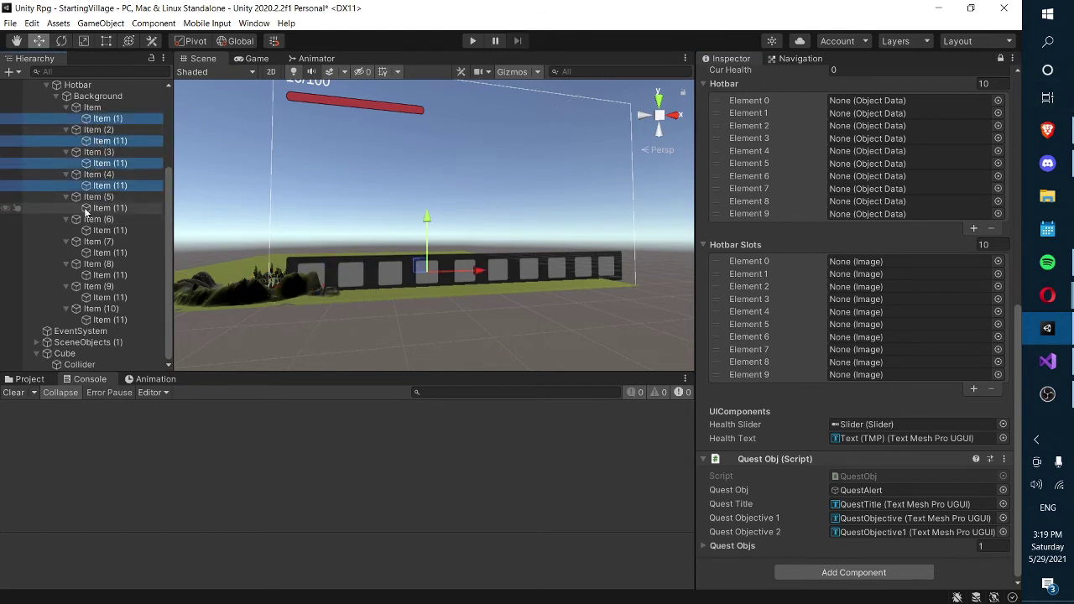
pyautogui.keyDown('ctrl'); pyautogui.click(101, 208); pyautogui.keyUp('ctrl')
pyautogui.keyDown('ctrl'); pyautogui.click(101, 230); pyautogui.keyUp('ctrl')
pyautogui.keyDown('ctrl'); pyautogui.click(109, 252); pyautogui.keyUp('ctrl')
pyautogui.keyDown('ctrl'); pyautogui.click(122, 274); pyautogui.keyUp('ctrl')
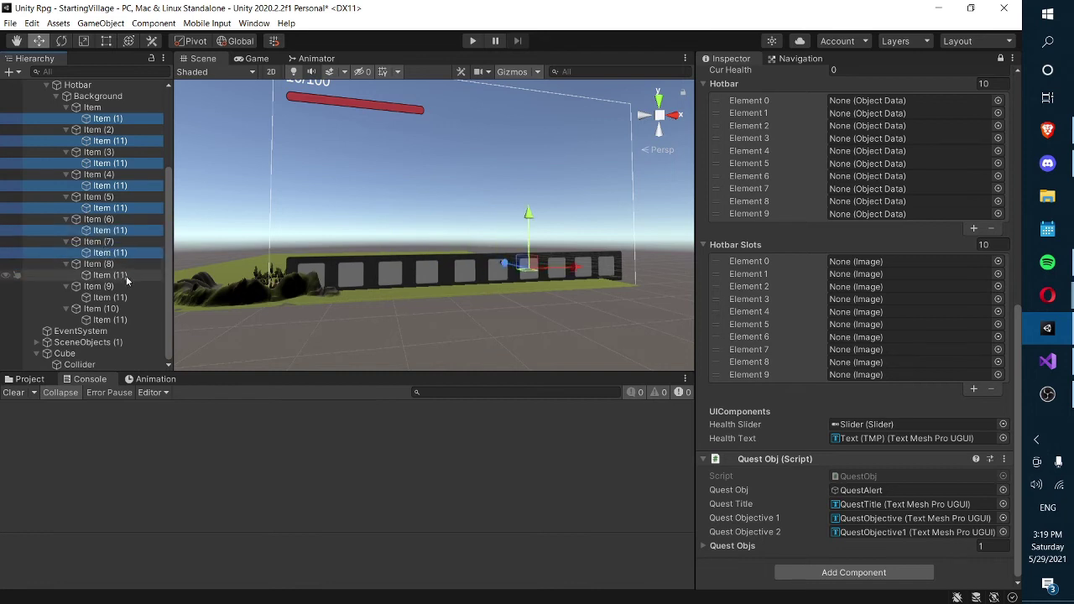
pyautogui.keyDown('ctrl'); pyautogui.click(116, 297); pyautogui.keyUp('ctrl')
pyautogui.keyDown('ctrl'); pyautogui.click(128, 320); pyautogui.keyUp('ctrl')
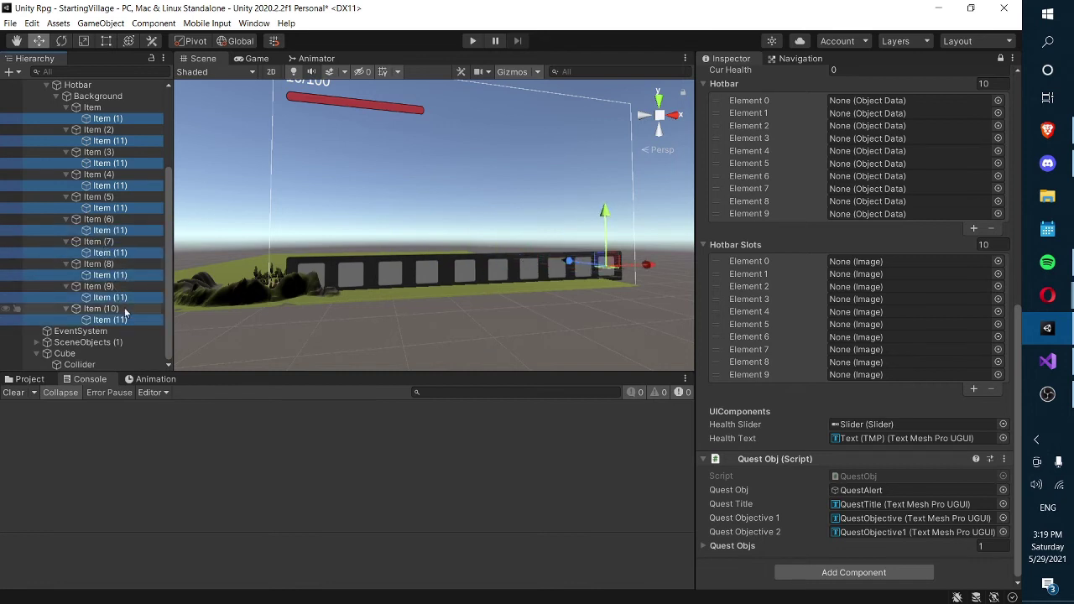
pyautogui.moveTo(168, 319); pyautogui.dragTo(776, 246)
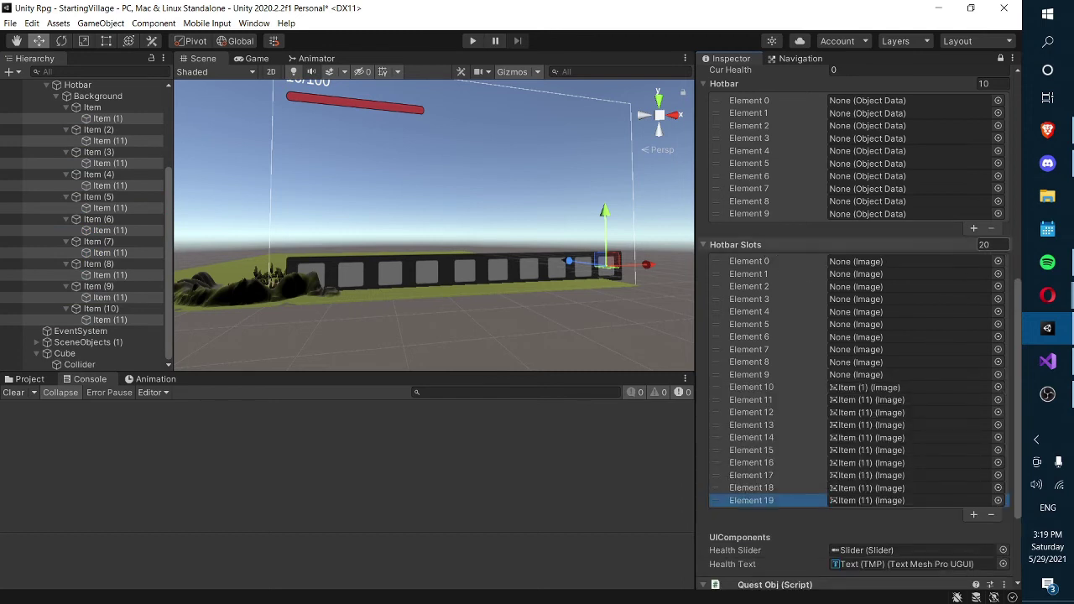
# - Set the Hotbar Slots list size to 0 and add the ten selected child images to the empty list again
pyautogui.click(984, 245)
pyautogui.write('0')
pyautogui.press('Return')
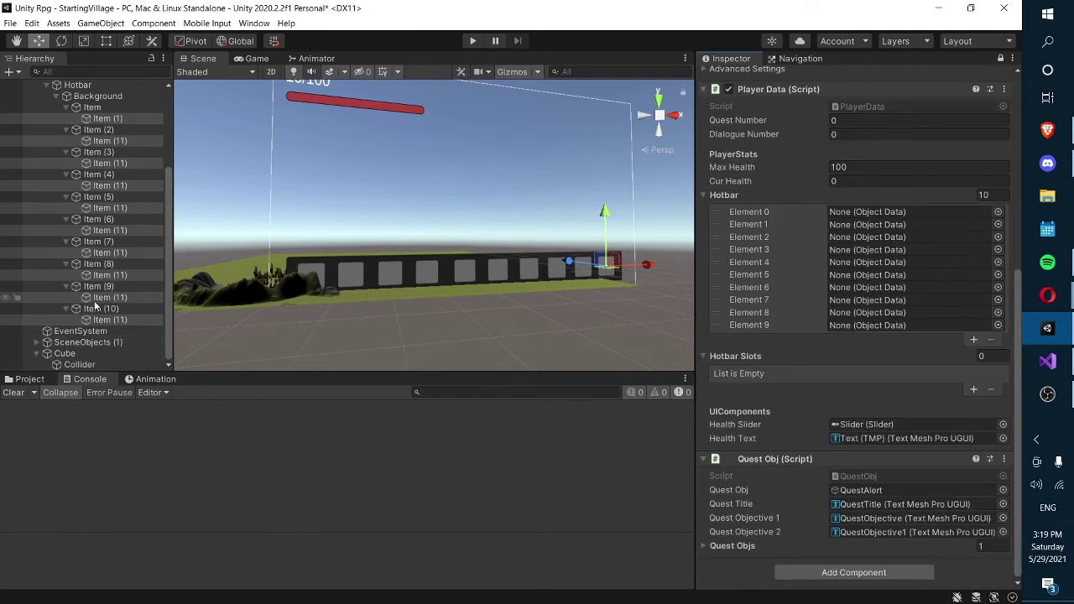
pyautogui.moveTo(661, 304); pyautogui.dragTo(850, 367)
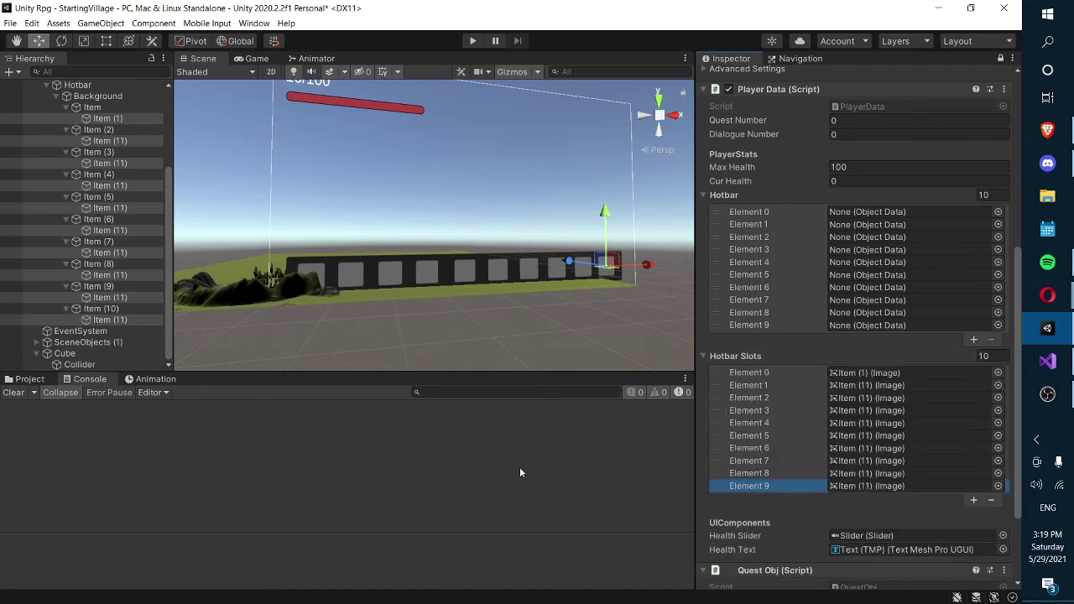
# - Show the project assets, unlock the Inspector and clear the selection
pyautogui.click(25, 380)
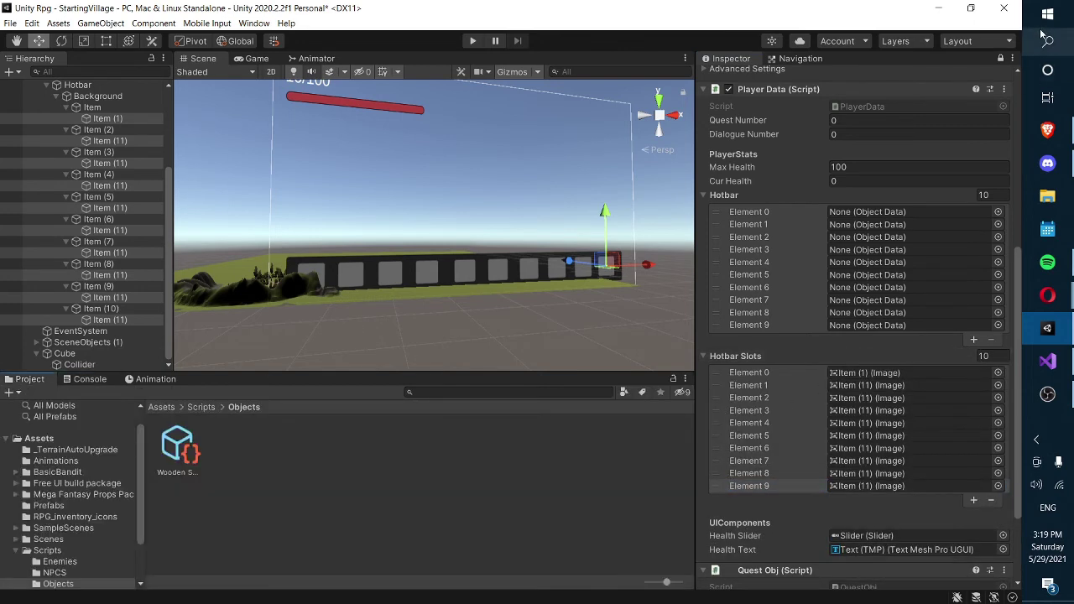
pyautogui.click(1000, 58)
pyautogui.click(651, 221)
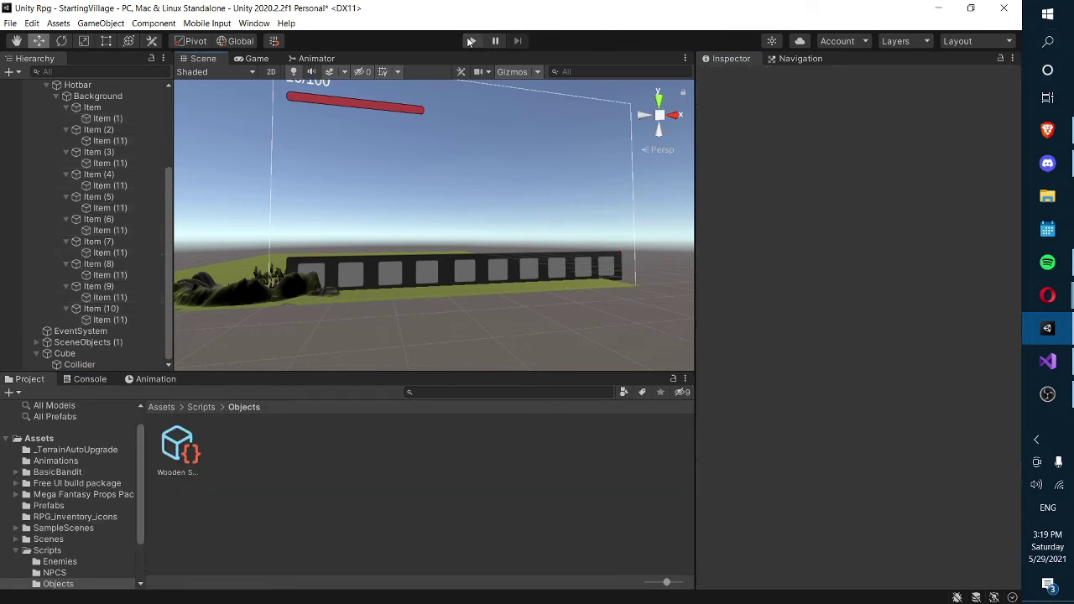
# - Play-test picking up the ground item, inspect the first slot's child image while the game runs, and stop the game
pyautogui.click(471, 41)
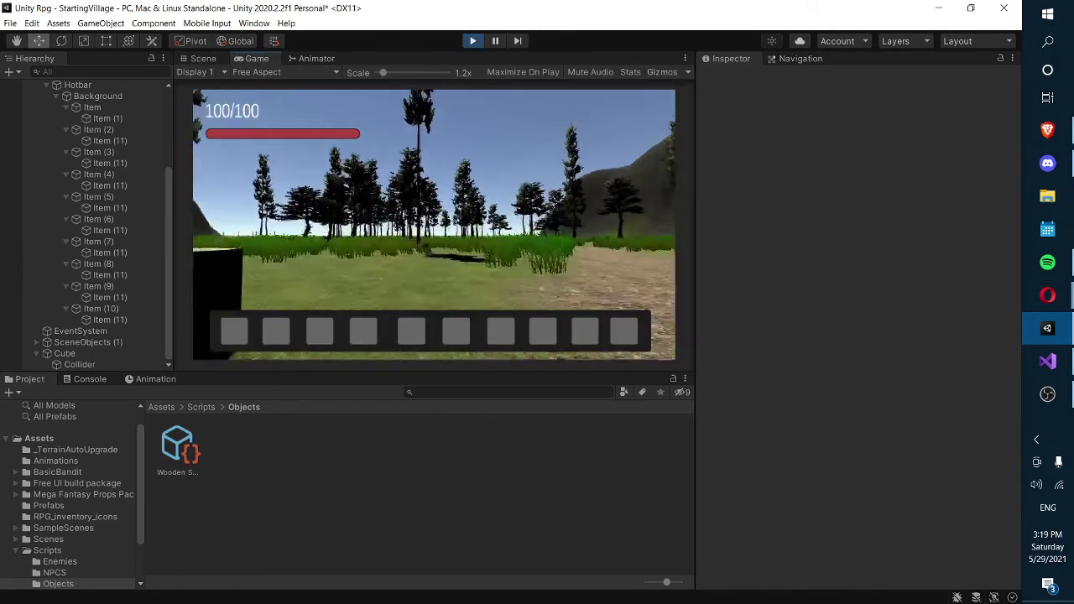
pyautogui.press('e')
pyautogui.press('Escape')
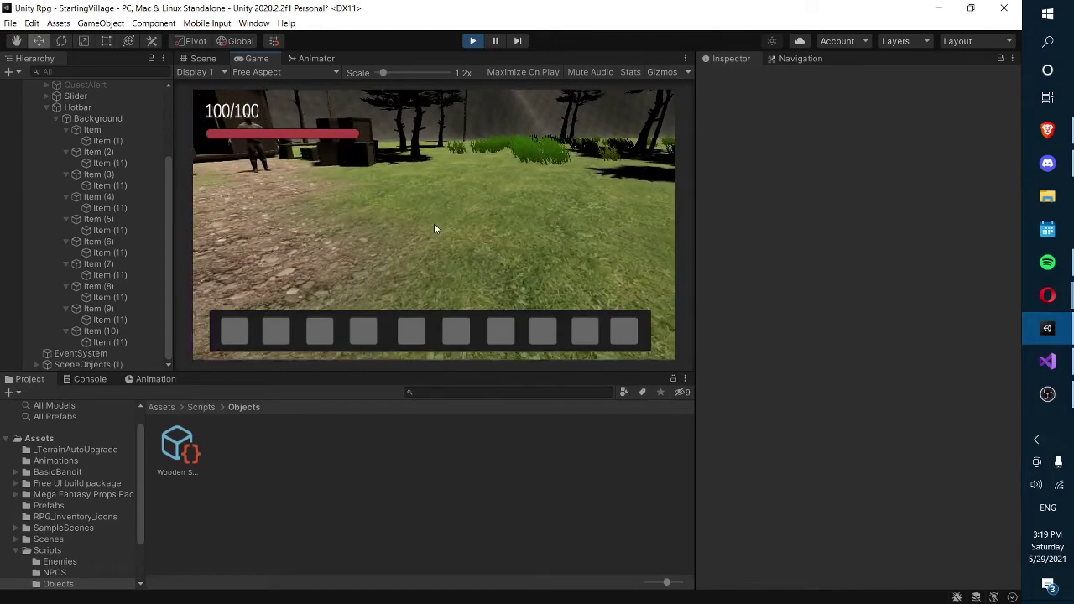
pyautogui.click(107, 141)
pyautogui.scroll(4, 104, 151)
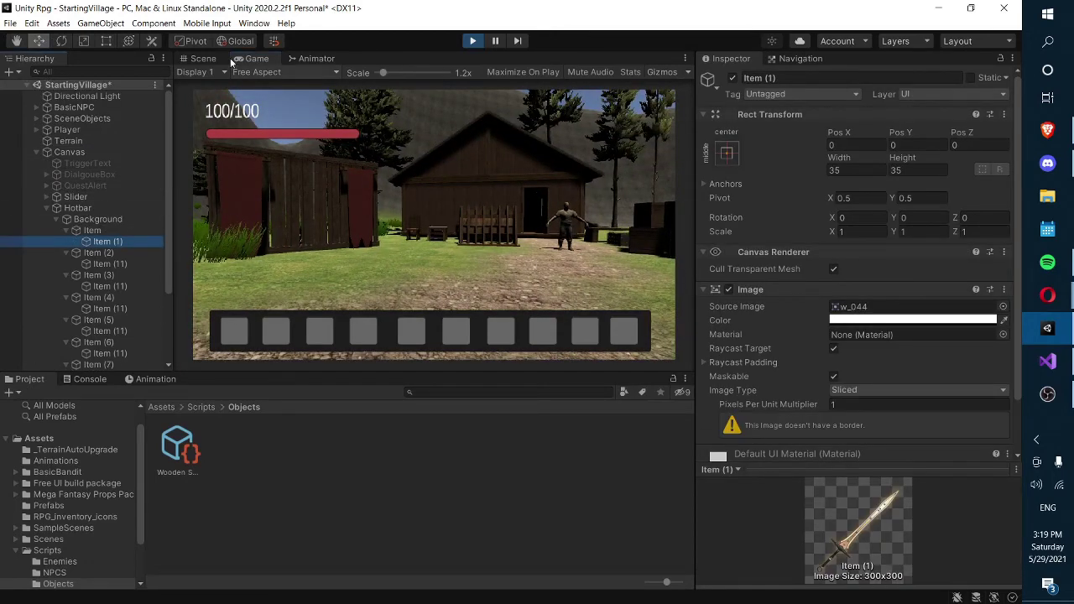
pyautogui.click(473, 40)
# - Return to the Scene view and check the color and alpha of the first slot's child image
pyautogui.click(203, 59)
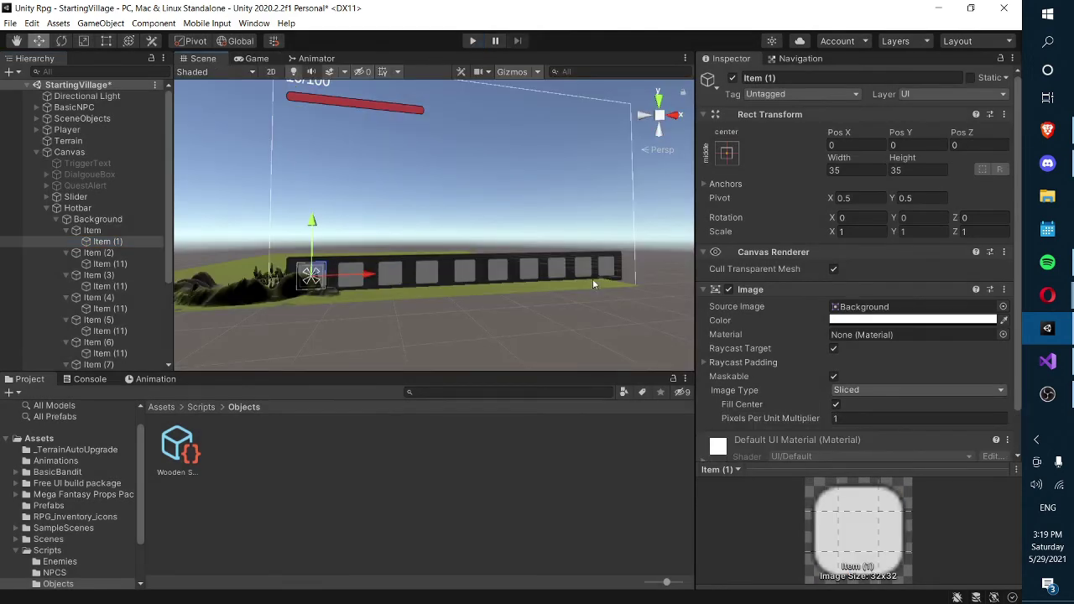
pyautogui.click(897, 324)
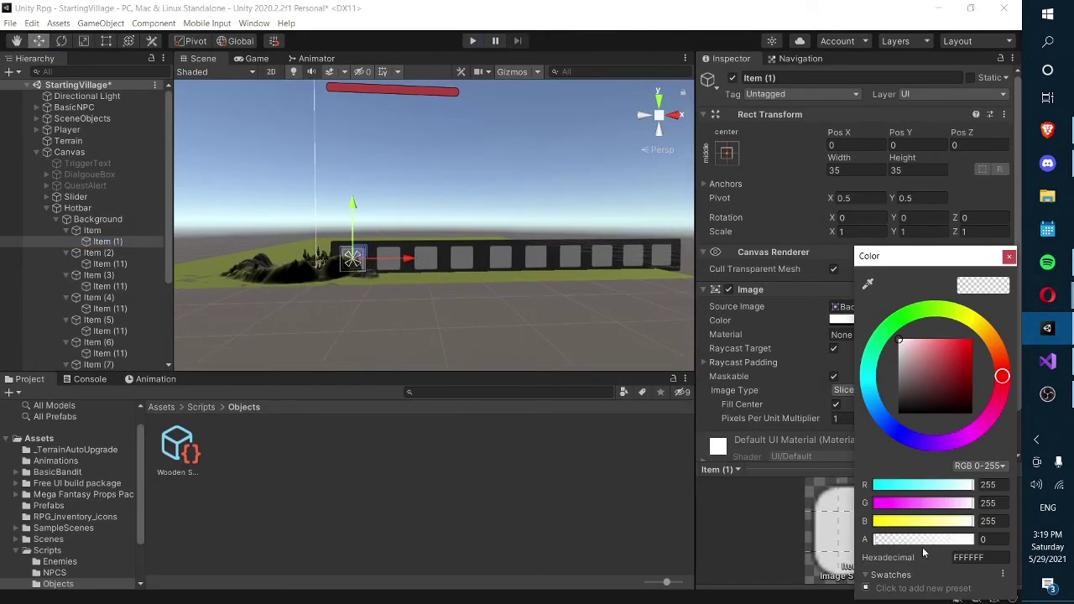
pyautogui.click(1008, 256)
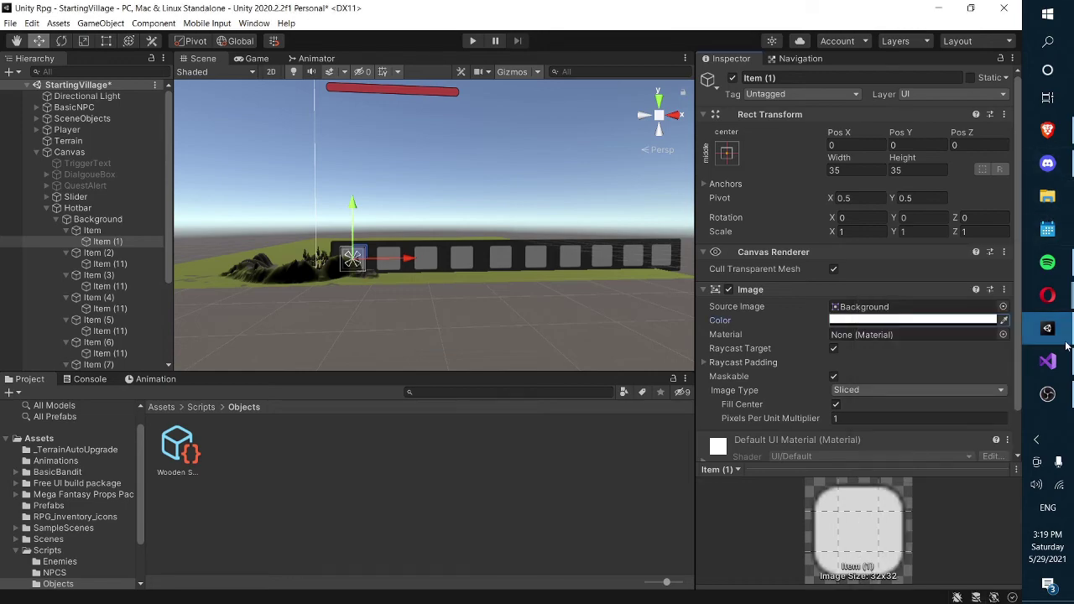
# - Switch to Visual Studio to review GroundItem.cs and ReloadHotbar in PlayerData.cs, and return to Unity to examine the first slot's Image settings
pyautogui.click(1047, 360)
pyautogui.scroll(6, 491, 233)
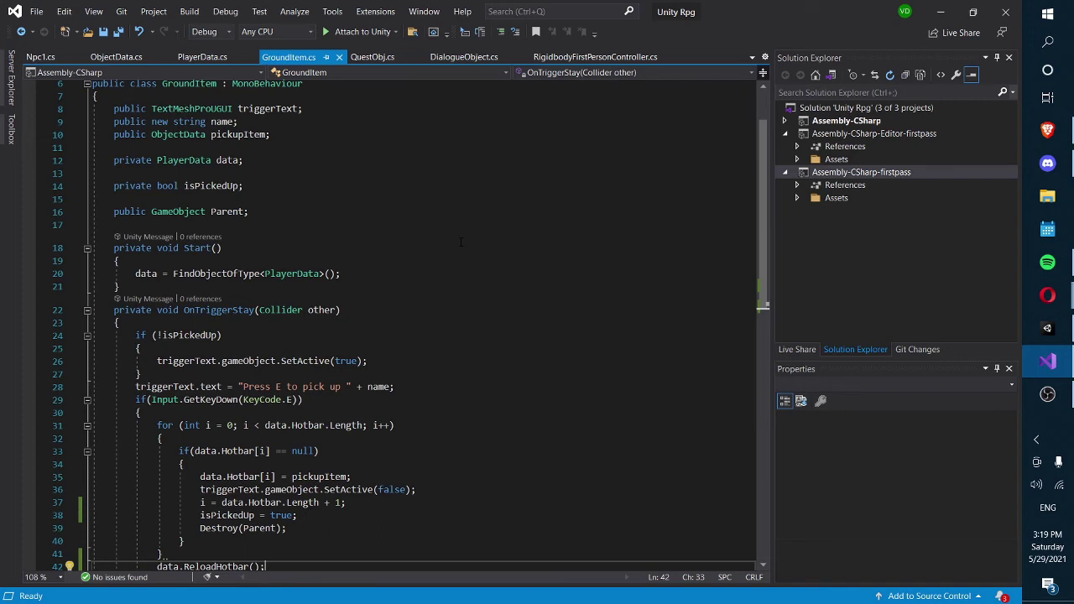
pyautogui.click(201, 56)
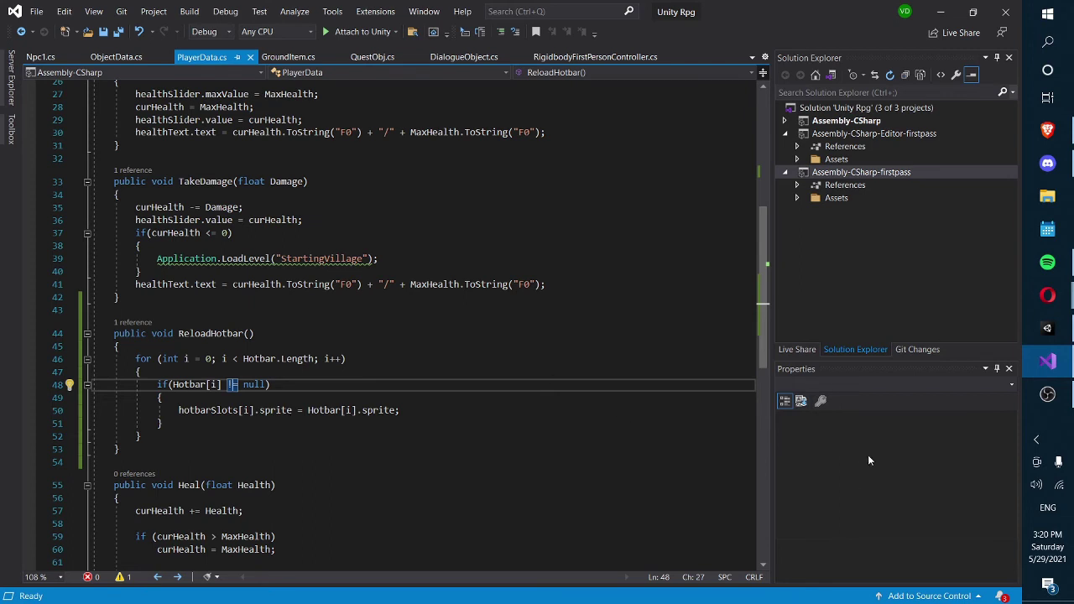
pyautogui.click(1047, 328)
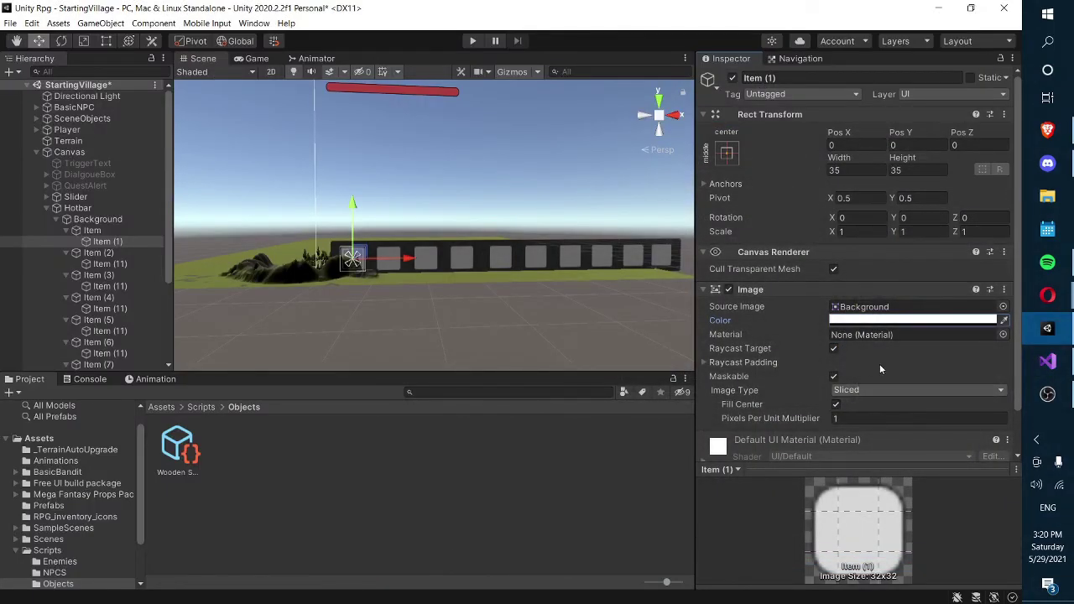
pyautogui.scroll(-1, 879, 364)
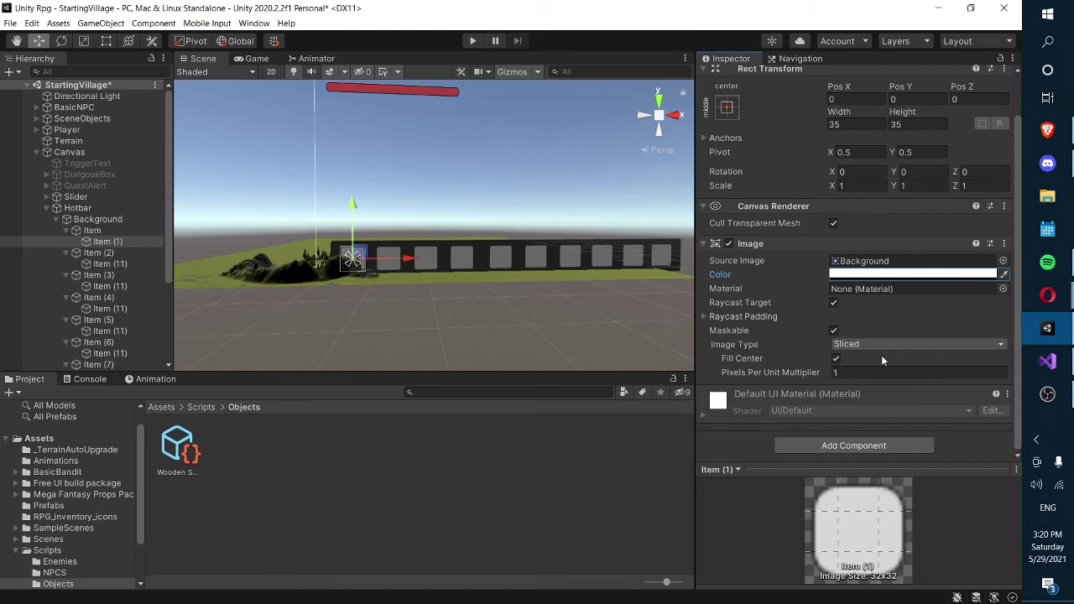
# - In Visual Studio, add a line after the sprite assignment in ReloadHotbar that begins hotbarSlots[i].color = new Color()
pyautogui.click(1047, 361)
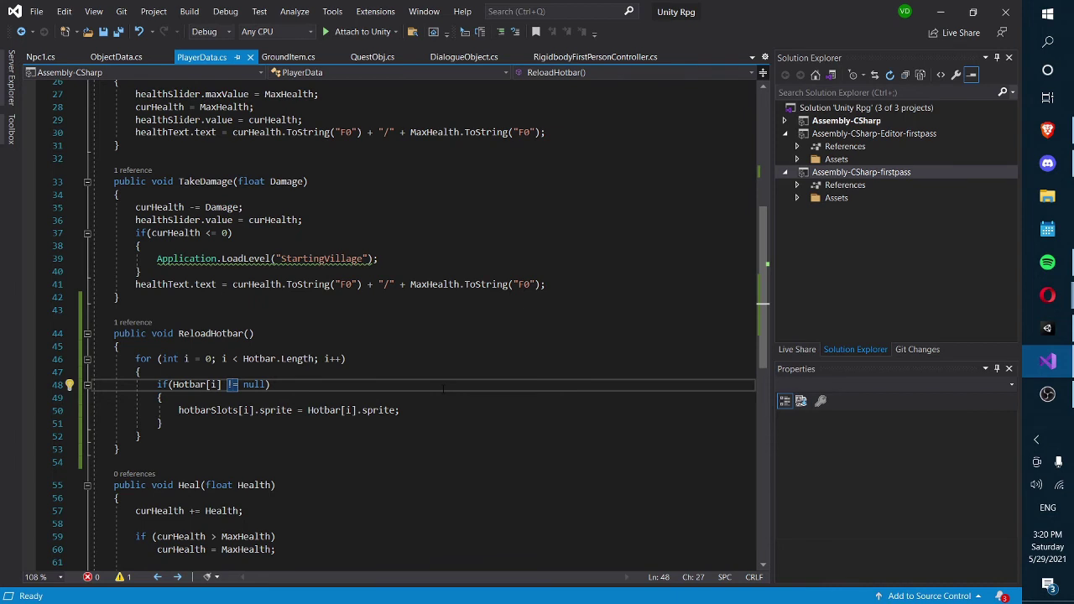
pyautogui.click(537, 414)
pyautogui.press('Return')
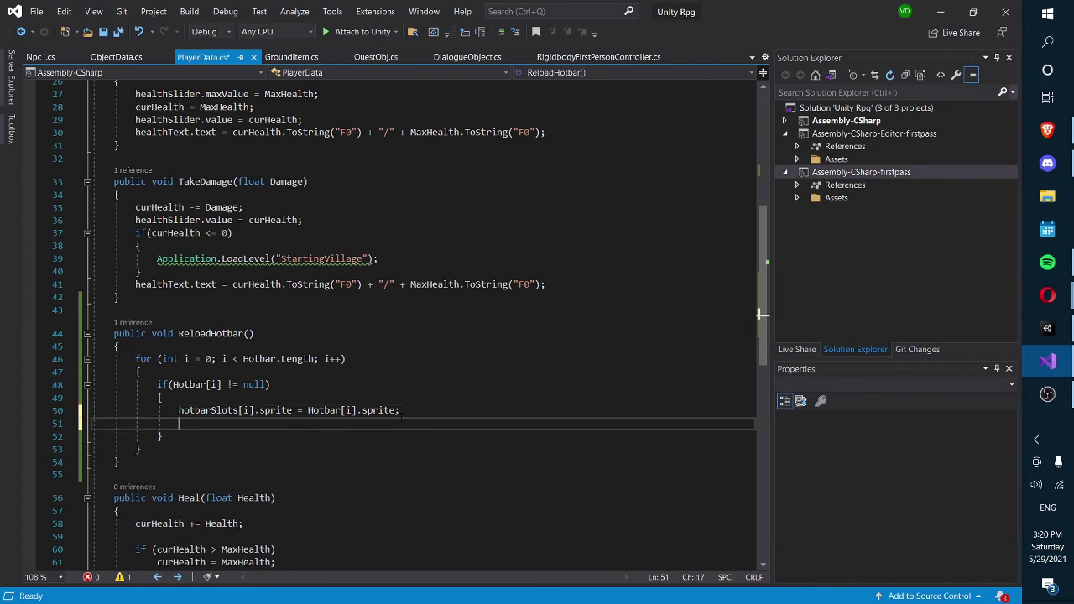
pyautogui.hotkey('ctrl', 's')
pyautogui.write('hot')
pyautogui.hotkey('ctrl', 'BackSpace')
pyautogui.write('HOTBAR')
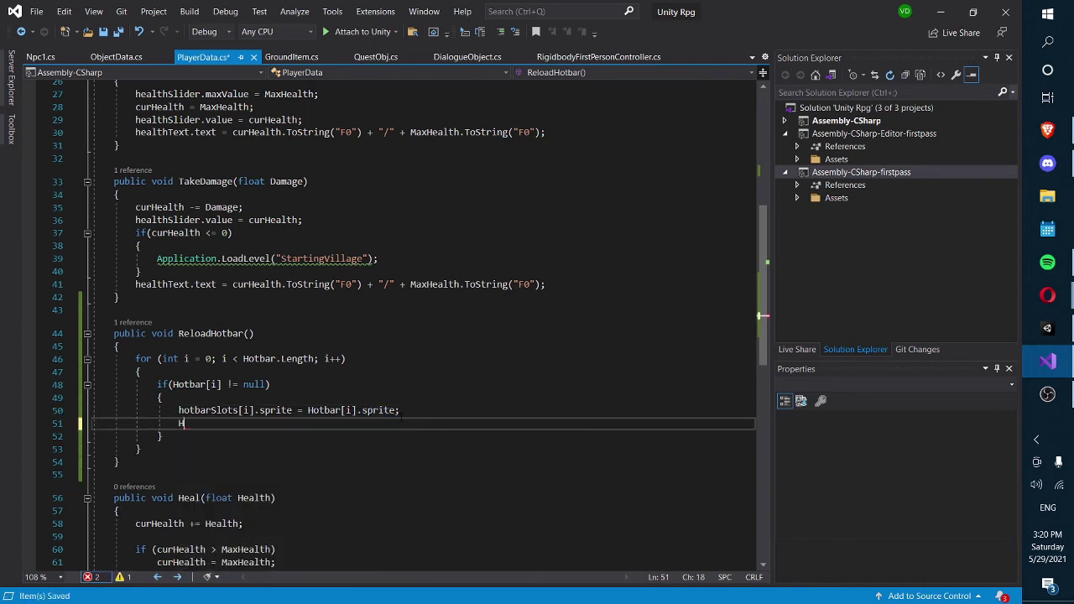
pyautogui.hotkey('ctrl', 'BackSpace')
pyautogui.write('hot')
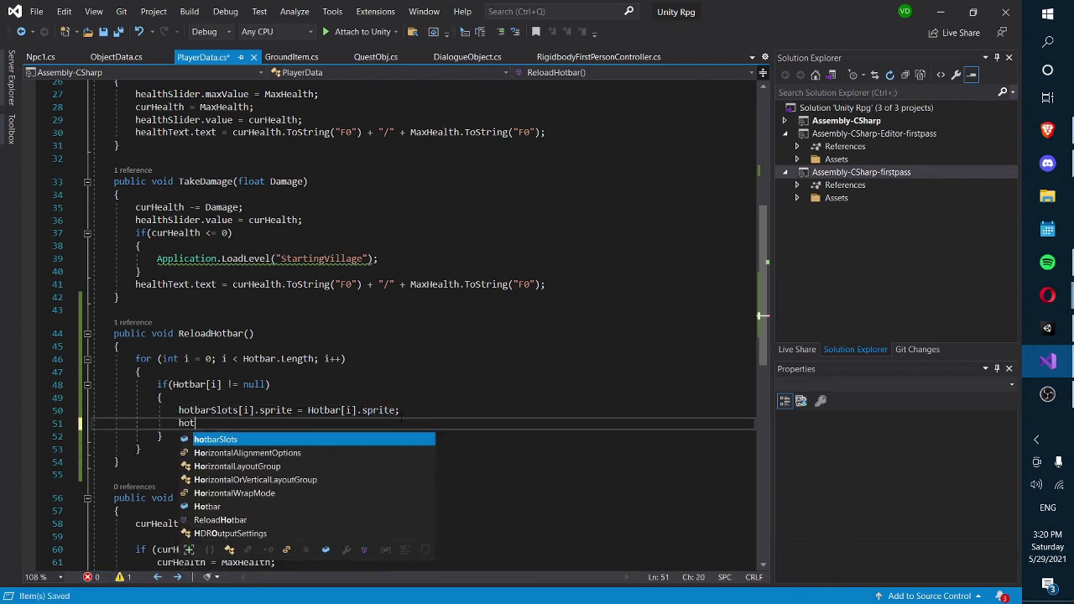
pyautogui.write('barSlots[i].c')
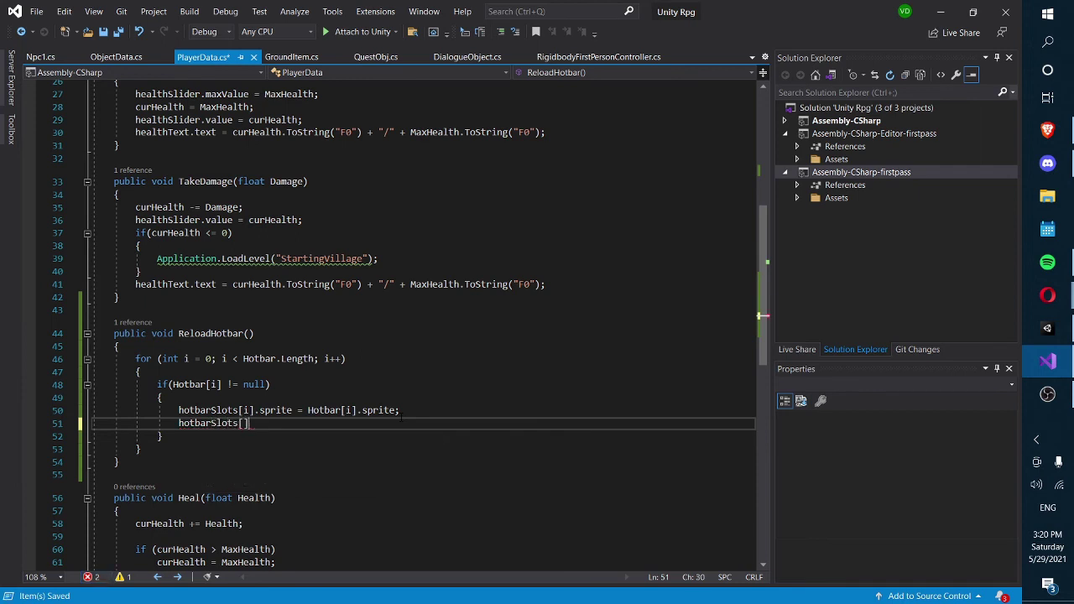
pyautogui.write('olor')
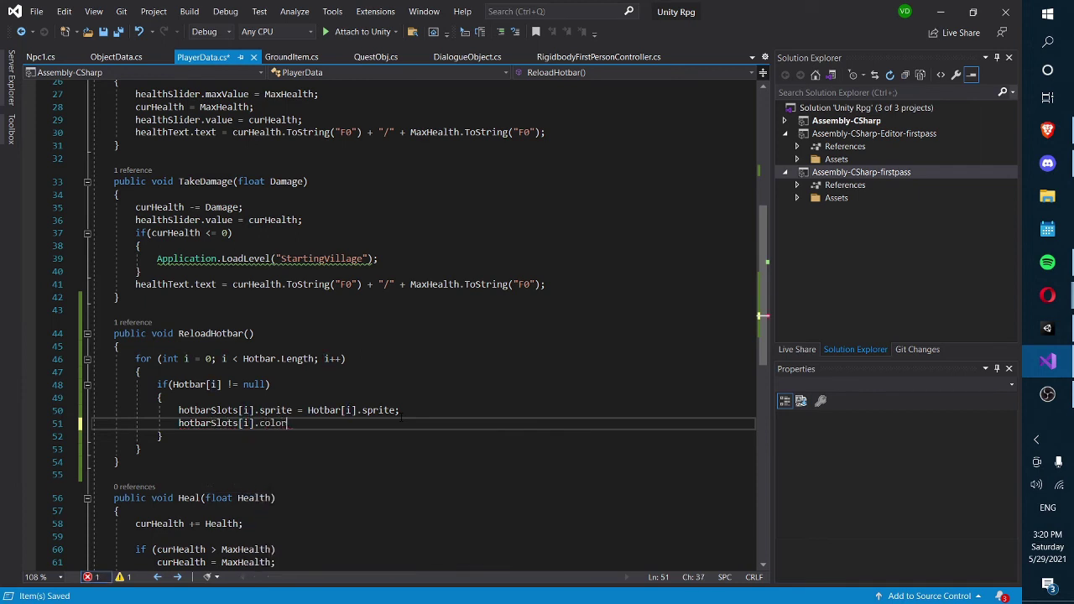
pyautogui.write(' = new Color(')
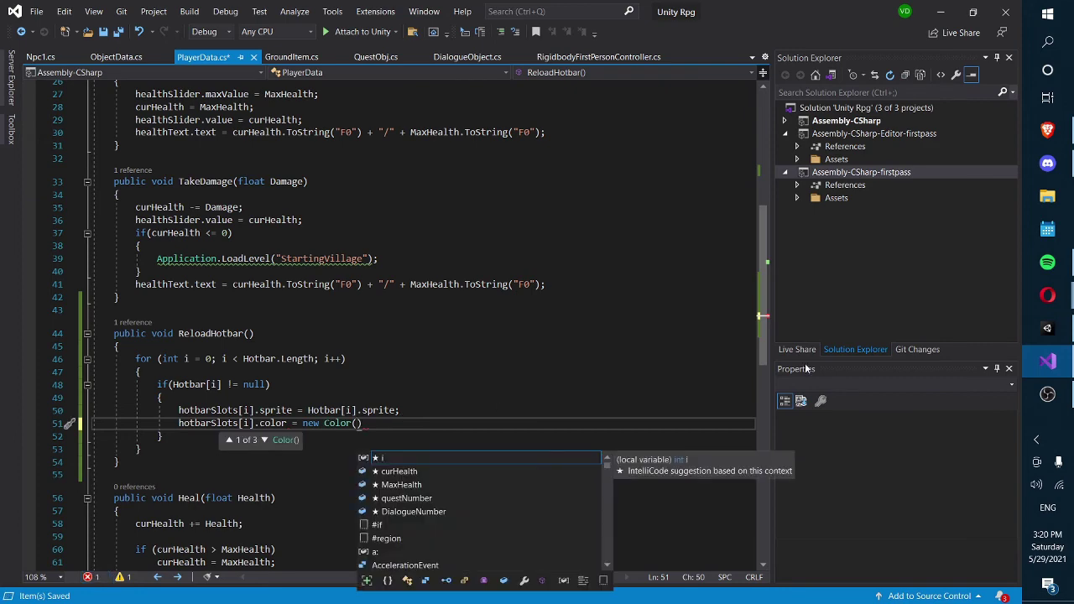
# - Switch to Unity and check the RGBA color values of the first slot's child image
pyautogui.click(1047, 328)
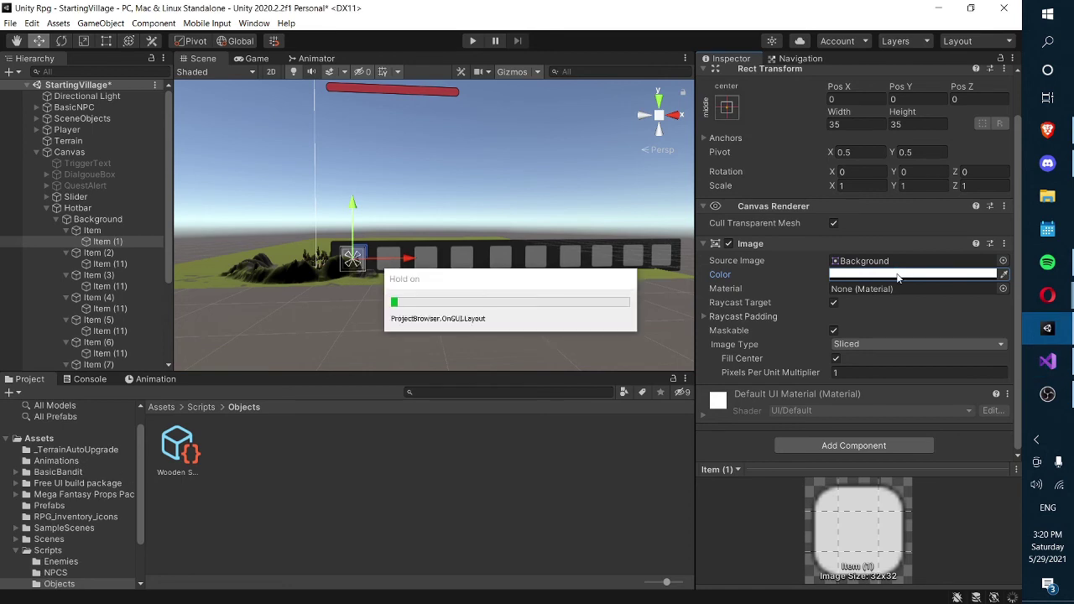
pyautogui.click(894, 319)
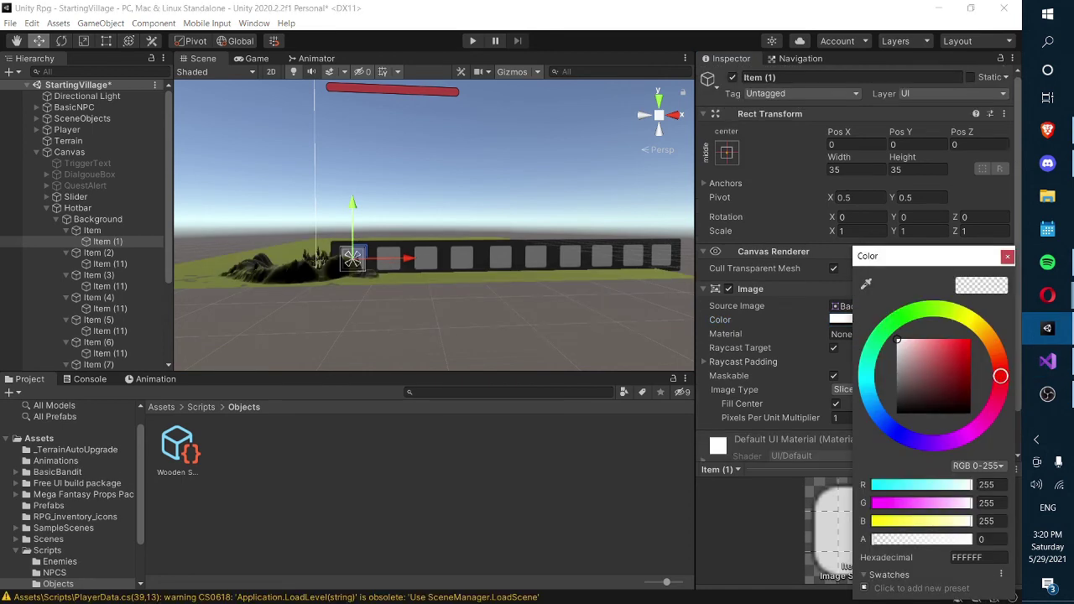
pyautogui.click(1007, 256)
# - Return to Visual Studio, complete the slot color as new Color(255, 255, 255, 255); and save PlayerData.cs
pyautogui.click(1047, 361)
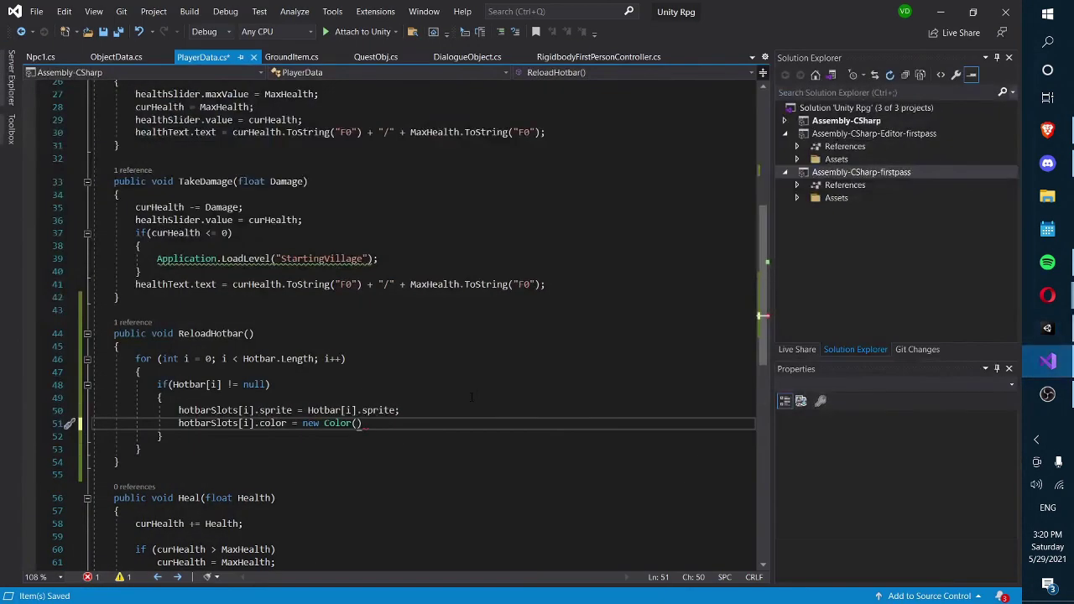
pyautogui.press('BackSpace')
pyautogui.write(', ')
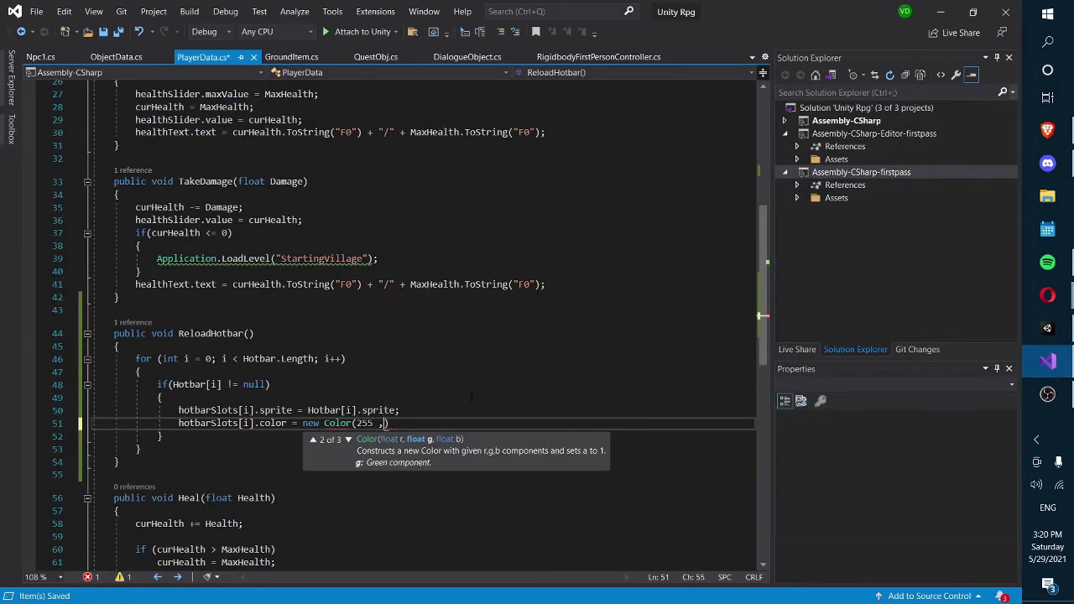
pyautogui.write('255, 255 ,')
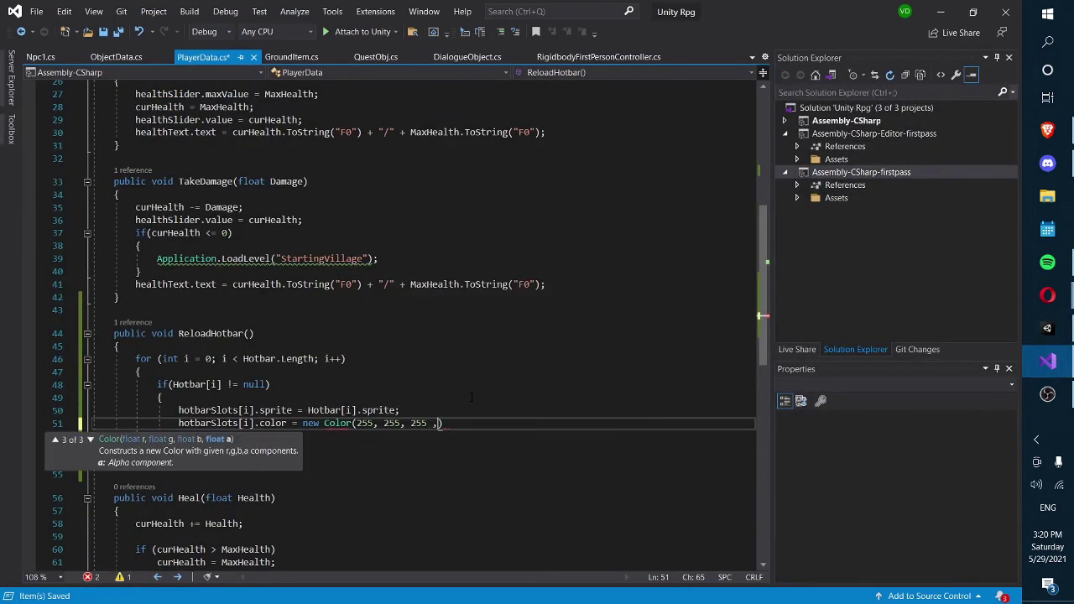
pyautogui.write('255);')
pyautogui.hotkey('ctrl', 's')
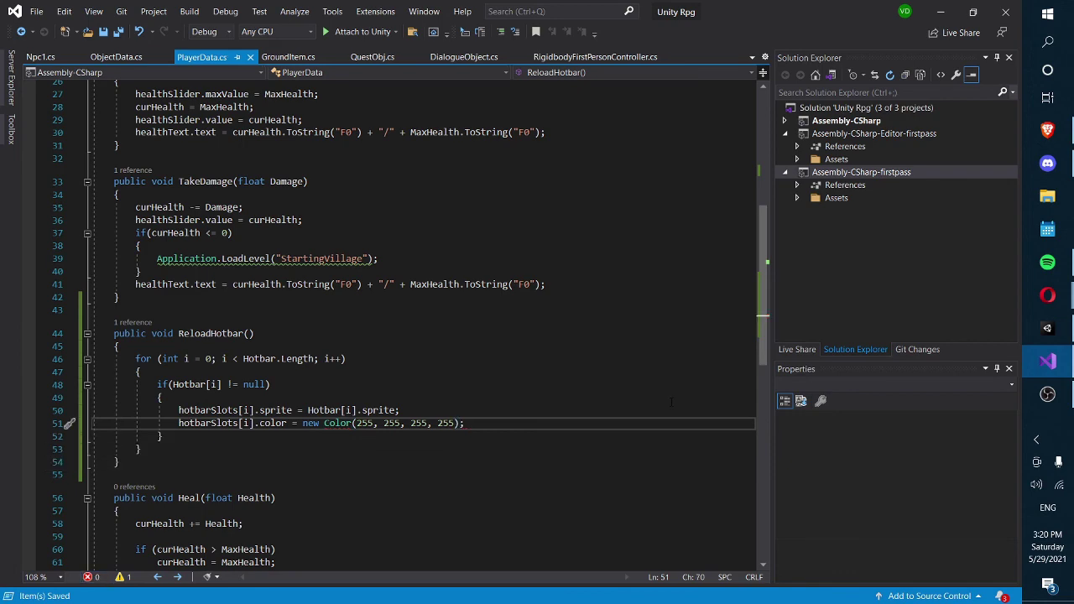
# - Switch to Unity, play-test picking up the ground item to check its hotbar icon, and stop the game
pyautogui.click(1047, 328)
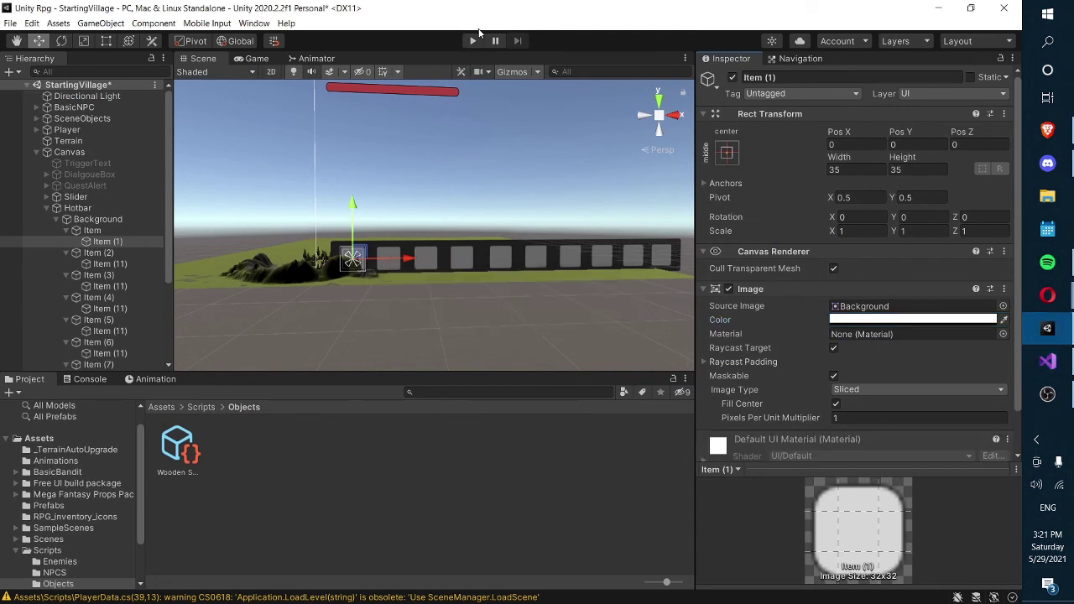
pyautogui.click(473, 44)
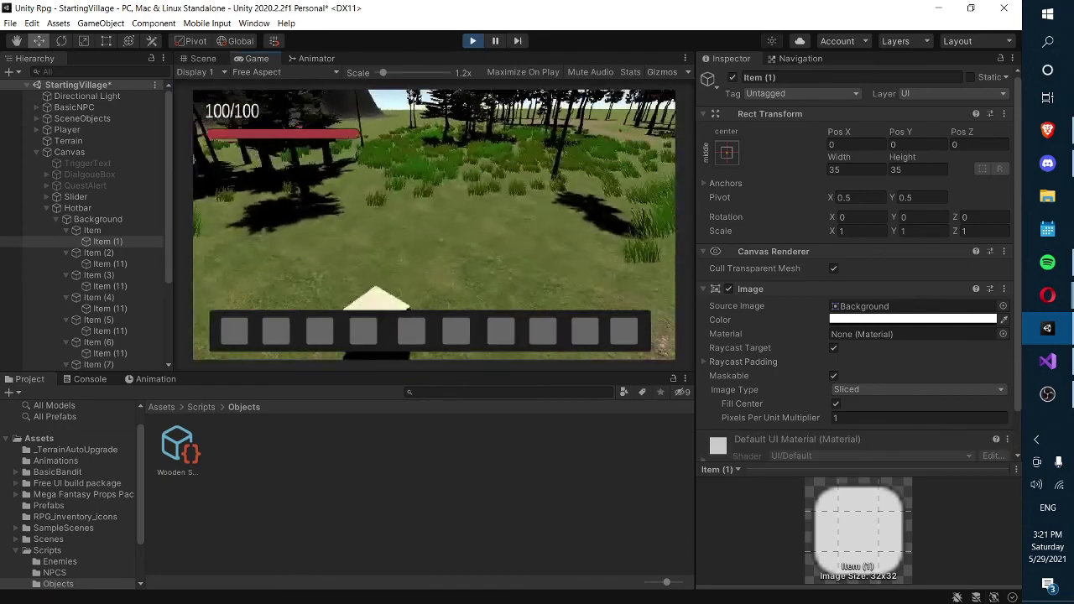
pyautogui.press('w')
pyautogui.press('e')
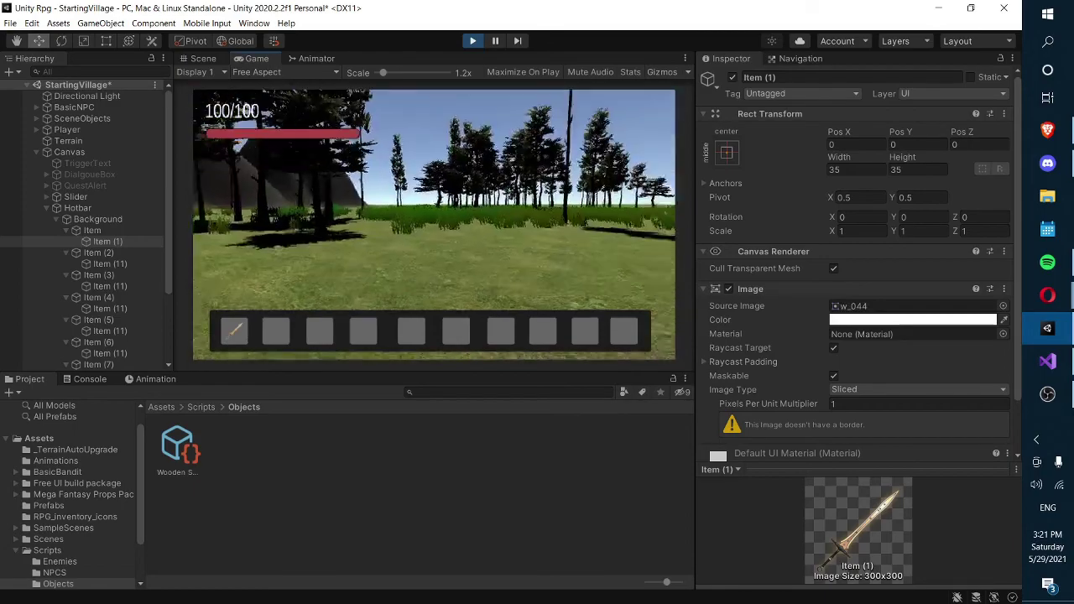
pyautogui.press('w')
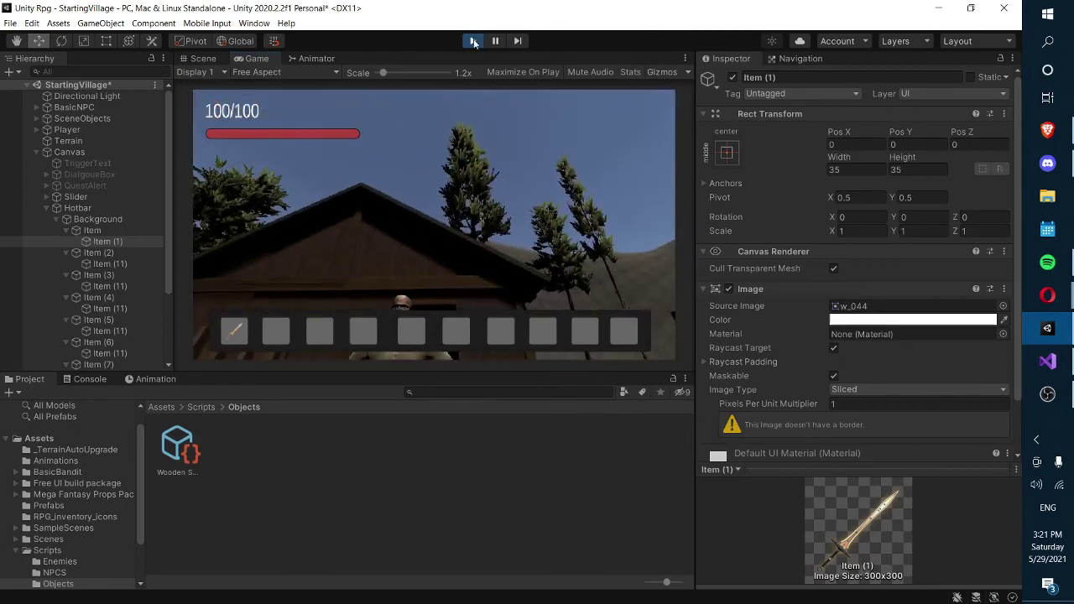
pyautogui.hotkey('ctrl', 'p')
# - Collapse all ten item slots under the Hotbar's Background so their child images are hidden in the object tree
pyautogui.moveTo(521, 142); pyautogui.dragTo(496, 184, button='right')
pyautogui.scroll(1, 493, 184)
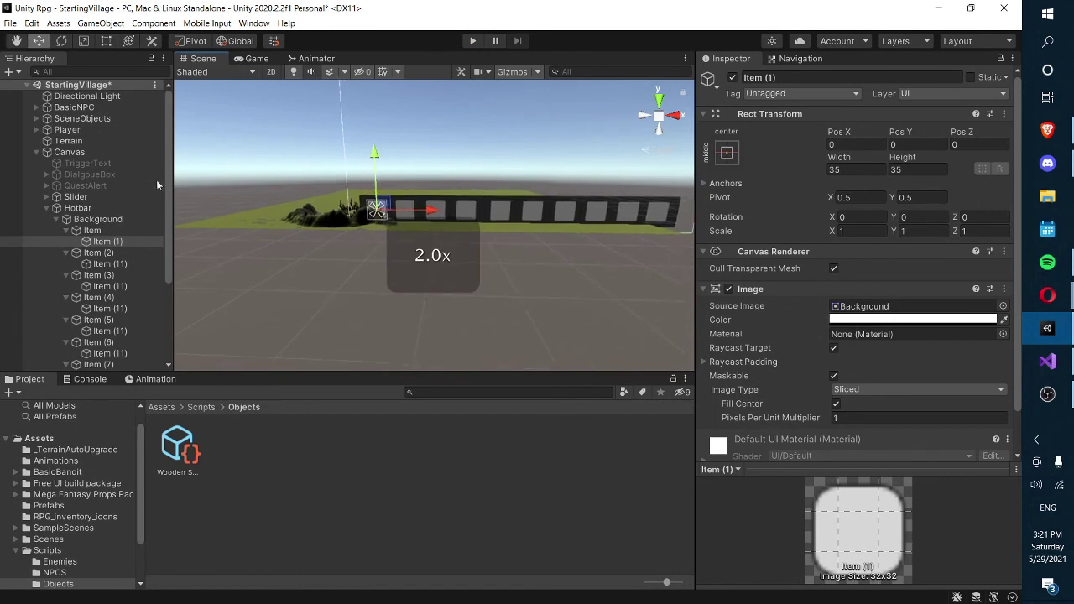
pyautogui.click(46, 207)
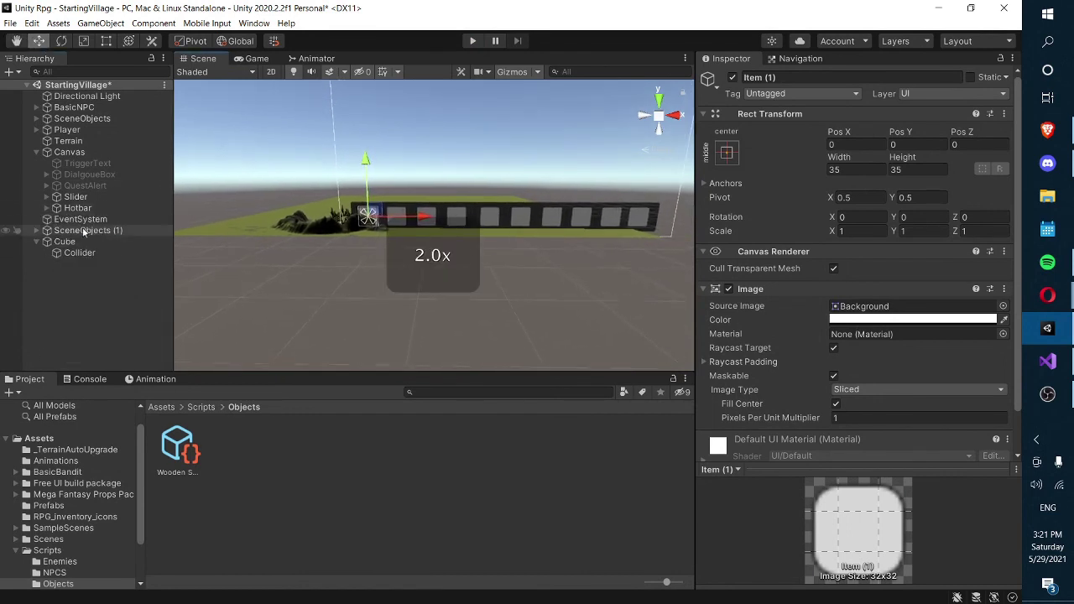
pyautogui.click(46, 207)
pyautogui.scroll(-2, 59, 210)
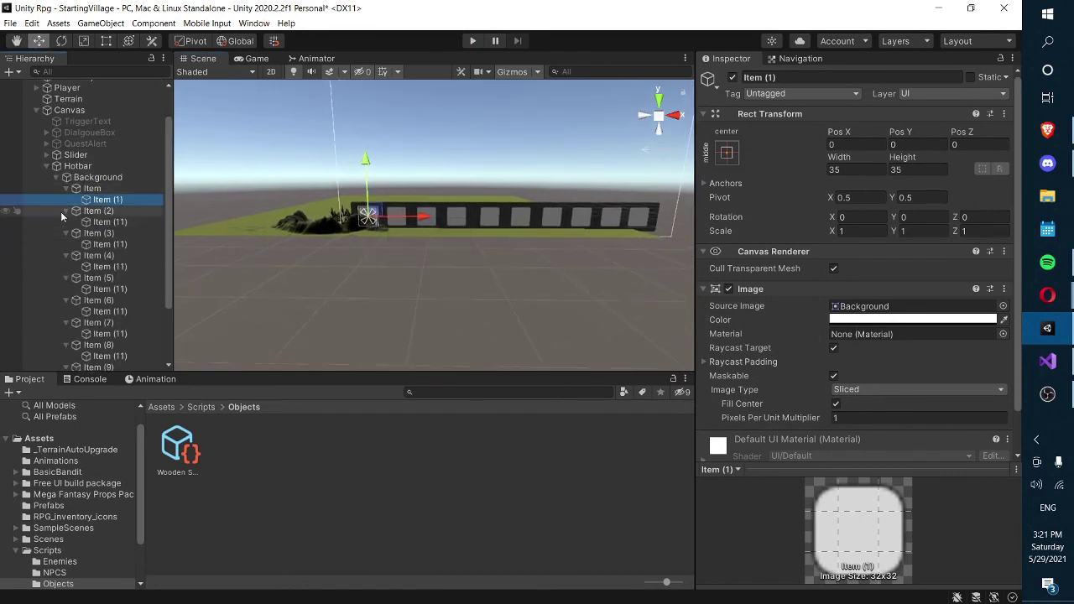
pyautogui.click(66, 188)
pyautogui.click(67, 199)
pyautogui.click(67, 211)
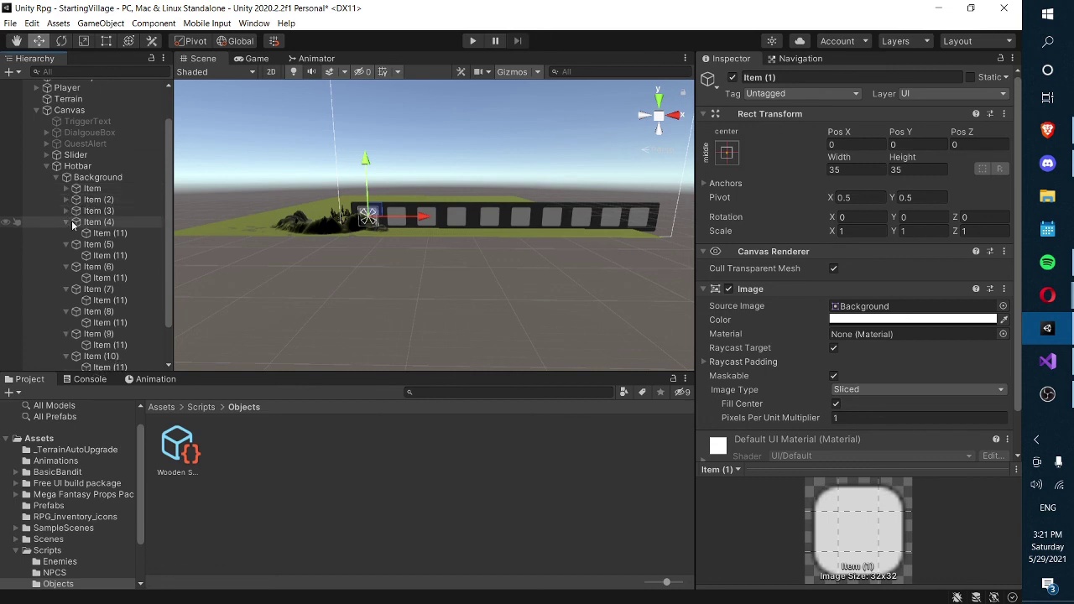
pyautogui.click(71, 222)
pyautogui.click(67, 223)
pyautogui.click(67, 244)
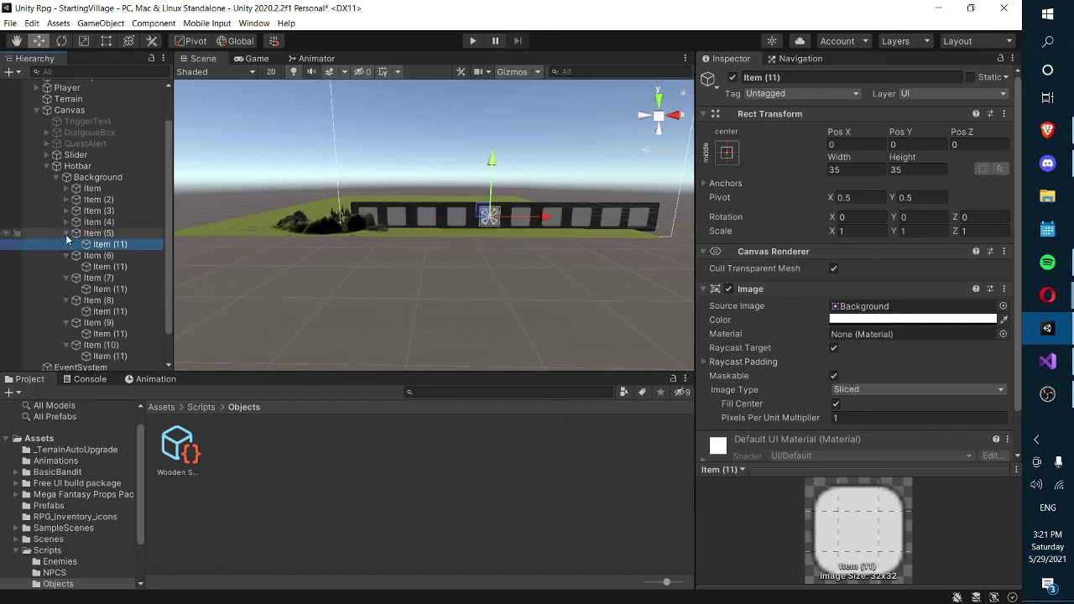
pyautogui.click(66, 233)
pyautogui.click(66, 244)
pyautogui.click(66, 255)
pyautogui.click(68, 266)
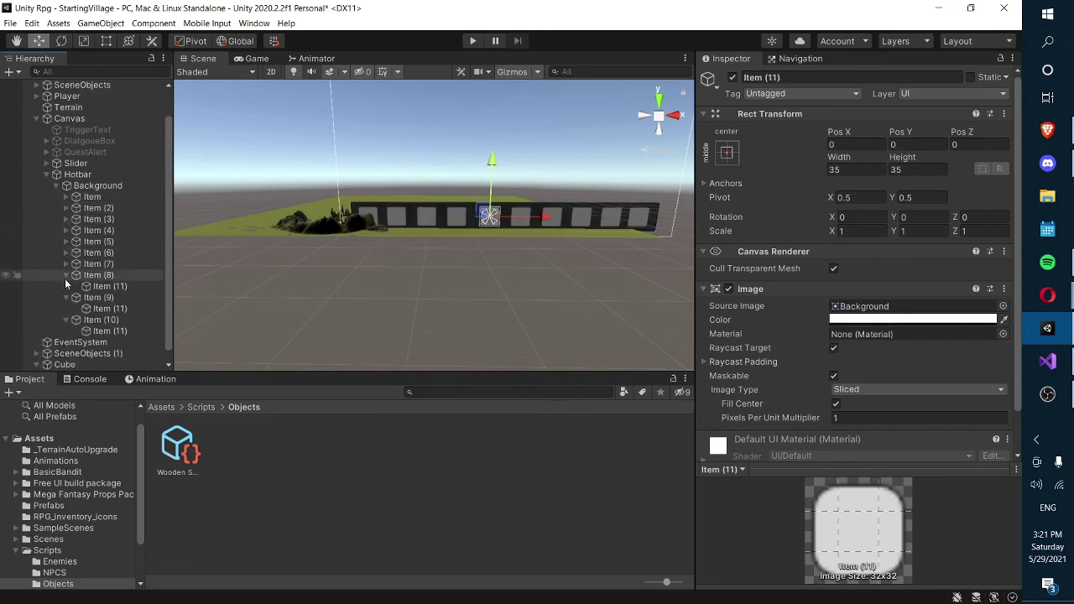
pyautogui.click(65, 298)
pyautogui.click(68, 286)
pyautogui.click(61, 306)
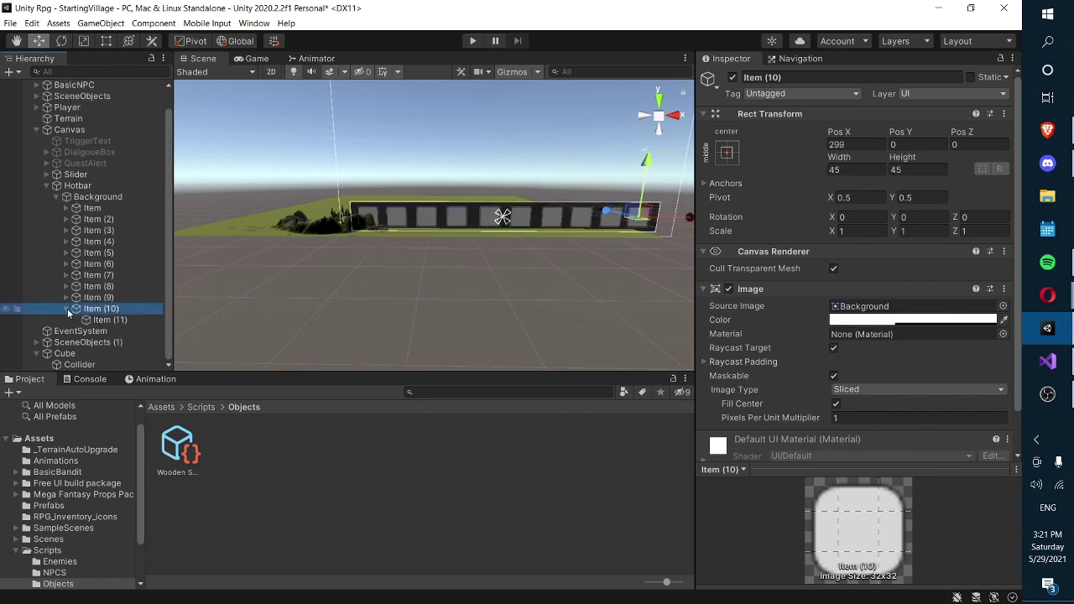
pyautogui.click(67, 308)
pyautogui.rightClick(299, 270)
pyautogui.scroll(1, 311, 283)
pyautogui.moveTo(311, 283); pyautogui.dragTo(326, 274, button='right')
pyautogui.scroll(-1, 323, 276)
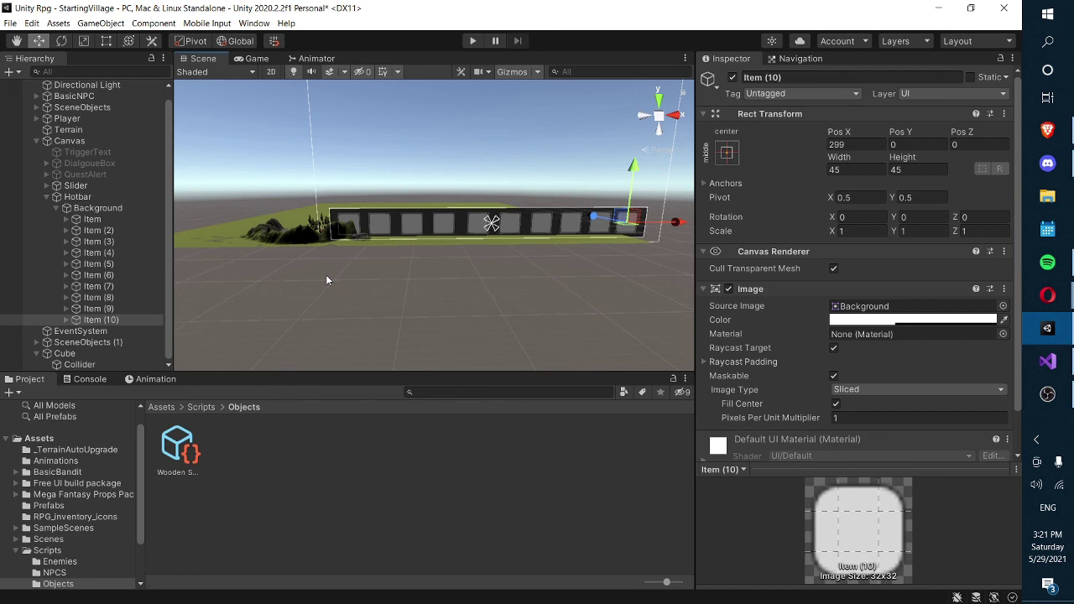
pyautogui.moveTo(354, 293); pyautogui.dragTo(391, 282, button='right')
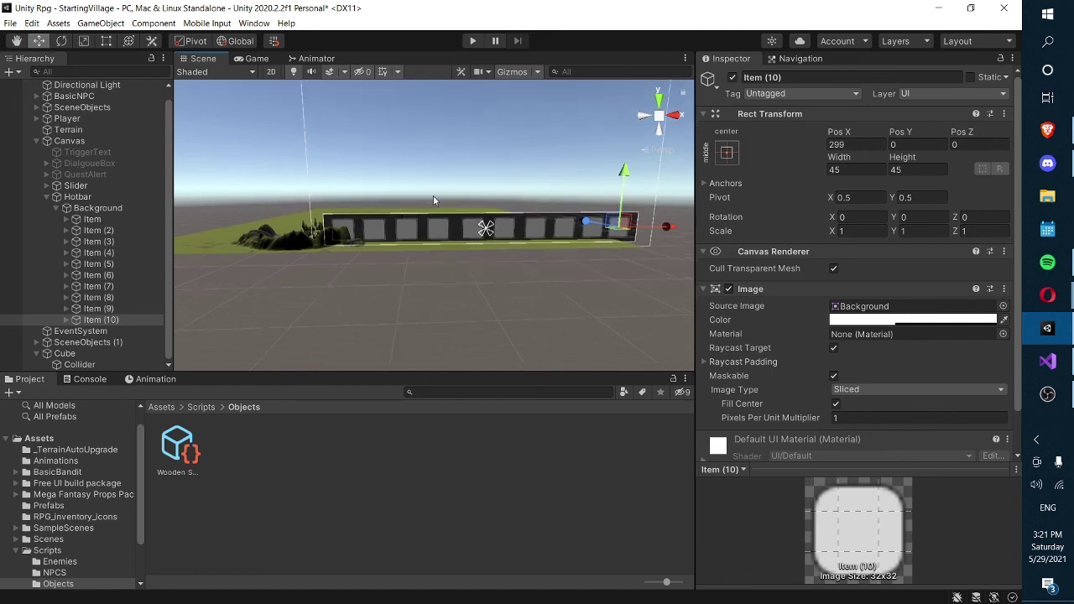